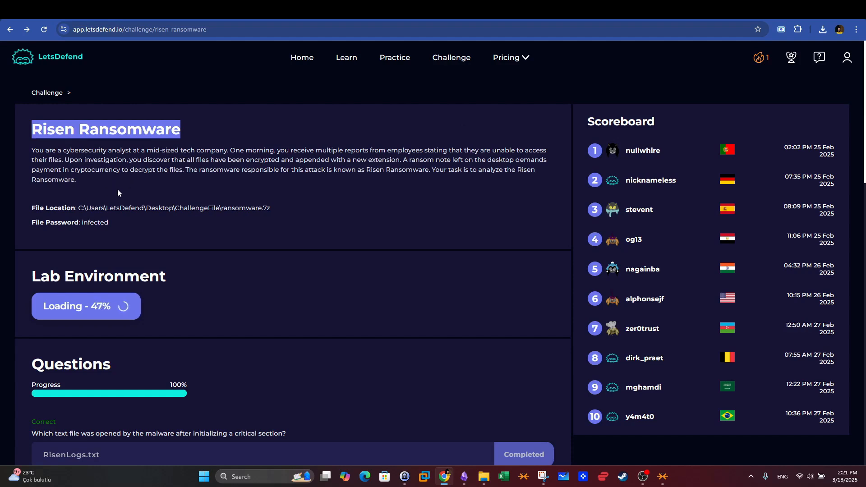
Review the questions listed on the Risen Ransomware challenge page.
scroll(204, 246, "down", 3)
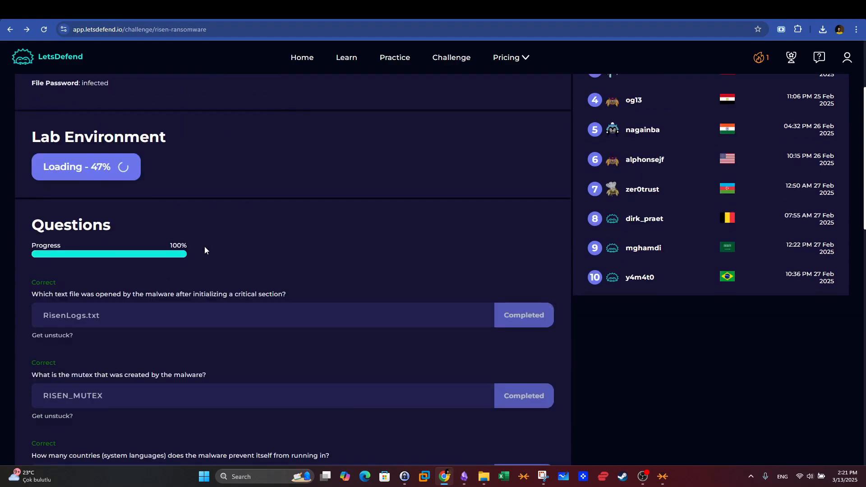
scroll(204, 246, "down", 3)
scroll(119, 161, "down", 1)
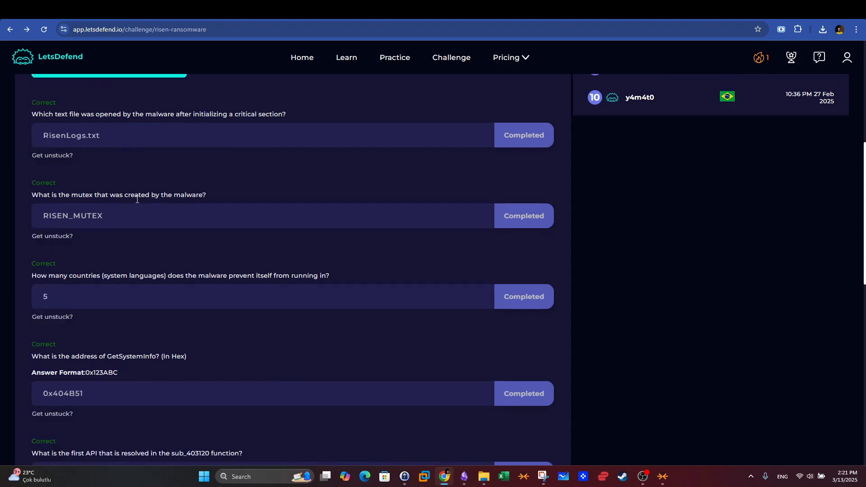
scroll(141, 209, "up", 3)
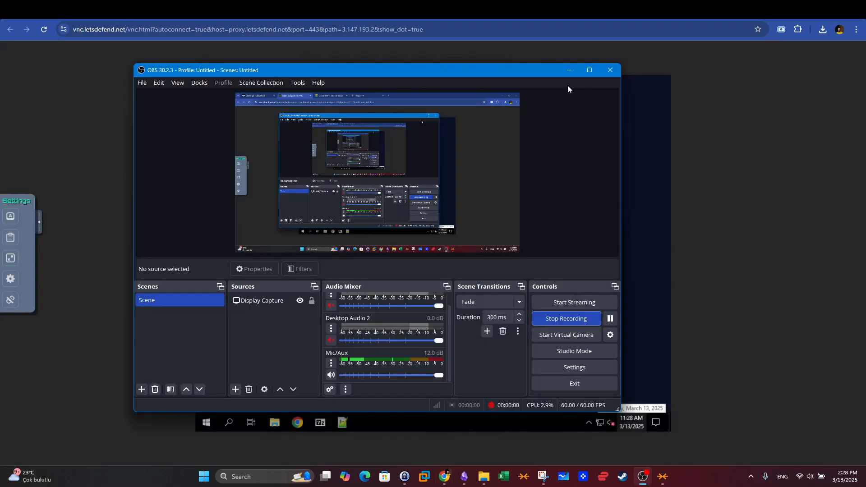
Minimize the recording software and open ransomware.7z from the lab desktop's ChallengeFile folder with 7-Zip File Manager.
left_click(569, 70)
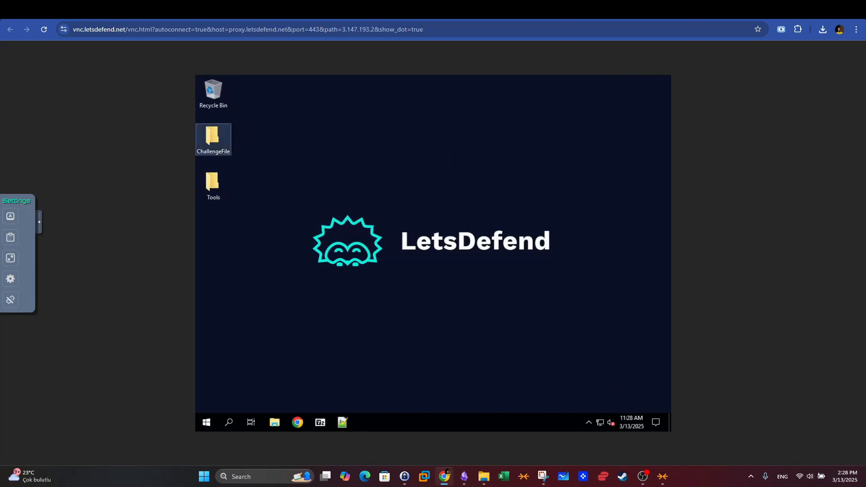
double_click(212, 137)
left_click(358, 172)
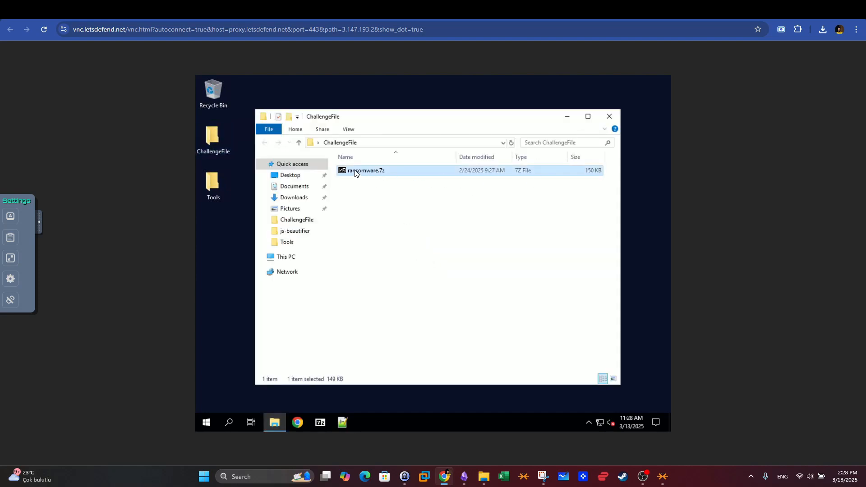
right_click(355, 173)
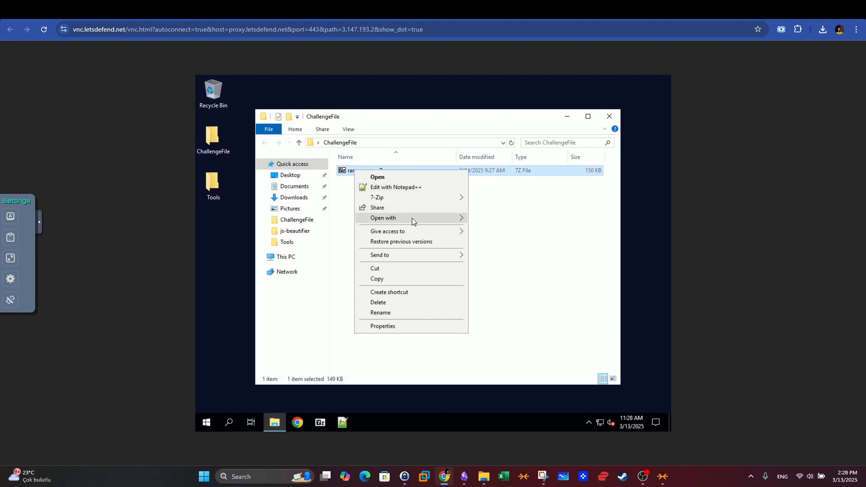
mouse_move(413, 218)
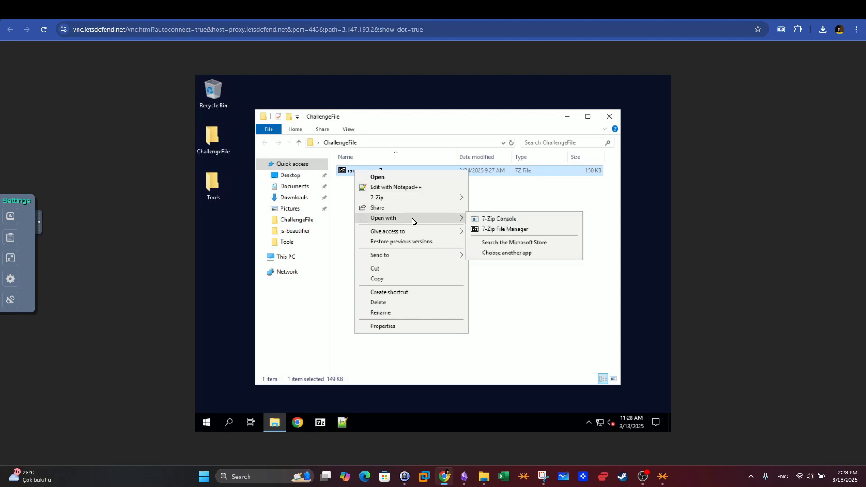
left_click(509, 230)
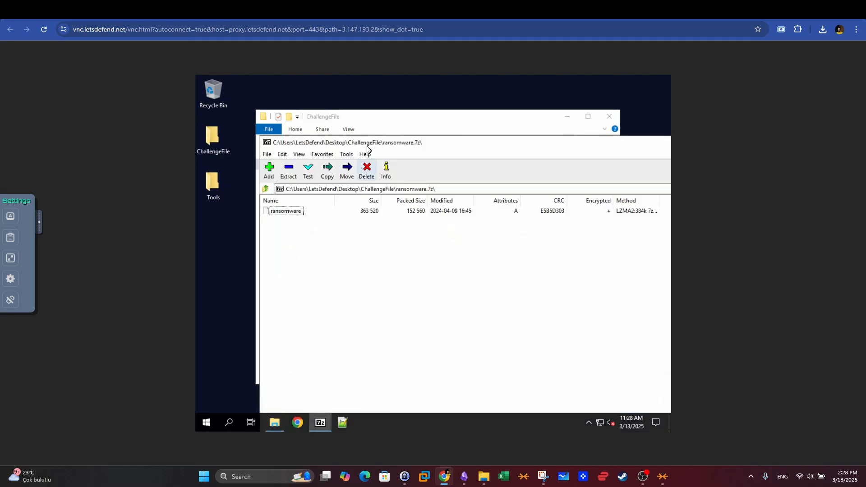
mouse_move(367, 148)
left_mouse_down()
mouse_move(375, 151)
mouse_move(357, 140)
left_mouse_up()
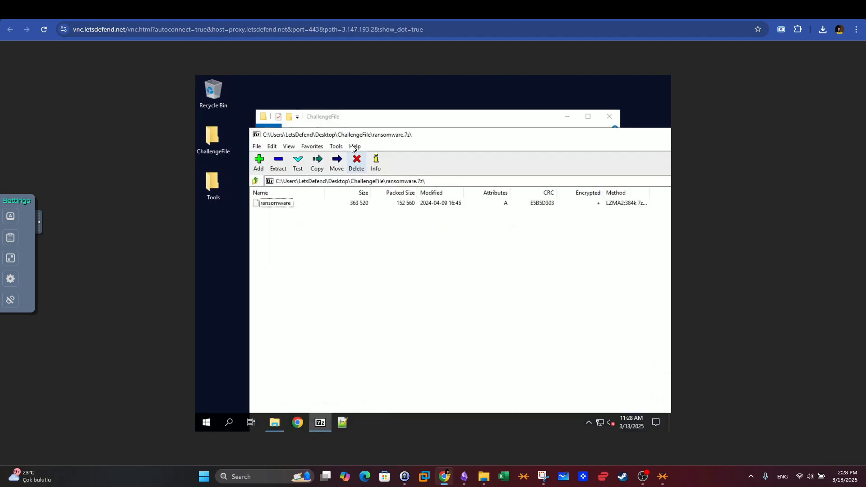
Extract the ransomware file into the ChallengeFile folder, entering the archive password, and close the archive window.
left_click(274, 207)
left_click(278, 162)
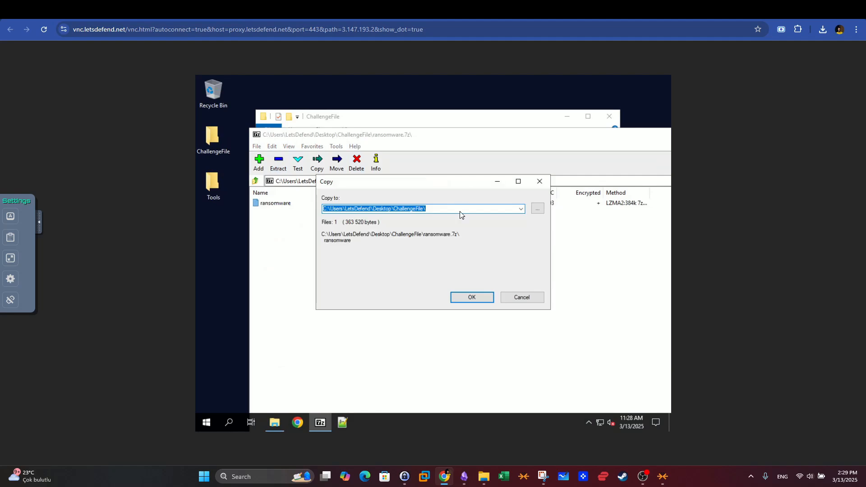
left_click(470, 296)
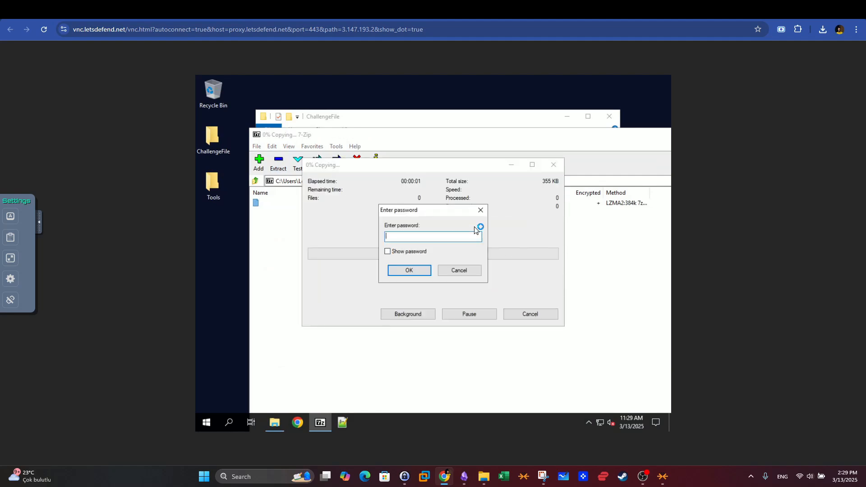
type("*")
left_click(418, 270)
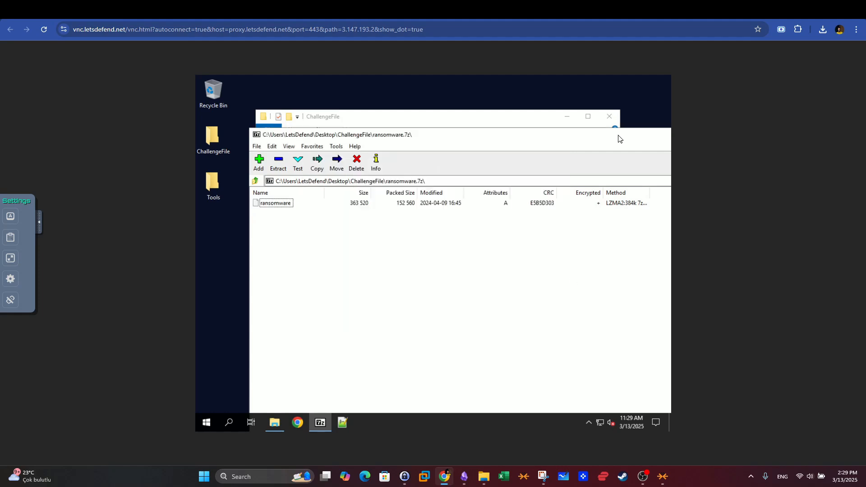
left_click_drag(619, 135, 532, 139)
left_click(626, 138)
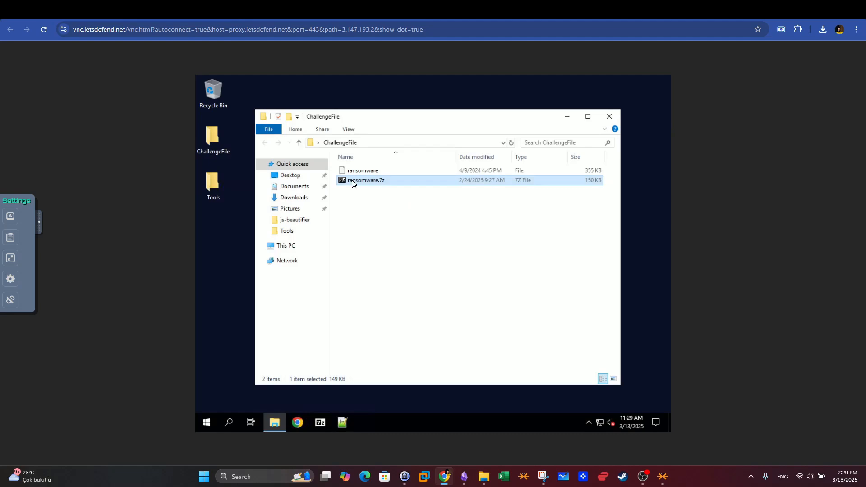
Open the Tools folder on the lab desktop and launch IDA Freeware 8.3.
key("Up")
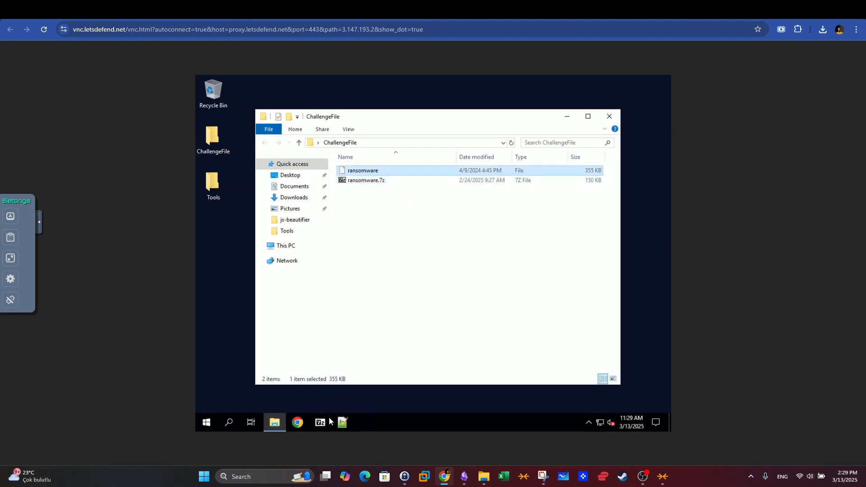
double_click(217, 180)
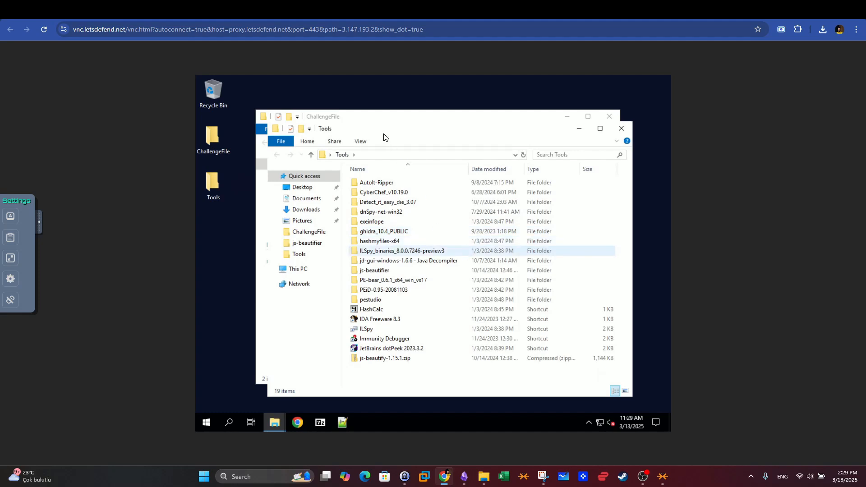
left_click_drag(374, 129, 348, 121)
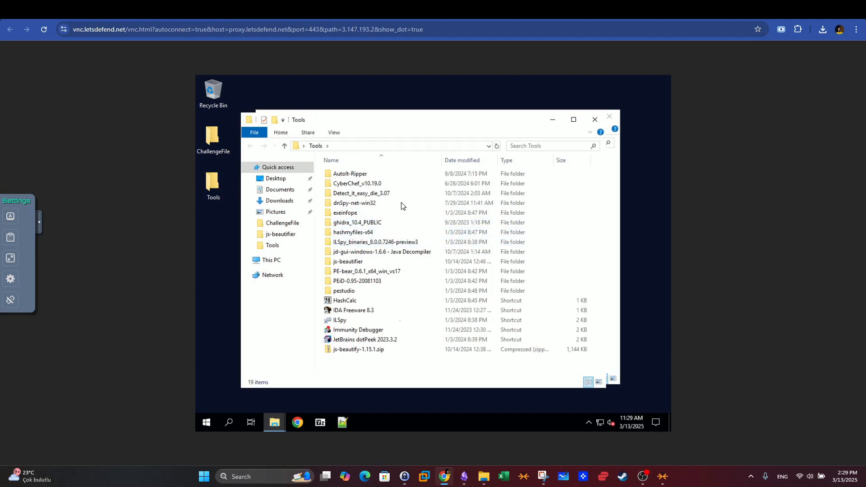
left_click(383, 312)
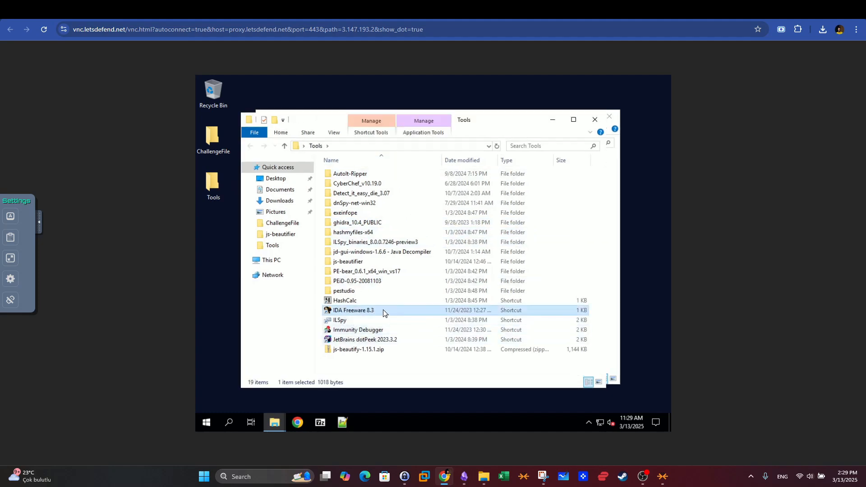
left_click(368, 321)
left_click(377, 333)
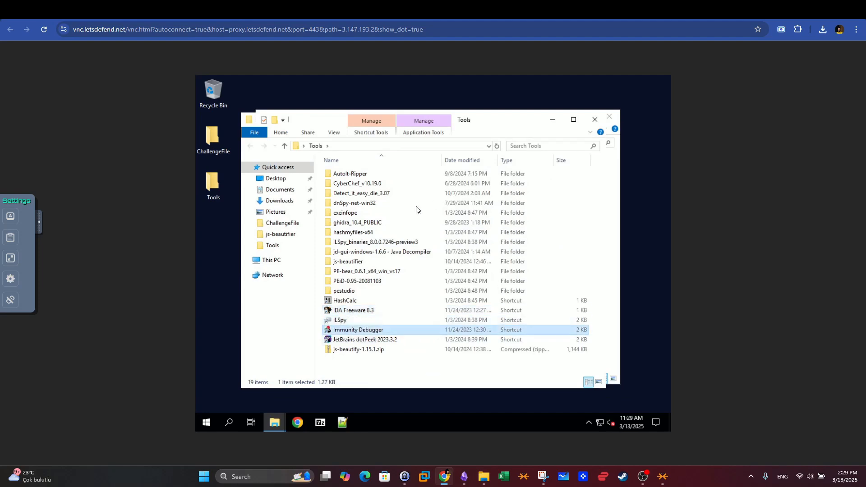
left_click(354, 225)
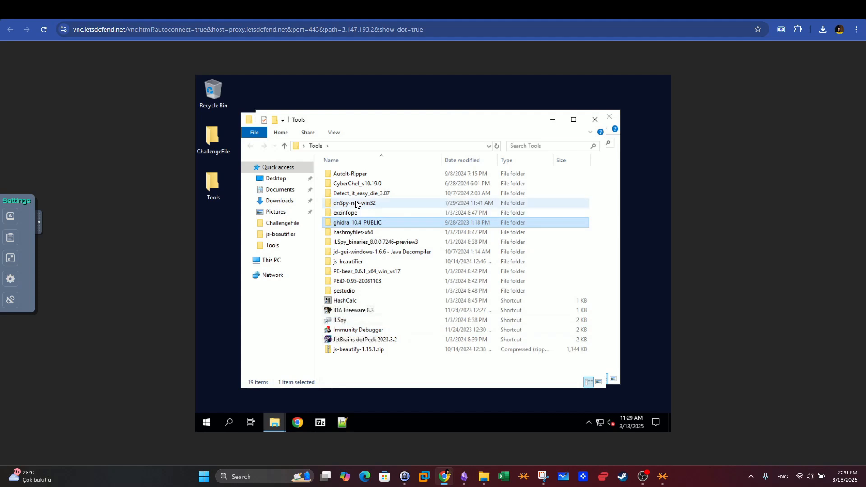
left_click(356, 203)
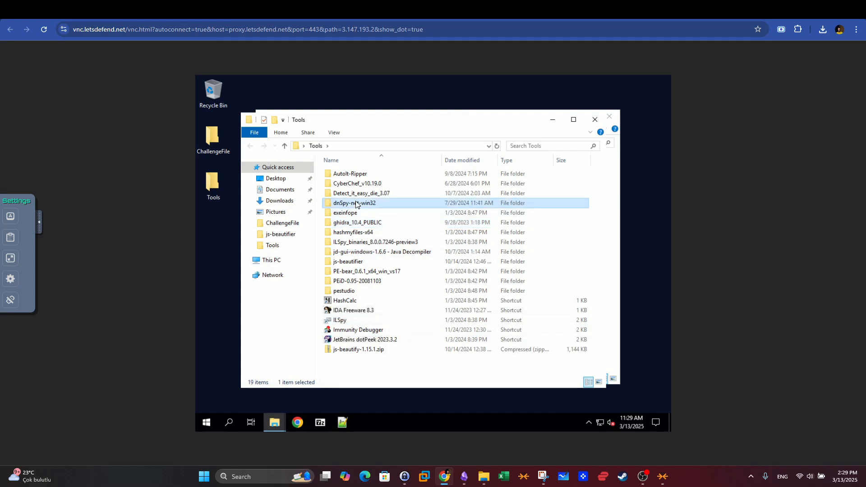
double_click(364, 312)
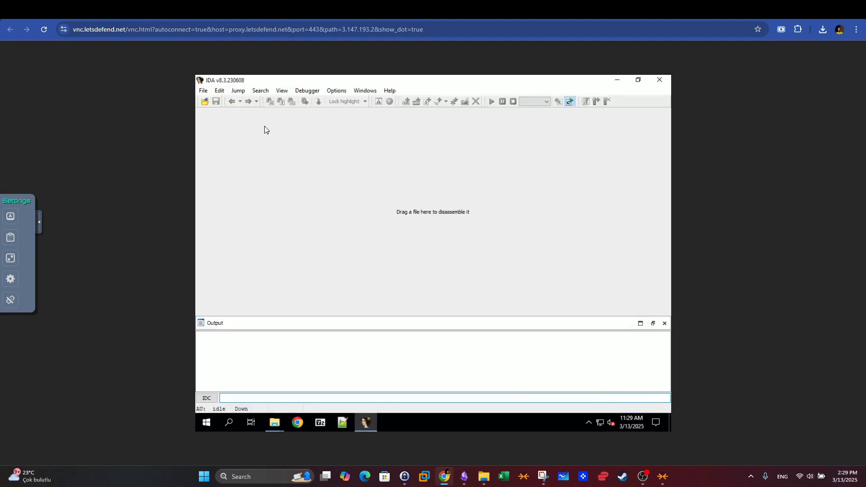
Close the Tools folder, uncover the ChallengeFile window and bring the extracted ransomware file into IDA.
left_click_drag(280, 124, 363, 138)
left_click(306, 128)
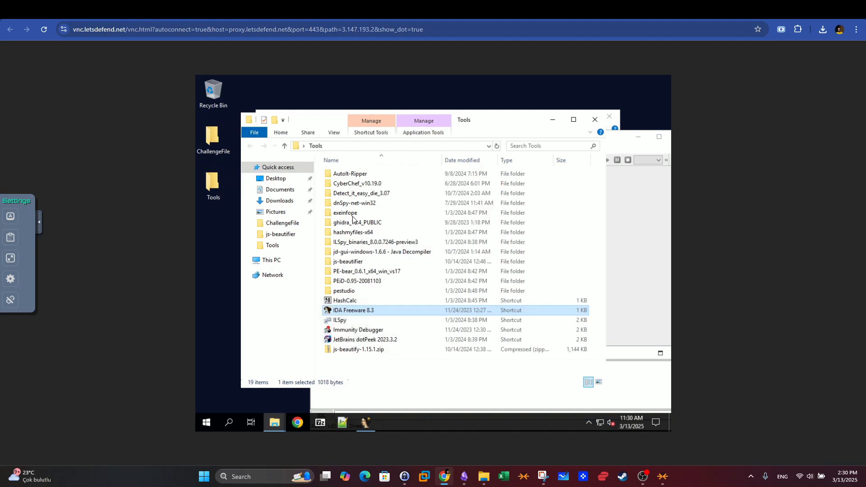
left_click(595, 119)
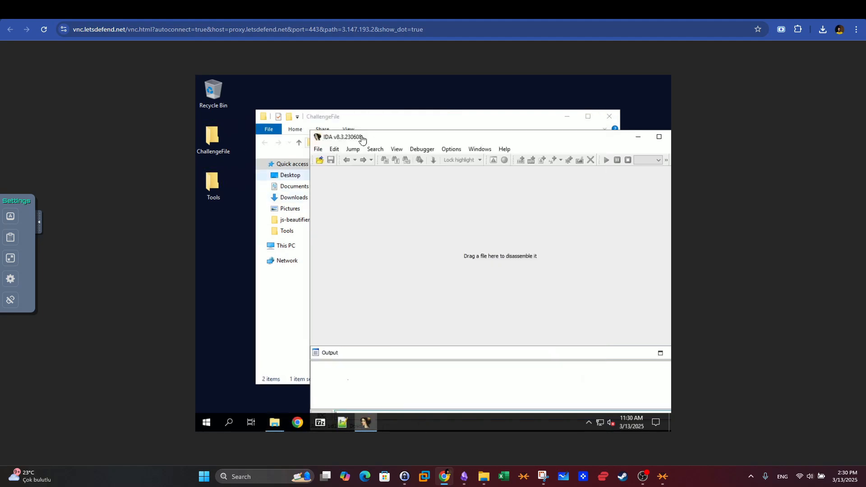
left_click(348, 122)
left_click_drag(426, 253, 427, 257)
left_click_drag(430, 305, 455, 221)
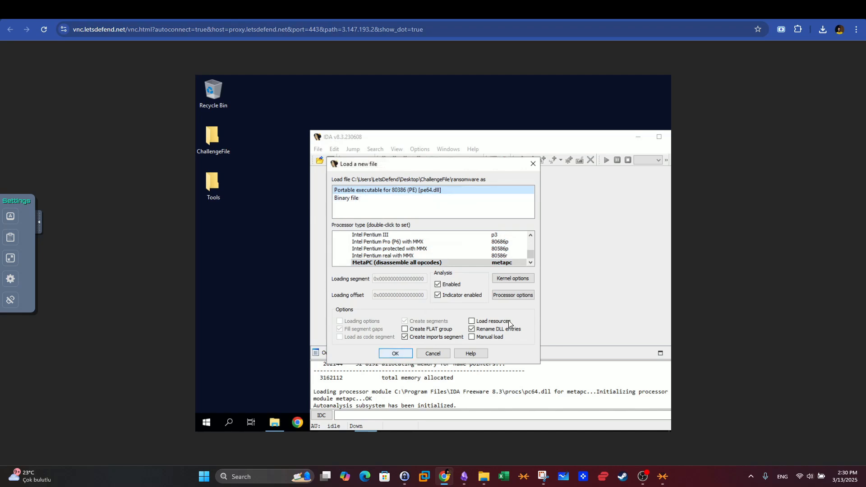
Load the file as a Portable executable for 80386 with the MetaPC processor, dismiss the signature warning and maximize IDA.
key("Return")
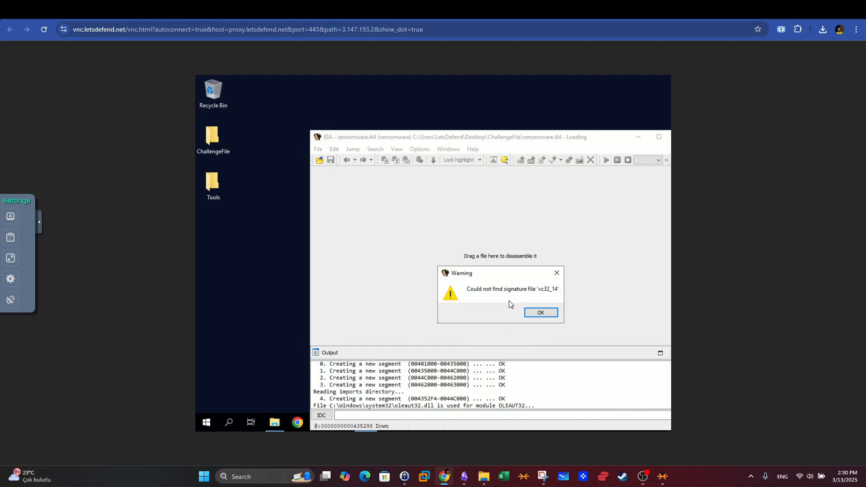
left_click(562, 314)
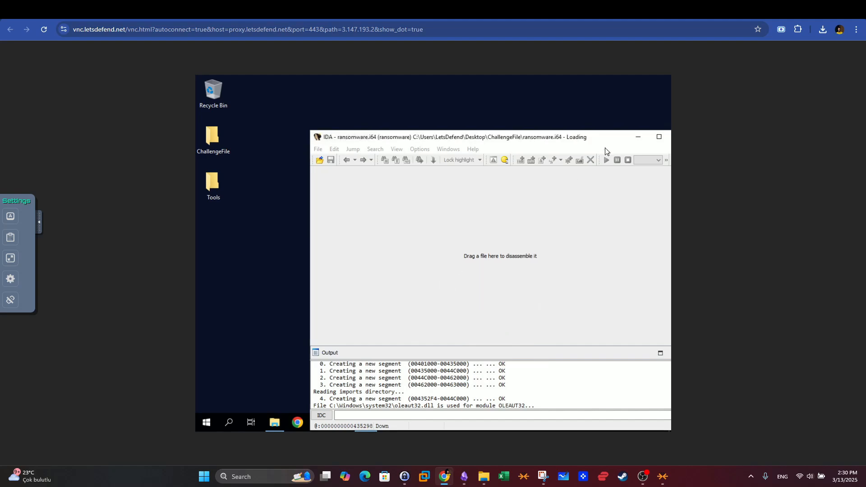
left_click(657, 138)
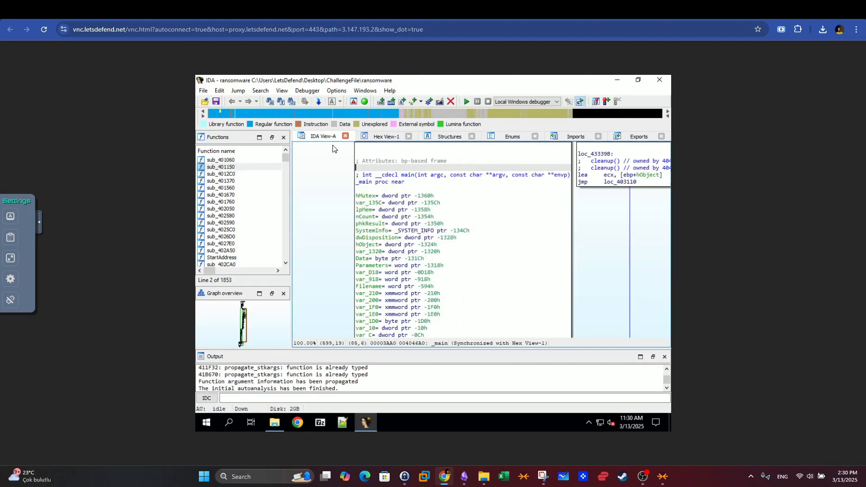
Look through the sample's hex dump, structures, imports and exports, and return to the main function's disassembly graph.
left_click(382, 136)
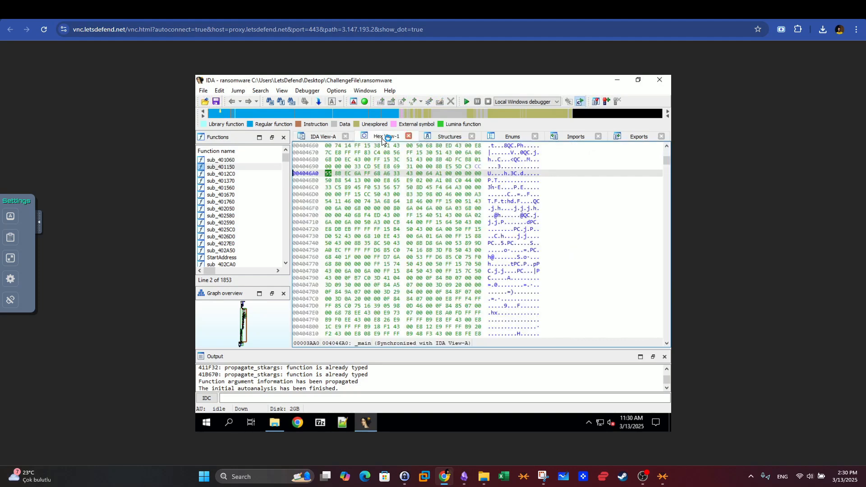
left_click(444, 136)
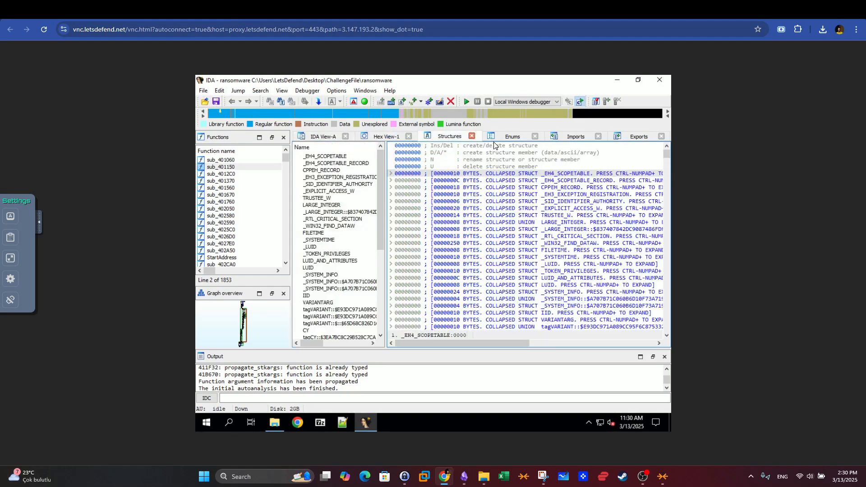
left_click(572, 138)
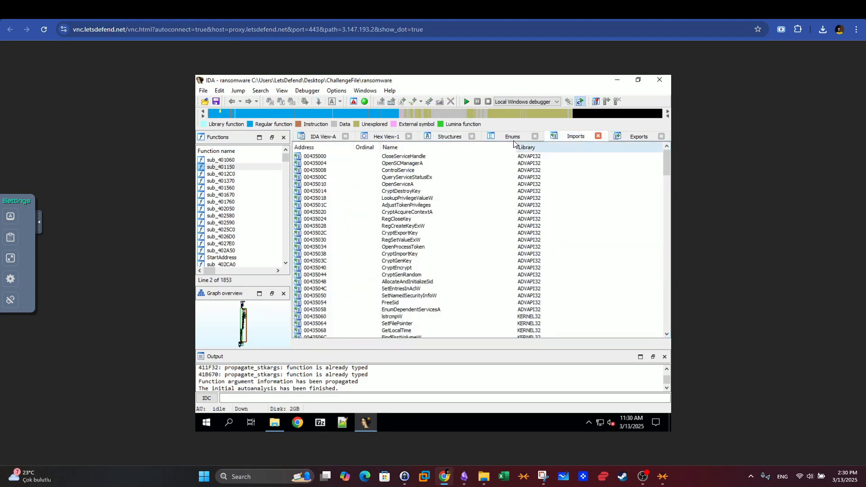
left_click(632, 139)
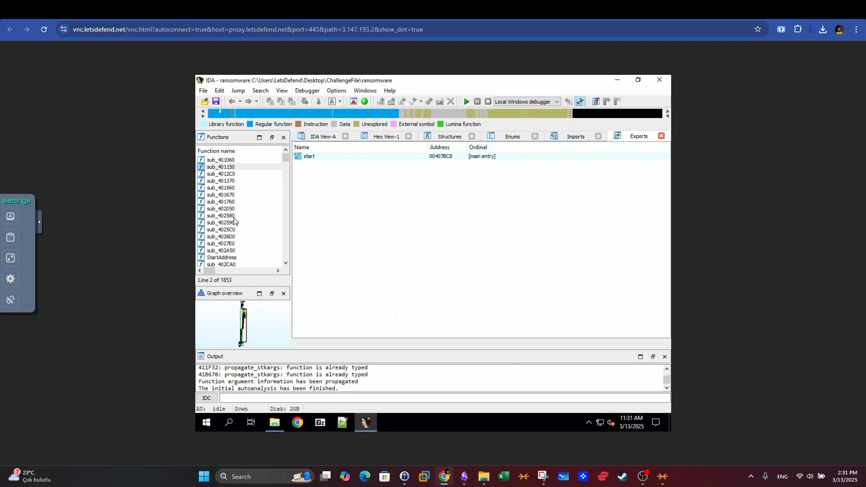
left_click(326, 138)
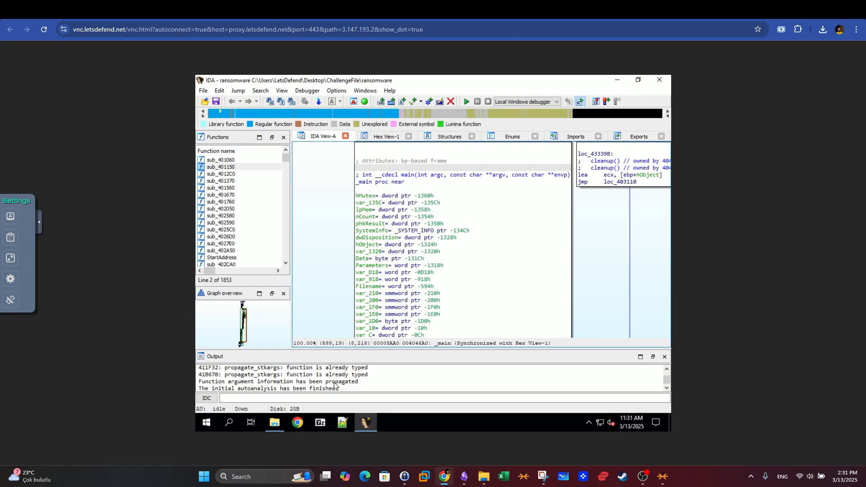
Check the challenge question about the text file opened after initializing a critical section, and return to the disassembly in the lab.
left_click(113, 9)
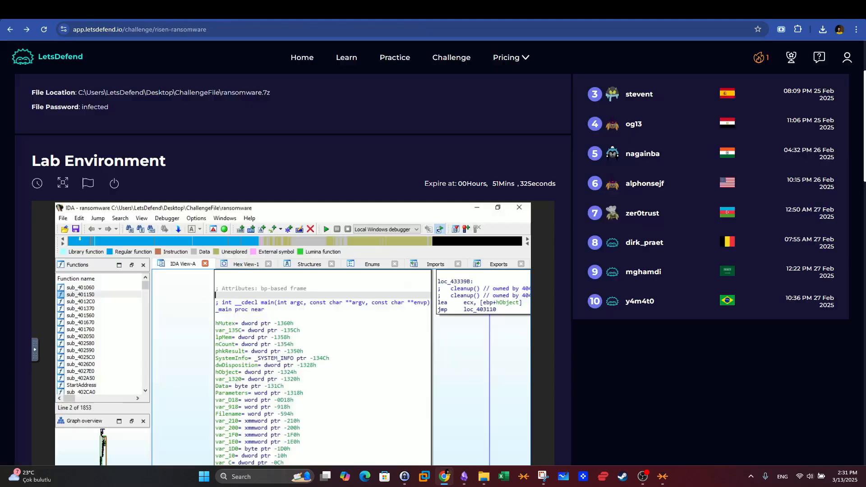
scroll(565, 380, "down", 5)
scroll(566, 382, "down", 5)
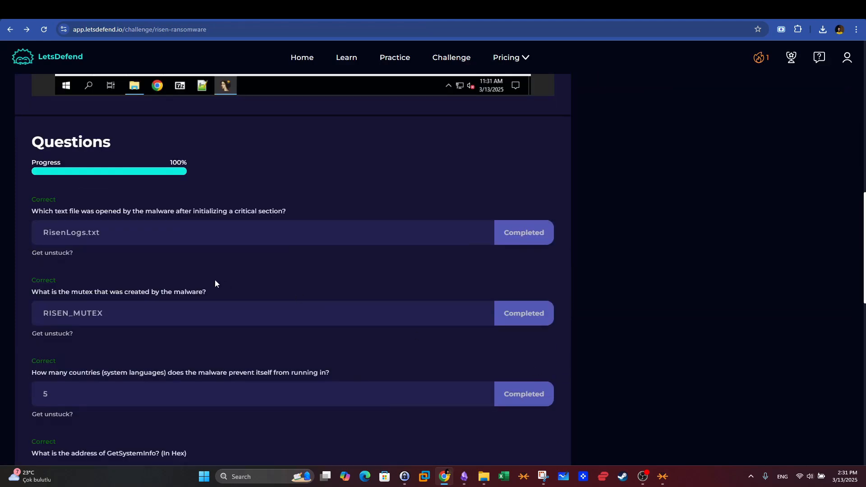
left_click(216, 9)
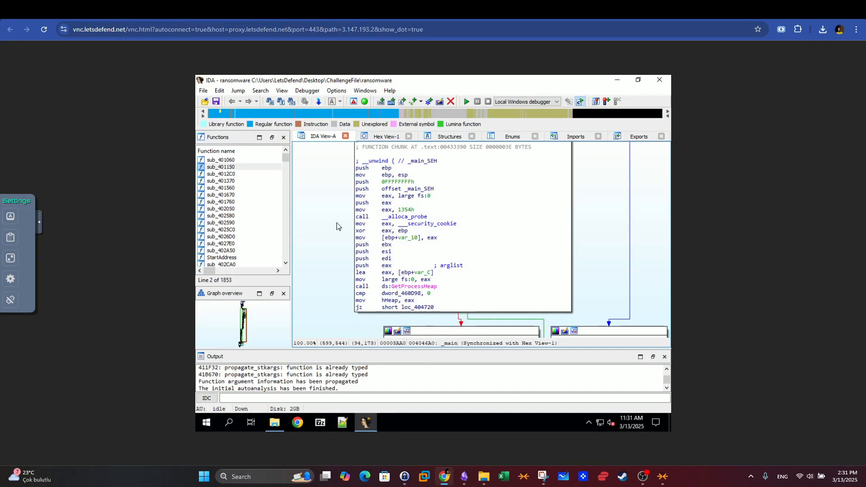
Read the main function's entry block through the GetProcessHeap call and continue to the InitializeCriticalSection and CreateFileW block.
scroll(337, 226, "up", 2)
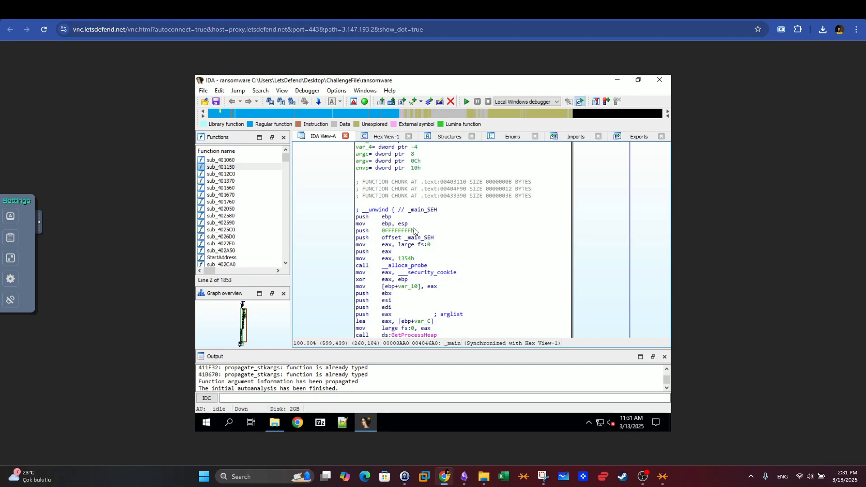
scroll(416, 232, "down", 4)
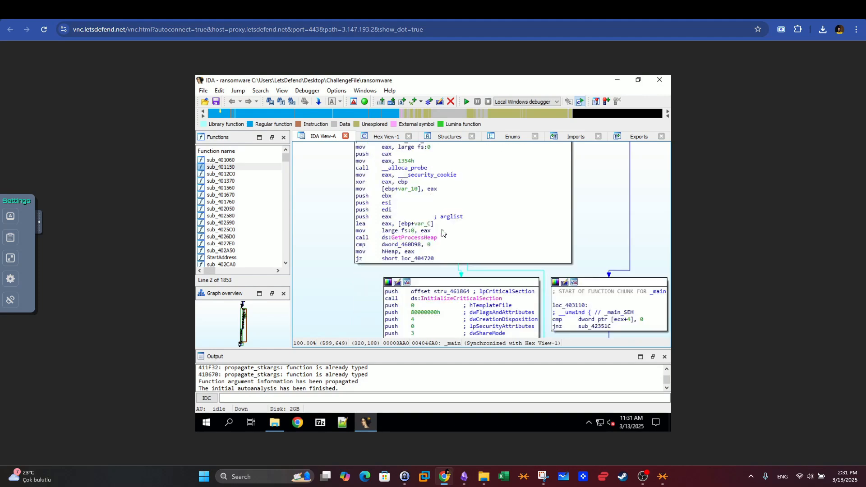
scroll(442, 232, "up", 4)
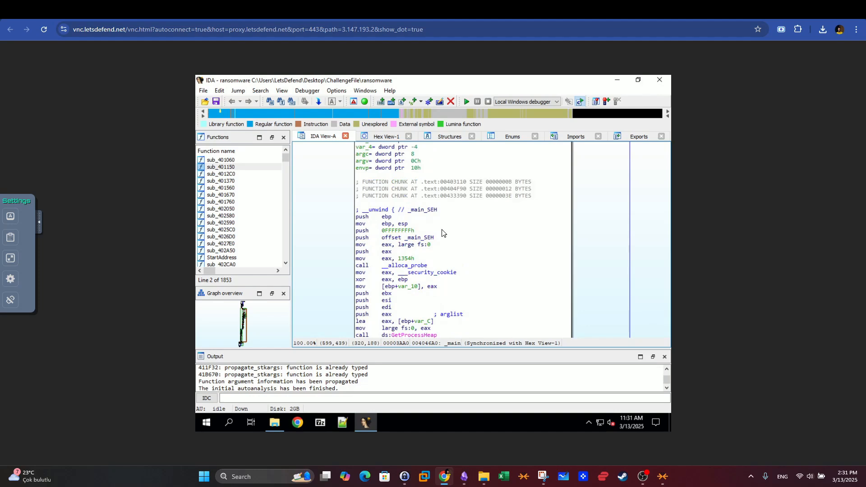
scroll(442, 232, "down", 2)
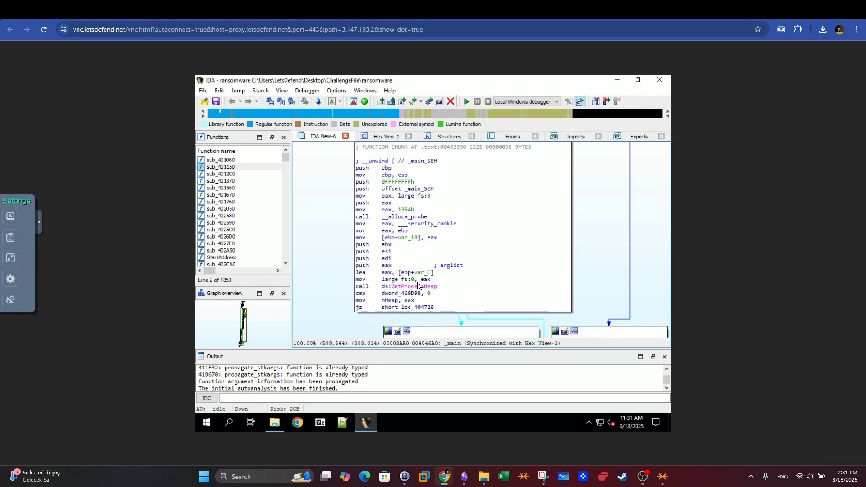
mouse_move(424, 290)
scroll(455, 261, "down", 5)
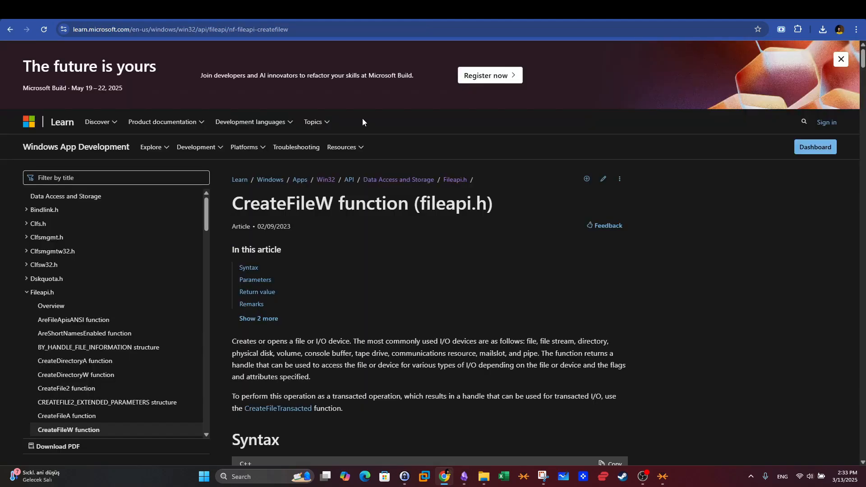
Switch to the Microsoft Learn documentation, go back to the Windows API index page and activate its title filter.
left_click(13, 29)
left_click(11, 30)
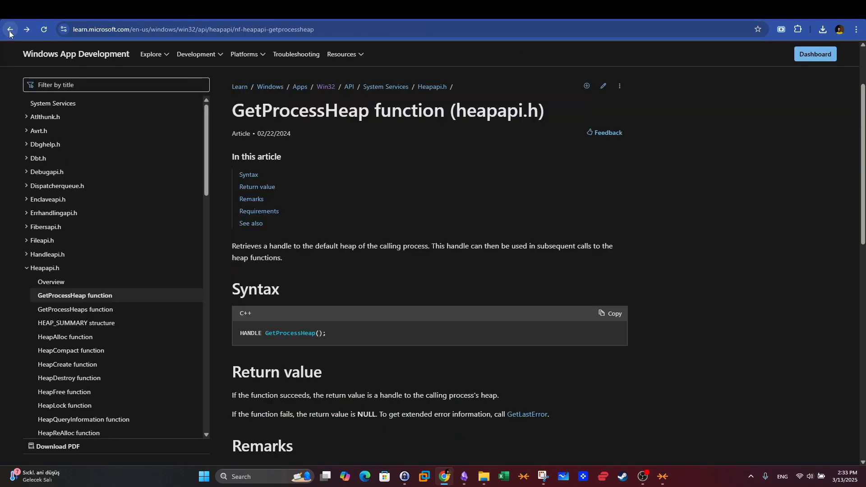
left_click(10, 31)
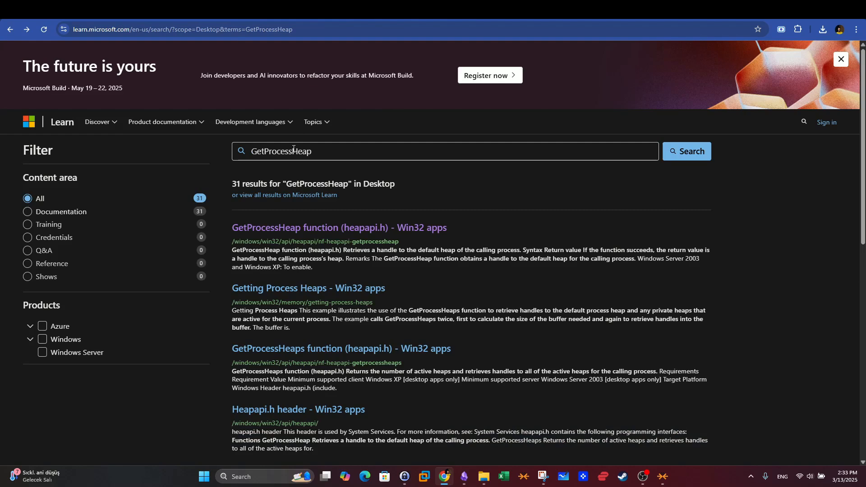
left_click(9, 29)
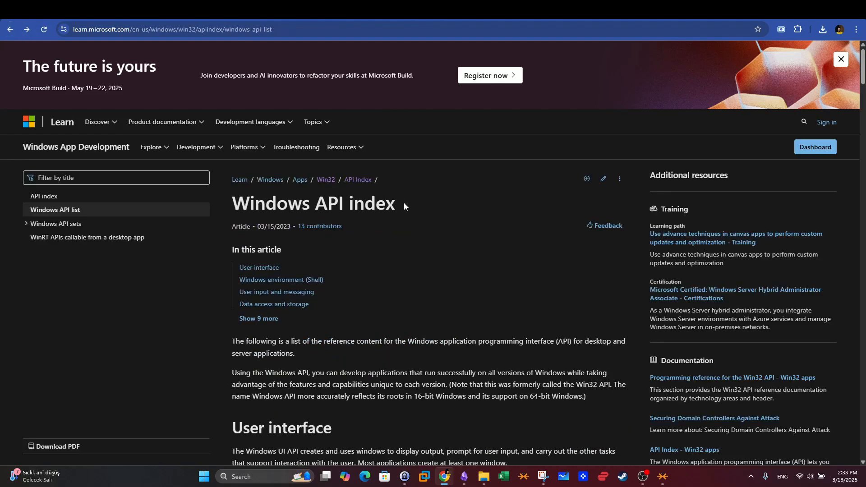
left_click_drag(247, 203, 400, 208)
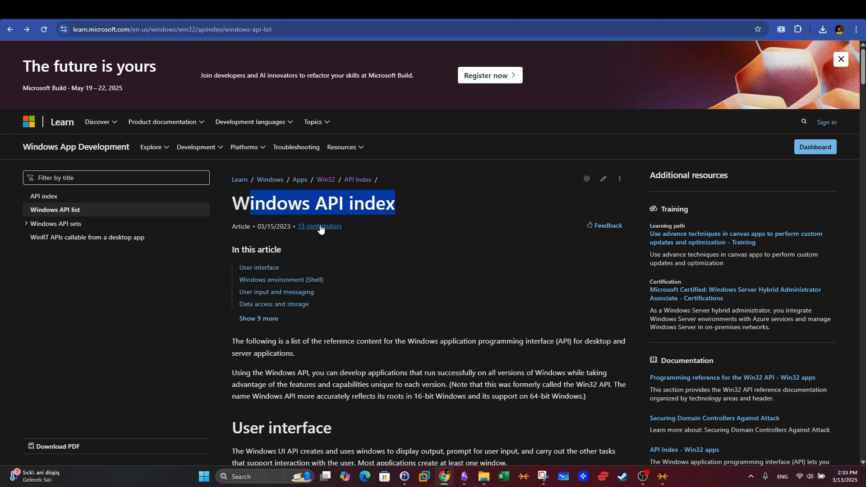
left_click(136, 180)
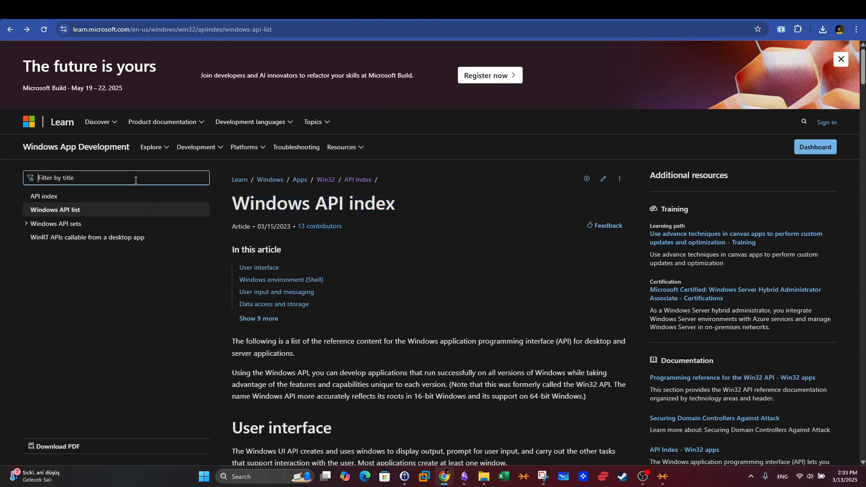
Check the file-opening API call in IDA, and search all Desktop documentation on Microsoft Learn for "CreateFileW".
left_click(154, 22)
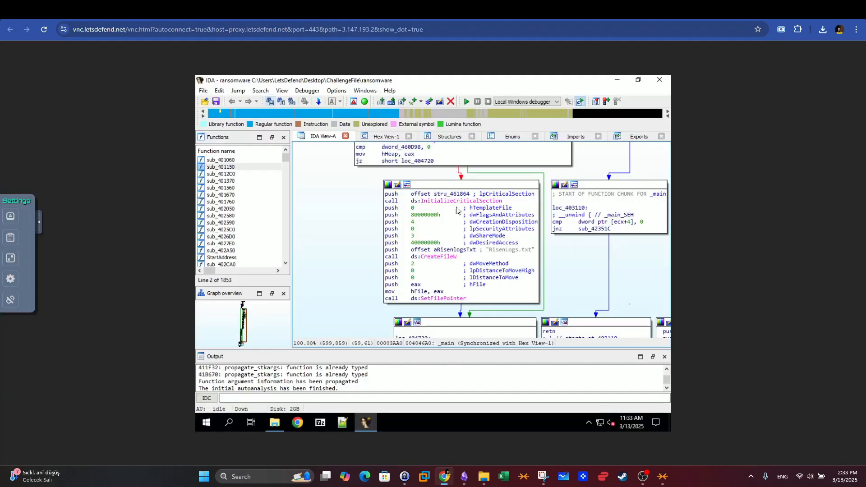
mouse_move(446, 261)
left_click(88, 11)
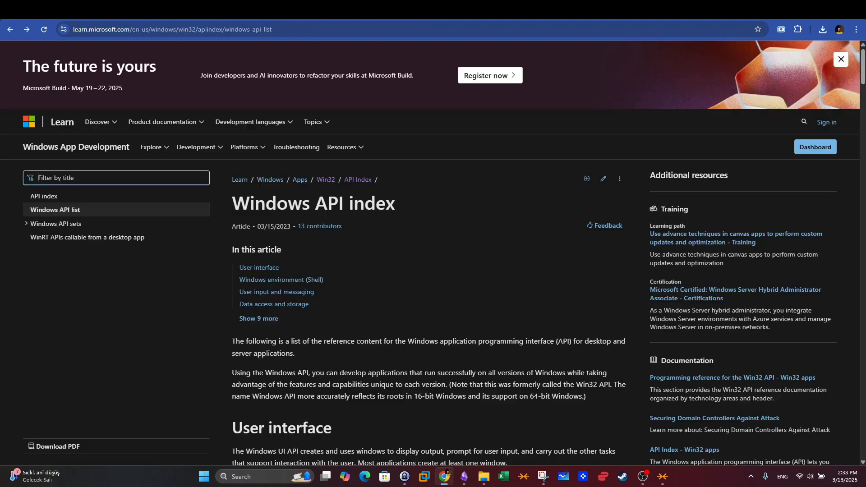
type("CreateFileW")
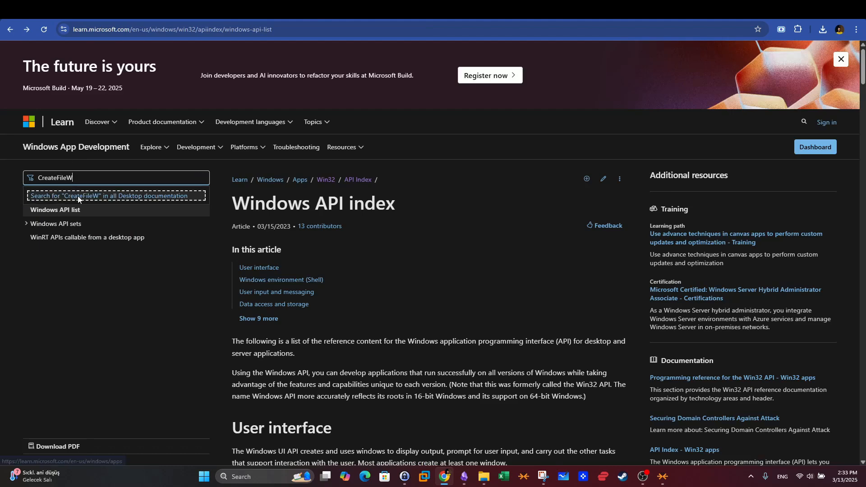
left_click(78, 196)
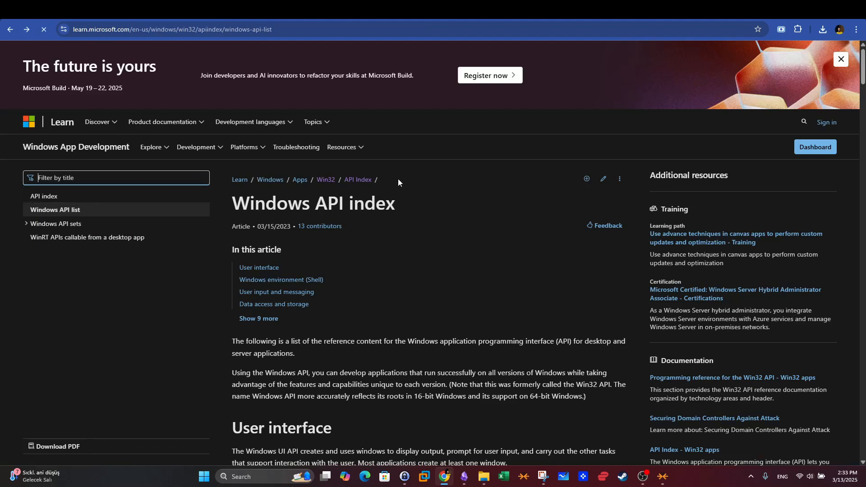
Open the CreateFileW function (fileapi.h) article, highlight the opening sentence of its description and return to the IDA disassembly.
scroll(528, 182, "down", 2)
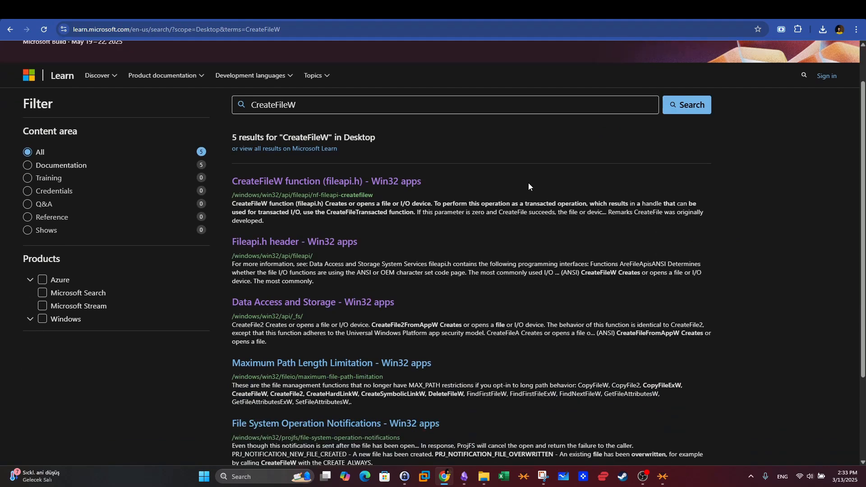
scroll(528, 183, "up", 2)
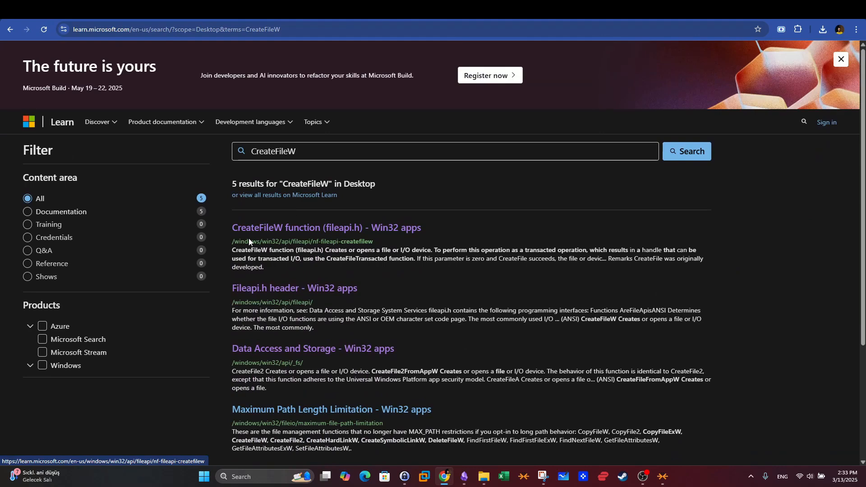
left_click(277, 228)
scroll(405, 202, "down", 2)
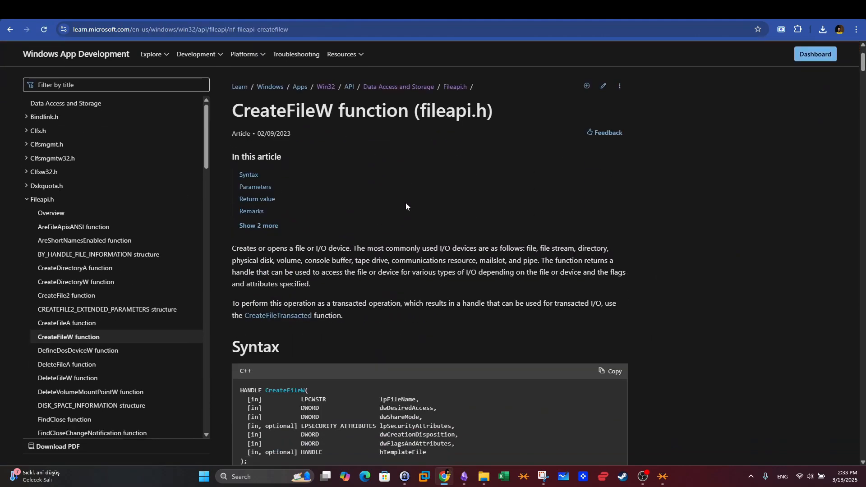
scroll(407, 202, "up", 1)
left_click_drag(233, 296, 350, 297)
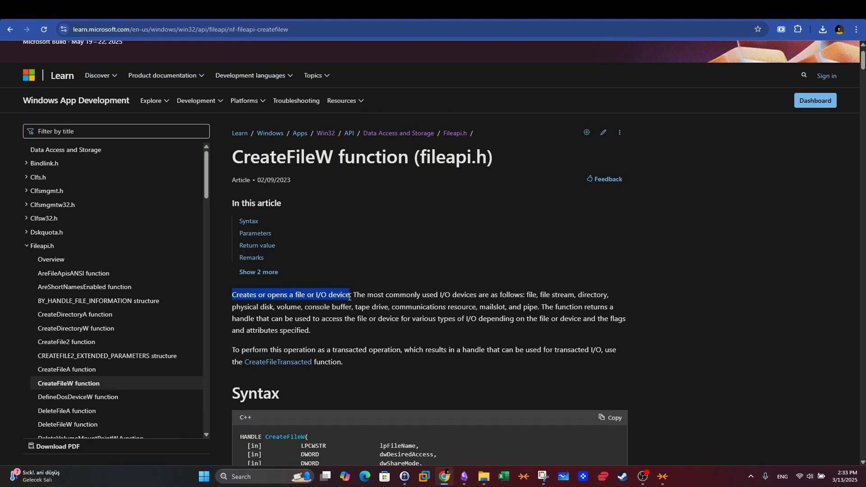
left_click(423, 10)
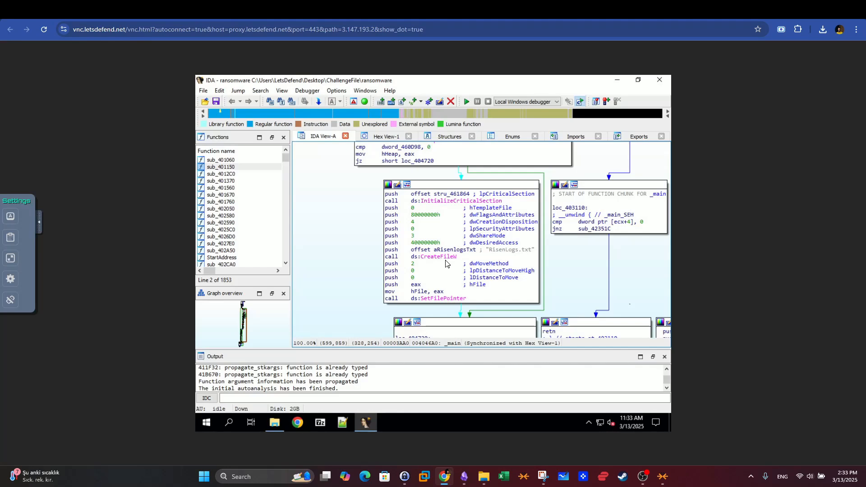
Switch to the Ransomware Extortion Process diagram, mark "contact details" again with the yellow pen and return to IDA.
key("alt+Tab")
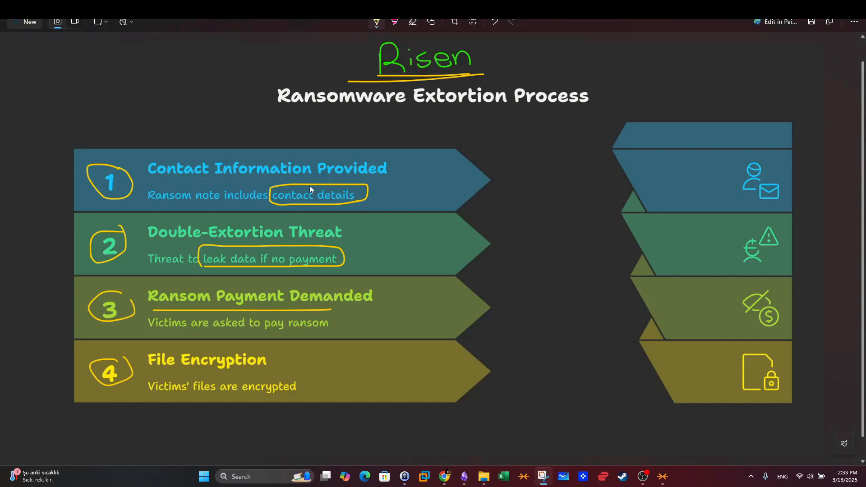
left_click_drag(276, 201, 368, 198)
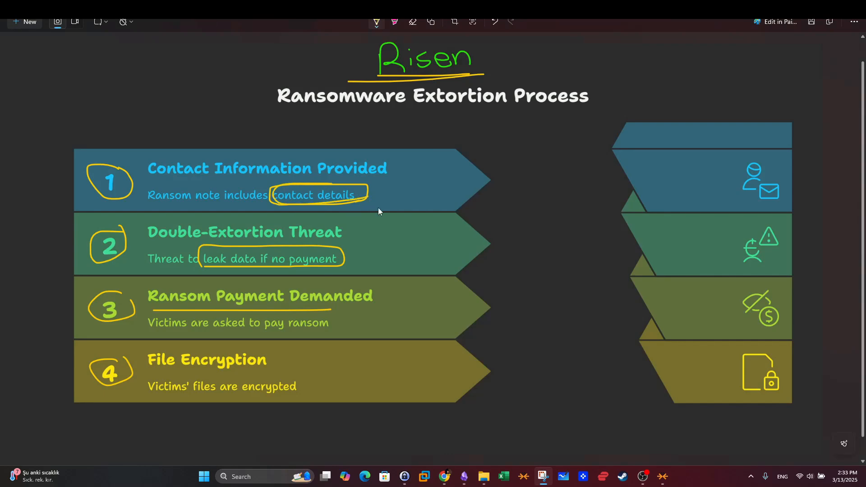
left_click(540, 474)
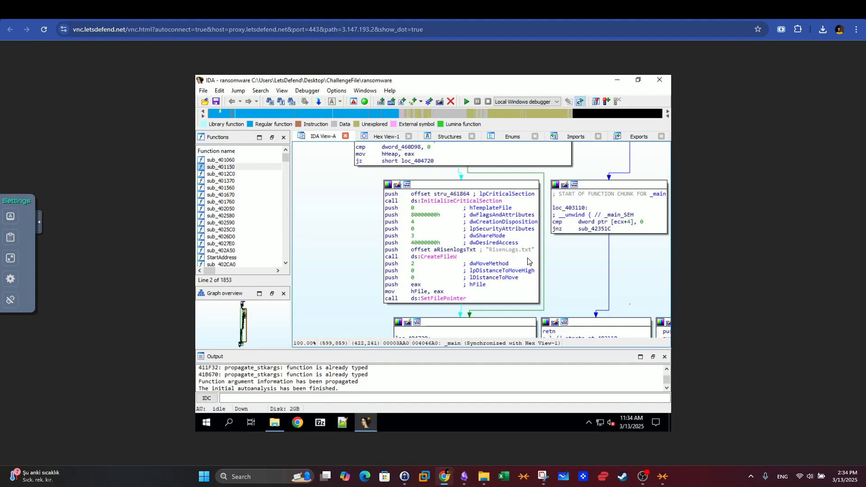
Examine the main function from the text file name passed to CreateFileW through the mutex and Sleep blocks to loc_404770.
mouse_move(528, 251)
scroll(474, 217, "down", 3)
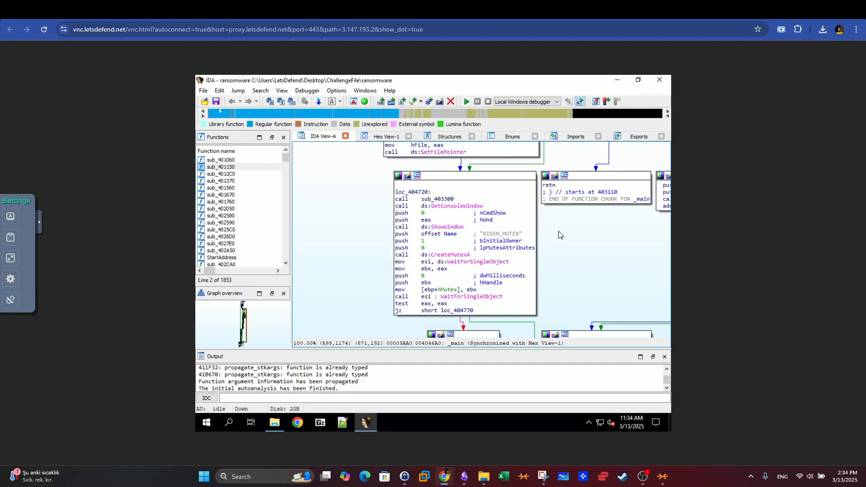
mouse_move(451, 260)
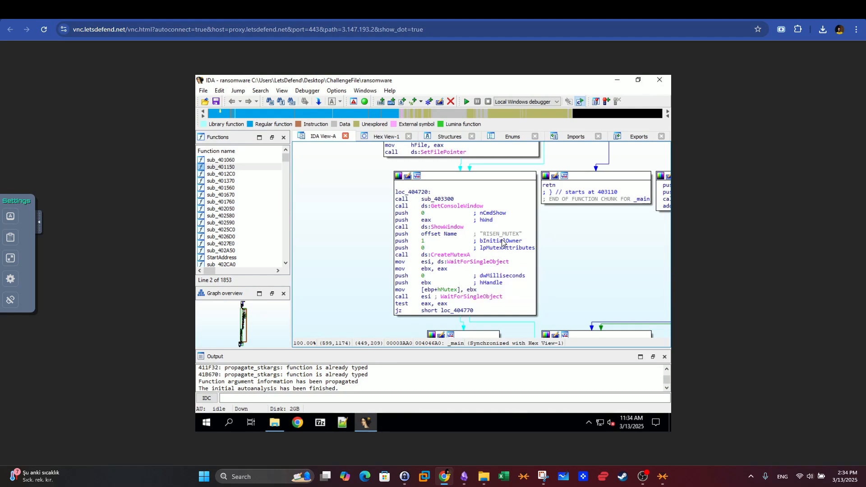
scroll(480, 244, "down", 3)
scroll(479, 243, "down", 9)
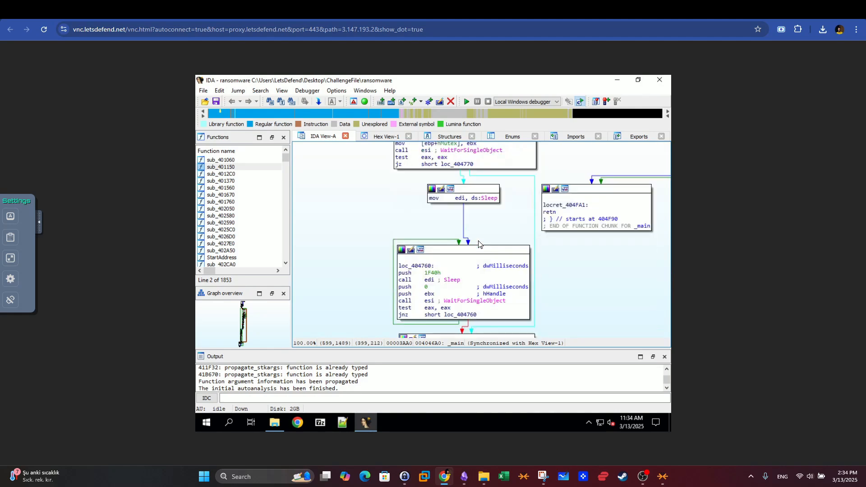
scroll(470, 249, "down", 6)
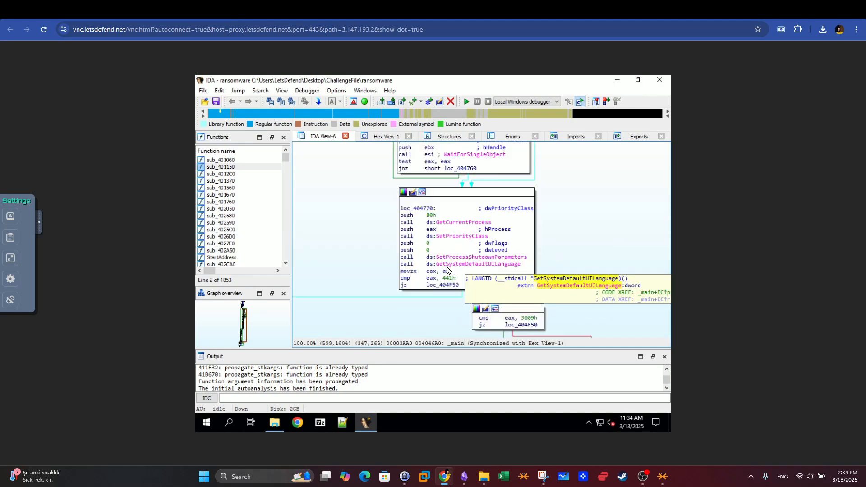
Examine the GetSystemDefaultUILanguage call and the chain of language ID comparisons that jump to loc_404F50.
mouse_move(491, 261)
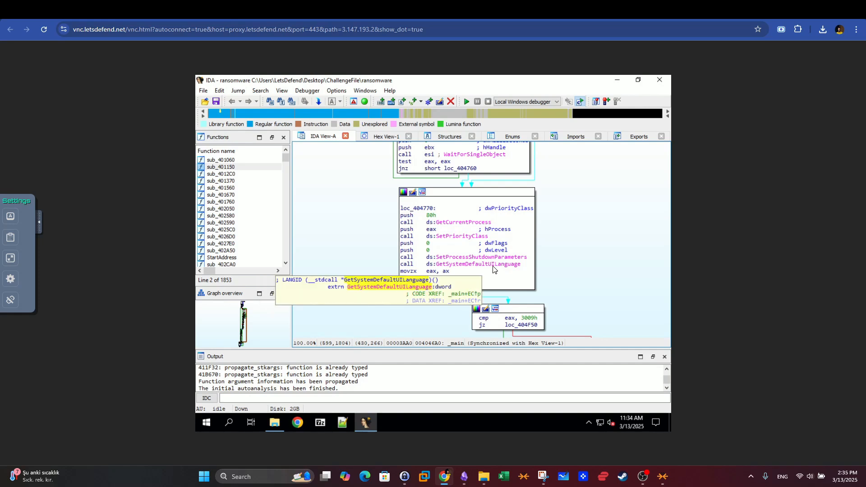
scroll(446, 225, "down", 2)
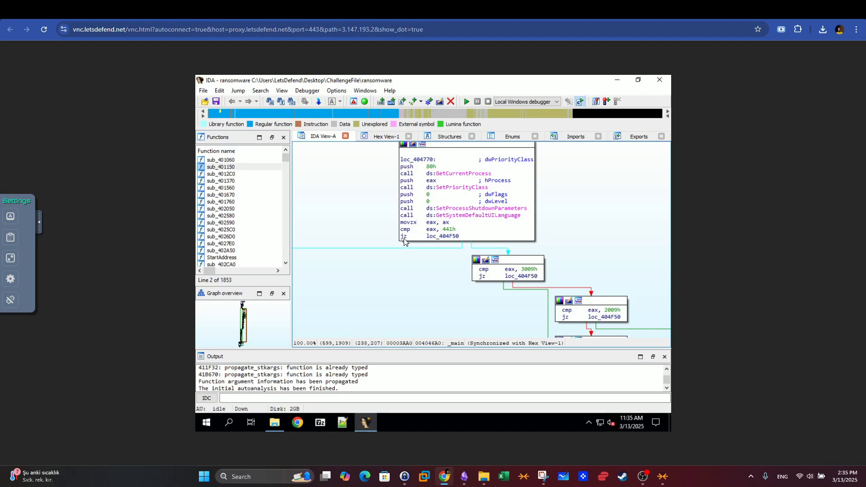
scroll(475, 241, "down", 2)
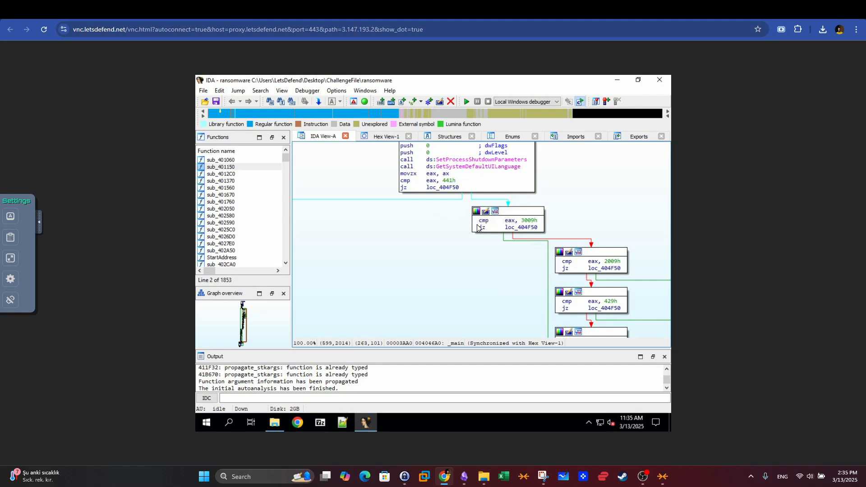
scroll(575, 303, "down", 2)
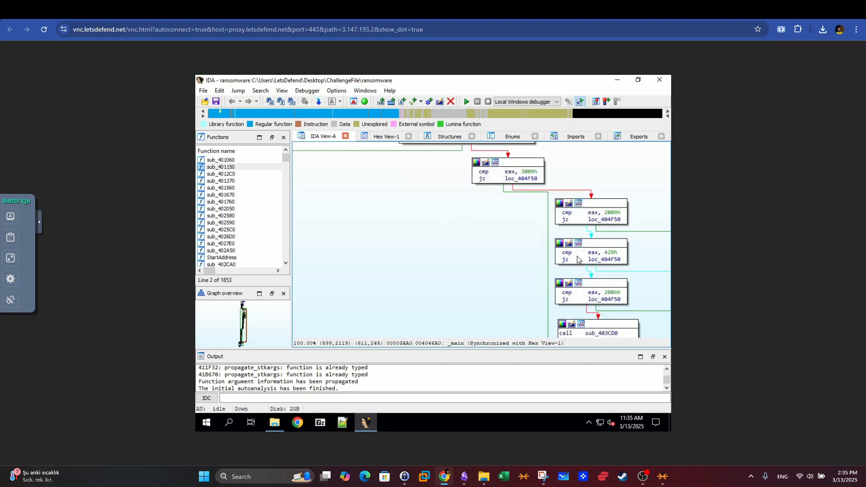
scroll(577, 258, "up", 6)
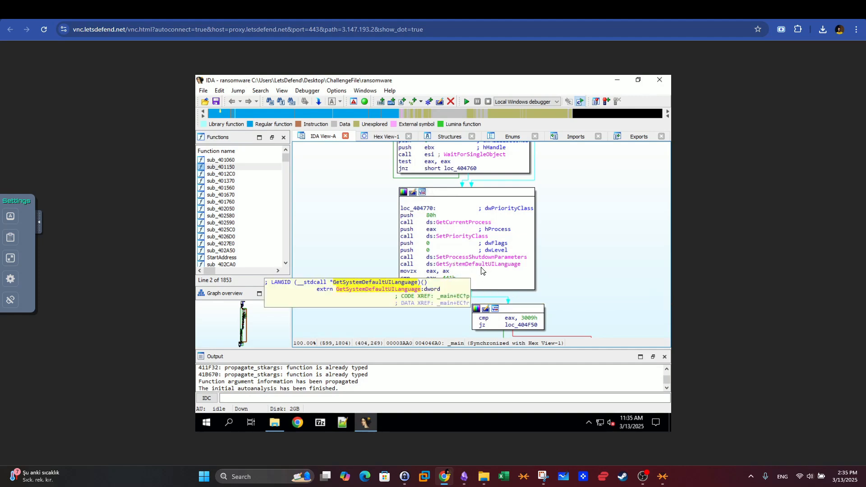
scroll(488, 265, "down", 2)
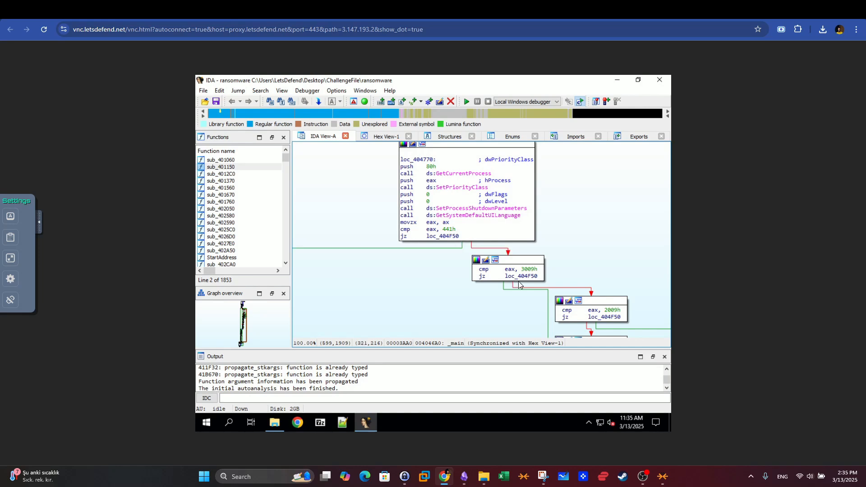
scroll(559, 260, "down", 4)
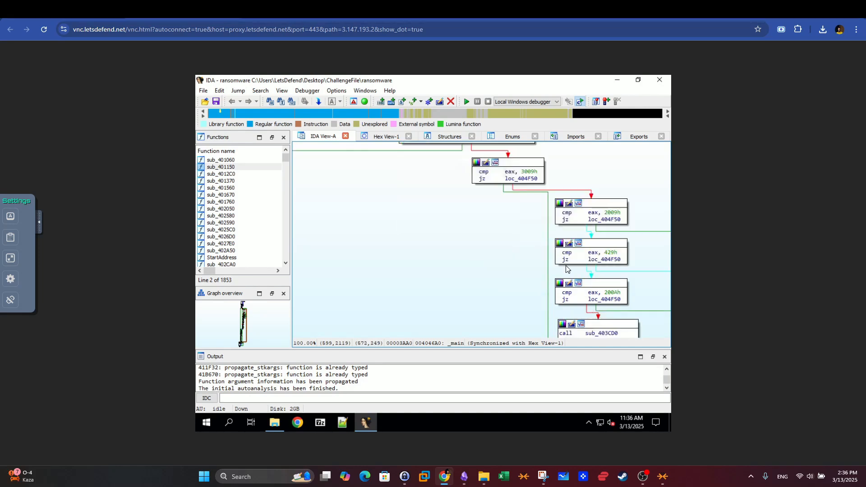
scroll(567, 270, "down", 2)
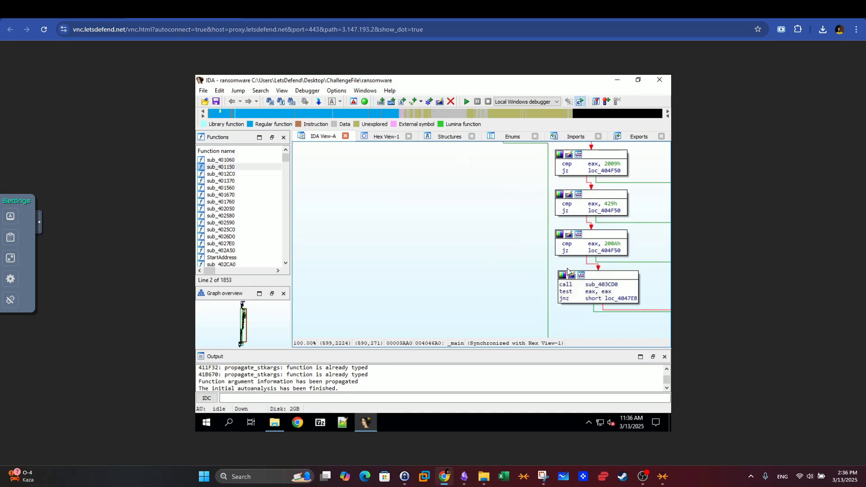
scroll(567, 270, "up", 4)
scroll(455, 198, "up", 2)
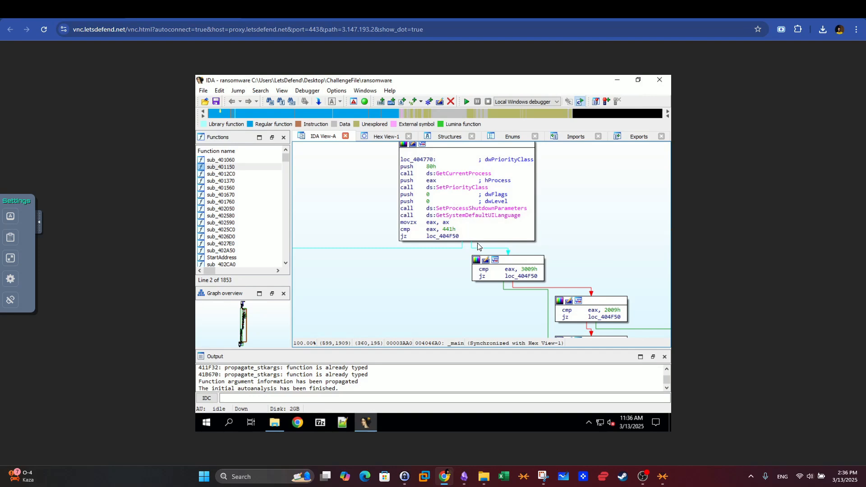
Examine the language ID comparisons down to the sub_403CD0 call and loc_4047EB, and back up to the Sleep block at loc_404760.
scroll(573, 266, "down", 4)
scroll(573, 264, "down", 2)
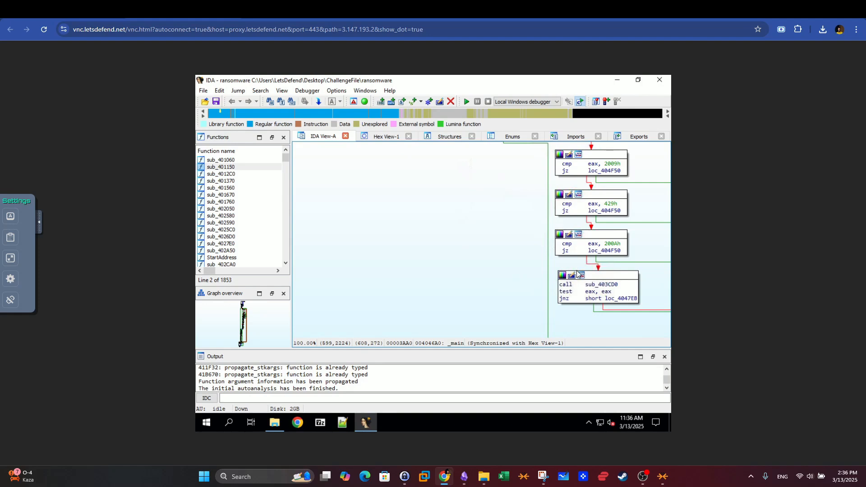
scroll(576, 271, "down", 3)
scroll(577, 271, "up", 2)
left_click_drag(577, 265, 402, 268)
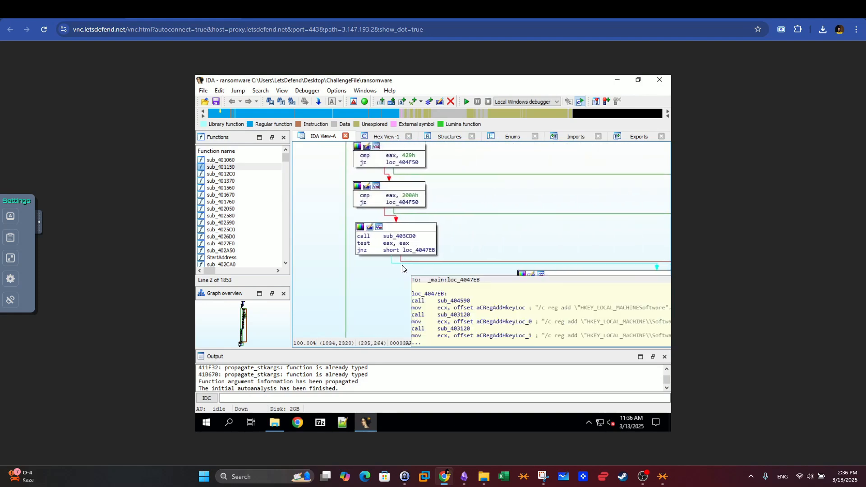
left_click_drag(525, 242, 513, 242)
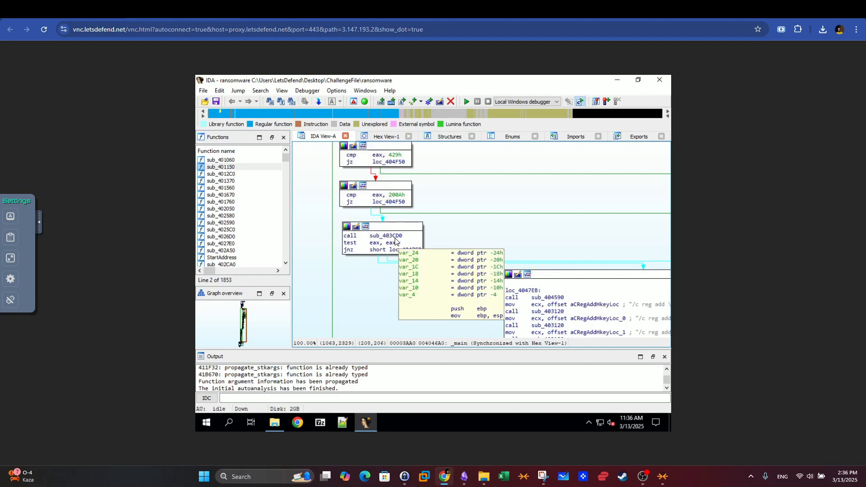
left_click_drag(429, 270, 506, 311)
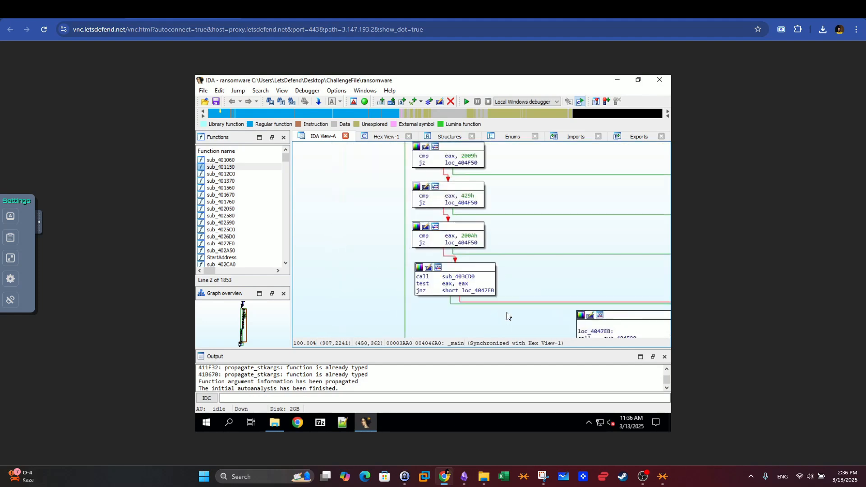
left_click_drag(553, 224, 594, 287)
left_click_drag(516, 183, 542, 247)
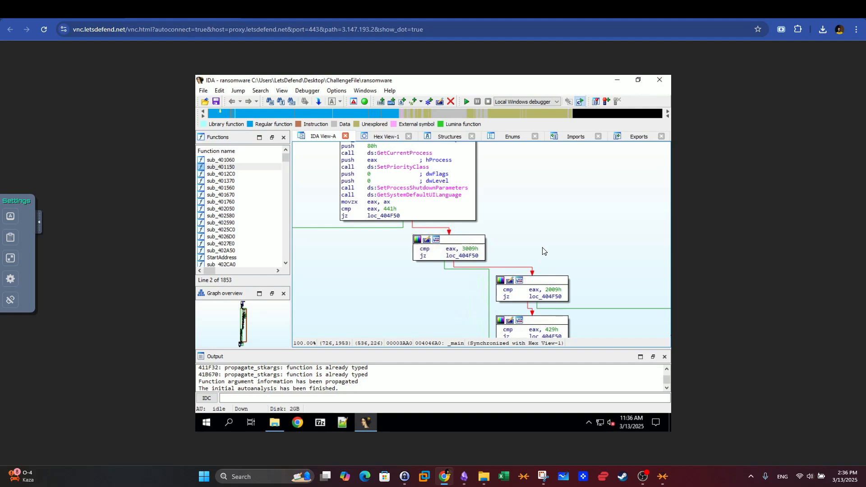
left_click_drag(589, 253, 598, 276)
left_click_drag(528, 202, 582, 274)
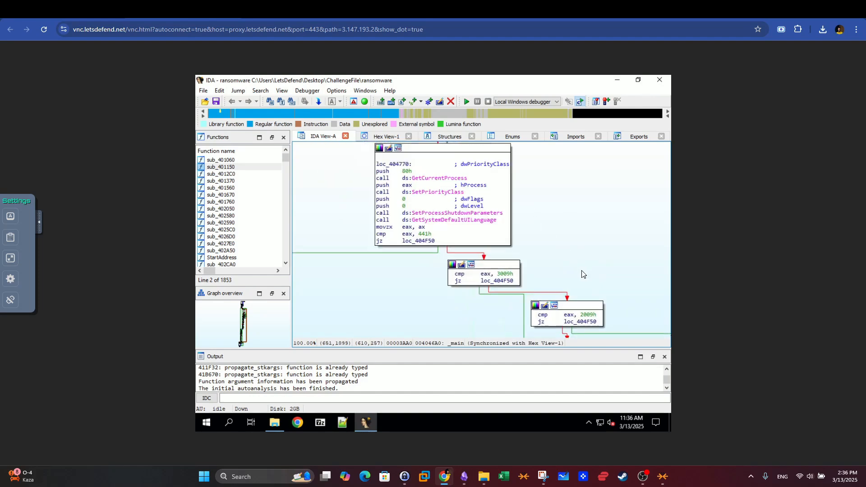
left_click_drag(563, 183, 572, 256)
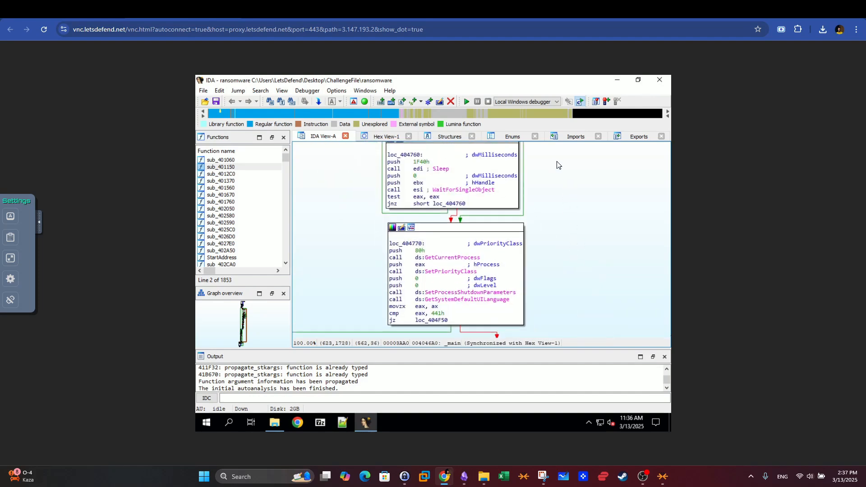
left_click(480, 161)
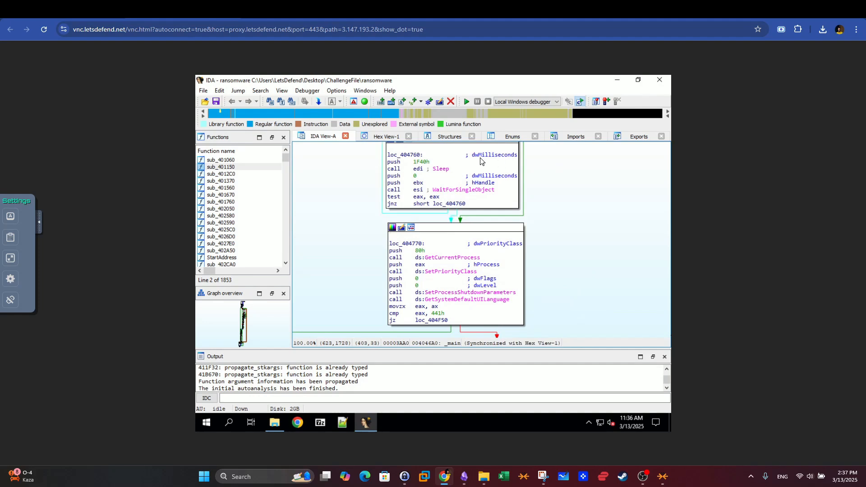
Choose _main from the function list and jump to its start in the disassembly.
left_click(242, 92)
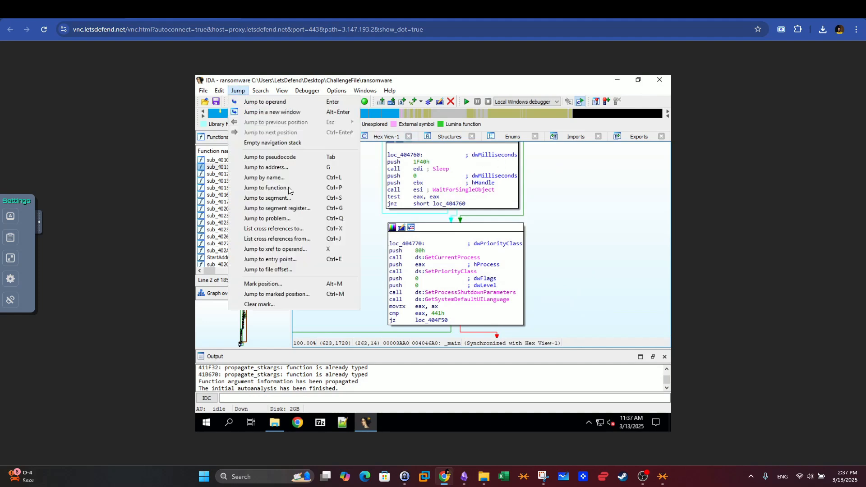
key("Escape")
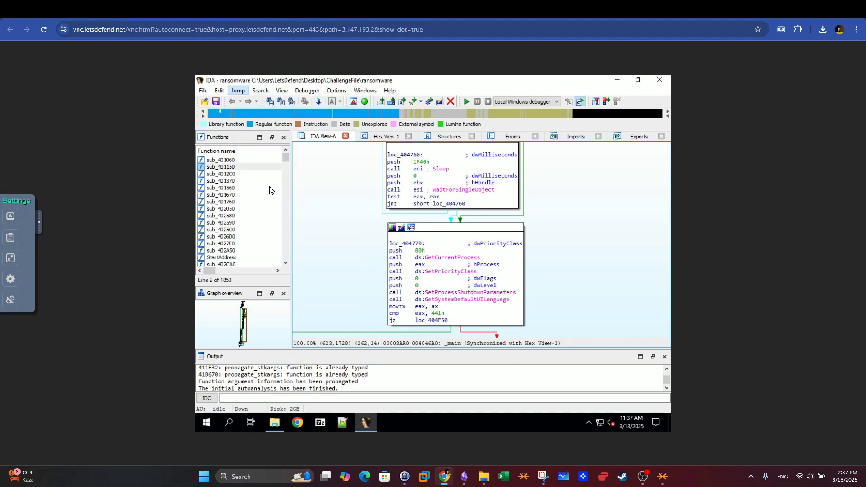
key("ctrl+p")
scroll(317, 188, "down", 1)
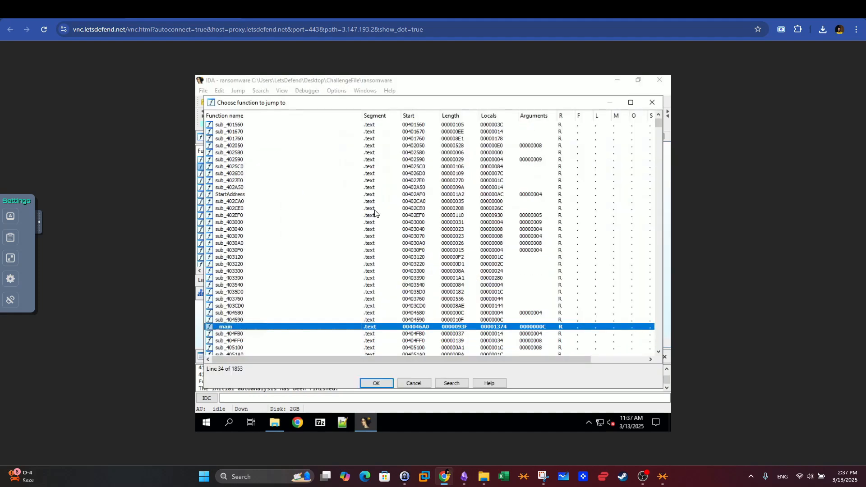
left_click(445, 383)
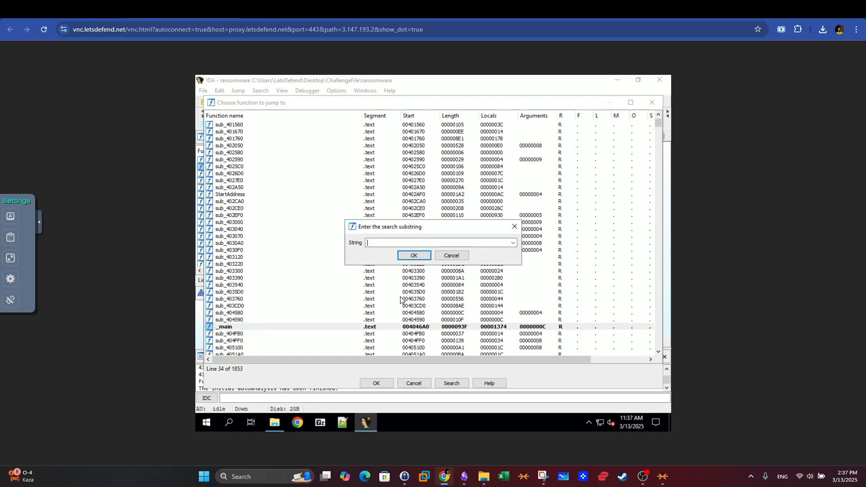
left_click(429, 261)
left_click(234, 328)
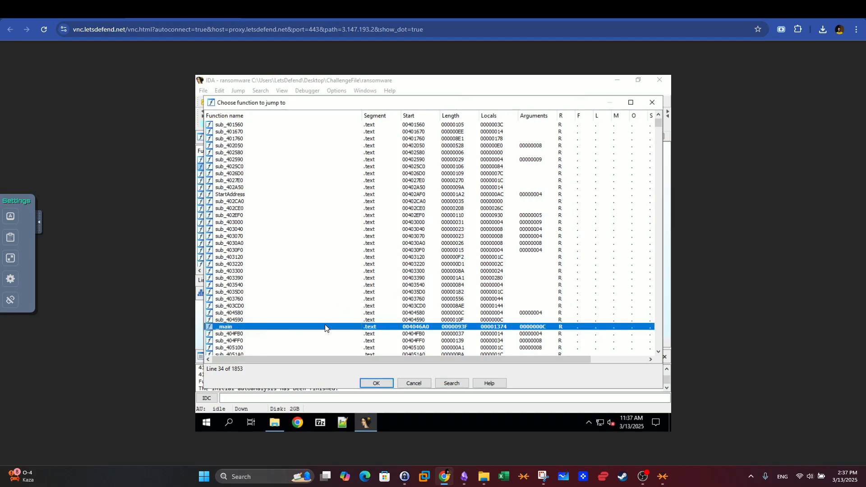
double_click(349, 327)
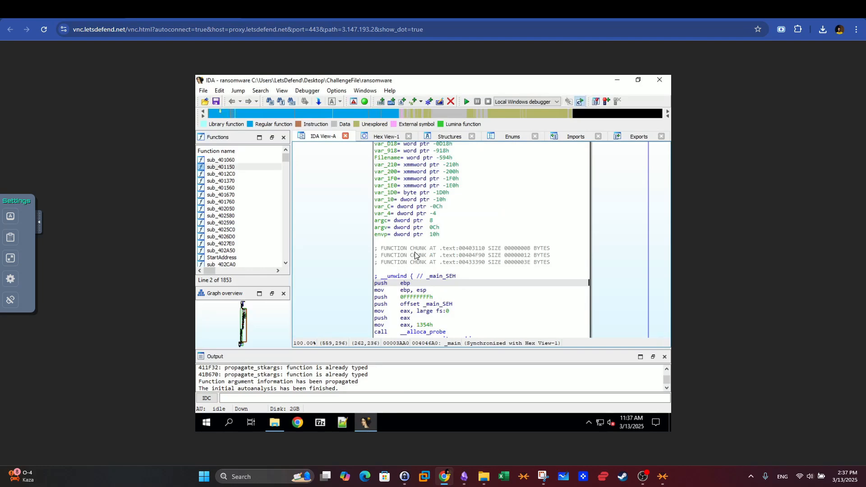
Highlight the challenge question about the opened text file and examine the InitializeCriticalSection and CreateFileW block in IDA.
left_click(86, 9)
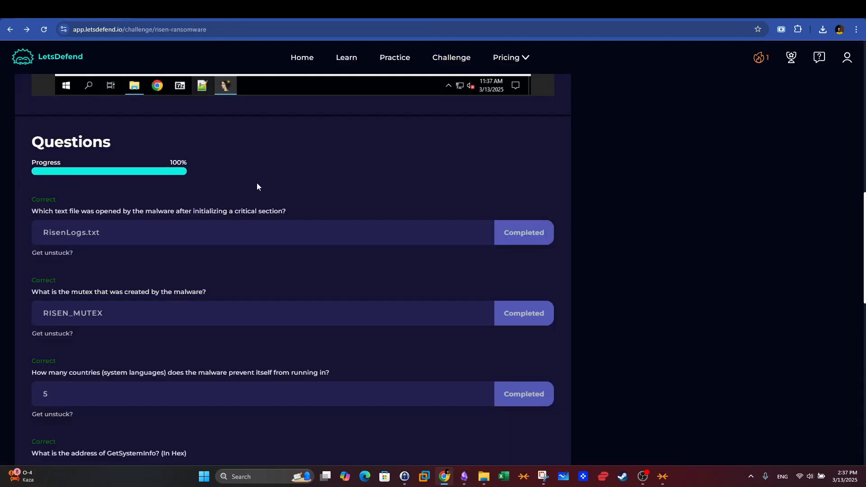
left_click_drag(33, 211, 283, 211)
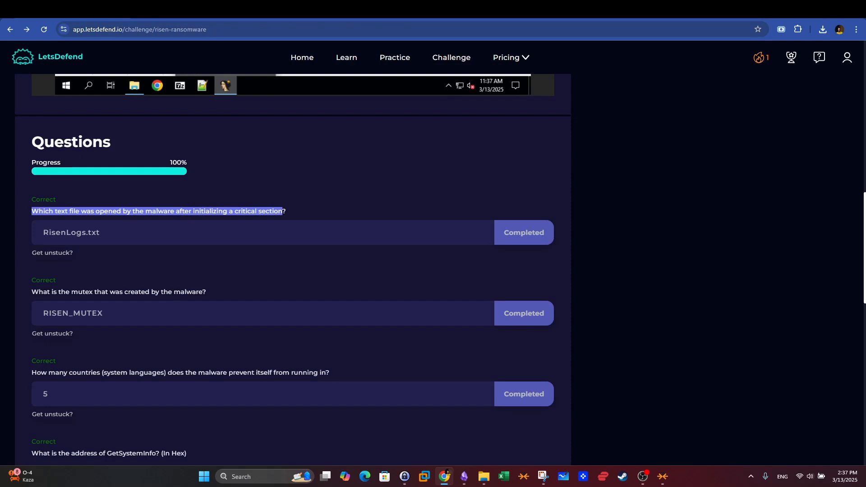
left_click(180, 10)
scroll(473, 248, "down", 3)
scroll(473, 247, "down", 6)
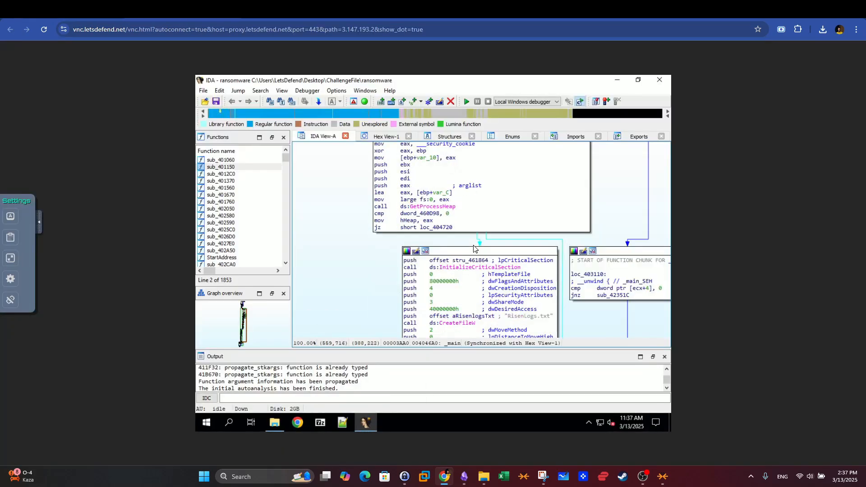
mouse_move(473, 226)
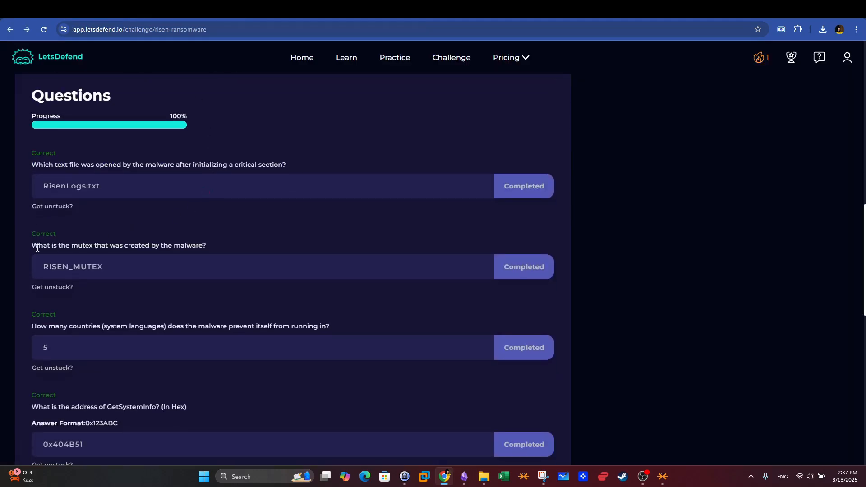
Highlight the question about the created mutex and examine the CreateMutexA call with its name argument in the loc_404720 block.
left_click_drag(37, 247, 197, 246)
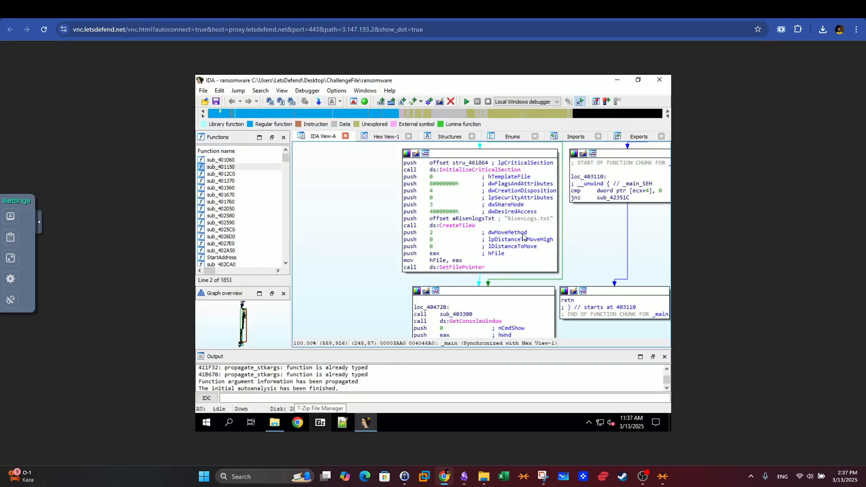
scroll(522, 237, "down", 2)
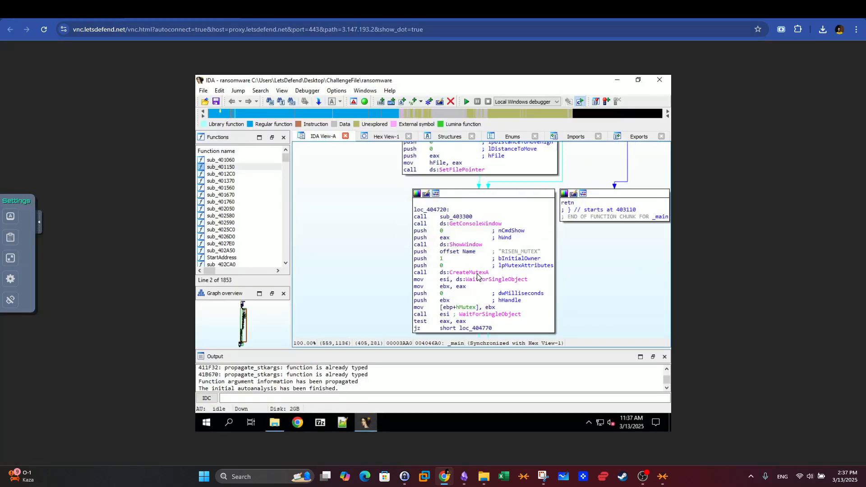
mouse_move(478, 277)
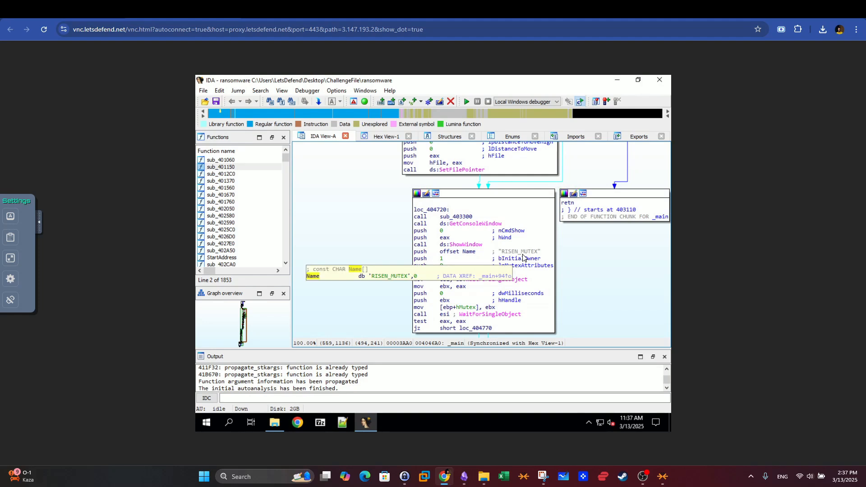
Compare the question about how many countries (system languages) are excluded with the disassembly, and highlight its answer on the challenge page.
left_click(77, 9)
scroll(176, 215, "down", 1)
left_click(56, 283)
left_click_drag(36, 280, 166, 280)
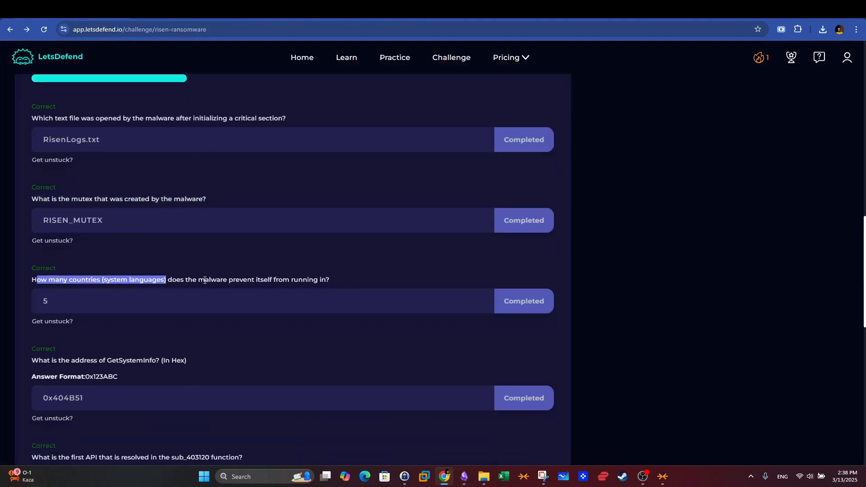
left_click(328, 281)
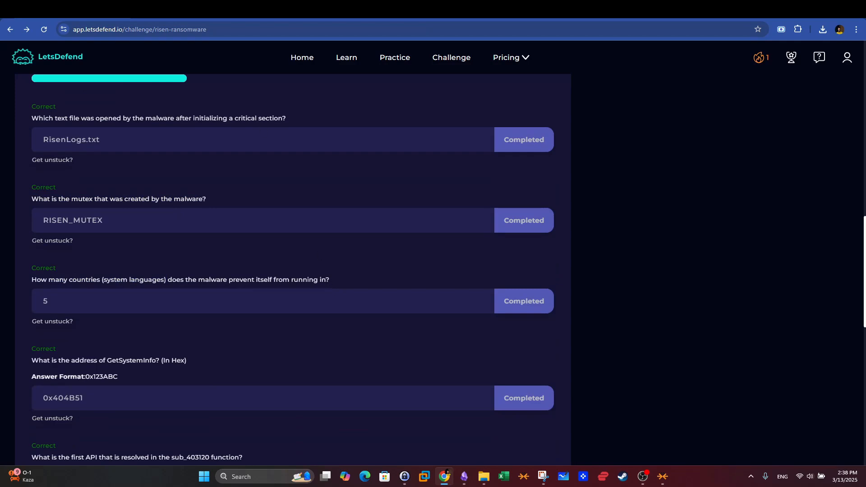
left_click(182, 9)
scroll(529, 291, "down", 2)
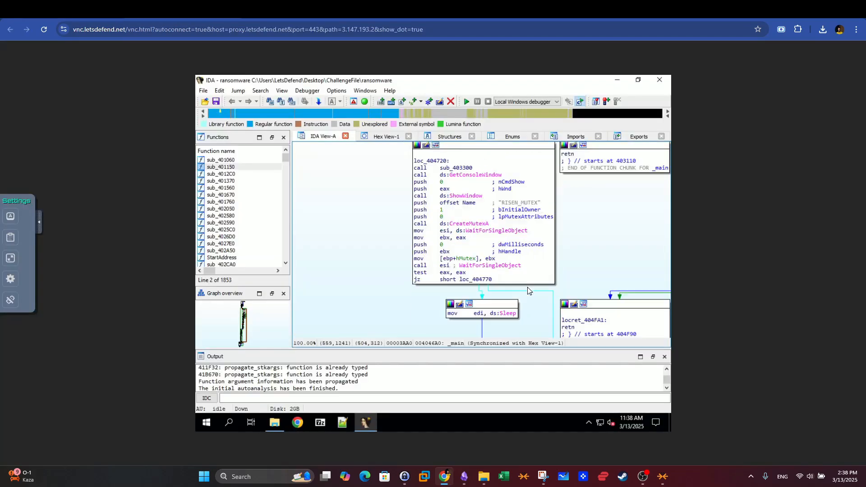
left_click(104, 9)
double_click(69, 307)
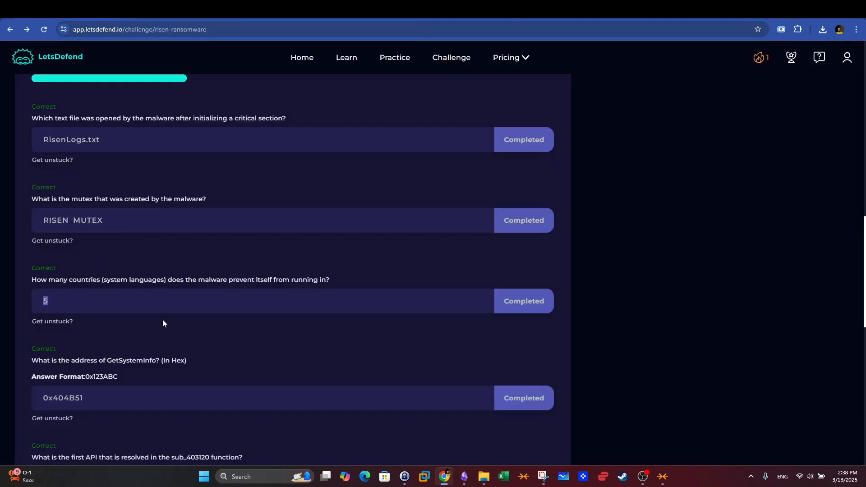
Highlight the question about the GetSystemInfo address and copy the name GetSystemInfo from it.
scroll(162, 321, "down", 2)
left_click_drag(31, 268, 156, 266)
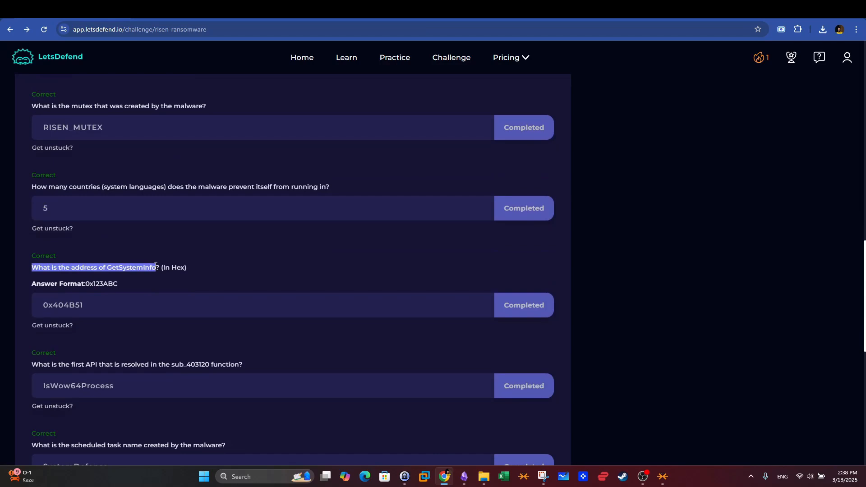
left_click(186, 268)
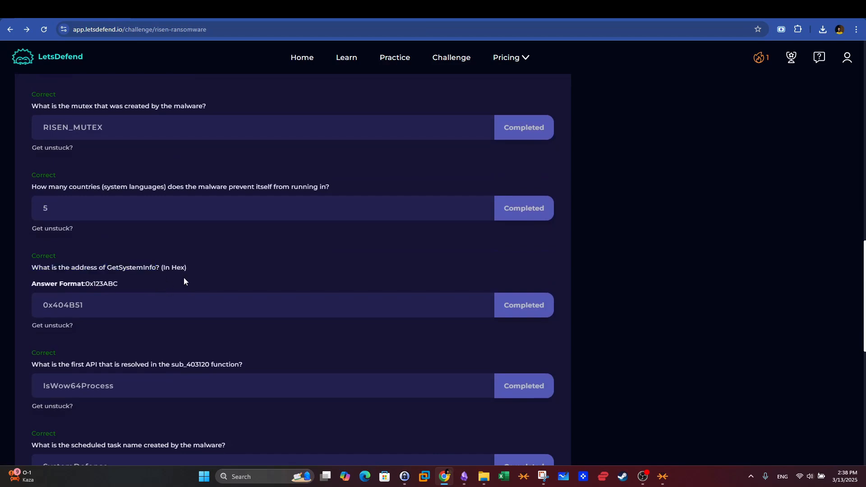
left_click_drag(108, 268, 156, 265)
key("ctrl+c")
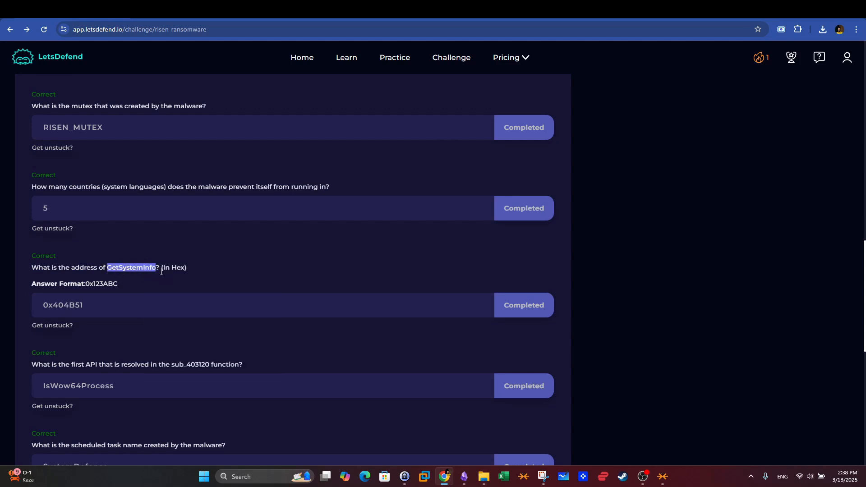
Transfer GetSystemInfo to the remote machine through the VNC session's clipboard and return to IDA.
key("ctrl+Tab")
left_click(10, 235)
left_click(118, 242)
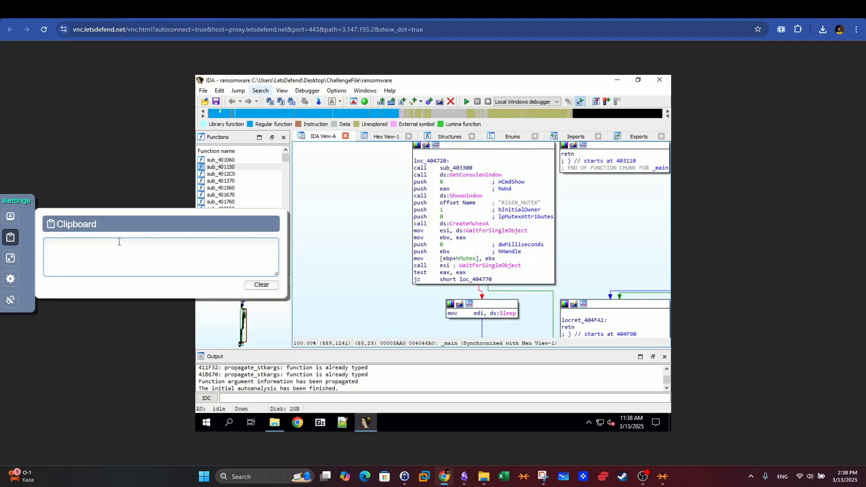
key("ctrl+v")
key("ctrl+a")
key("ctrl+c")
left_click(9, 237)
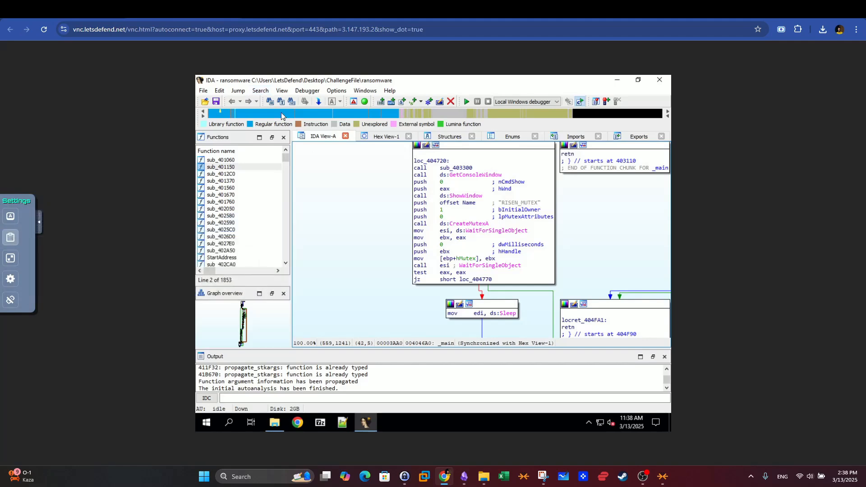
Try to find GetSystemInfo by searching the list of functions to jump to, and dismiss the list.
left_click(239, 90)
left_click(417, 86)
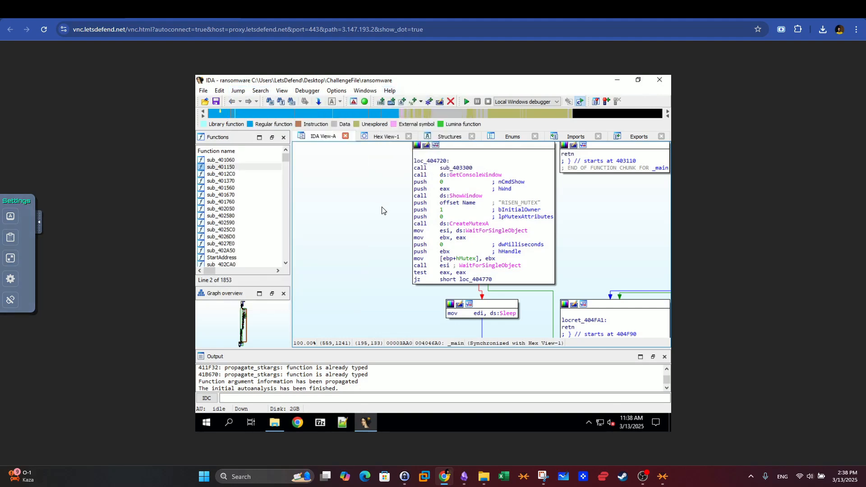
left_click(239, 91)
left_click(282, 187)
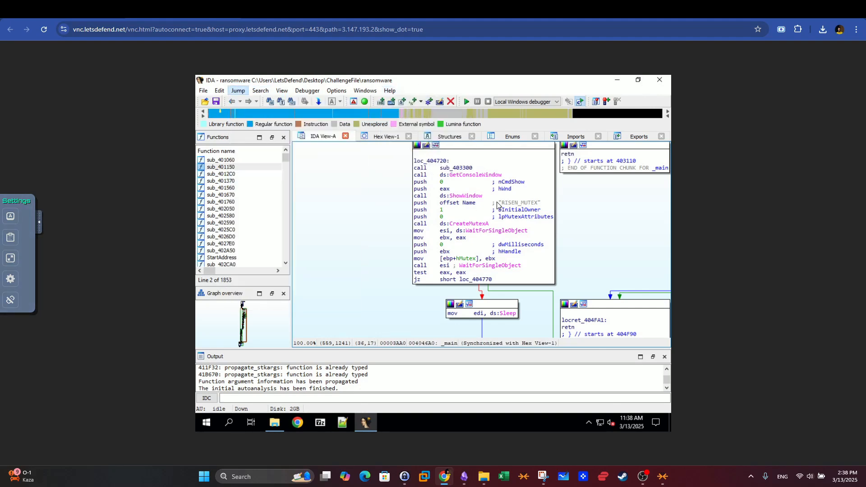
left_click(442, 386)
key("ctrl+v")
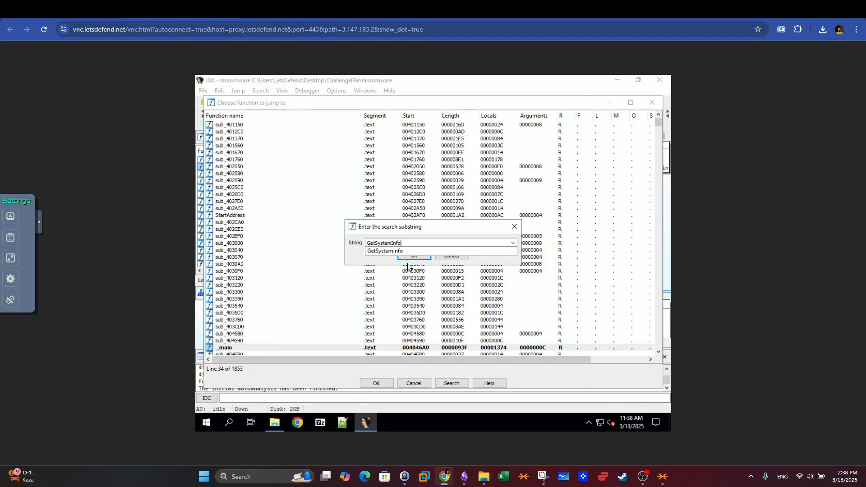
left_click(410, 253)
left_click(413, 256)
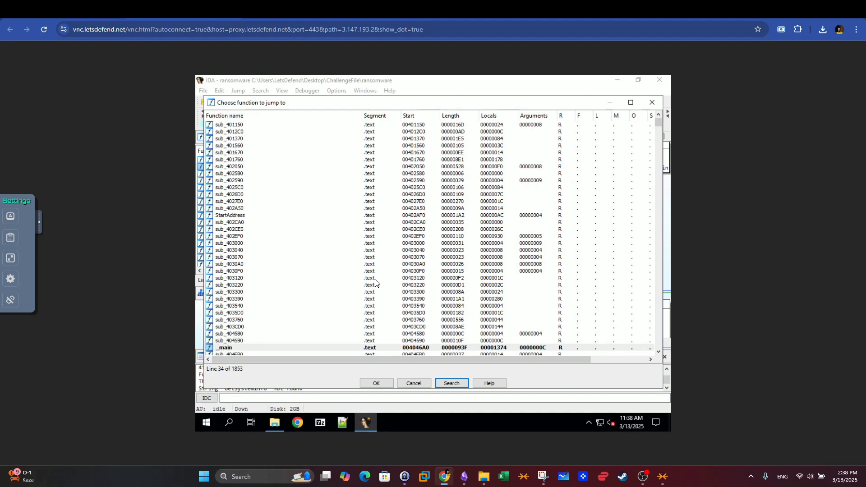
left_click(451, 383)
key("ctrl+c")
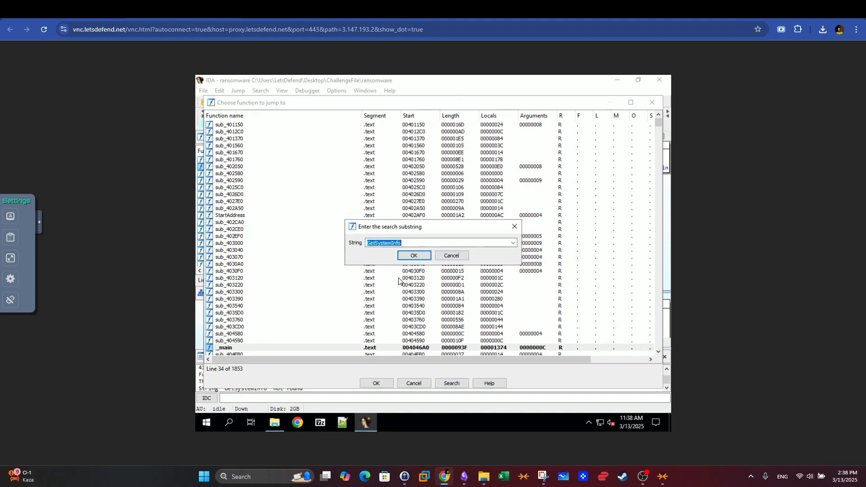
left_click(414, 255)
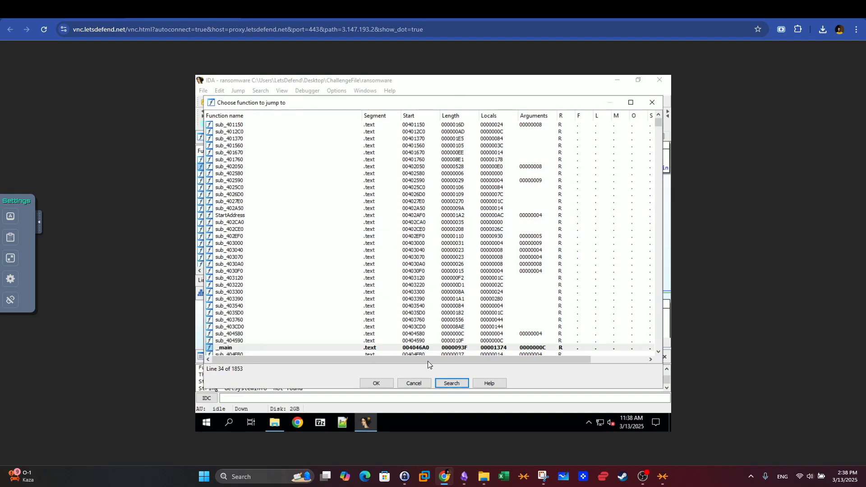
left_click(413, 383)
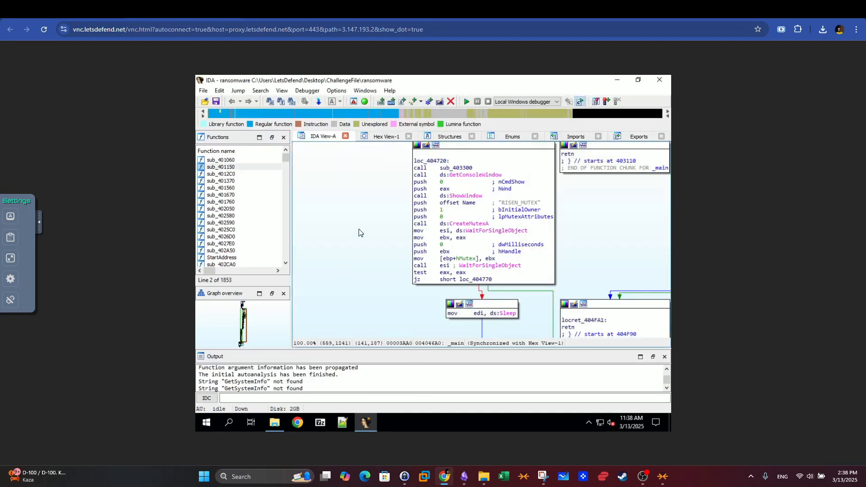
Run a text search for GetSystemInfo across the program with all occurrences listed.
left_click(282, 92)
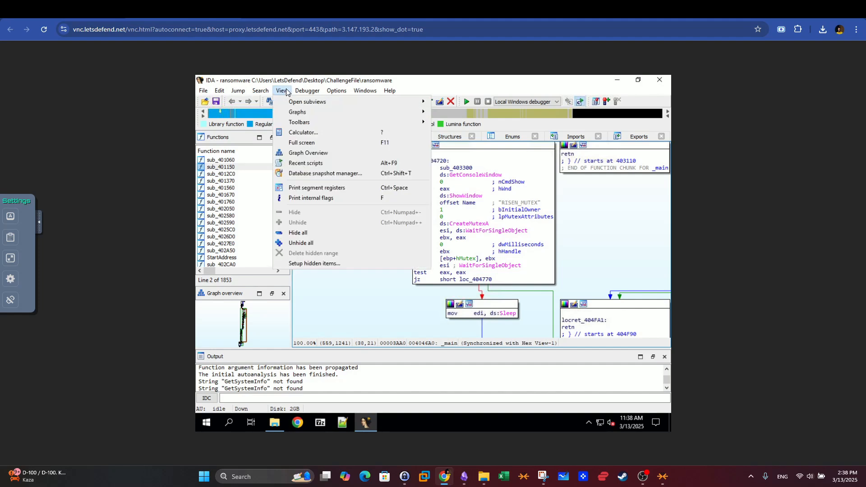
left_click(261, 92)
left_click(263, 93)
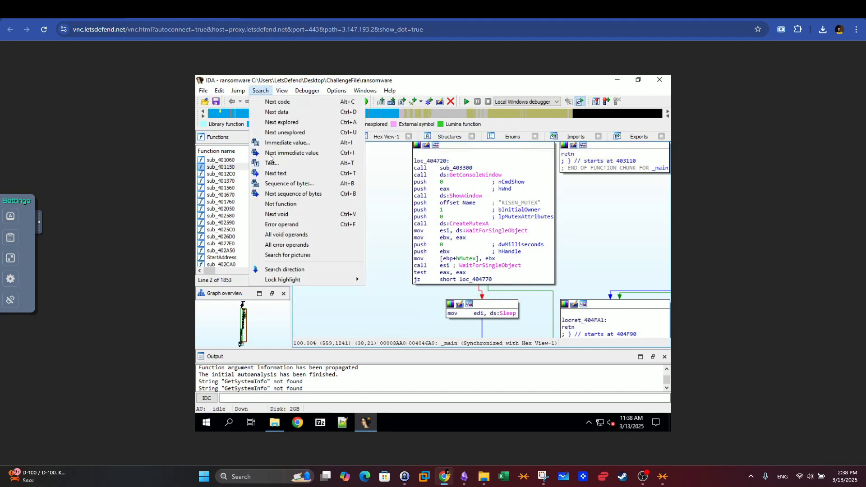
left_click(271, 162)
key("ctrl+v")
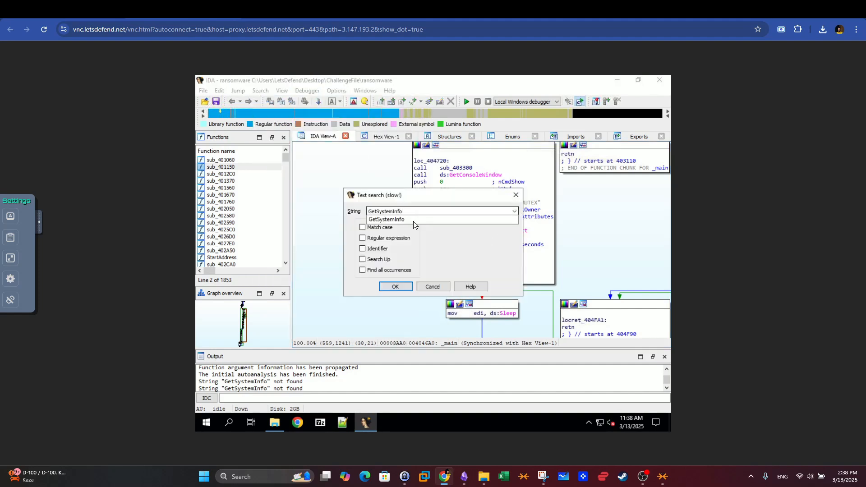
left_click(414, 220)
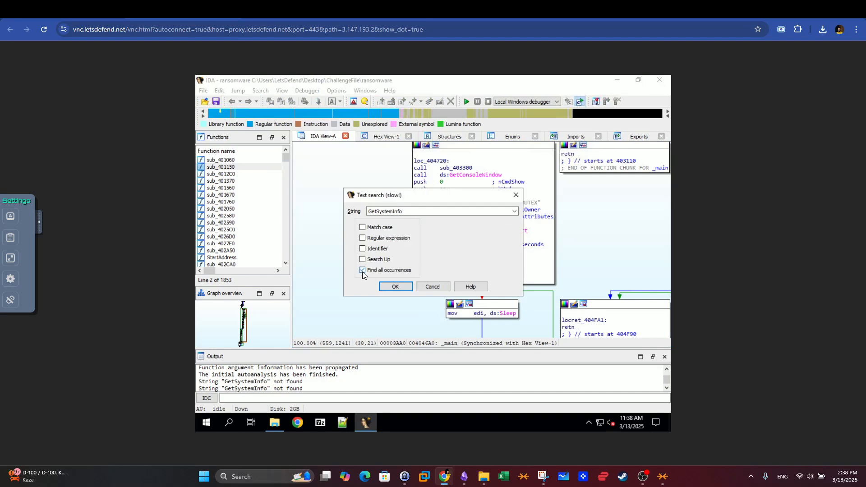
left_click(394, 287)
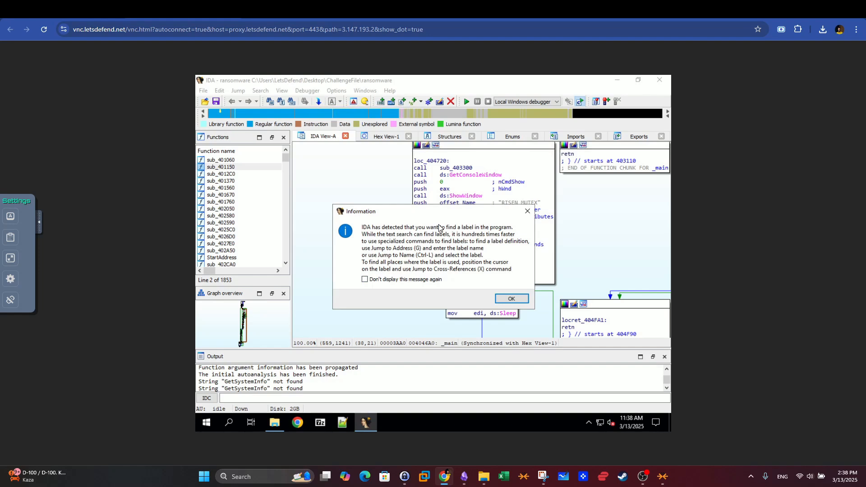
left_click(511, 298)
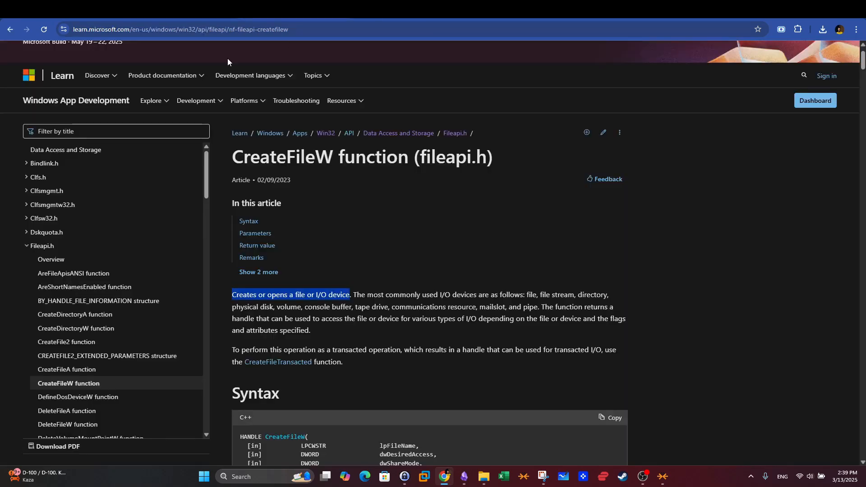
Look up the GetSystemInfo function on Microsoft Learn, highlight its one-line description, and return to the VNC session.
left_click(71, 131)
type("IO")
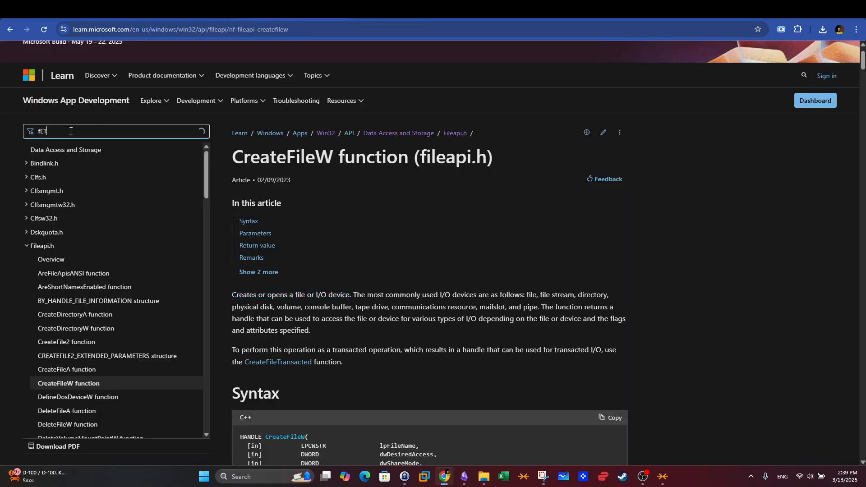
key("BackSpace")
key("BackSpace")
type("GetSystemInfo")
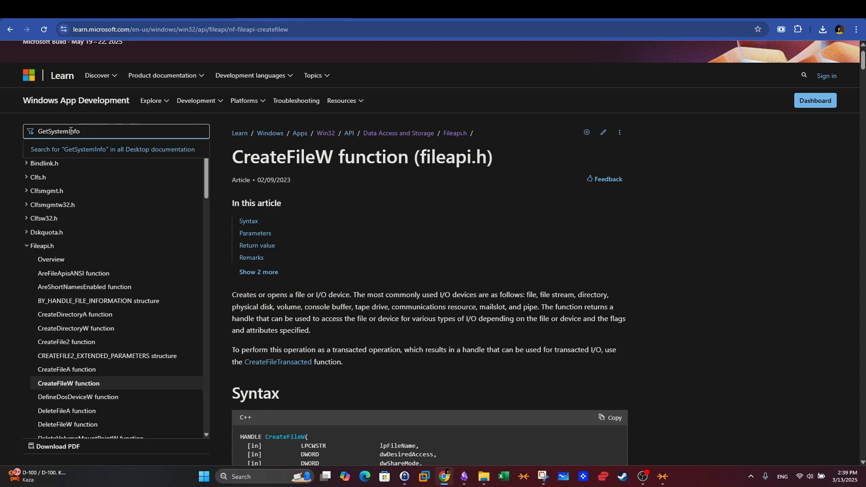
left_click(77, 149)
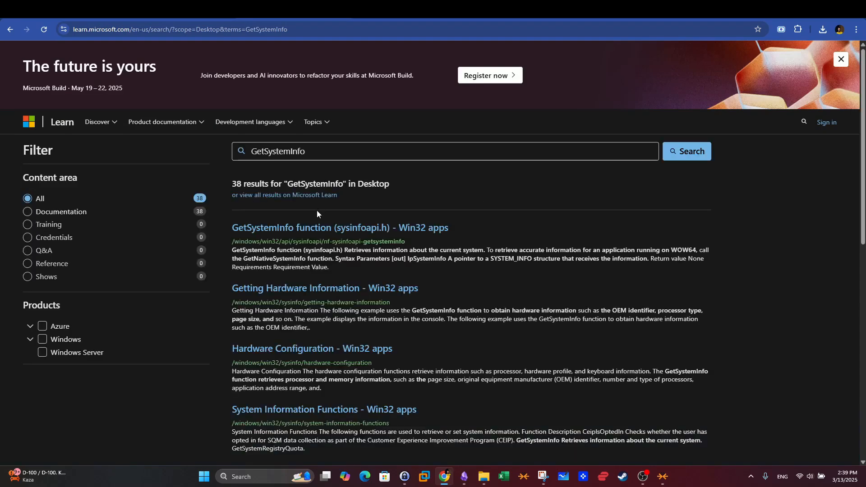
left_click(281, 228)
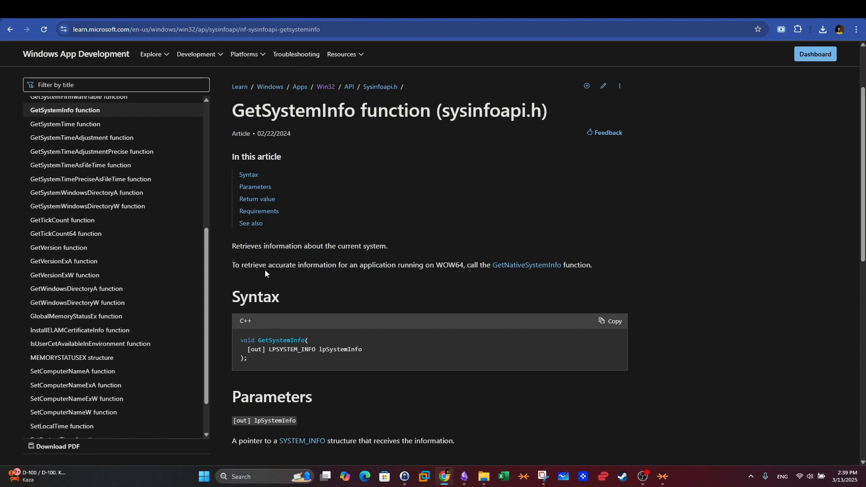
left_click_drag(237, 248, 397, 237)
key("ctrl+Tab")
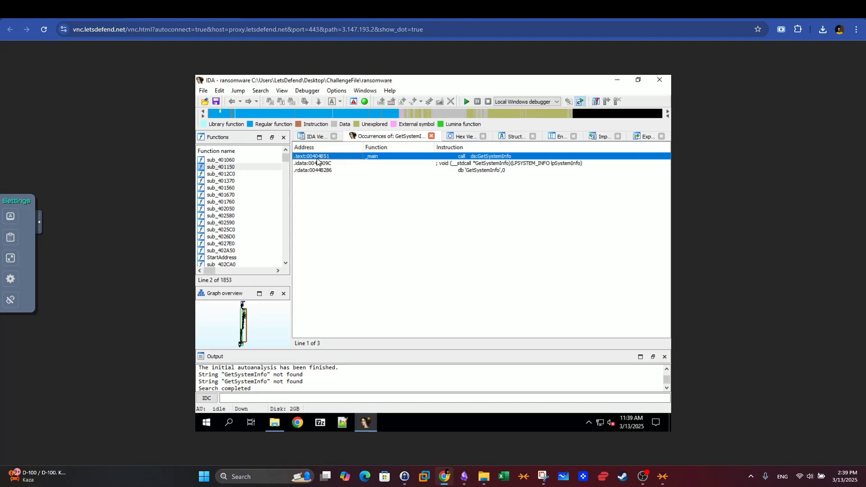
Compare the listed GetSystemInfo address with the challenge answer and open the call in _main to examine the surrounding code.
left_click(116, 9)
left_click(117, 281)
left_click(181, 9)
double_click(386, 158)
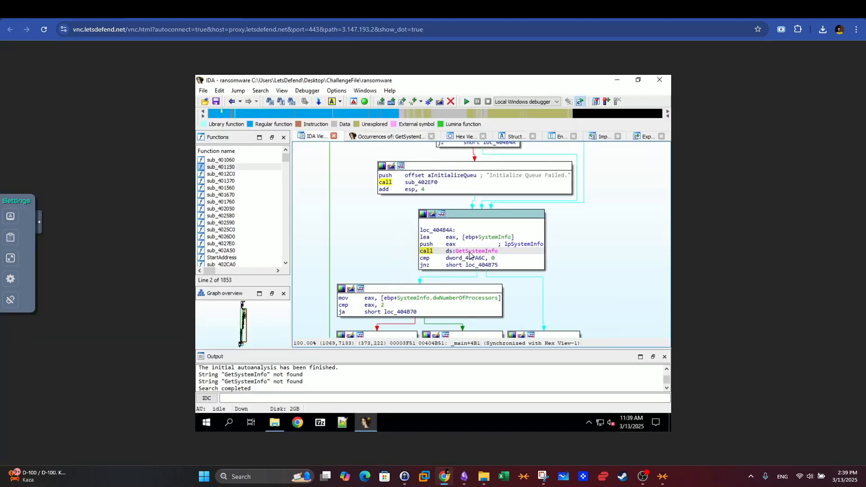
scroll(490, 236, "up", 3)
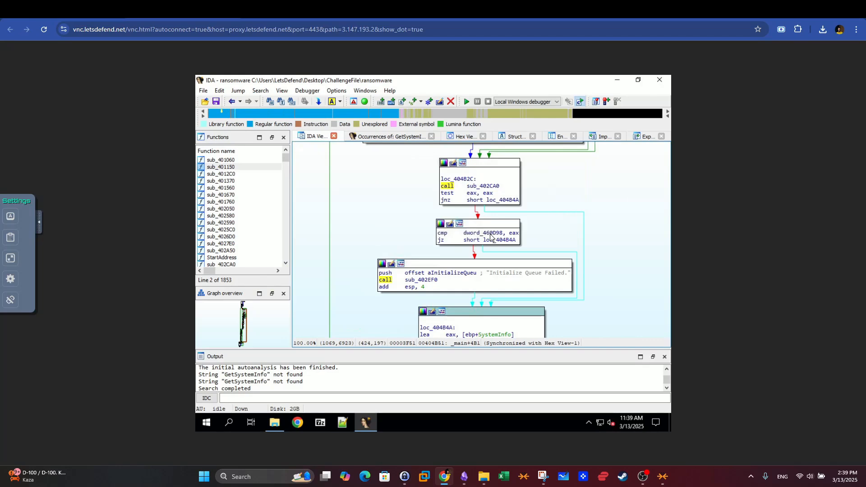
scroll(490, 237, "down", 3)
mouse_move(472, 252)
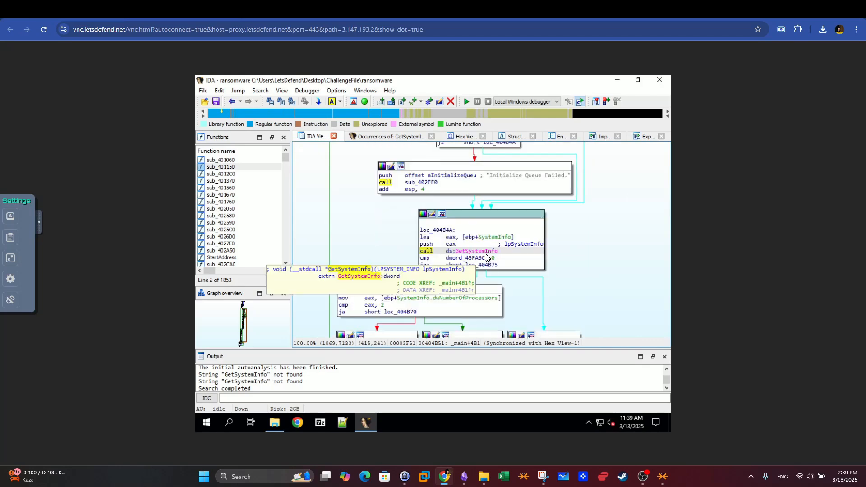
Highlight the challenge question about the first API resolved in the sub_403120 function.
left_click(90, 9)
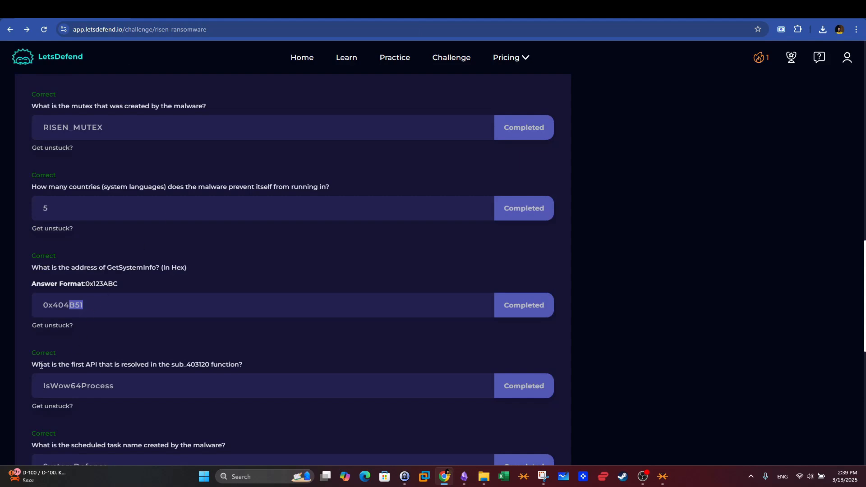
left_click_drag(32, 365, 142, 364)
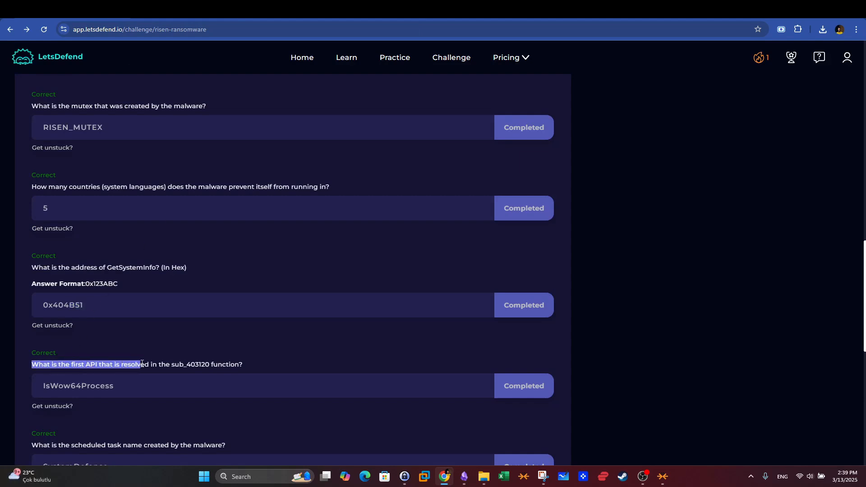
scroll(171, 343, "down", 1)
left_click_drag(186, 318, 194, 318)
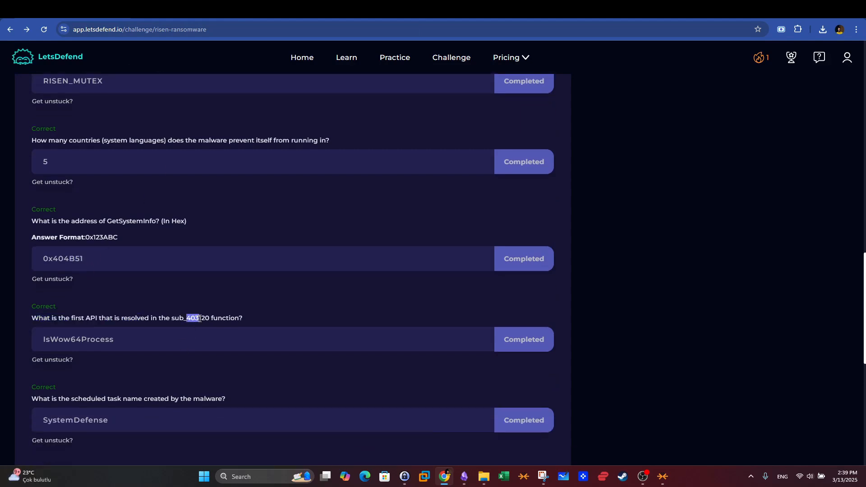
left_click(253, 316)
Try to copy the name sub_403120 from the question into the VNC session's clipboard.
left_click_drag(172, 318, 208, 317)
right_click(205, 319)
left_click(221, 326)
left_click(270, 11)
left_click(10, 237)
double_click(102, 248)
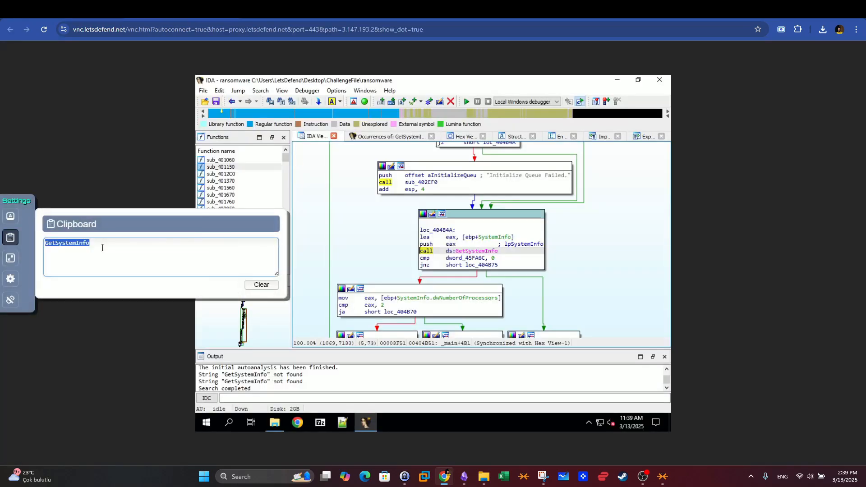
key("ctrl+v")
key("ctrl+Tab")
Copy sub_403120 from the challenge question and transfer it to the remote machine through the VNC session's clipboard.
right_click(191, 320)
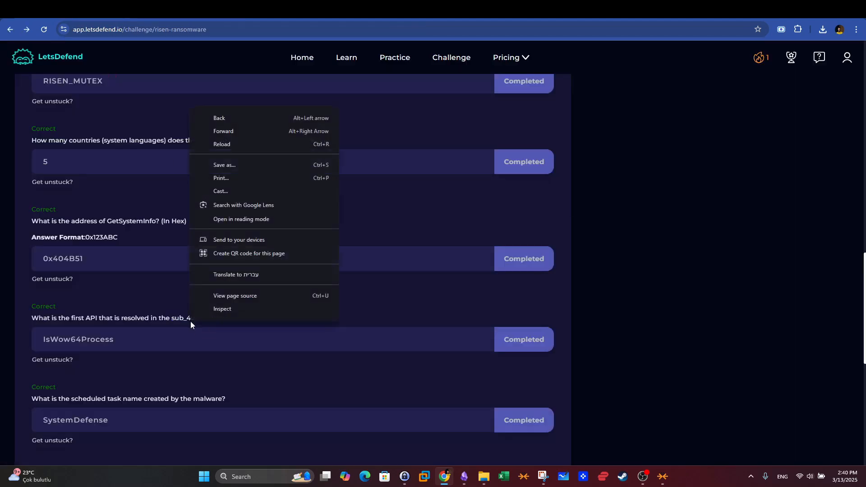
left_click(174, 318)
left_click_drag(174, 318, 208, 318)
key("ctrl+c")
key("ctrl+Tab")
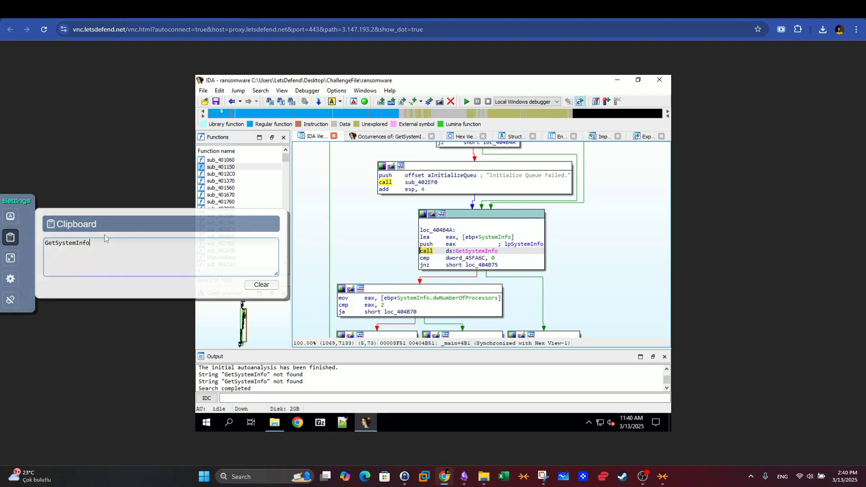
double_click(105, 242)
key("ctrl+v")
double_click(105, 243)
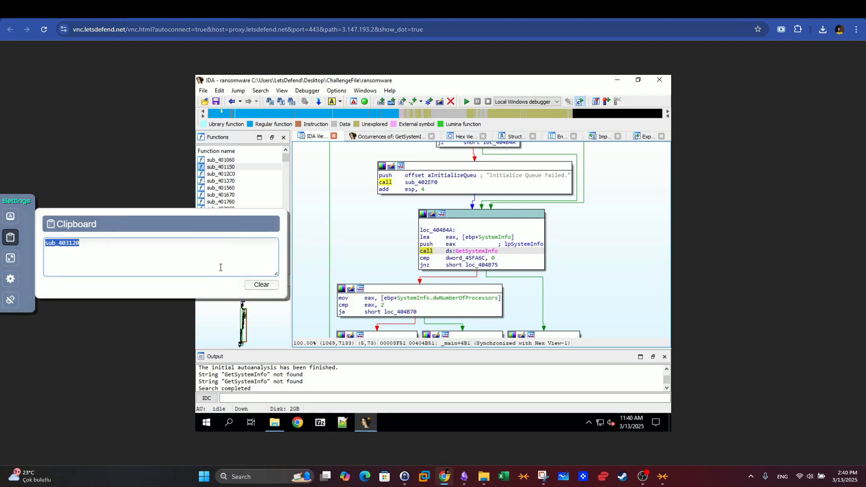
left_click(11, 240)
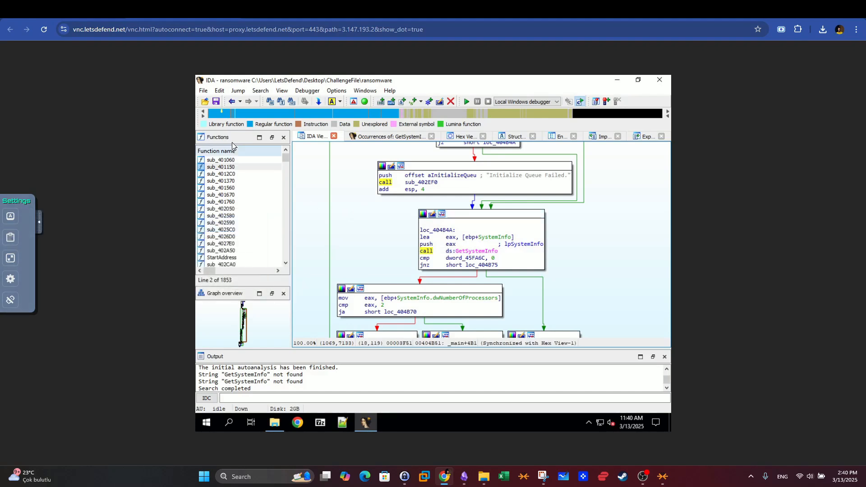
Run a text search in IDA listing all occurrences of sub_403120.
right_click(319, 180)
key("Escape")
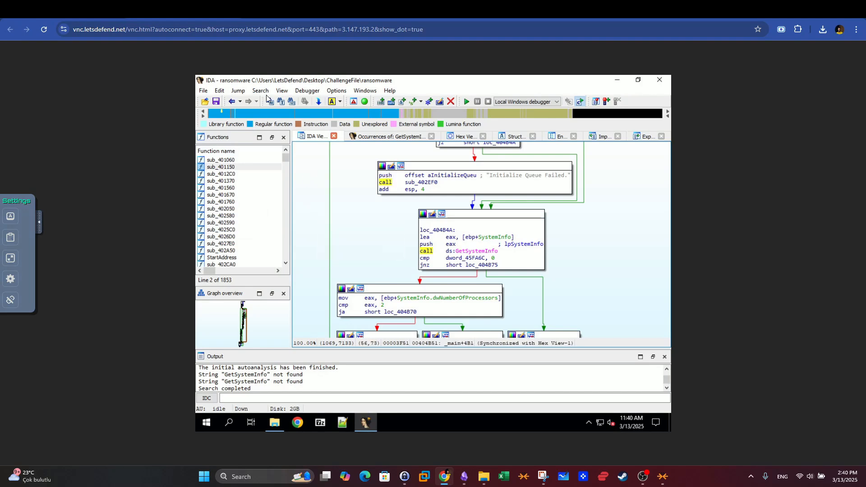
left_click(261, 90)
left_click(268, 166)
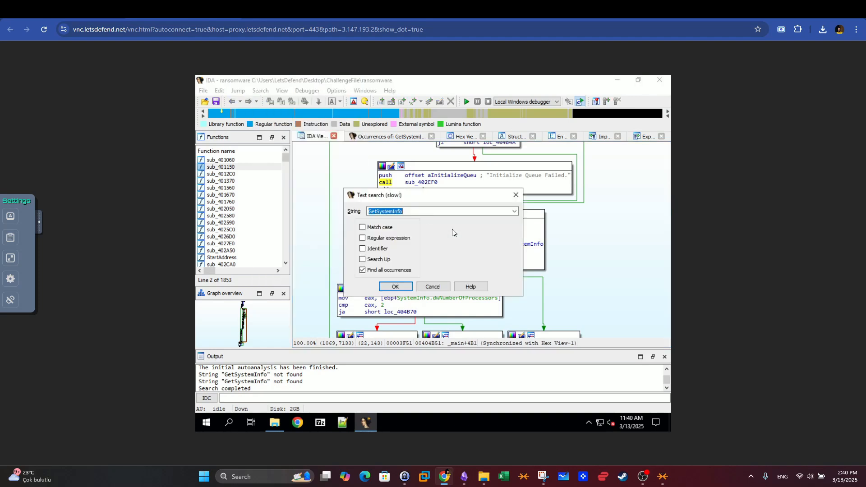
left_click(399, 287)
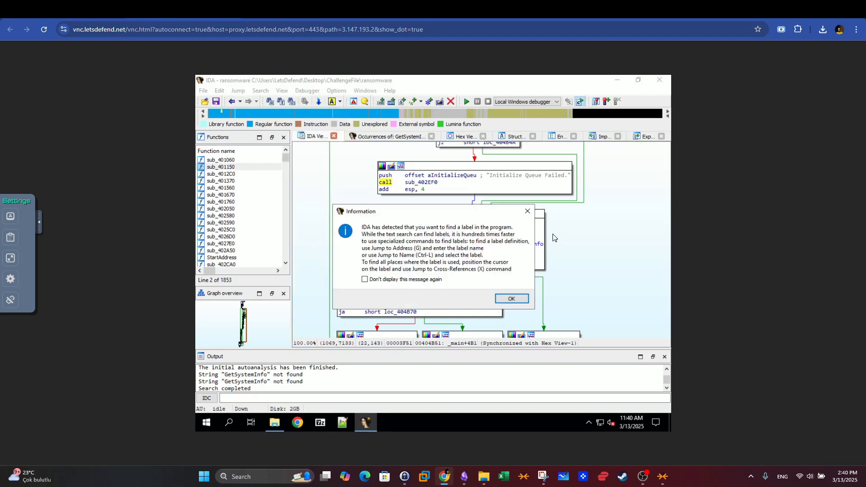
left_click(511, 298)
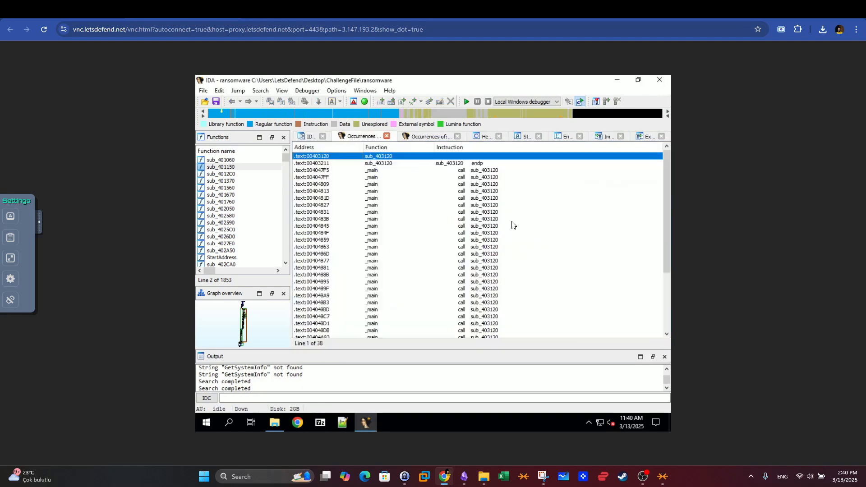
Review the sub_403120 occurrences and open the function's definition at .text:00403120 in the disassembly.
left_click(393, 164)
left_click_drag(664, 212, 650, 161)
double_click(337, 158)
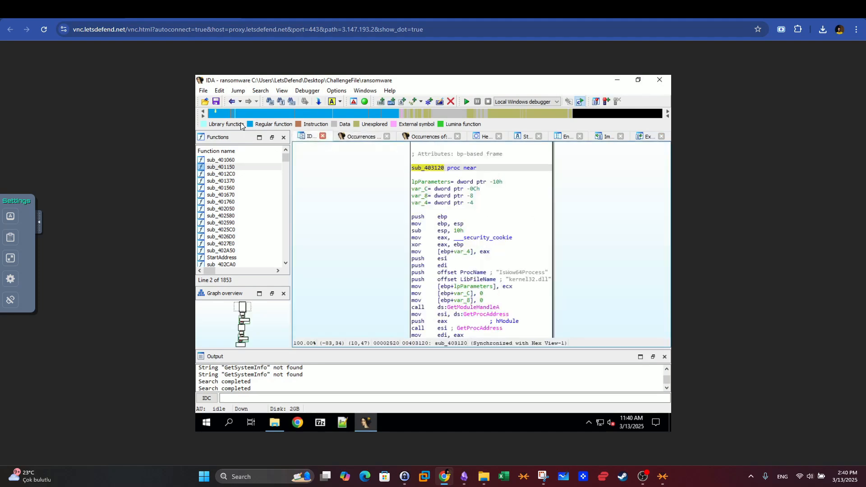
Search IDA's function list for sub_403120 and jump to that function in the disassembly.
left_click(237, 90)
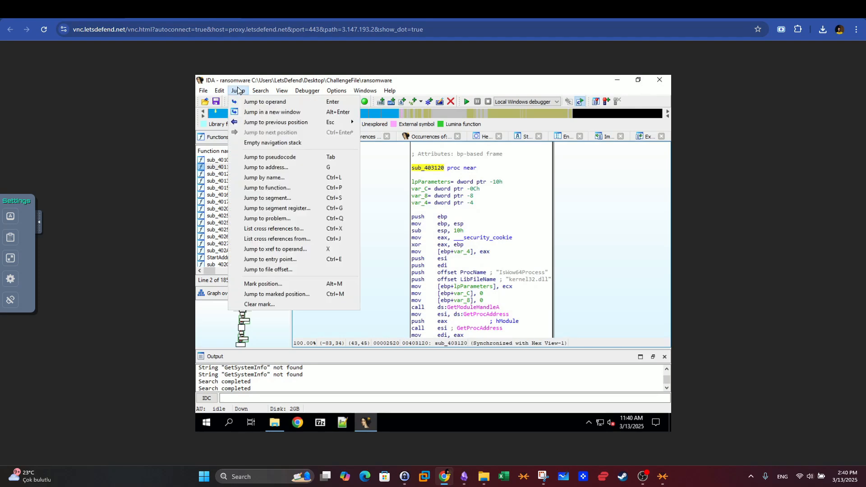
left_click(268, 187)
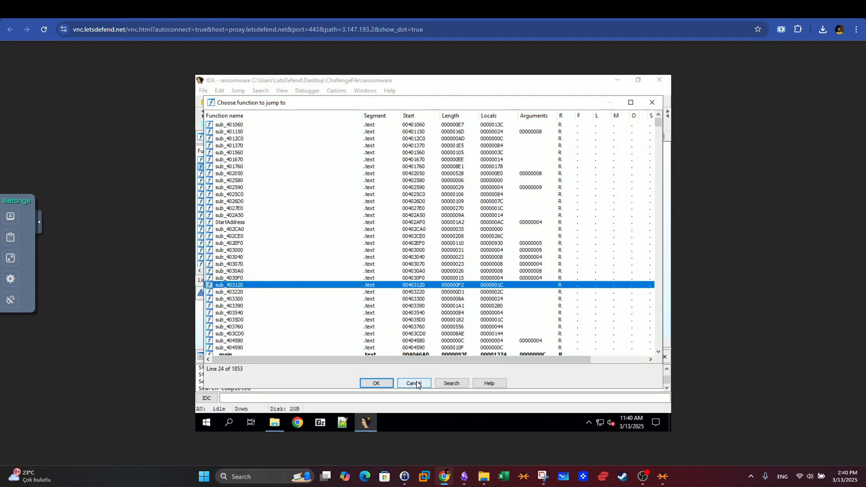
left_click(449, 382)
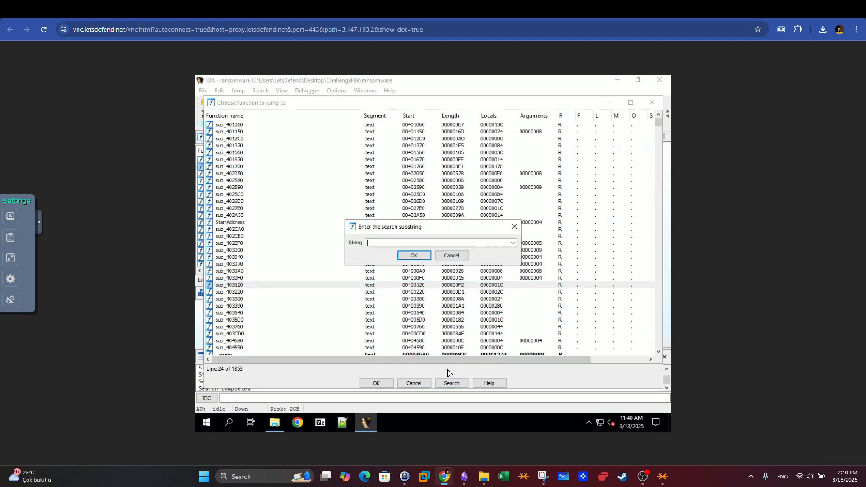
key("ctrl+v")
left_click(402, 252)
left_click(407, 256)
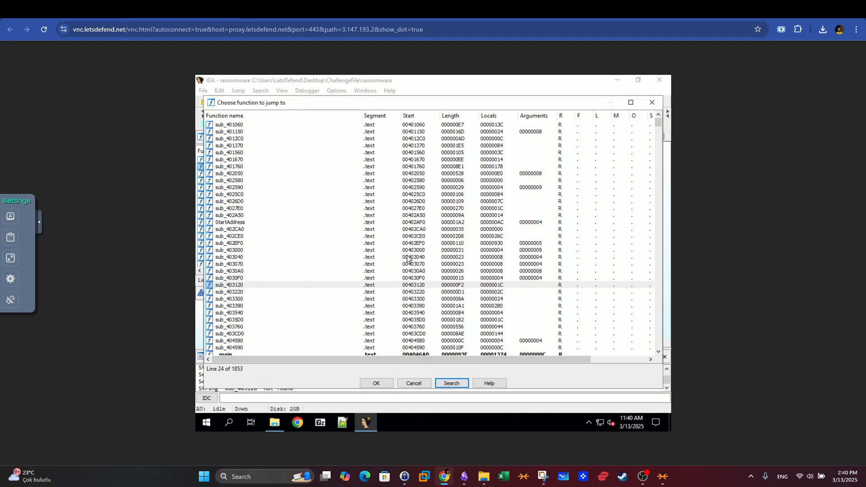
left_click(236, 285)
key("Return")
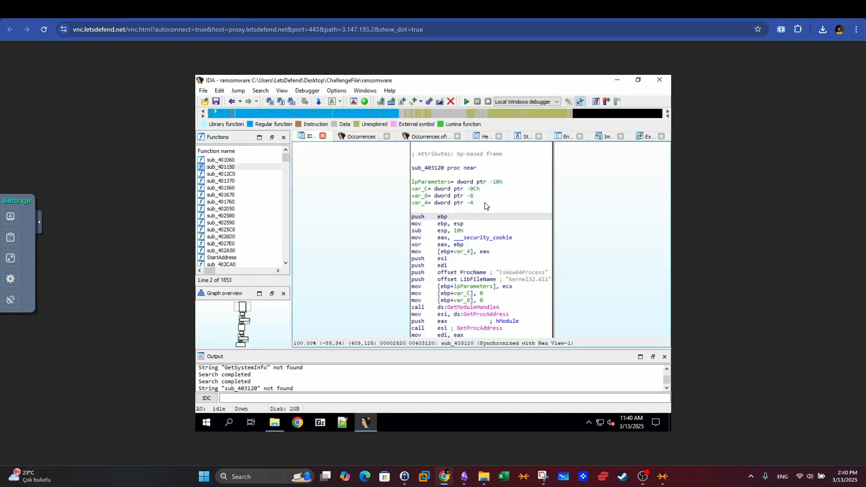
Reread the challenge question on the first API resolved in sub_403120 and check the function's disassembly for it.
scroll(485, 206, "up", 1)
scroll(485, 206, "down", 1)
left_click(93, 10)
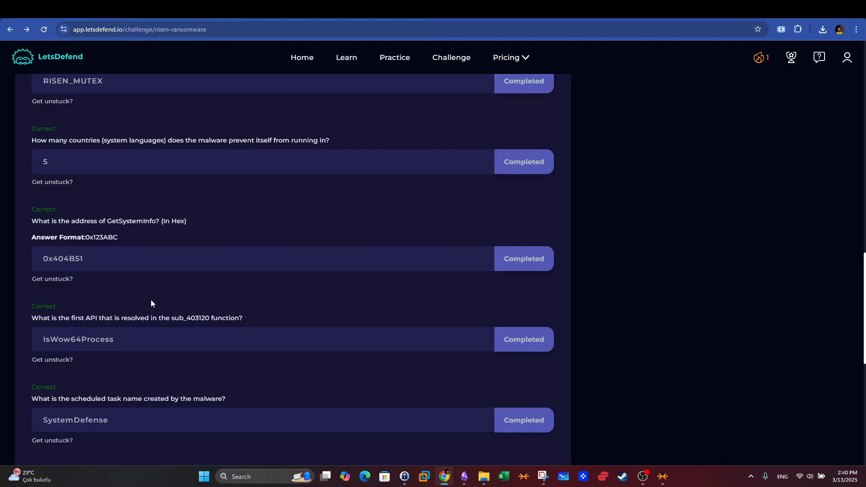
left_click_drag(84, 319, 176, 319)
left_click(180, 10)
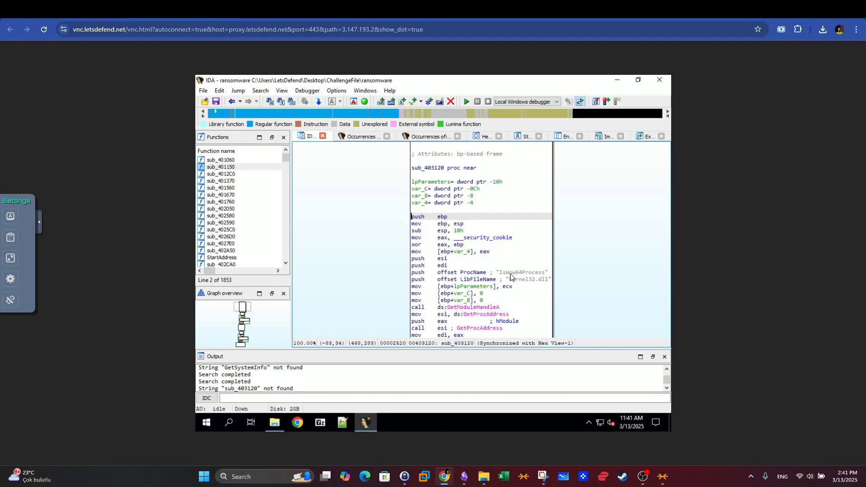
Read the challenge question about the scheduled task name created by the malware, and return to the IDA session.
left_click(82, 10)
scroll(80, 280, "down", 3)
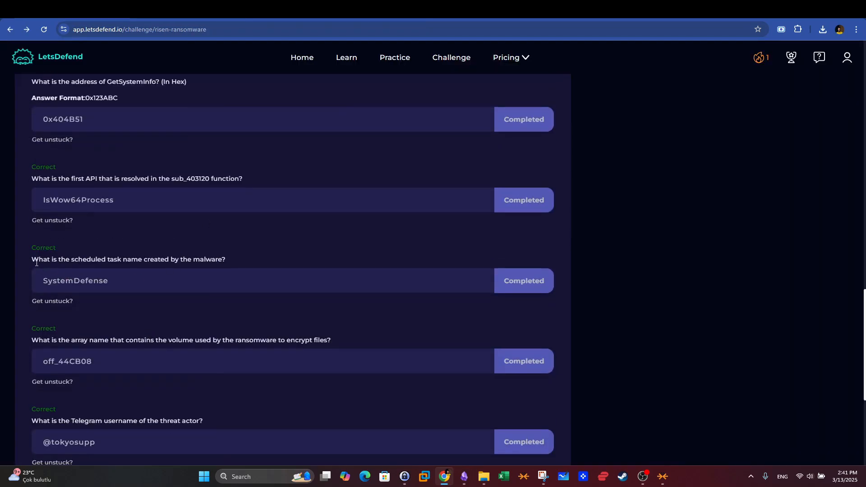
left_click_drag(37, 261, 221, 262)
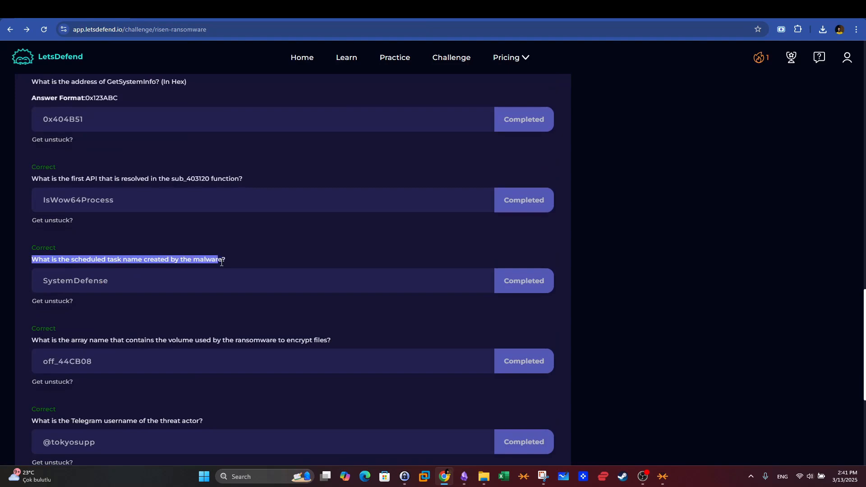
left_click(180, 9)
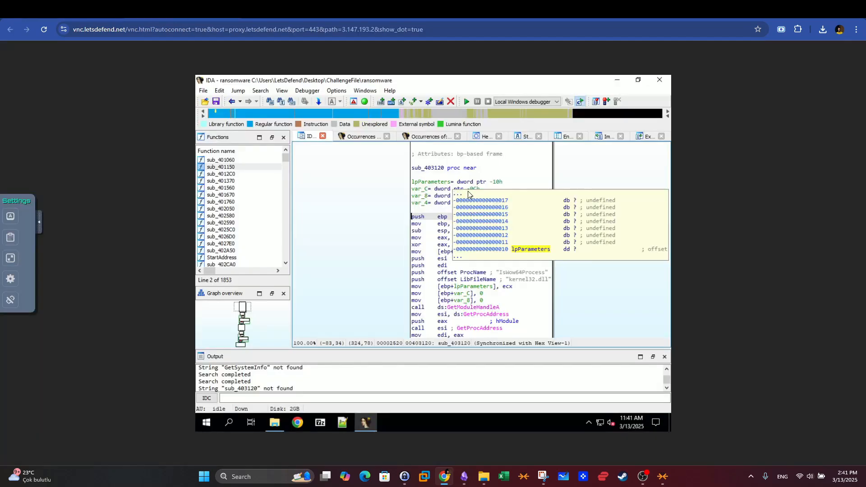
Jump to the _main function from the function list and examine the start of its disassembly.
scroll(580, 214, "up", 4)
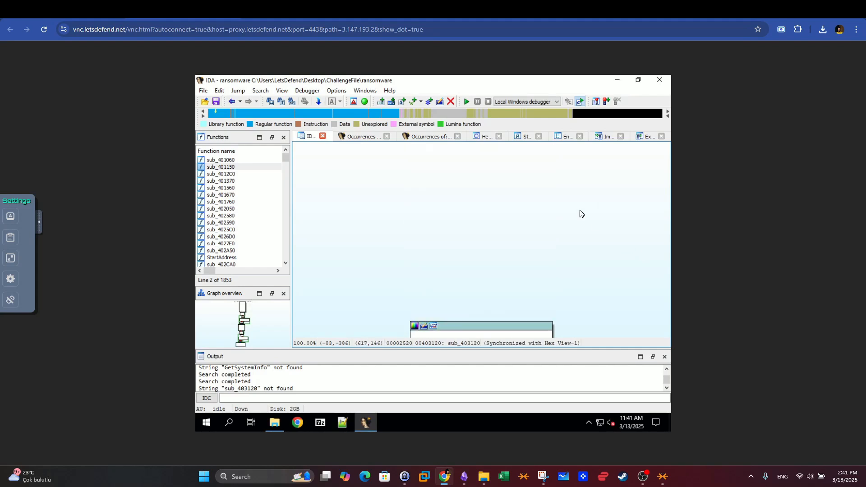
scroll(581, 213, "down", 3)
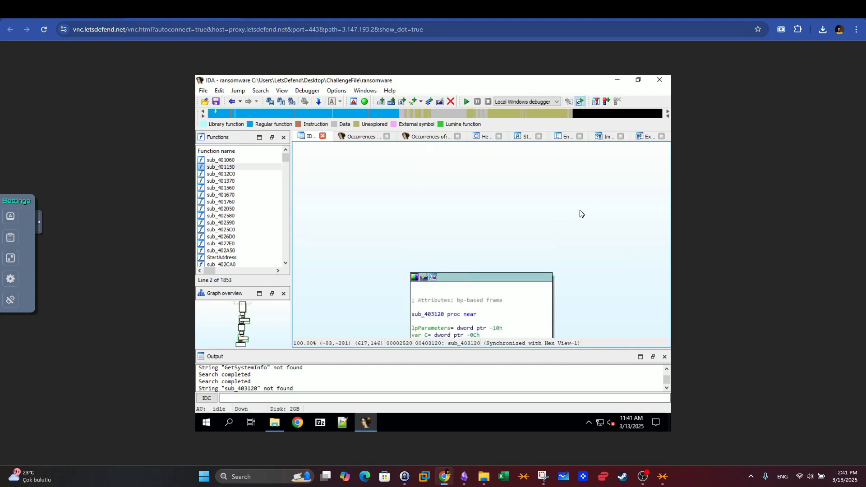
left_click(239, 91)
left_click(259, 187)
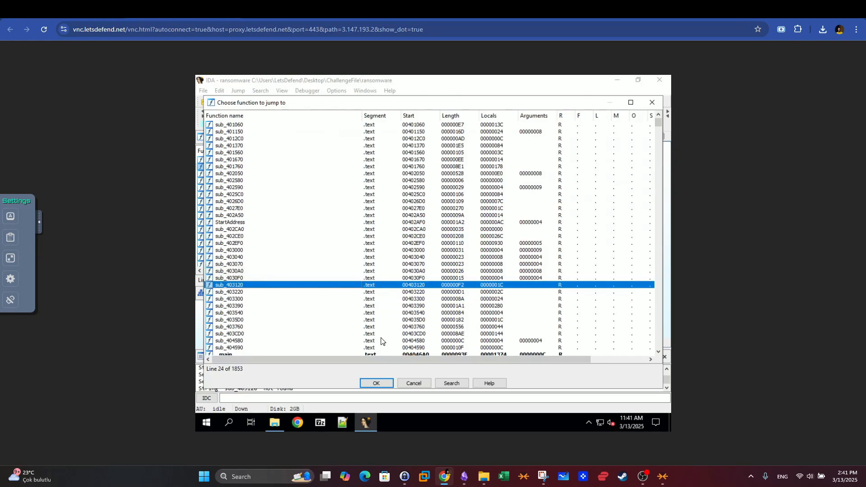
double_click(285, 355)
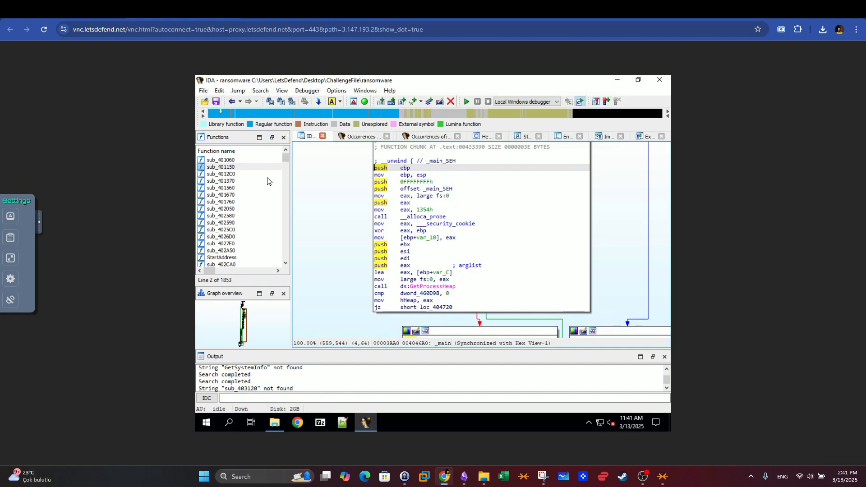
scroll(267, 182, "down", 5)
scroll(436, 231, "up", 3)
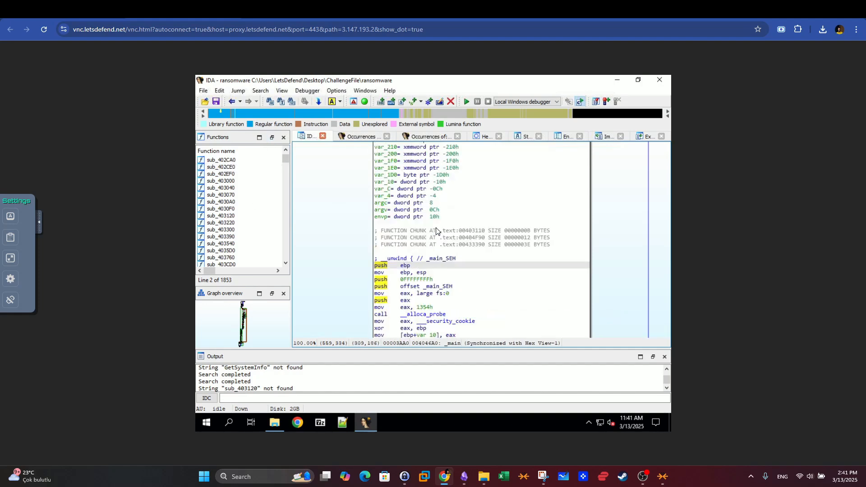
scroll(437, 232, "down", 3)
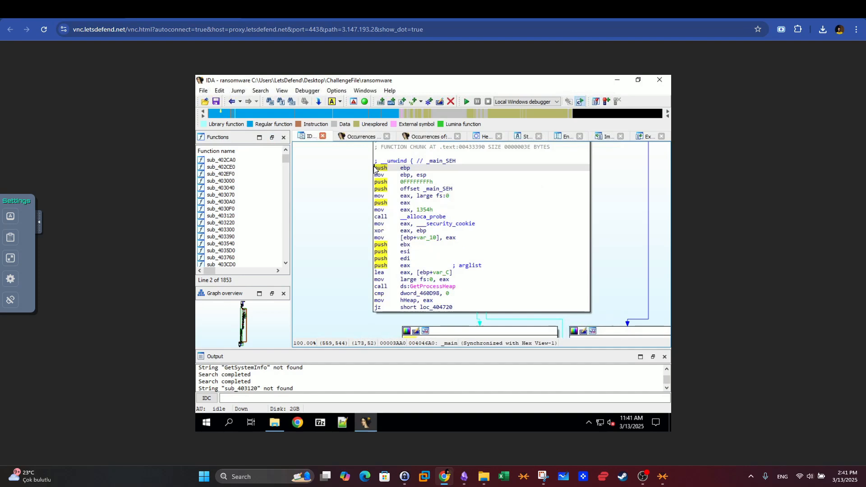
Recheck the scheduled task question and run a text search in IDA for all occurrences of schtasks.exe.
left_click(86, 9)
left_click_drag(75, 260, 132, 261)
left_click(181, 9)
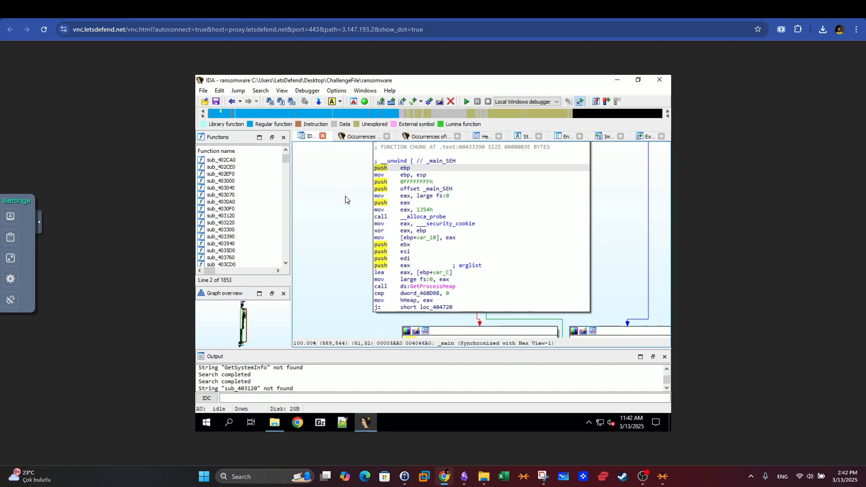
left_click(260, 90)
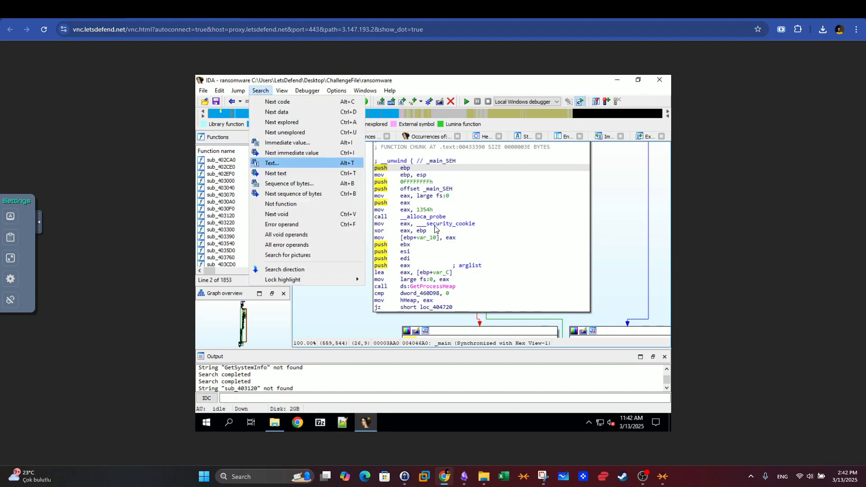
left_click(276, 164)
type("sch")
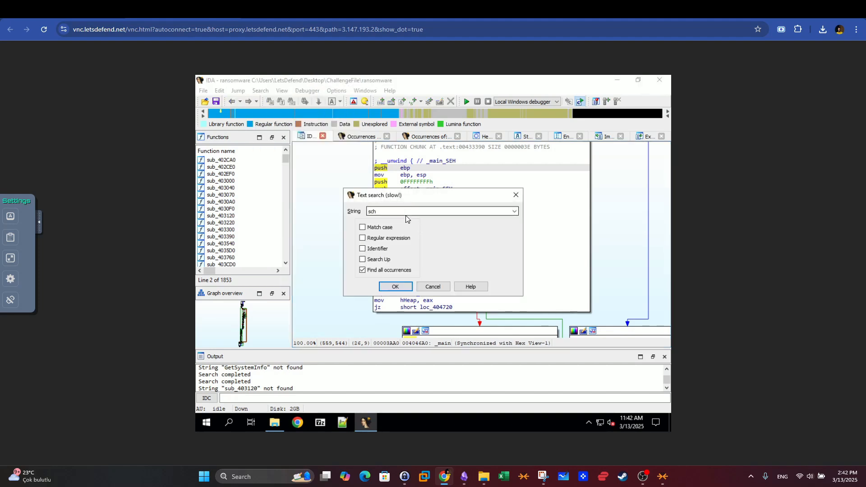
type("tasks.exe")
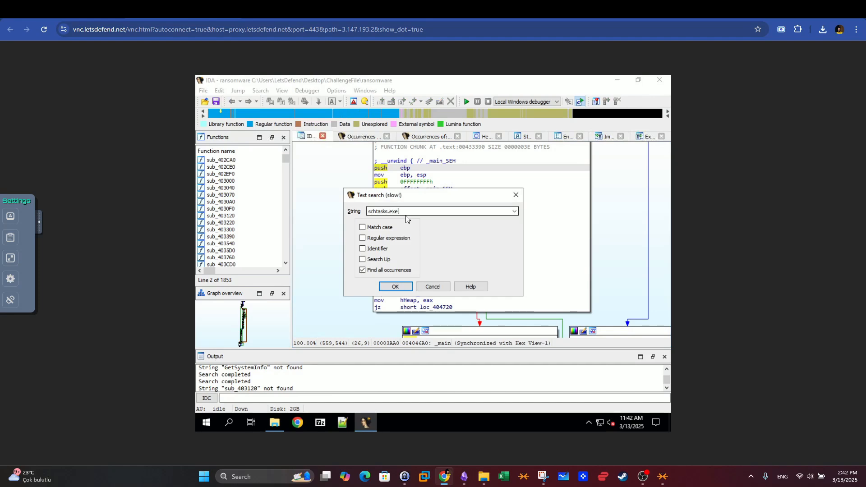
left_click(397, 288)
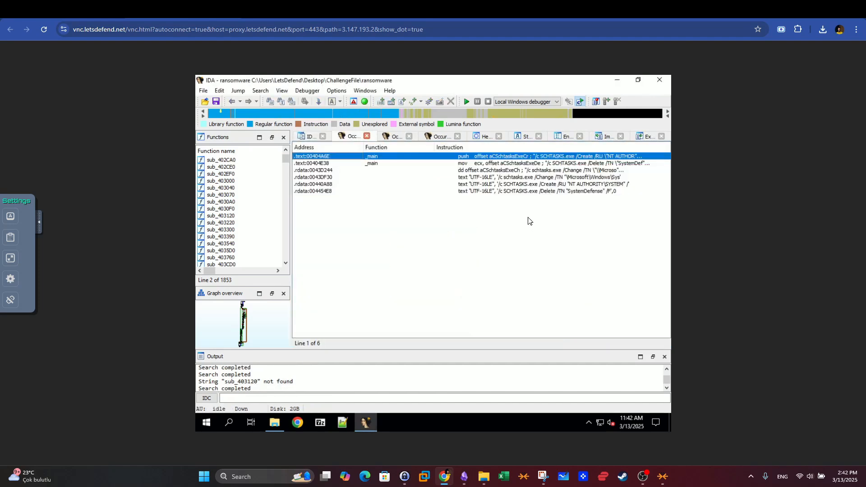
Open the SCHTASKS.exe /Create occurrence at .text:00404A6E in _main and inspect its full command string for the task name.
key("Down")
key("Down")
key("Down")
key("Down")
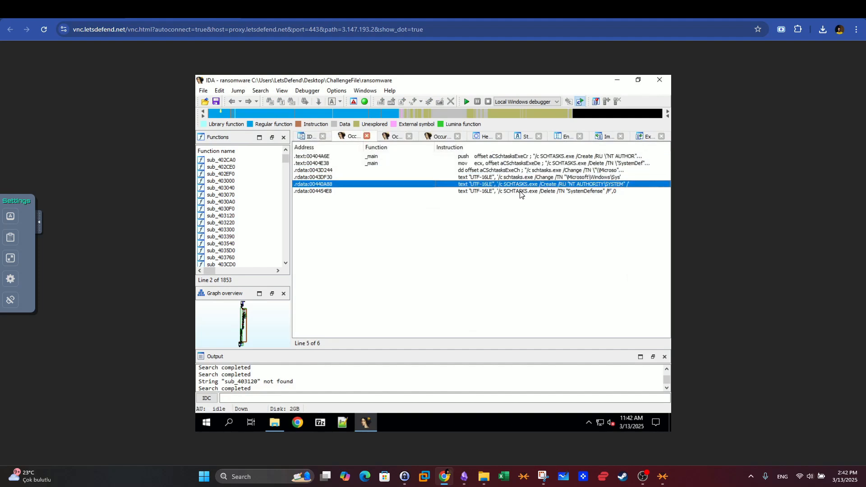
left_click(520, 158)
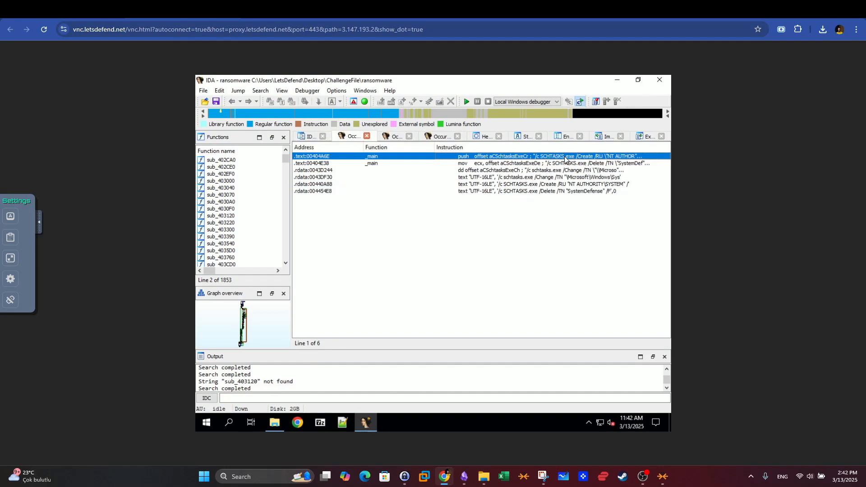
key("Return")
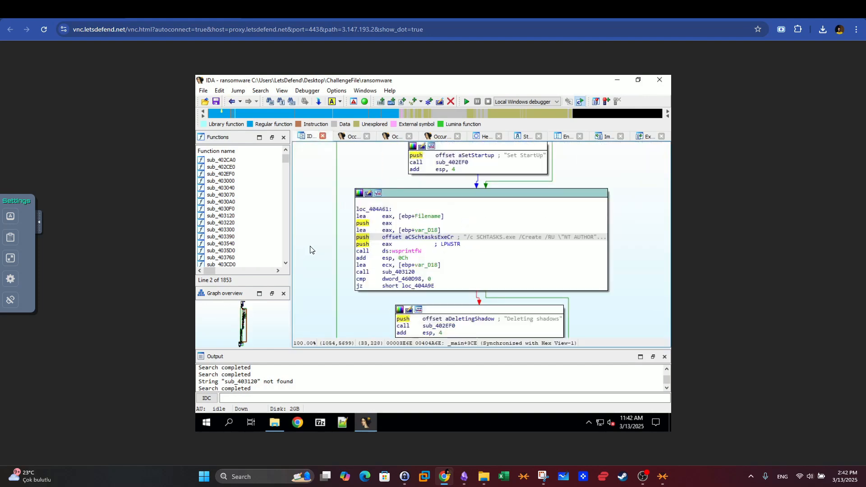
left_click(366, 210)
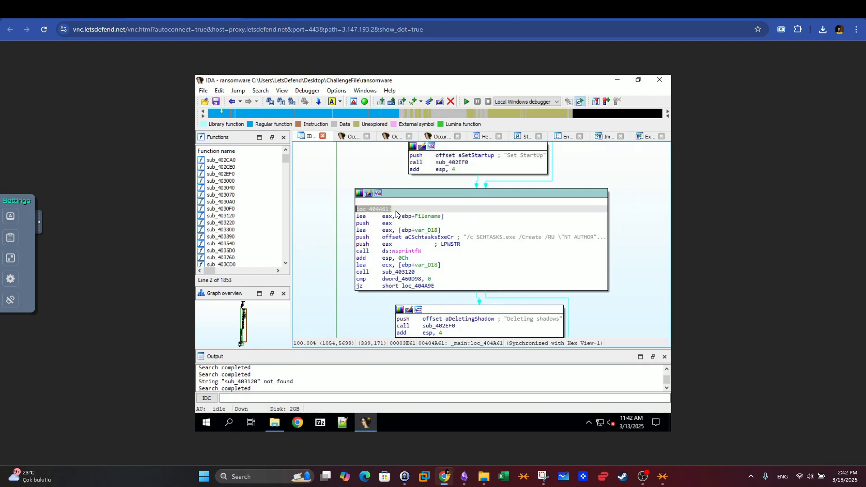
left_click(490, 238)
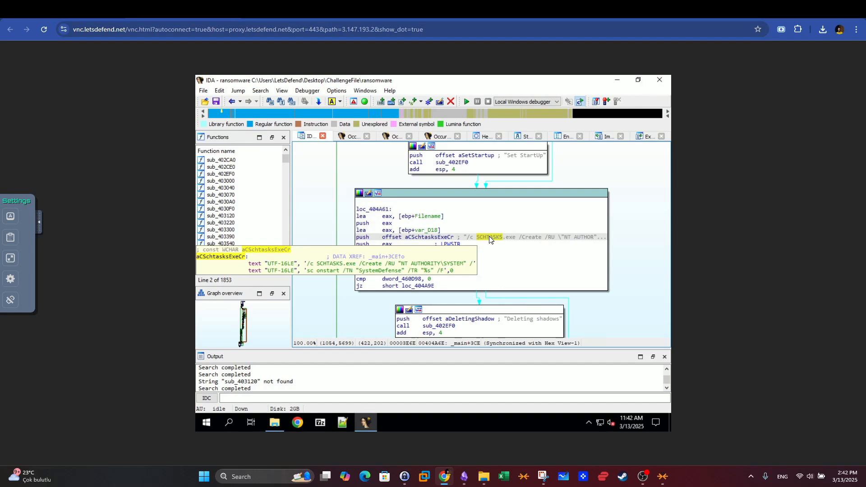
Check the scheduled task answer on the challenge page and read the question about the array containing the volume used for encryption.
left_click(72, 10)
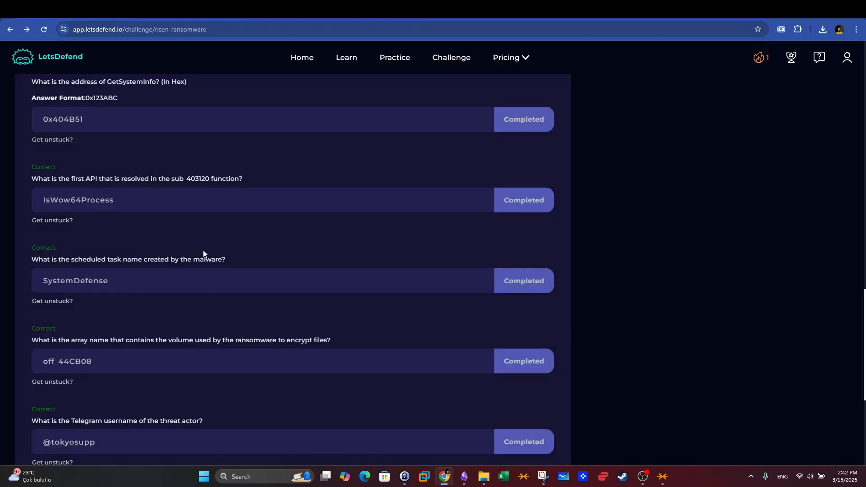
left_click_drag(149, 278, 61, 276)
scroll(62, 276, "down", 2)
left_click_drag(39, 247, 170, 246)
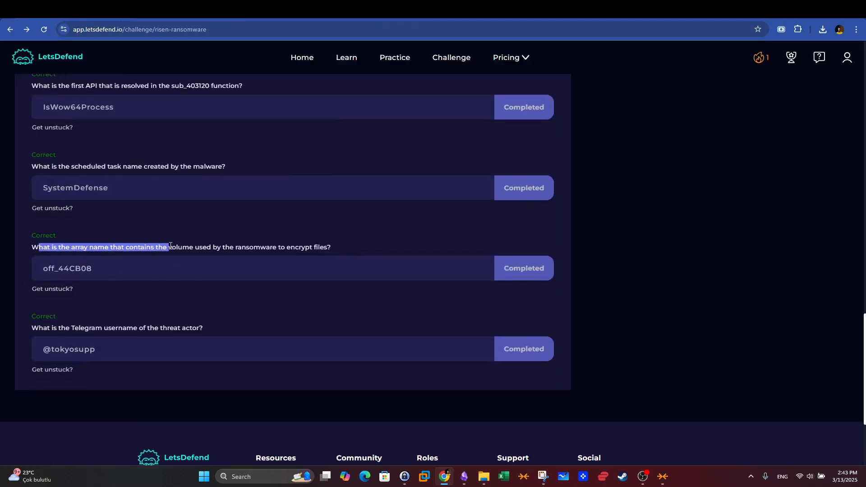
left_click(211, 246)
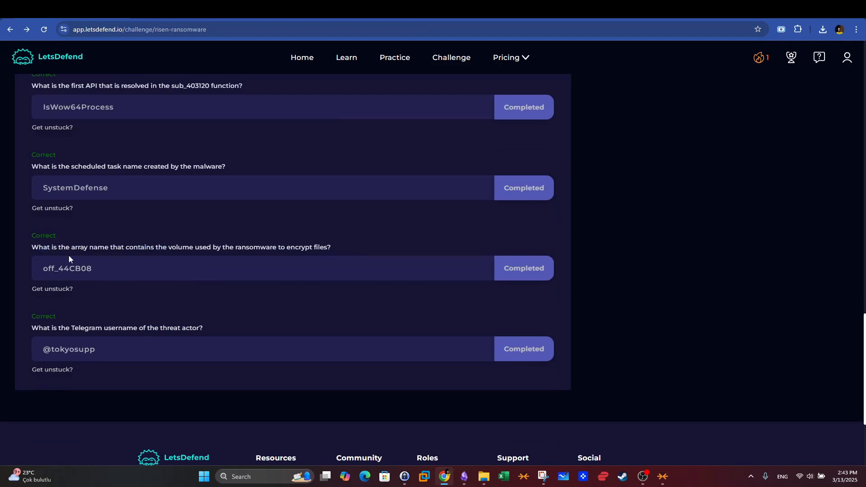
left_click_drag(71, 247, 97, 247)
left_click_drag(170, 247, 183, 248)
left_click(207, 250)
Switch to the GetSystemInfo documentation on Microsoft Learn and go to the parent Win32 API documentation page.
key("ctrl+Tab")
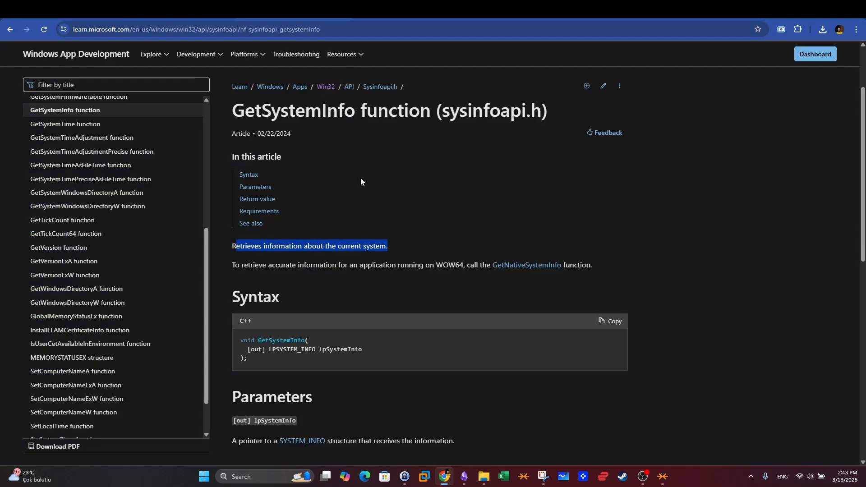
scroll(209, 194, "up", 8)
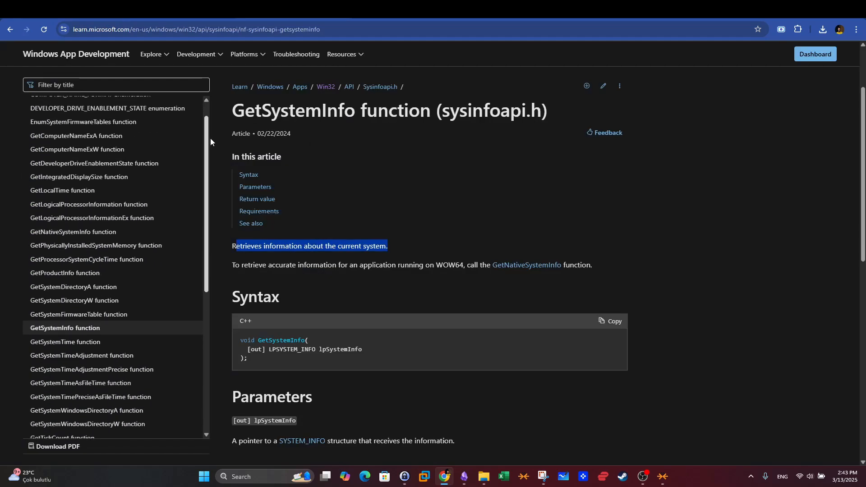
left_click(323, 184)
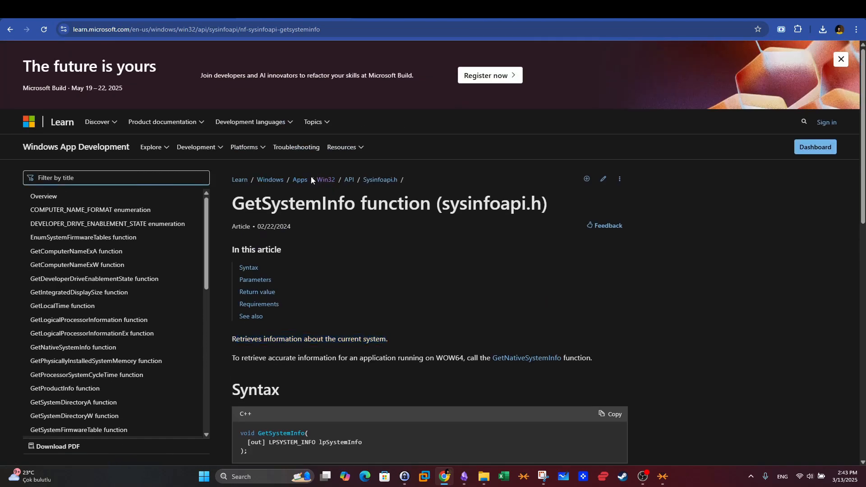
Search all Desktop documentation on Microsoft Learn for GetDrive and look through the results.
left_click(69, 178)
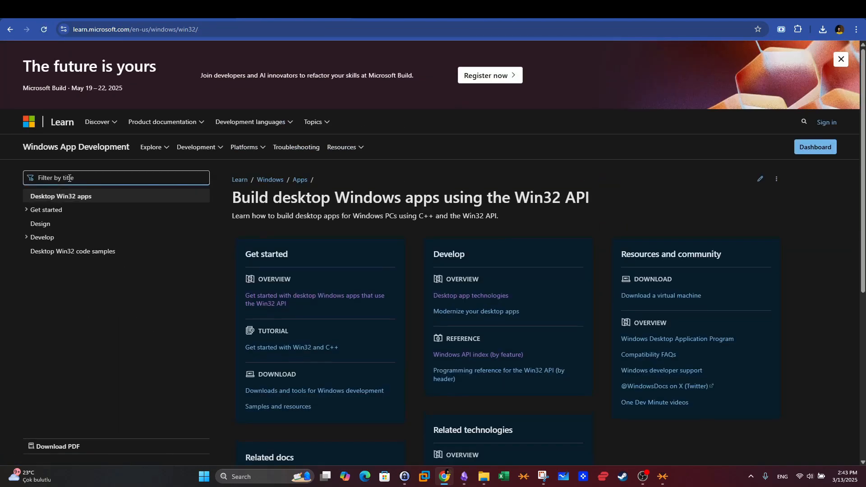
type("Get")
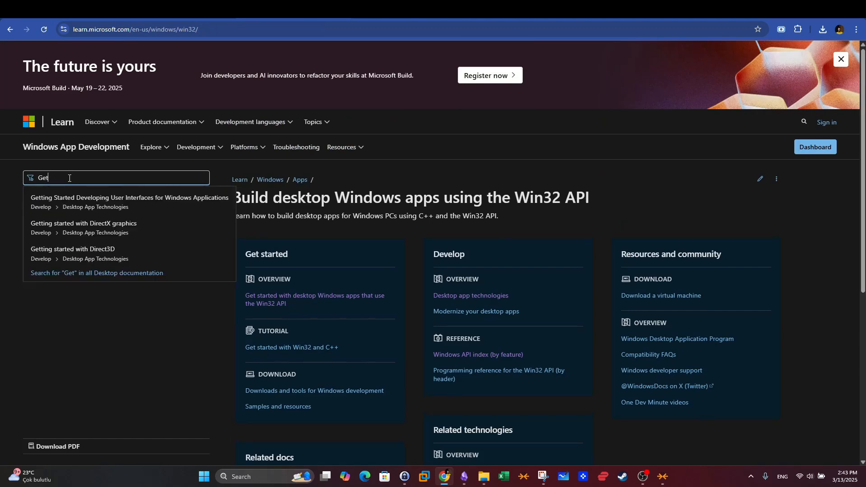
type("Drive")
key("Down")
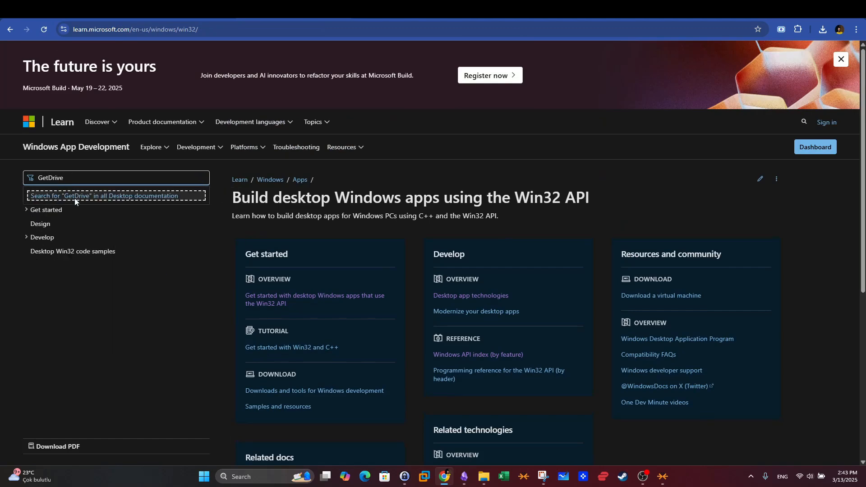
key("Return")
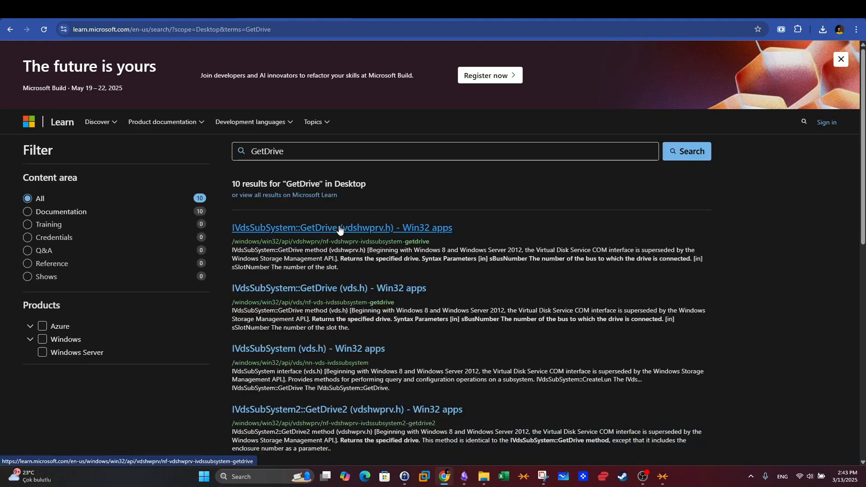
scroll(339, 296, "down", 3)
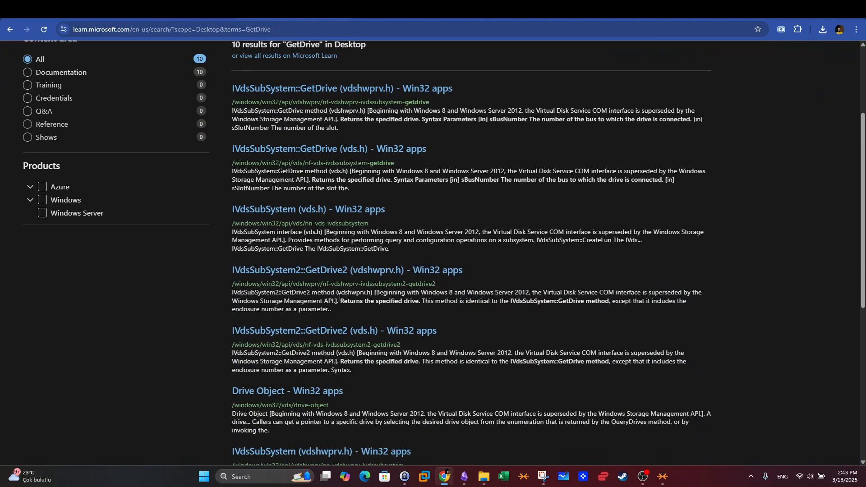
scroll(392, 84, "up", 3)
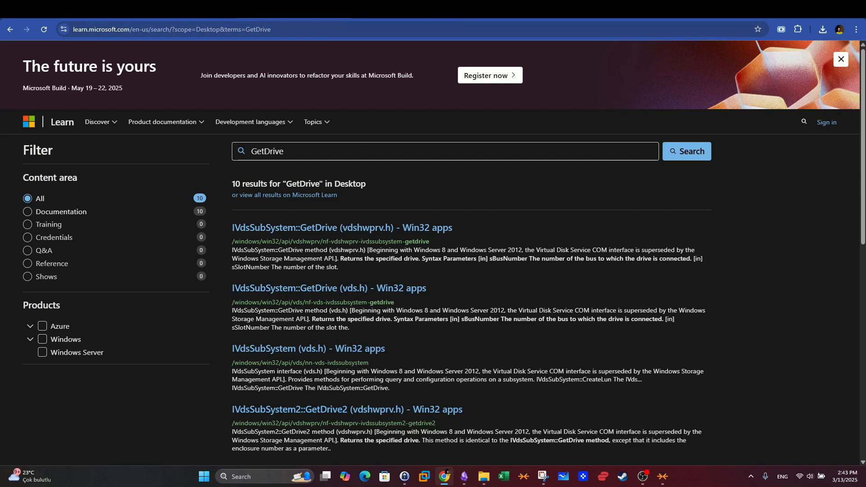
Return to the challenge page and highlight "volume used by" in the question about the array name.
key("ctrl+t")
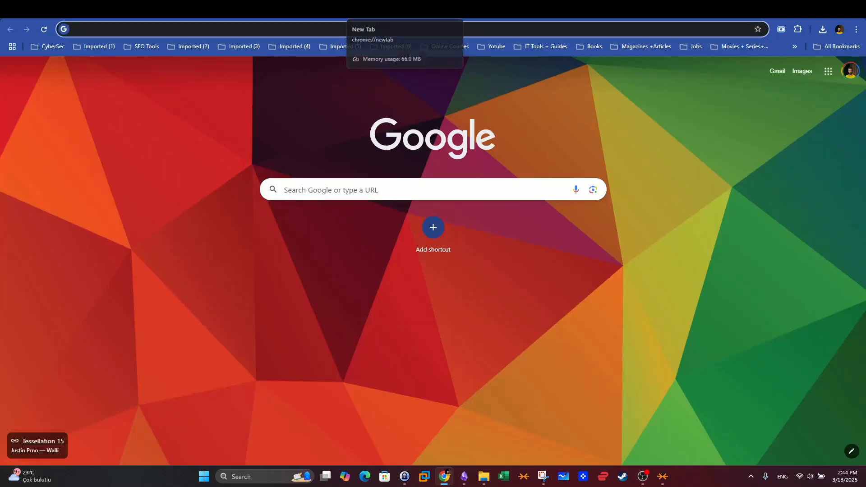
left_click(162, 10)
left_click(99, 10)
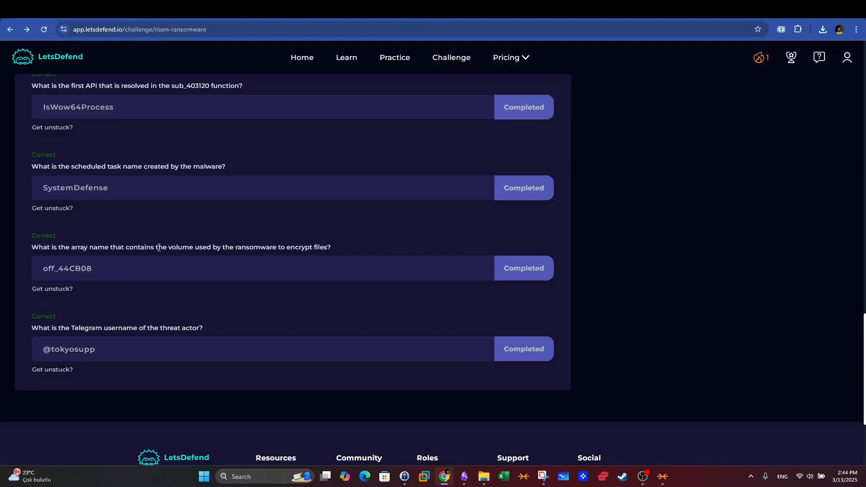
left_click_drag(169, 247, 220, 247)
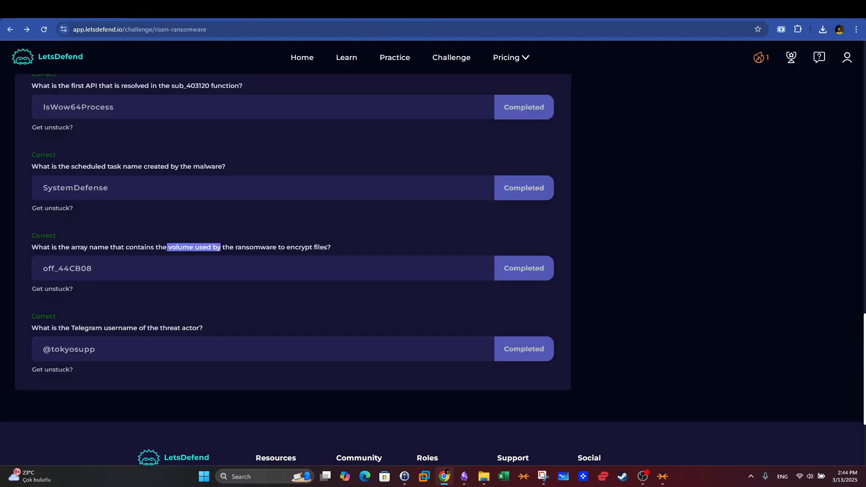
Search Google in a new tab for "Windows 32 api volume management functions".
key("ctrl+t")
type("Windows 32")
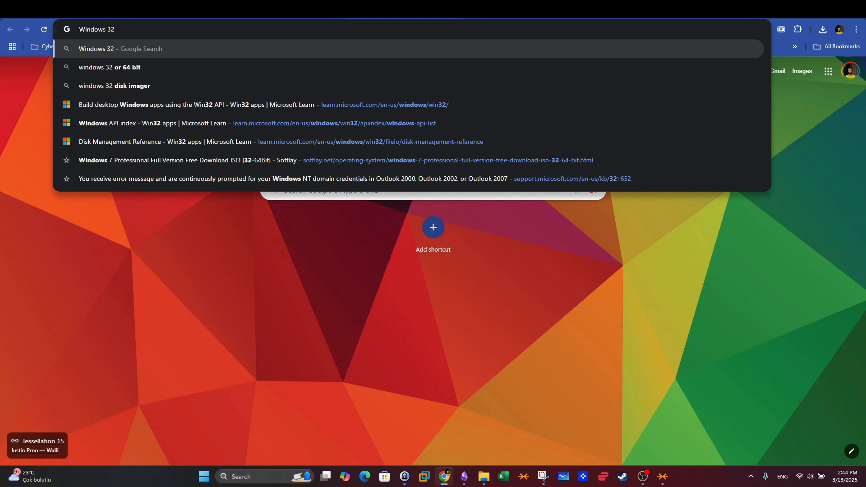
type(" api vol")
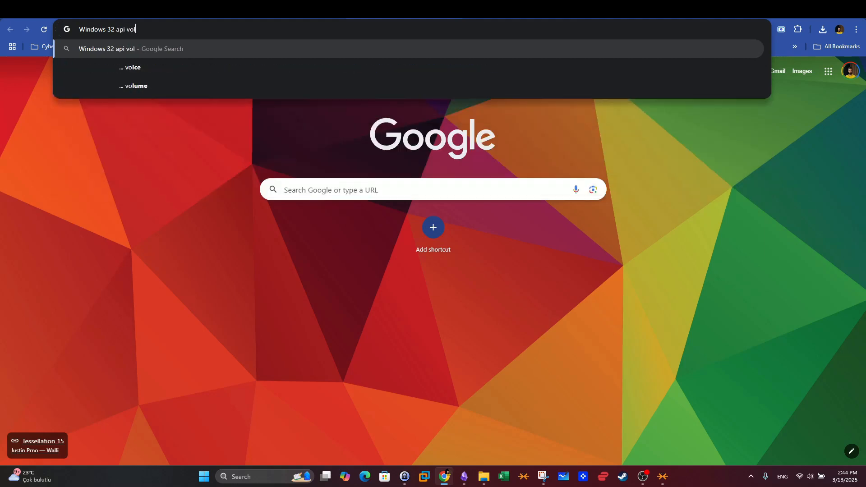
type("ume management func")
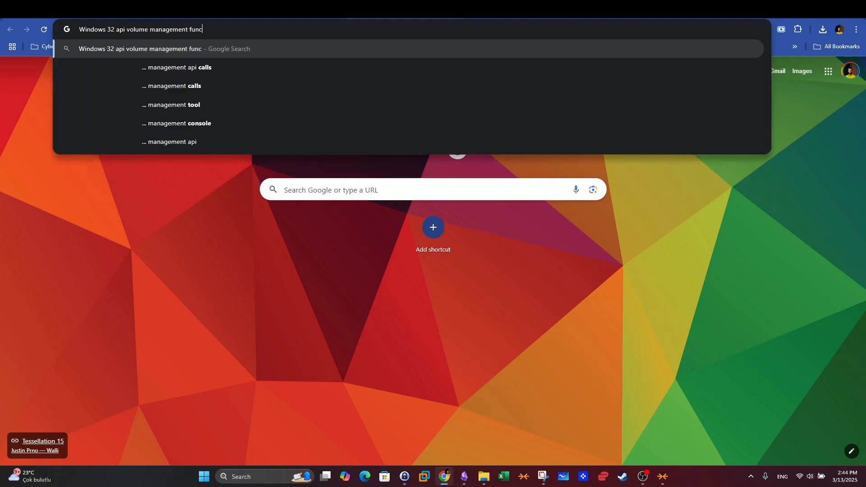
type("tions")
key("Return")
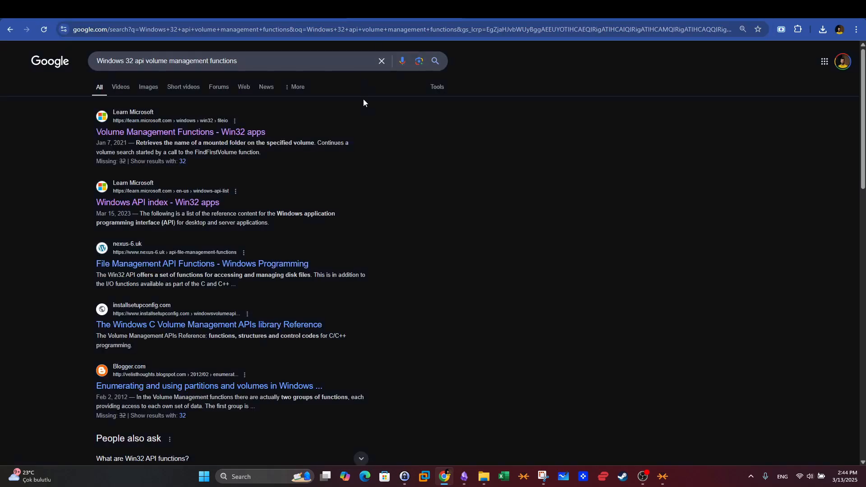
Open the Volume Management Functions article on Microsoft Learn and read the function table, highlighting the GetDriveType description.
left_click(242, 131)
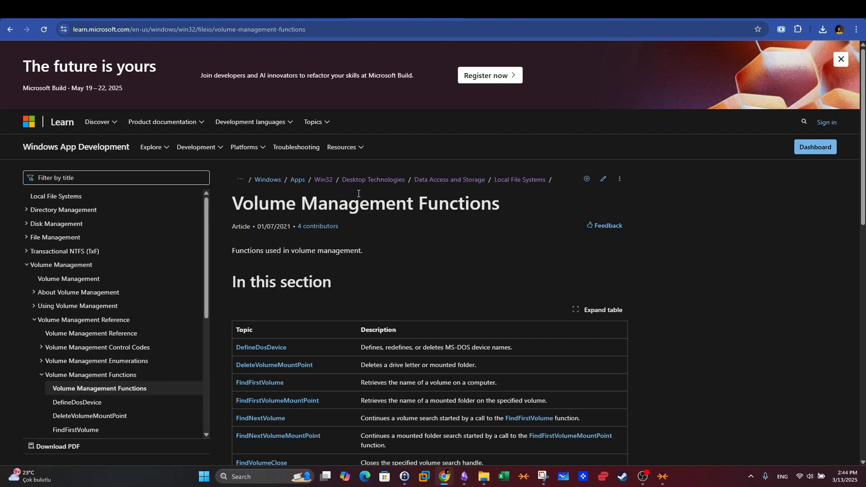
scroll(359, 194, "down", 2)
scroll(357, 184, "down", 2)
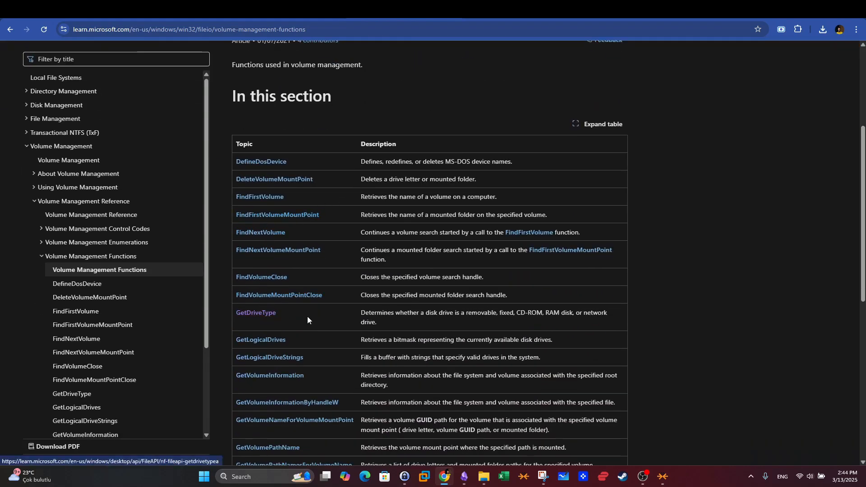
left_click_drag(360, 313, 520, 327)
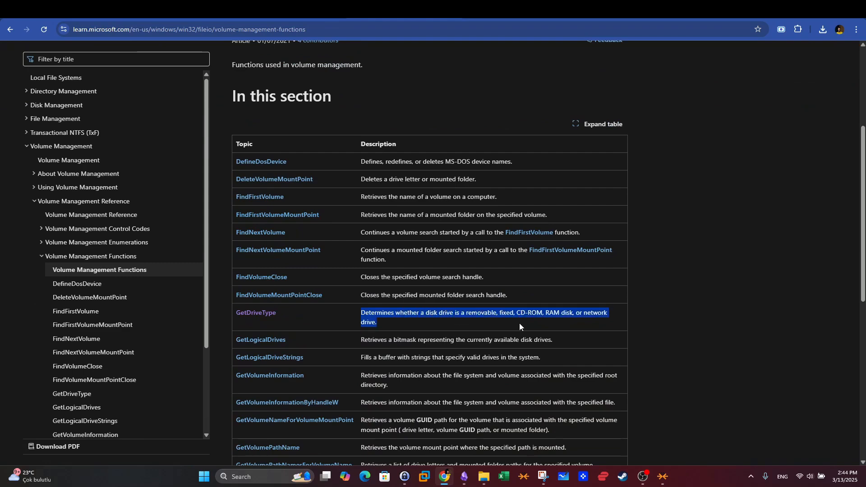
scroll(309, 286, "down", 5)
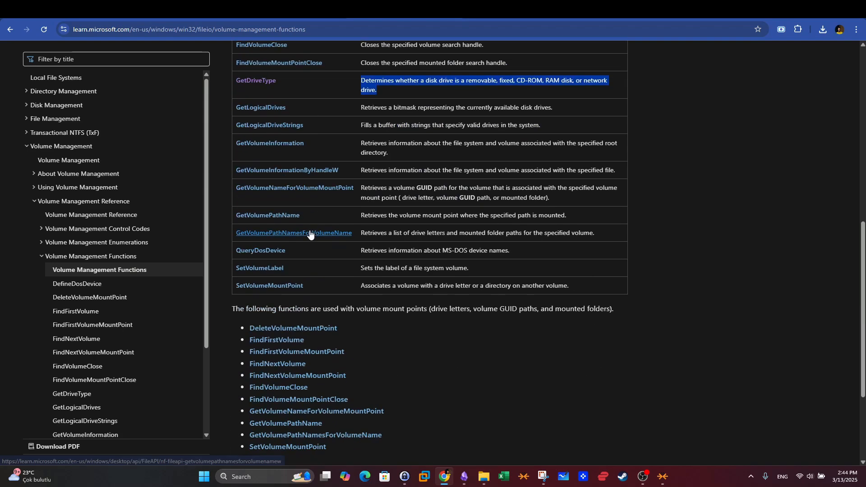
scroll(309, 233, "up", 2)
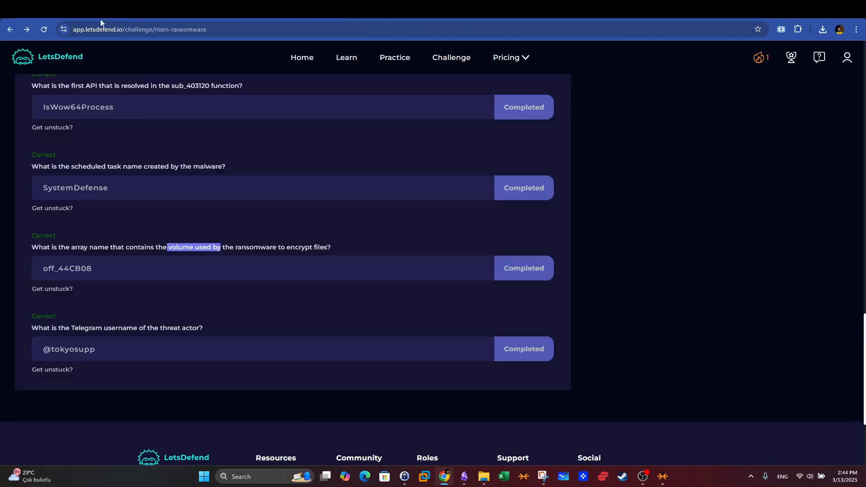
Recheck the volume array question, open a text search in IDA and enter GetDrive as the string, consulting the volume functions table for the name.
left_click(142, 255)
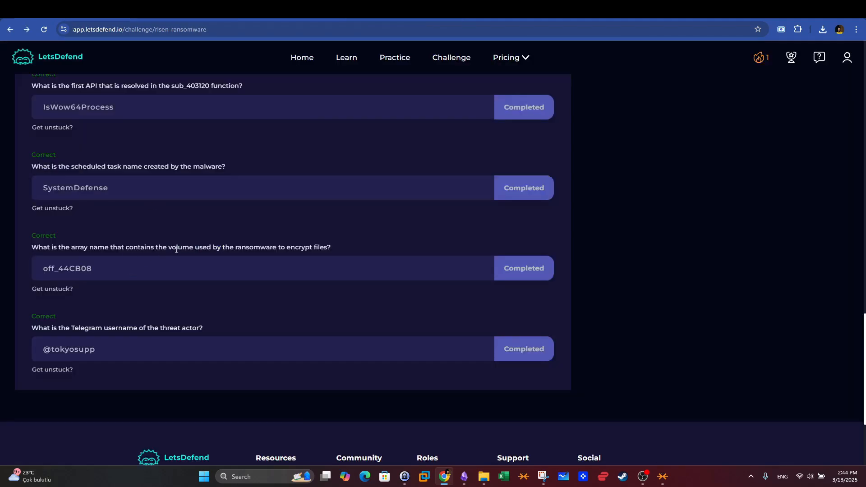
left_click(234, 11)
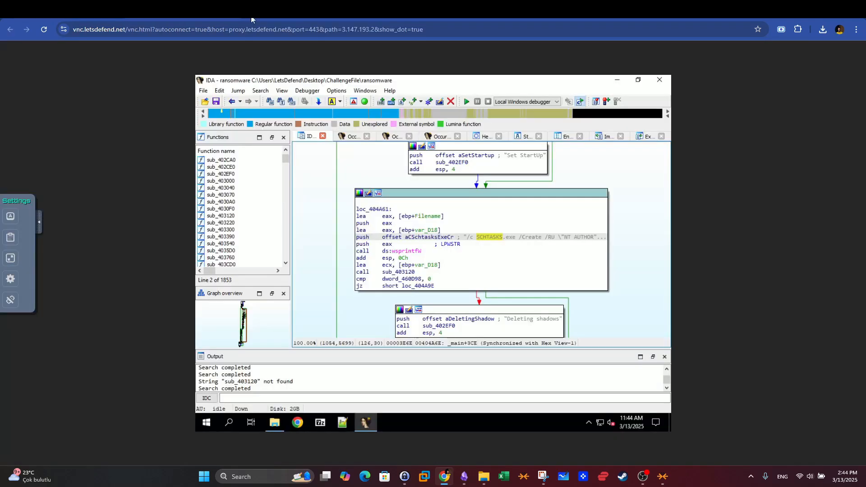
left_click(269, 92)
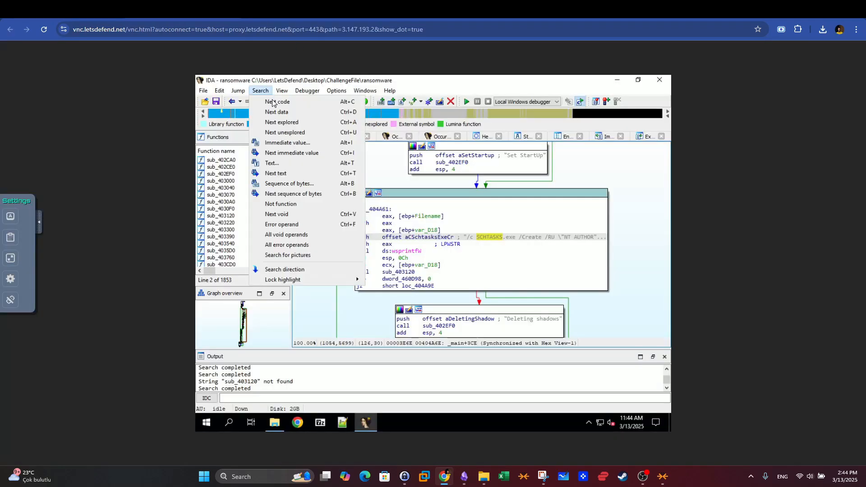
left_click(273, 163)
left_click(391, 11)
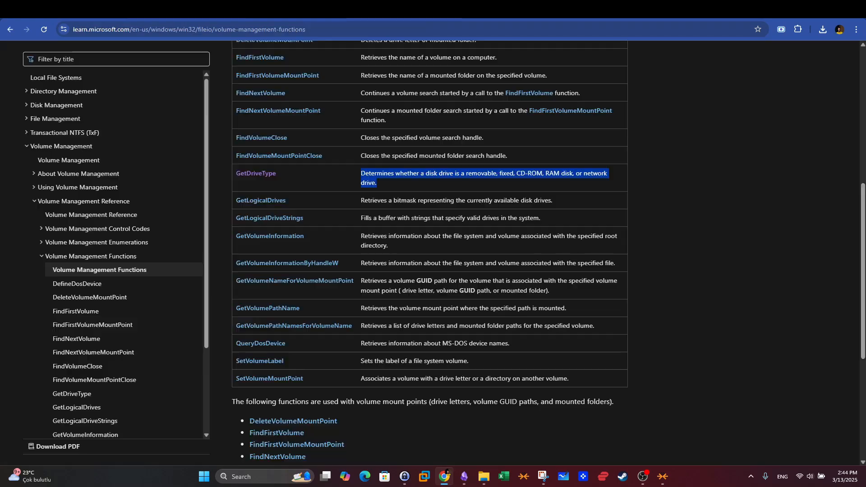
scroll(263, 177, "up", 1)
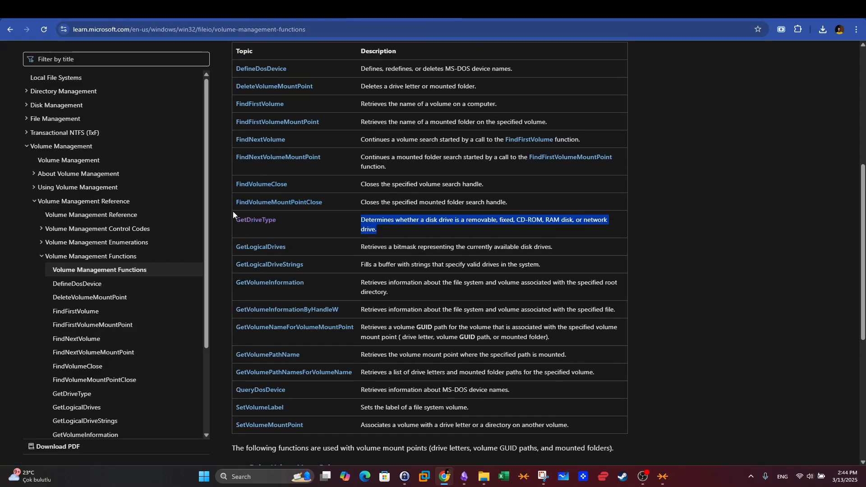
left_click(234, 10)
type("Get")
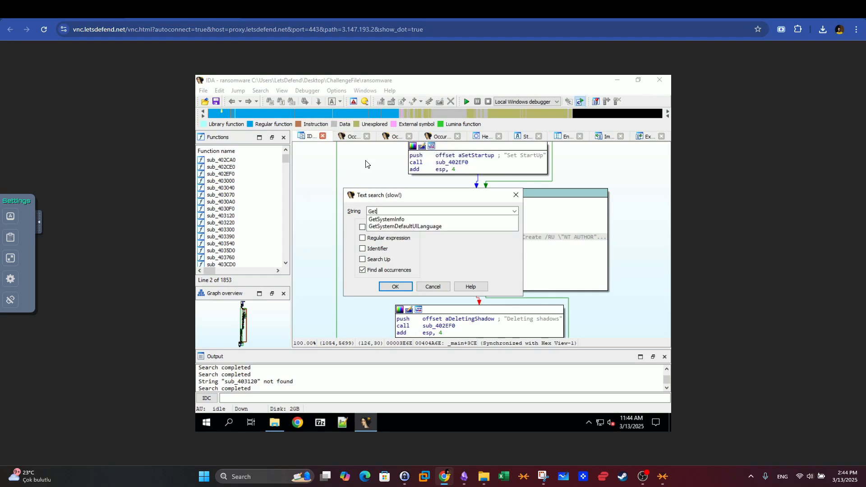
type("d")
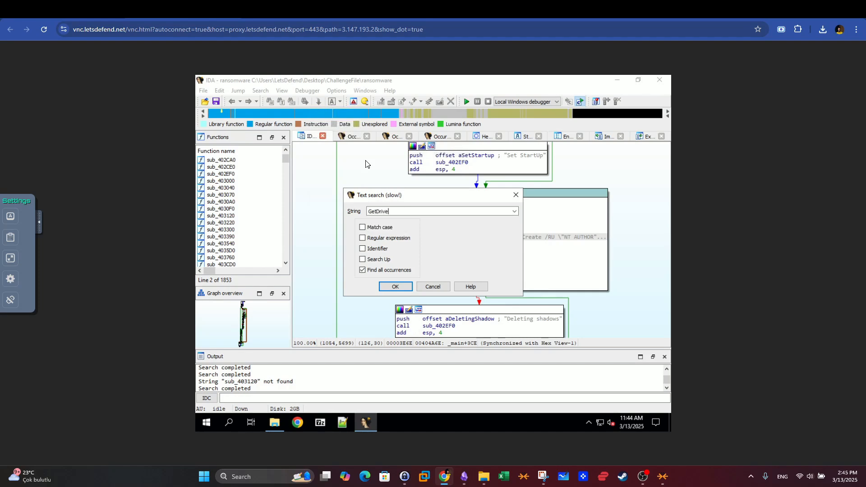
Review the GetDriveType, GetVolumeInformation and GetVolumeInformationByHandleW entries in the volume functions table.
left_click(405, 11)
left_click_drag(300, 219, 265, 227)
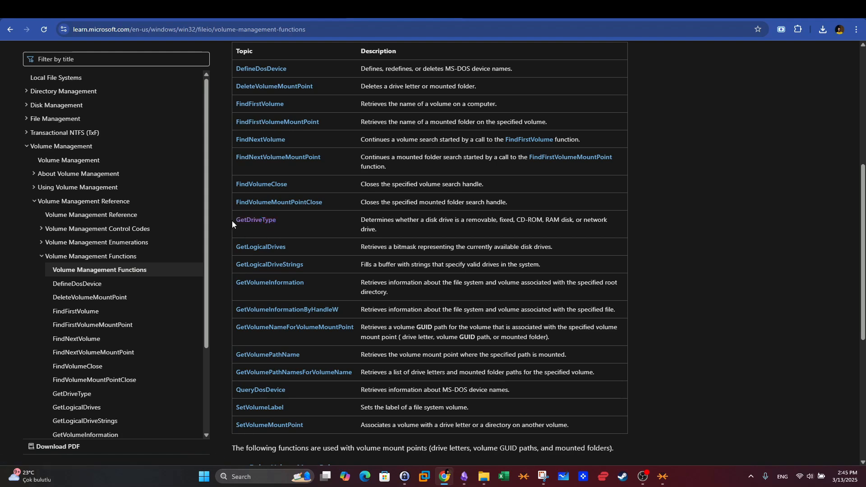
left_click_drag(236, 283, 260, 284)
left_click_drag(229, 316, 265, 311)
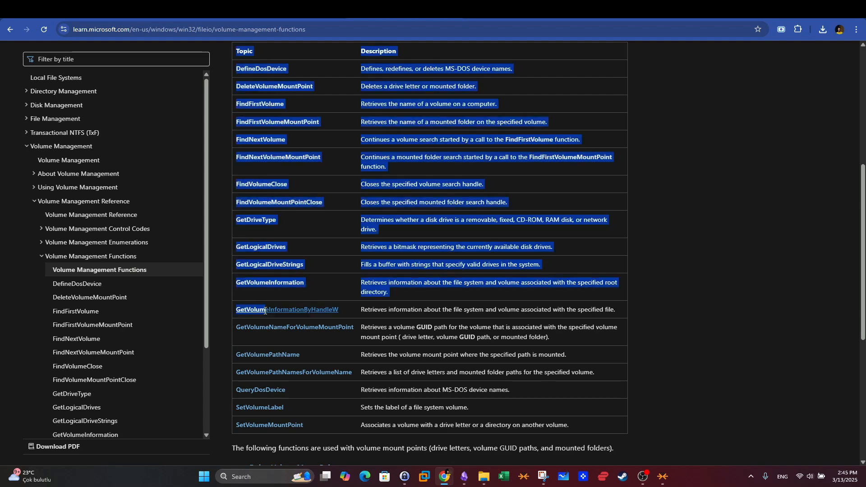
left_click(433, 255)
Run the IDA text search for all occurrences of GetDrive and inspect the listed GetDriveTypeW references down to the .idata:004350C0 entry.
left_click(181, 9)
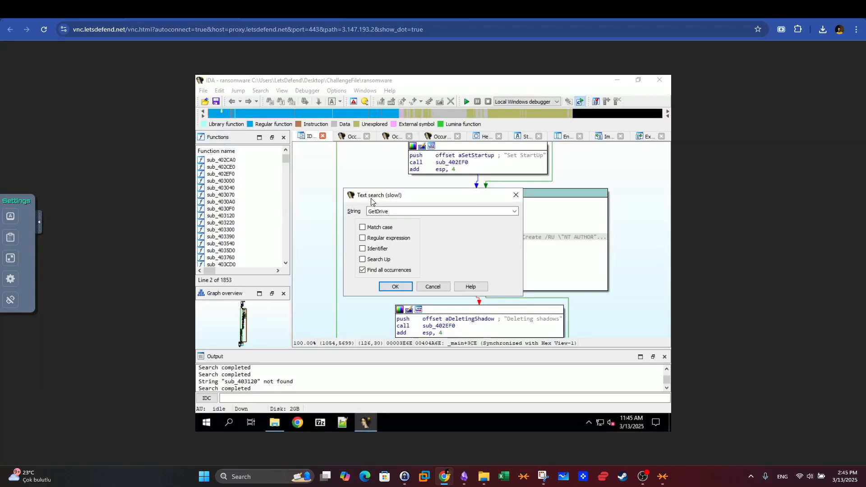
left_click(392, 287)
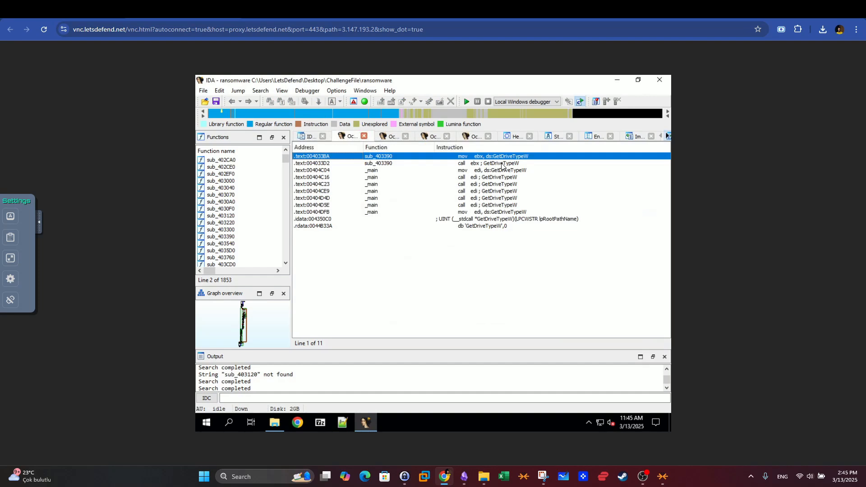
key("Down")
key("Down")
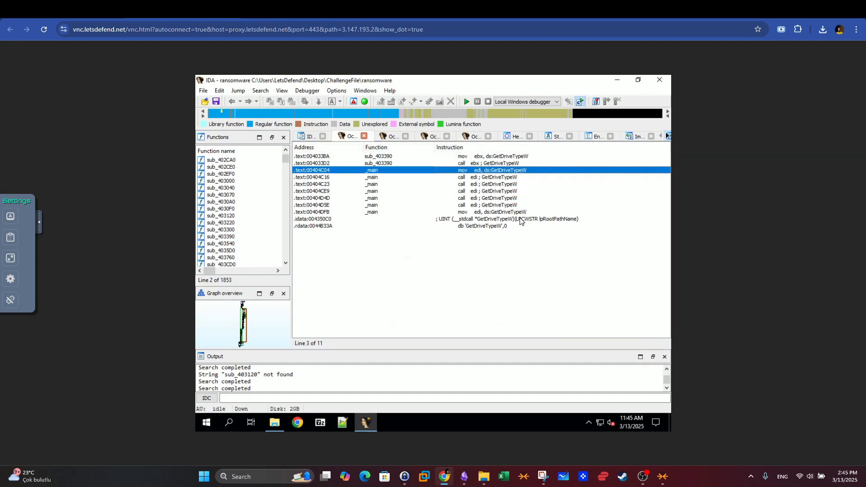
left_click(503, 220)
Search Microsoft Learn for GetDriveTypew, open the GetDriveTypeW function article and highlight its description of drive types.
left_click(293, 10)
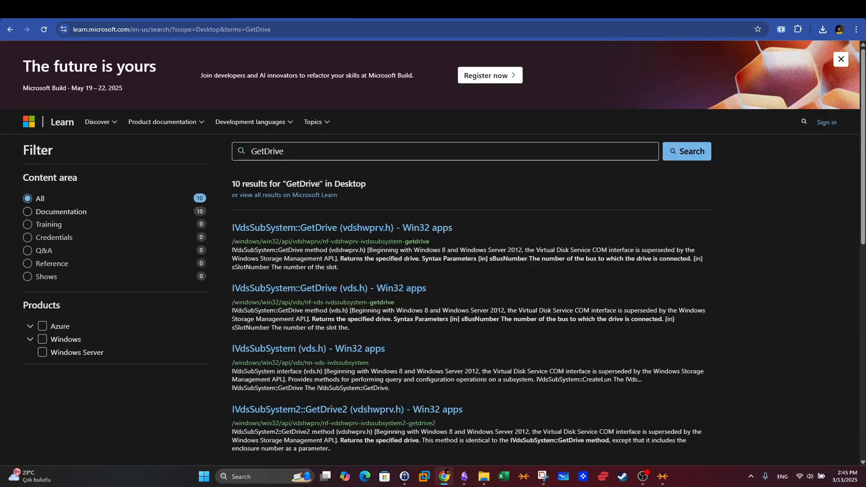
left_click(216, 10)
left_click(293, 10)
left_click(298, 149)
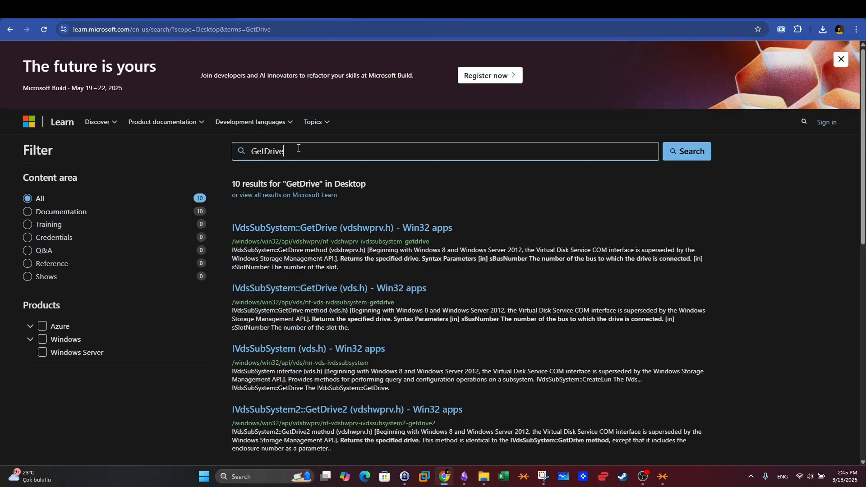
type("Typew")
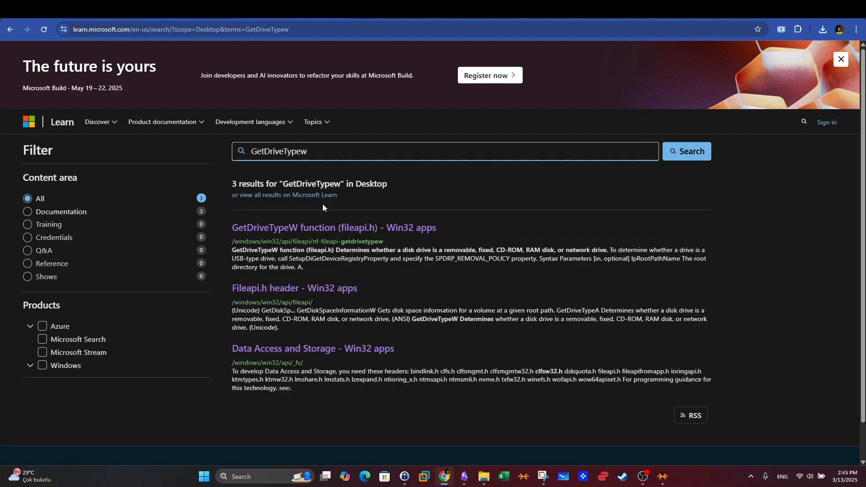
left_click(280, 228)
scroll(316, 221, "down", 2)
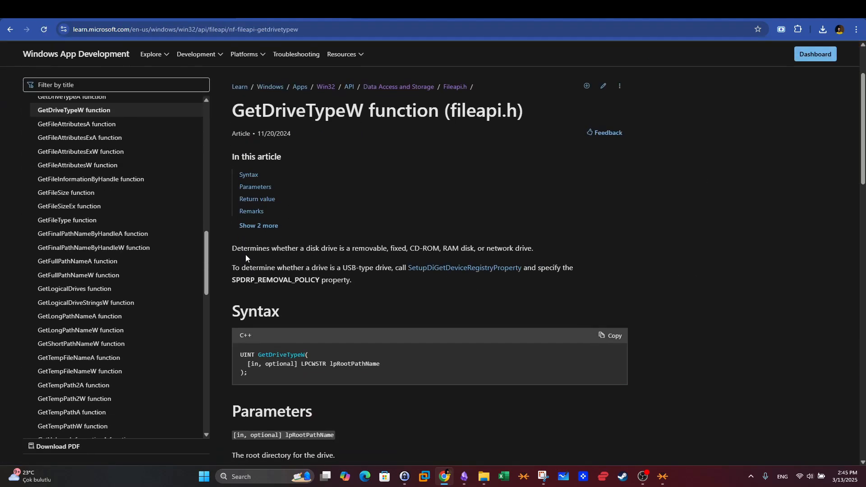
left_click_drag(239, 248, 418, 249)
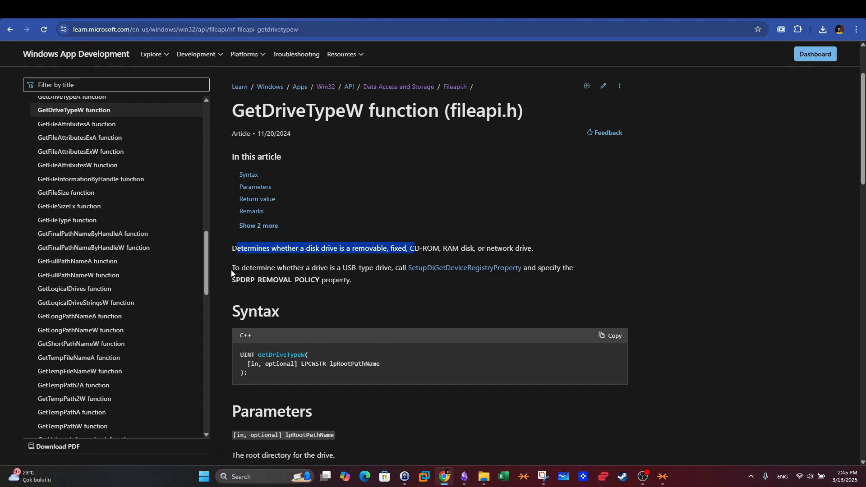
Return to IDA, open the GetDriveTypeW reference at .text:004033BA and follow the drive-type loop down to the HeapAlloc block.
key("alt+Tab")
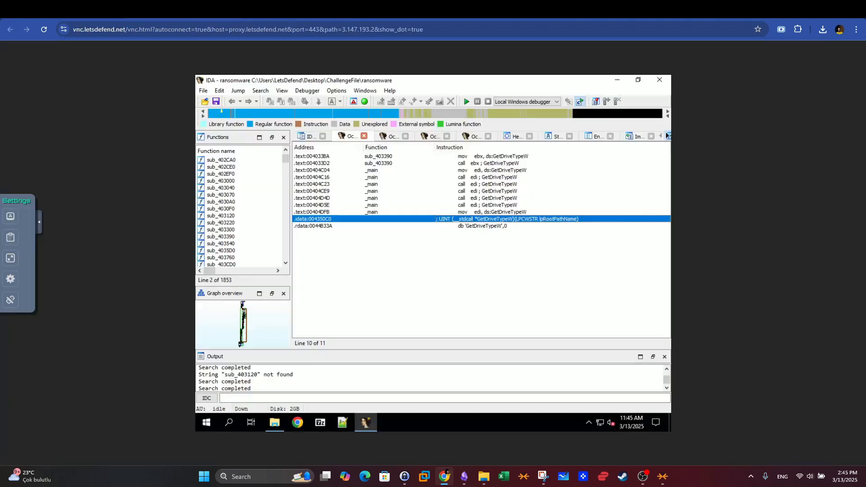
double_click(494, 161)
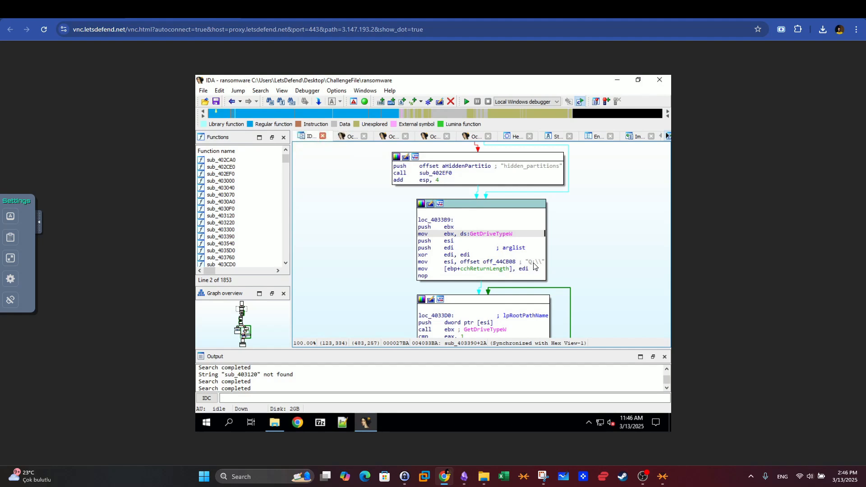
mouse_move(533, 266)
scroll(510, 247, "down", 1)
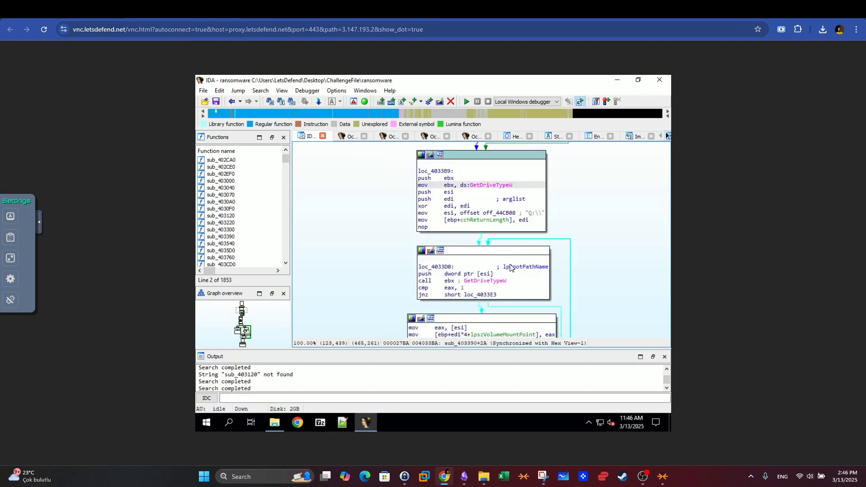
scroll(519, 271, "down", 1)
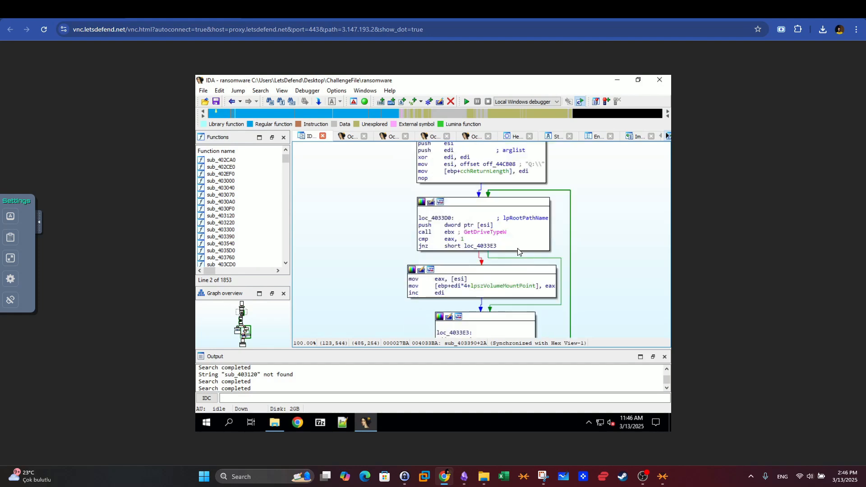
scroll(518, 222, "down", 1)
scroll(514, 241, "down", 1)
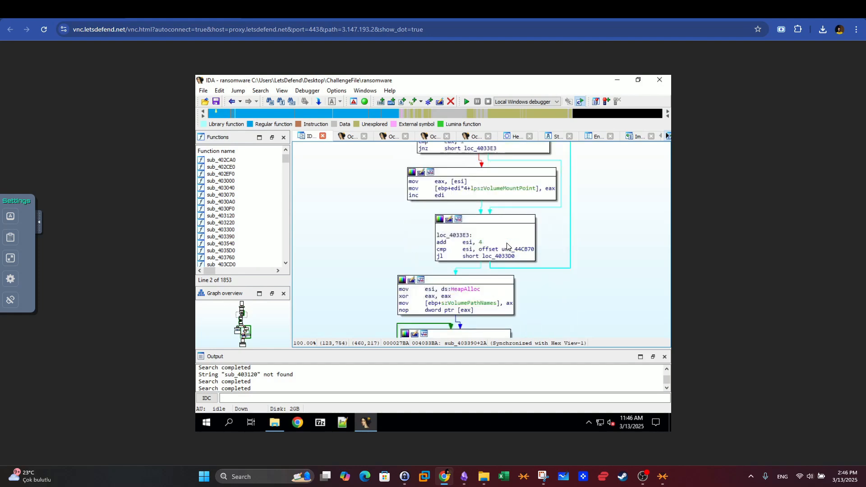
Trace the loop back up to block loc_4033B9 and examine the off_44CB08 reference beside GetDriveTypeW.
mouse_move(486, 303)
scroll(498, 259, "up", 1)
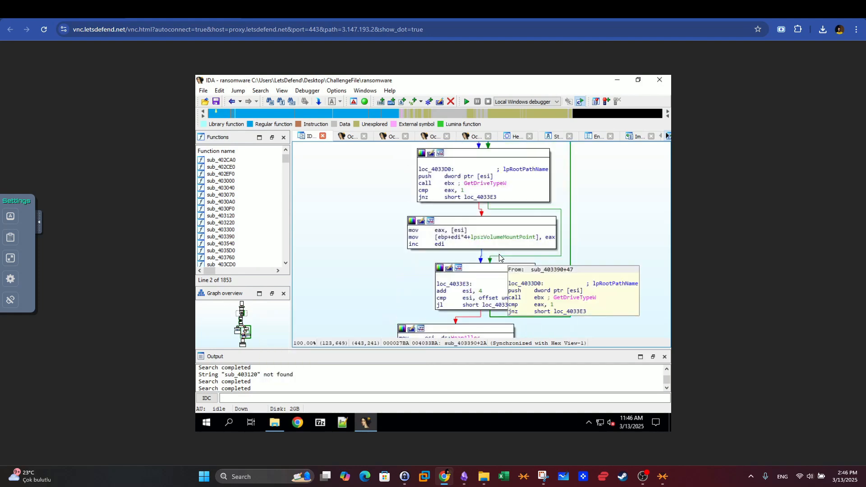
mouse_move(499, 258)
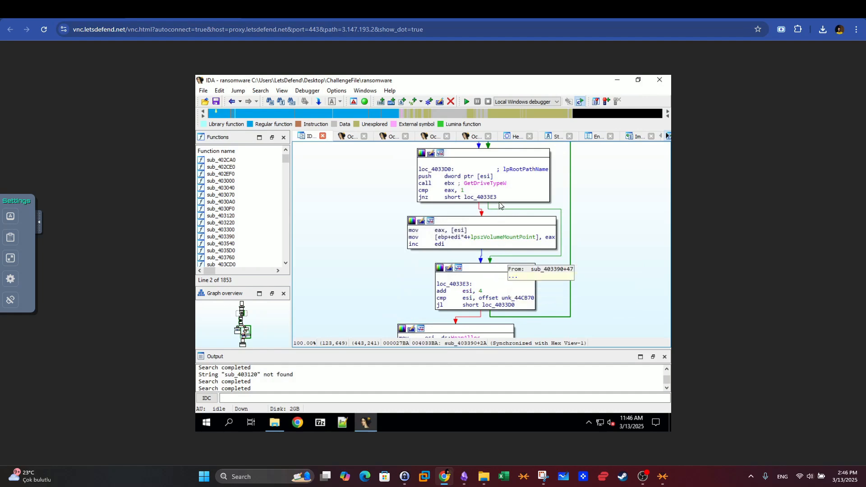
scroll(500, 203, "up", 2)
scroll(500, 203, "up", 2)
scroll(530, 261, "down", 1)
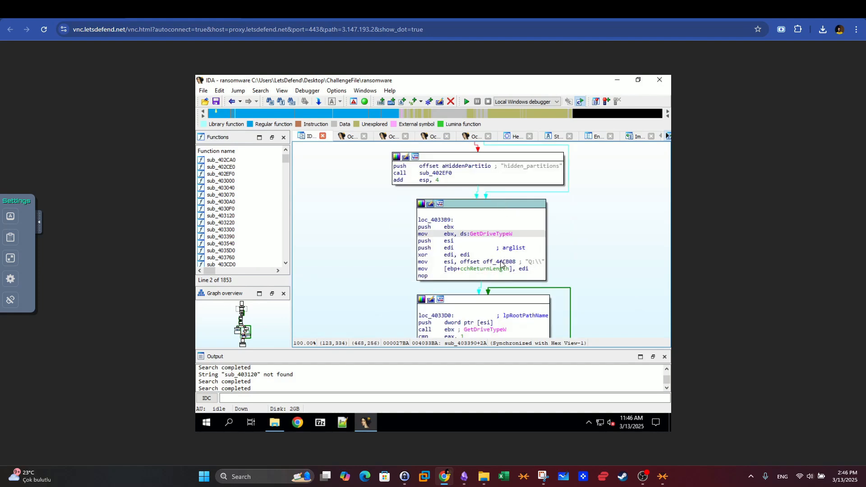
Reread the LetsDefend question about the volume array name and compare it with the off_44CB08 reference in IDA.
left_click(106, 10)
left_click_drag(70, 247, 204, 246)
left_click(190, 10)
left_click(106, 10)
left_click(170, 271)
left_click_drag(259, 247, 274, 246)
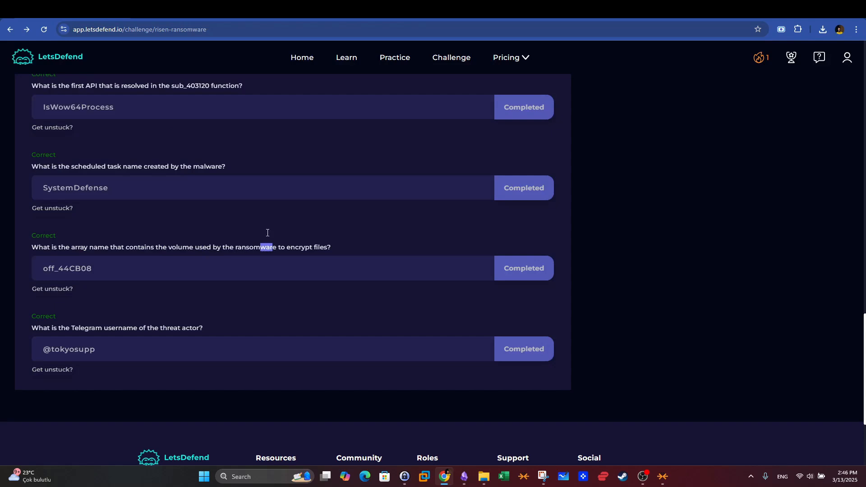
left_click(189, 10)
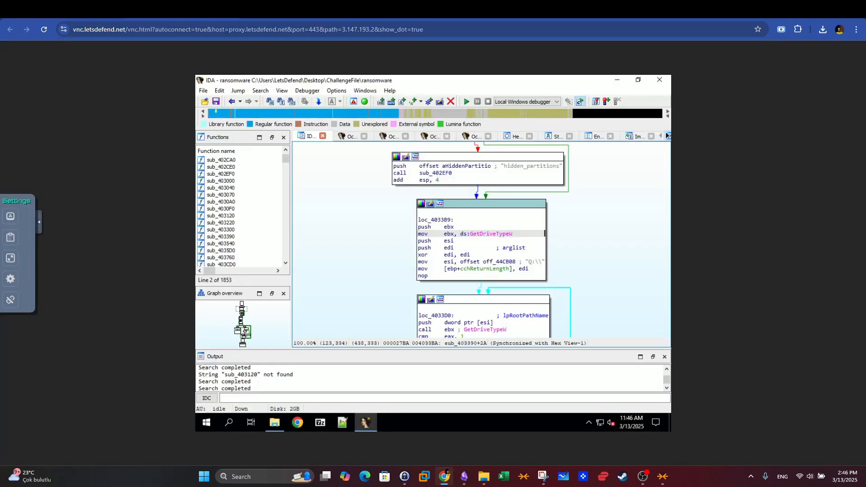
Highlight the Telegram username question, switch to the Snipping Tool and circle "contact details" in the Ransomware Extortion Process diagram.
left_click(106, 10)
left_click_drag(30, 328, 204, 332)
left_click(194, 9)
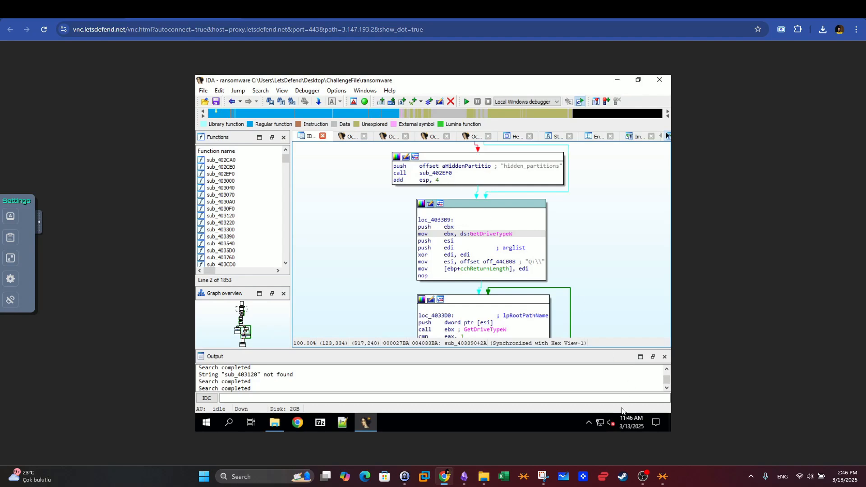
left_click(543, 478)
left_click_drag(356, 173, 278, 189)
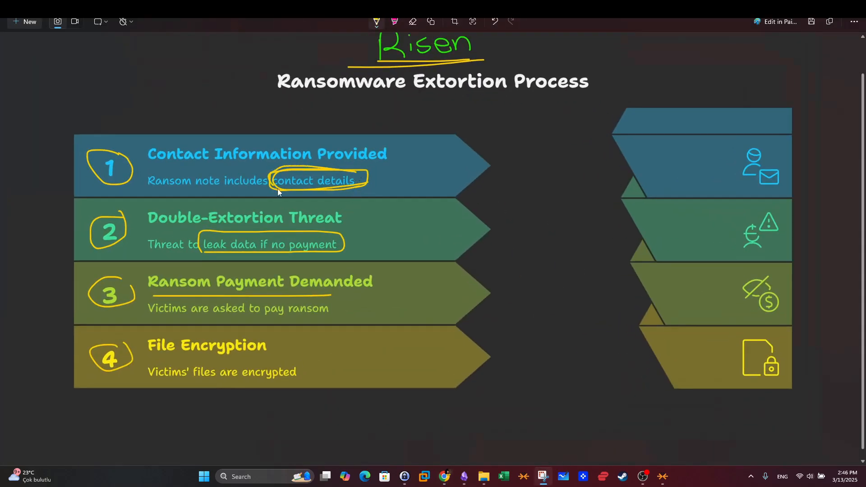
left_click(543, 476)
Review the LetsDefend challenge questions from the opened text file through the volume array to the Telegram username.
left_click(108, 9)
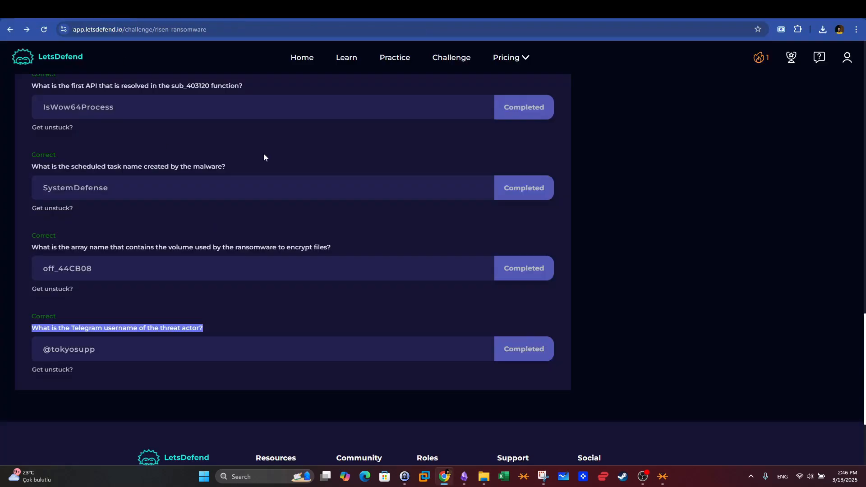
scroll(264, 156, "up", 12)
left_click_drag(127, 327, 73, 327)
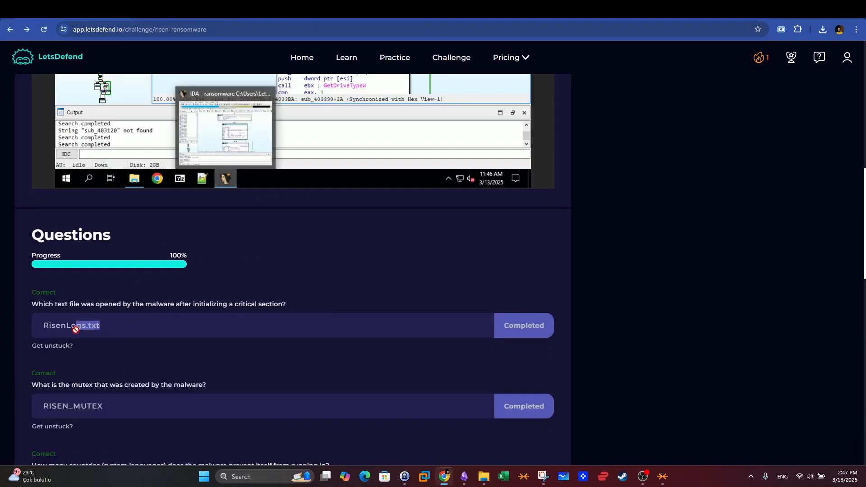
scroll(145, 284, "down", 9)
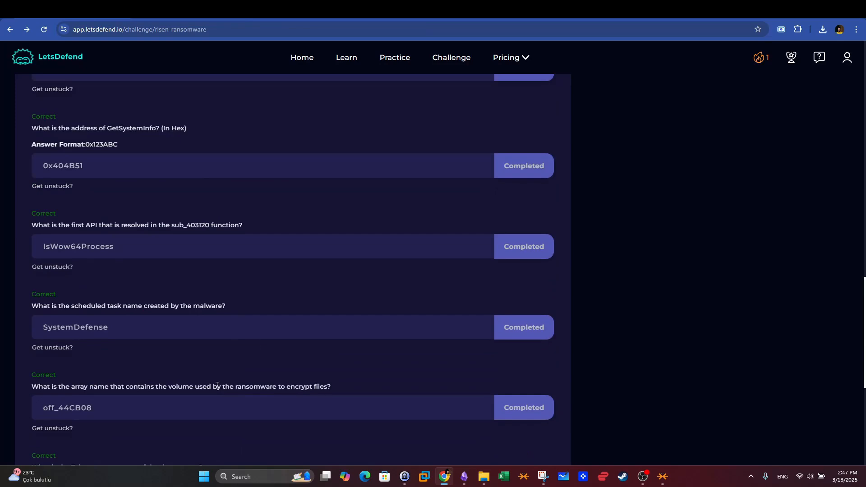
left_click_drag(207, 387, 182, 391)
scroll(181, 388, "down", 3)
left_click(130, 336)
Return to IDA and run a text search for all occurrences of "Tele".
left_click(195, 9)
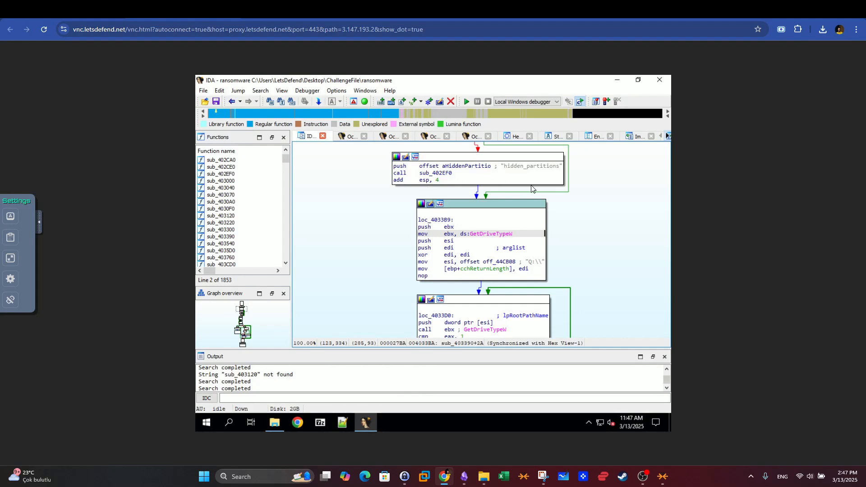
scroll(579, 206, "up", 4)
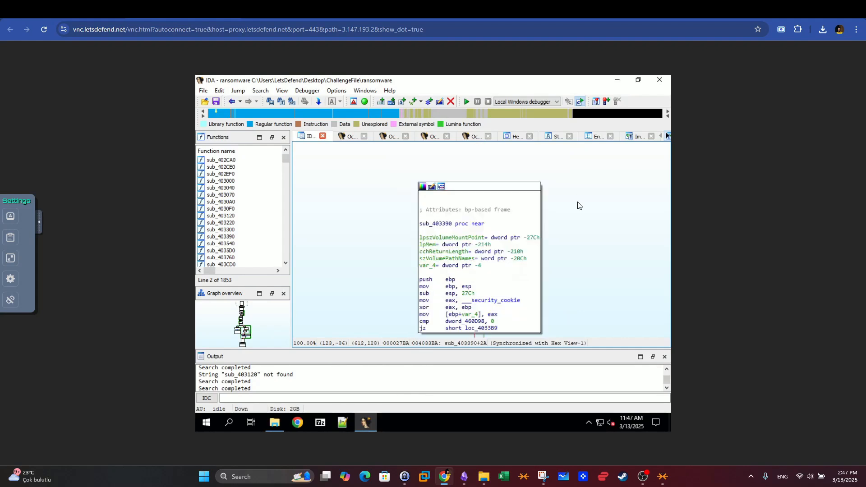
left_click(260, 90)
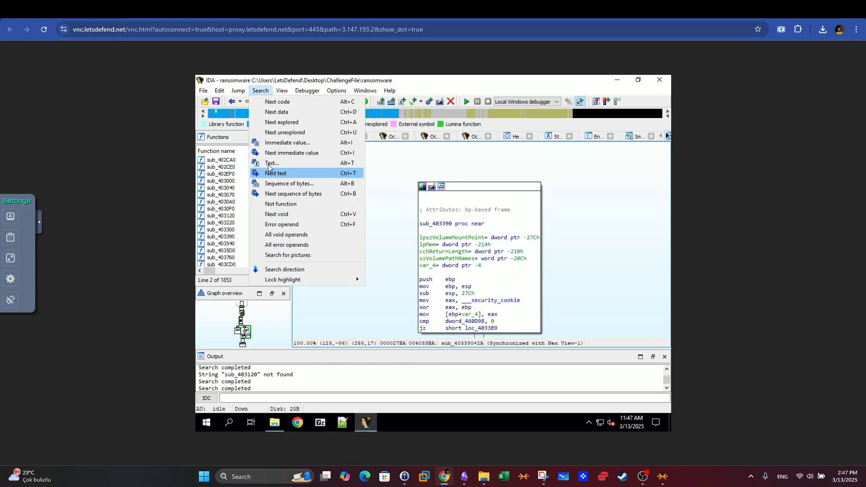
left_click(269, 163)
type("Teelgr")
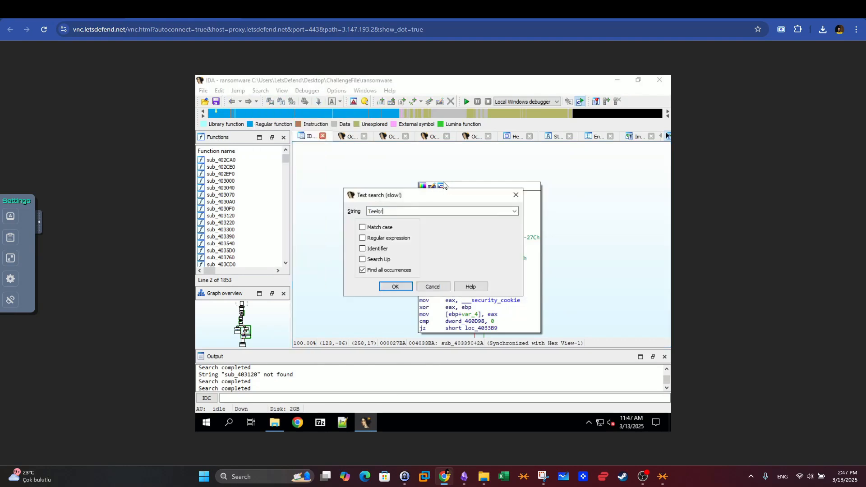
type("am")
key("ctrl+a")
type("Tele")
left_click(398, 289)
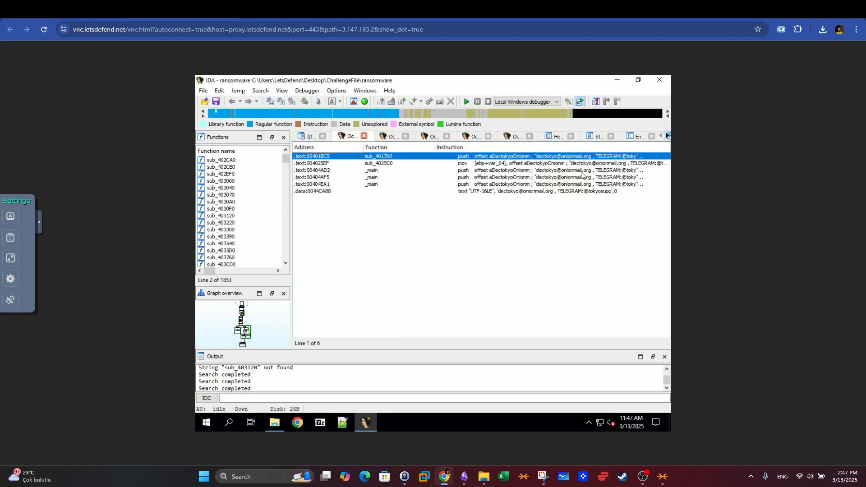
Open the first search hit in sub_401760, follow its contact string to the aDectokyoOnionm data definition and highlight the Telegram handle.
key("Return")
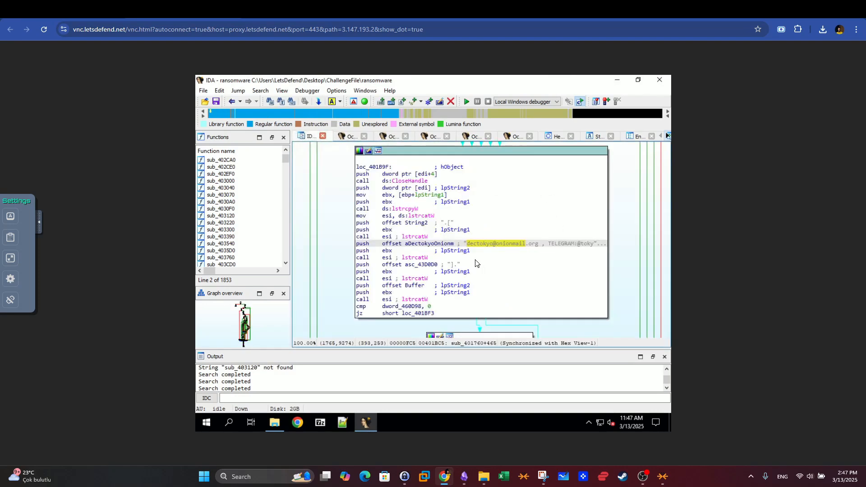
left_click(366, 167)
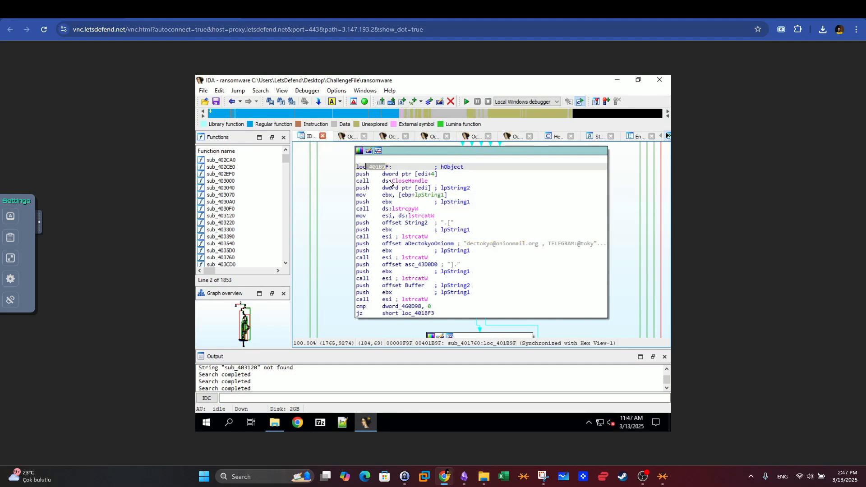
left_click(476, 244)
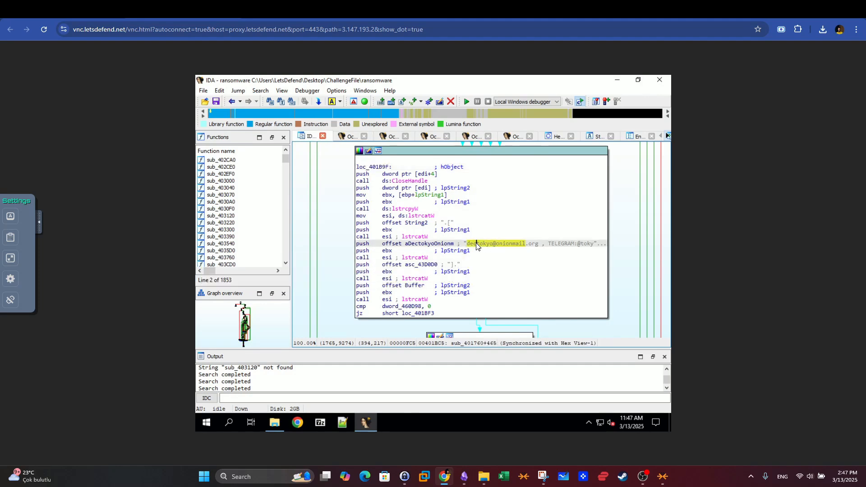
left_click_drag(470, 245, 604, 245)
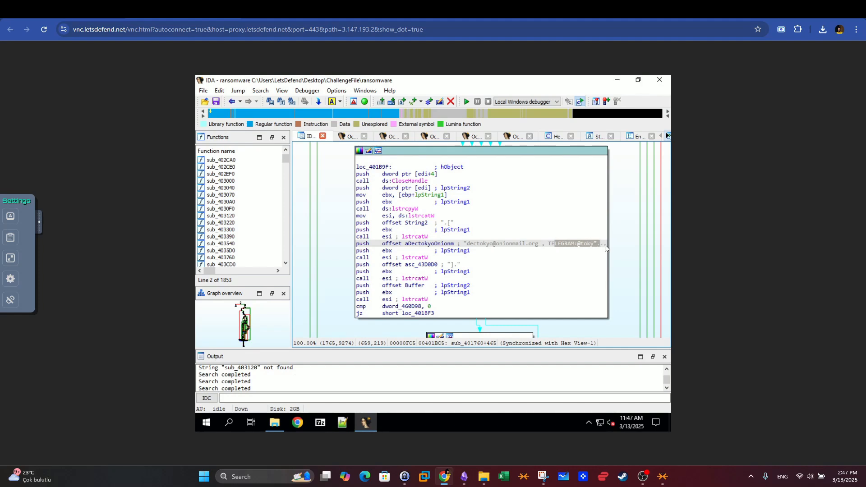
left_click(583, 245)
double_click(585, 242)
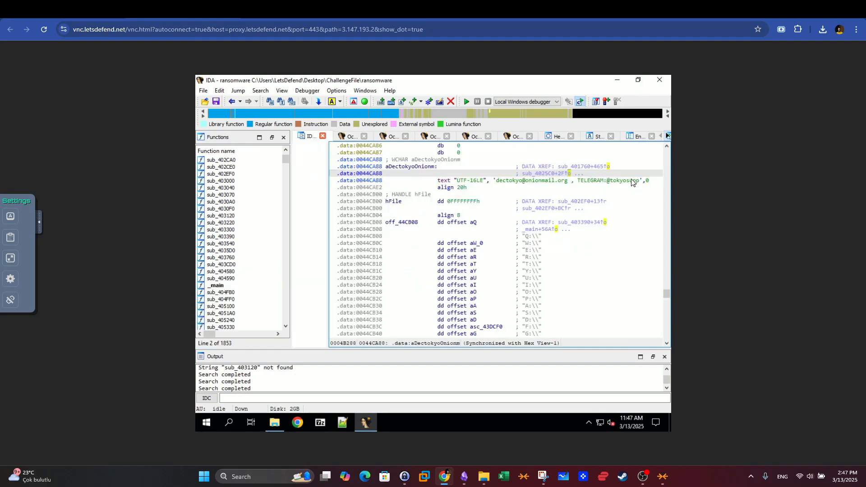
left_click_drag(638, 183, 579, 182)
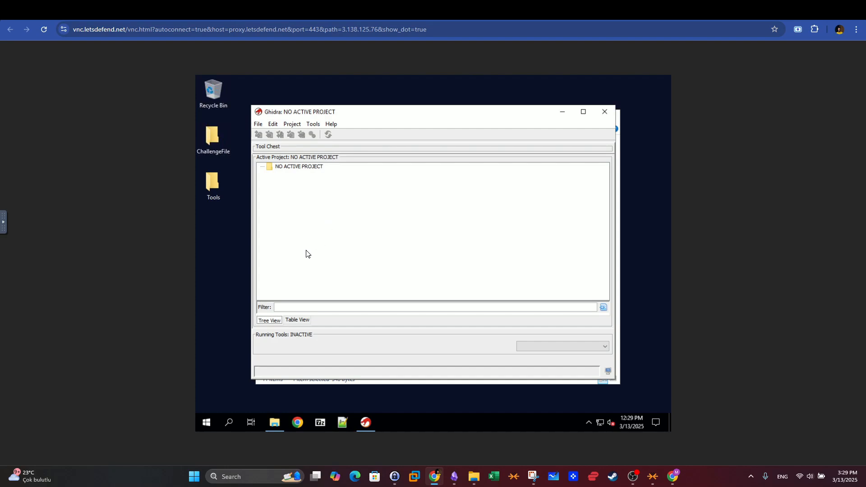
Look over the Risen Ransomware questions on the LetsDefend page and return to the Ghidra virtual machine.
left_click(67, 10)
scroll(607, 369, "down", 8)
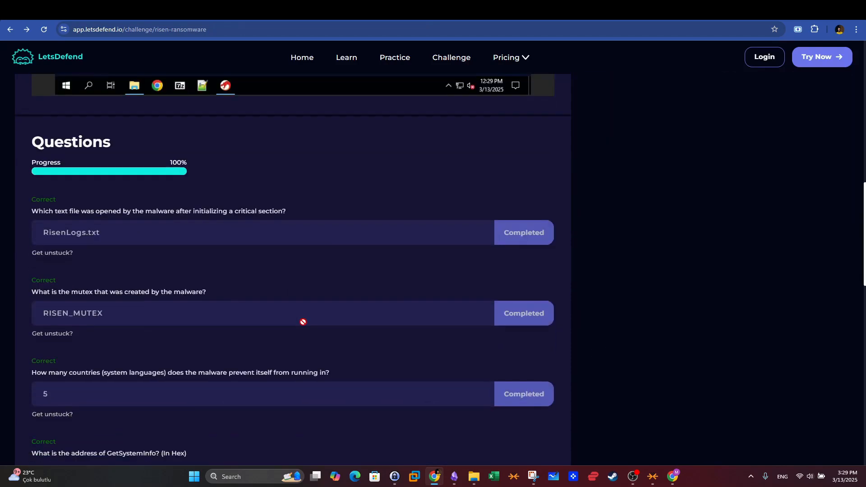
left_click(180, 10)
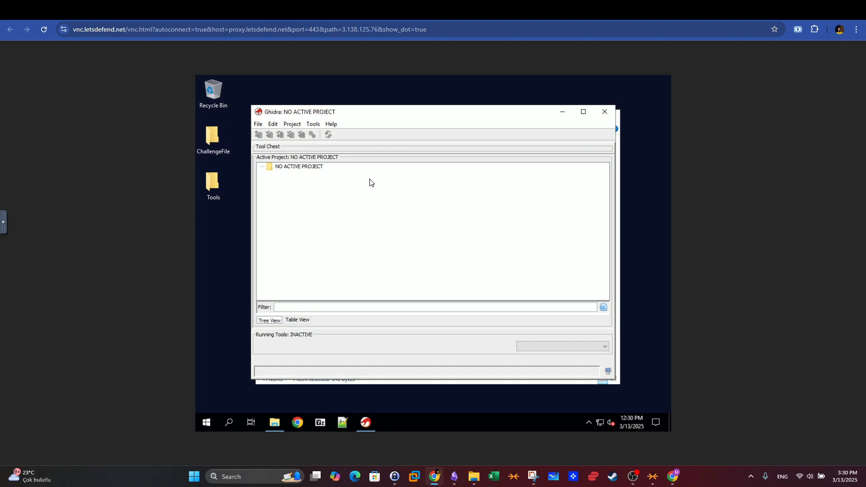
Create a non-shared Ghidra project named Risen in C:\Users\LetsDefend.
left_click(259, 124)
left_click(334, 137)
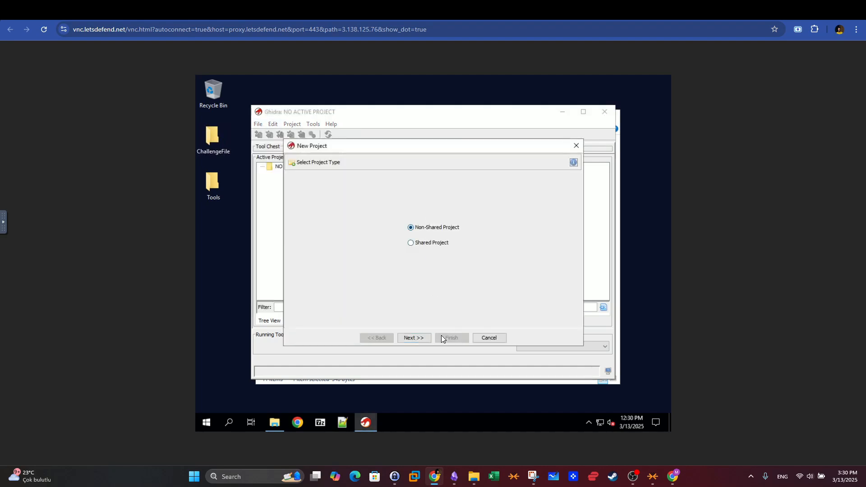
left_click(419, 339)
type("Risen")
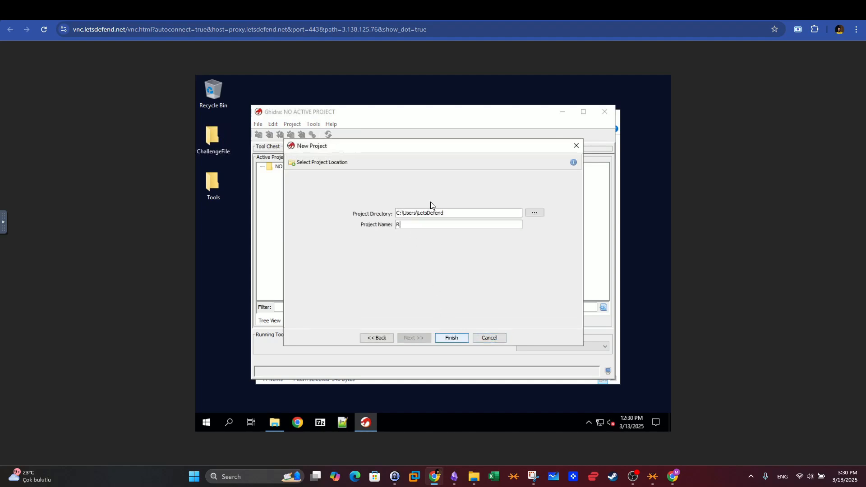
left_click(450, 338)
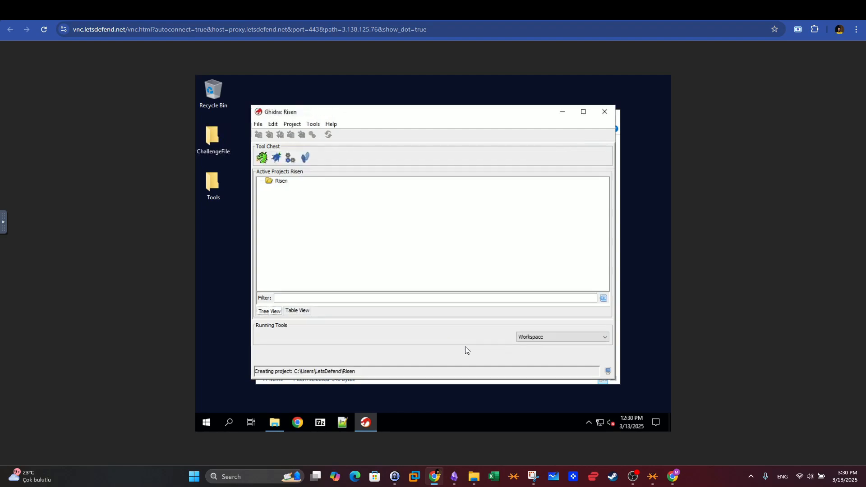
Open the ChallengeFile folder on the desktop and reposition its window to uncover part of the Ghidra project window.
double_click(220, 152)
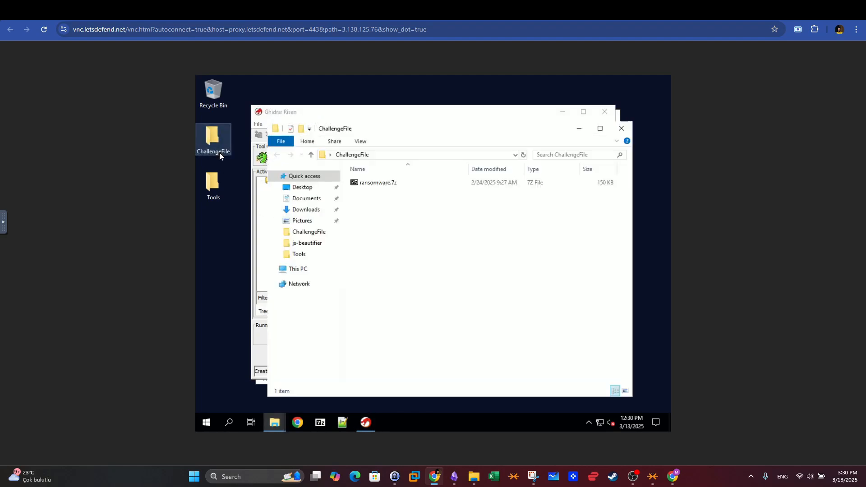
left_click_drag(403, 122, 472, 180)
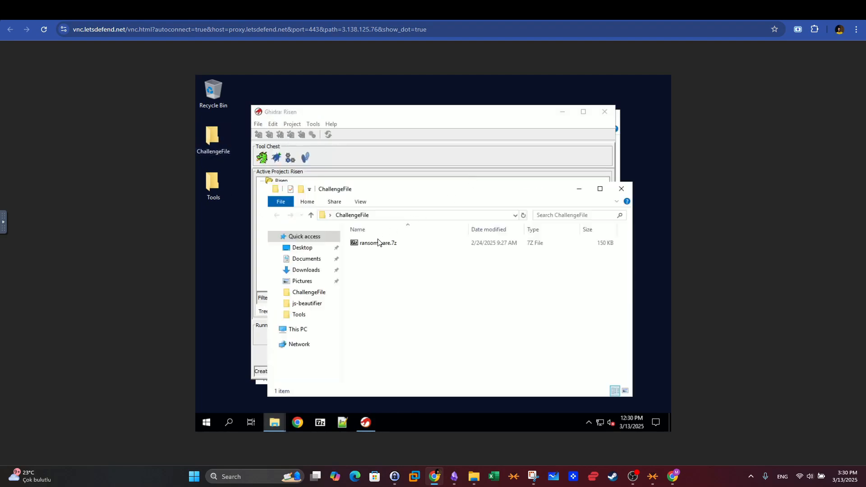
Extract the ransomware file from ransomware.7z into the ChallengeFile folder, entering the archive password, and close the archive.
left_click(380, 243)
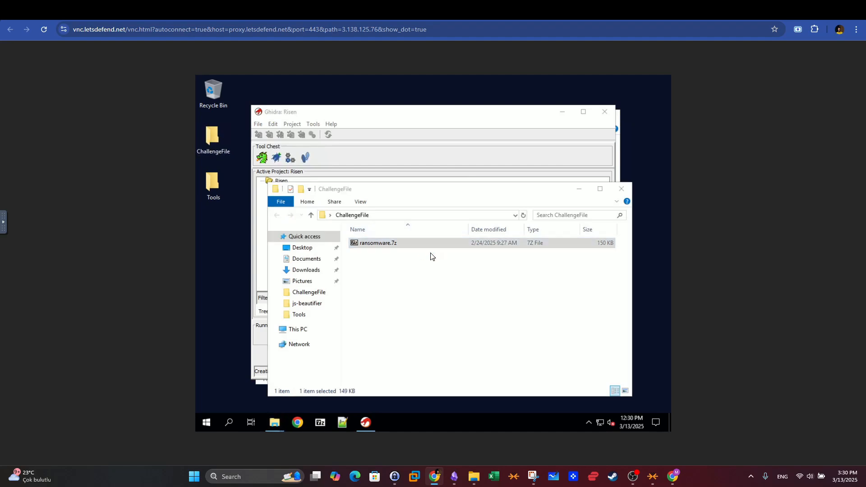
left_click(289, 173)
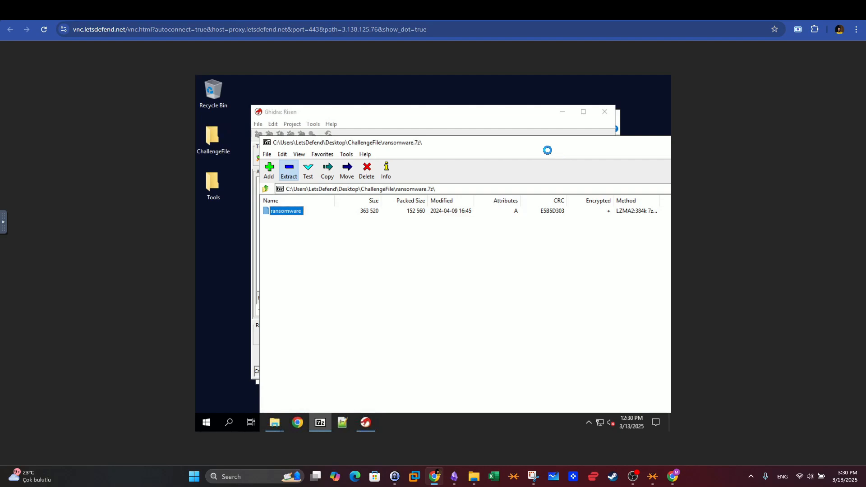
left_click(481, 299)
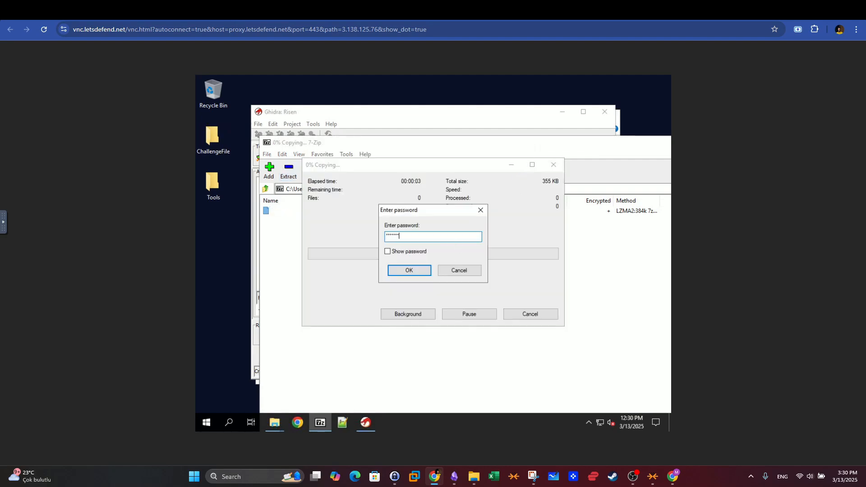
type("d")
left_click(415, 270)
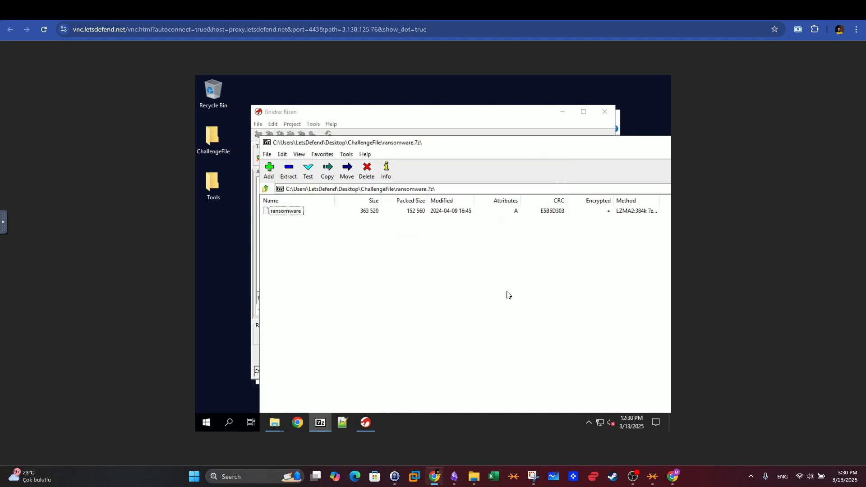
left_click_drag(535, 143, 403, 149)
left_click(595, 149)
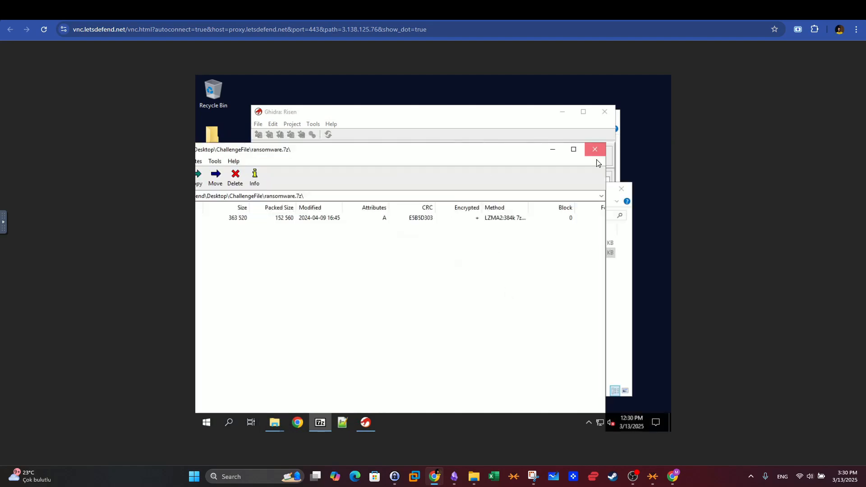
Import the extracted ransomware file into the Risen project as a Portable Executable (PE) and dismiss the import summary.
left_click_drag(384, 187, 434, 235)
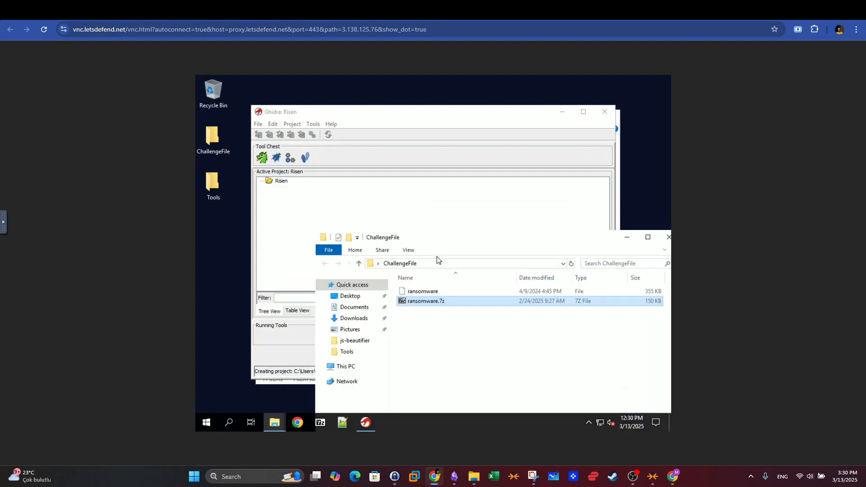
left_click_drag(429, 293, 318, 184)
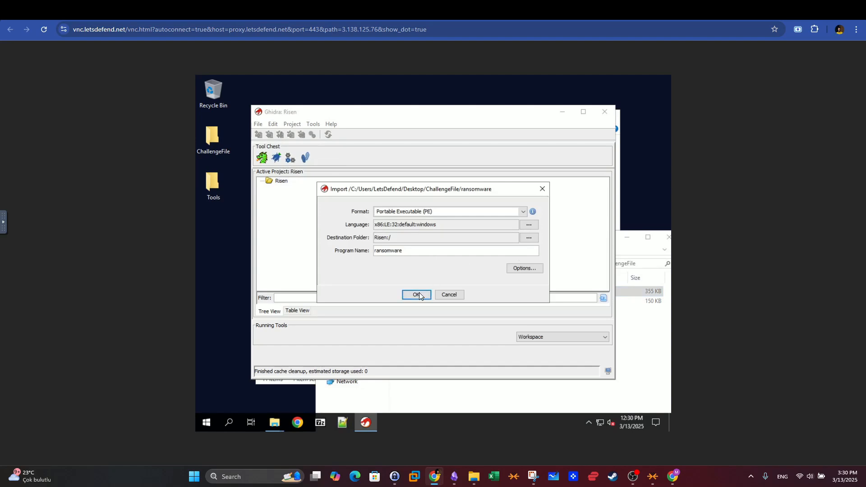
left_click(419, 296)
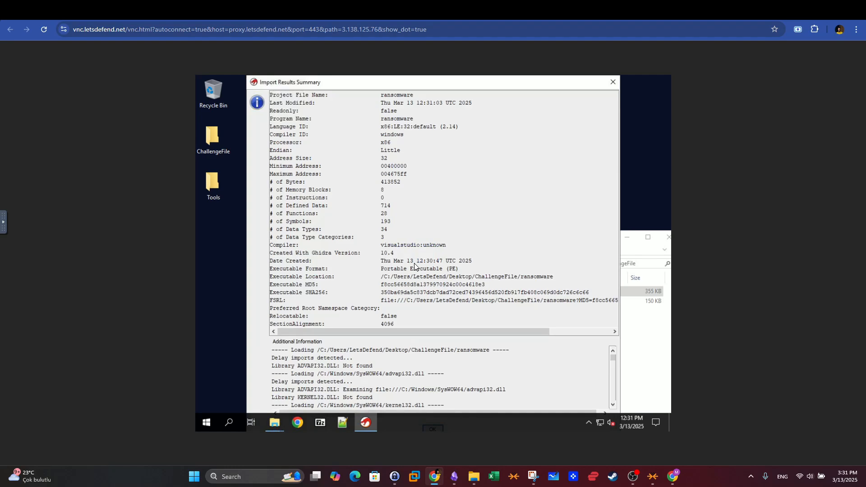
scroll(595, 348, "down", 10)
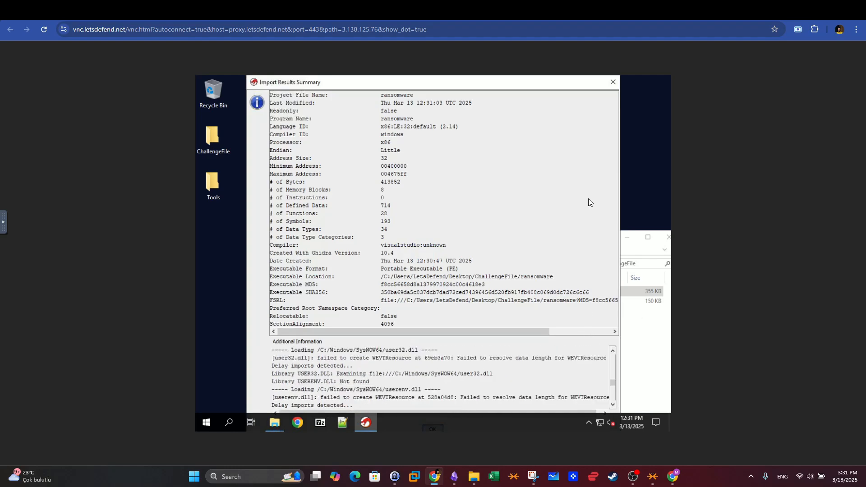
left_click_drag(564, 76, 481, 113)
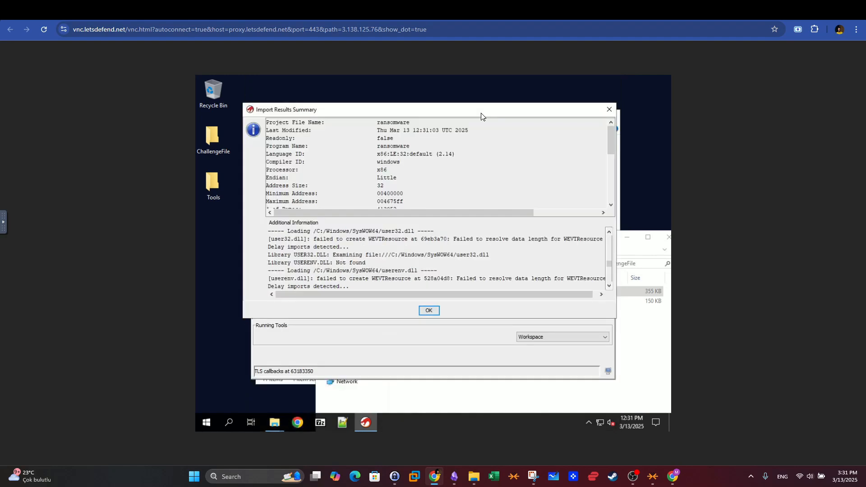
left_click(429, 311)
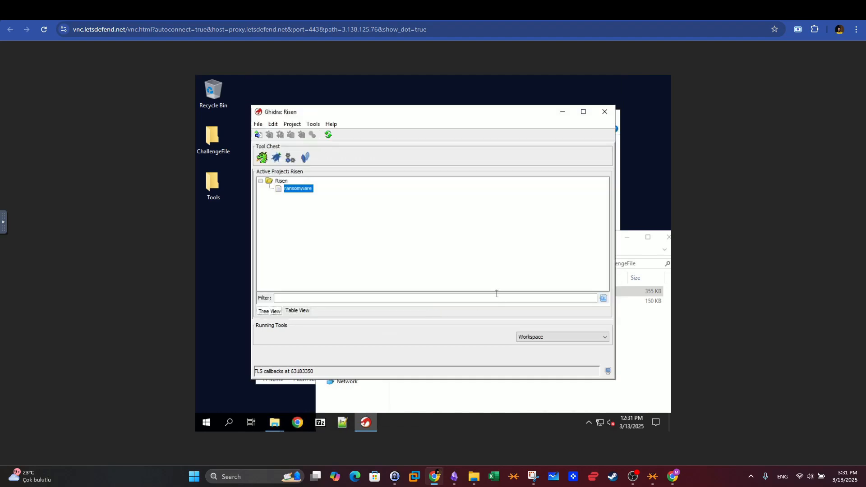
Open the imported ransomware program in the CodeBrowser and analyze it with the standard default analyzers.
double_click(303, 189)
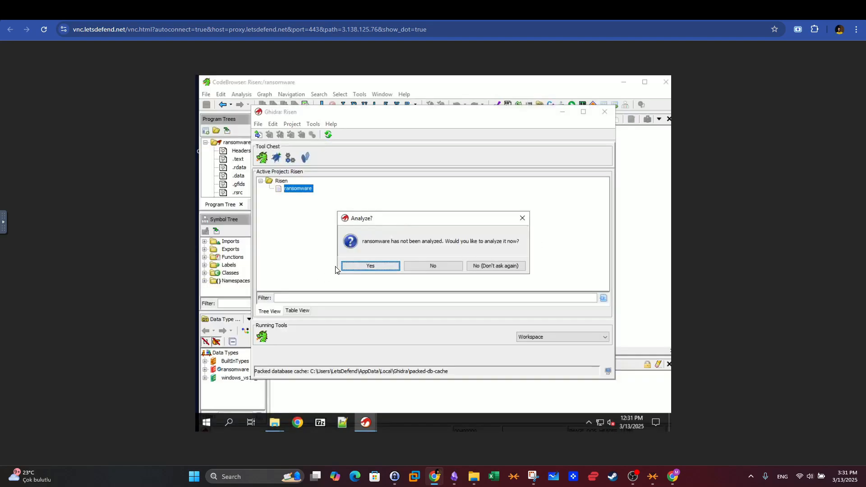
left_click(381, 266)
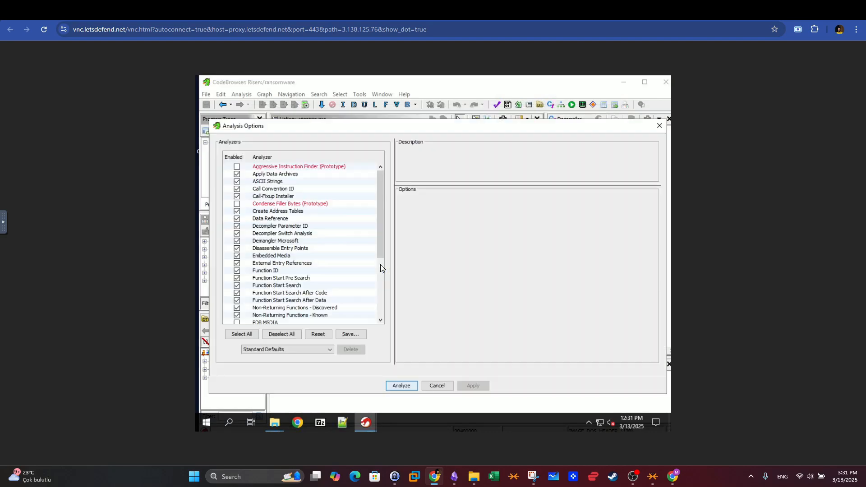
left_click(402, 385)
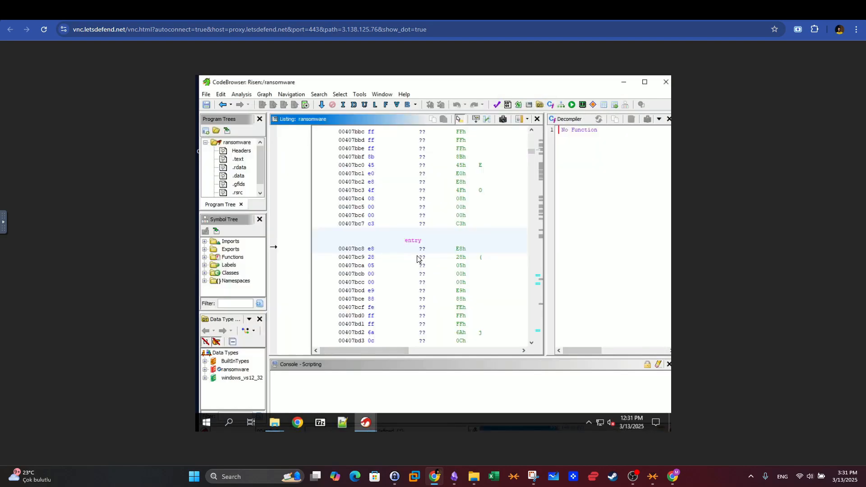
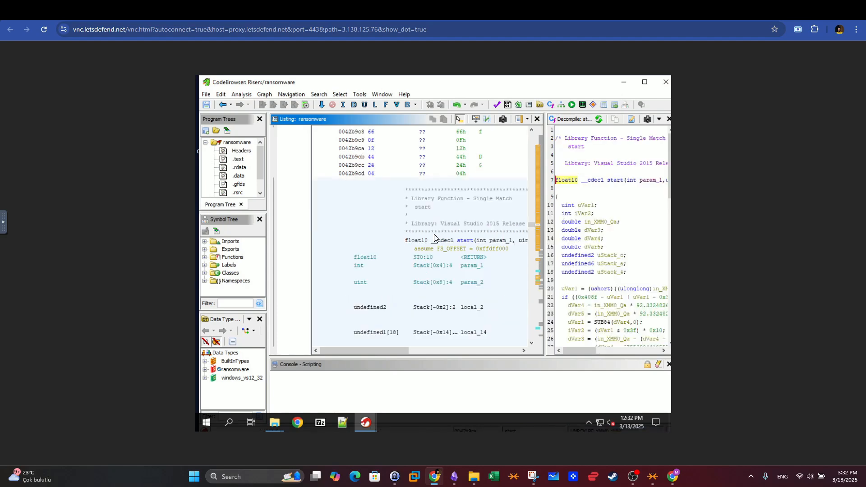
Search the program text for every occurrence of "MoveFile" in all fields.
left_click(315, 95)
mouse_move(336, 96)
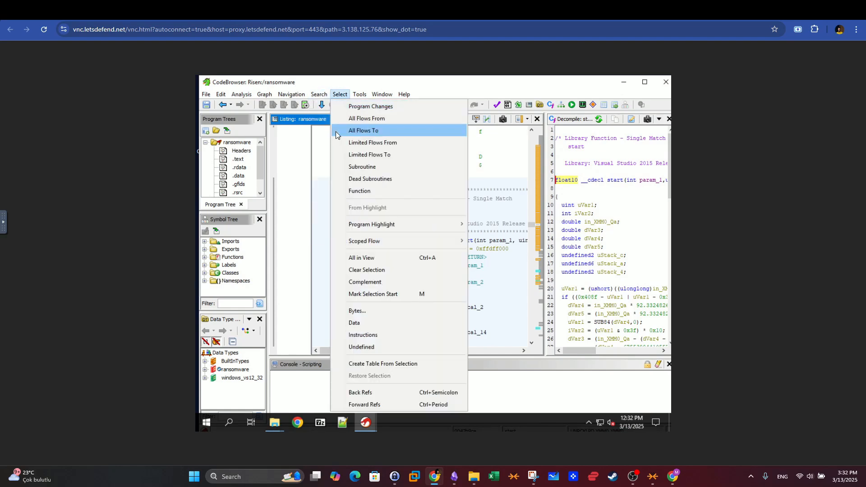
left_click(324, 123)
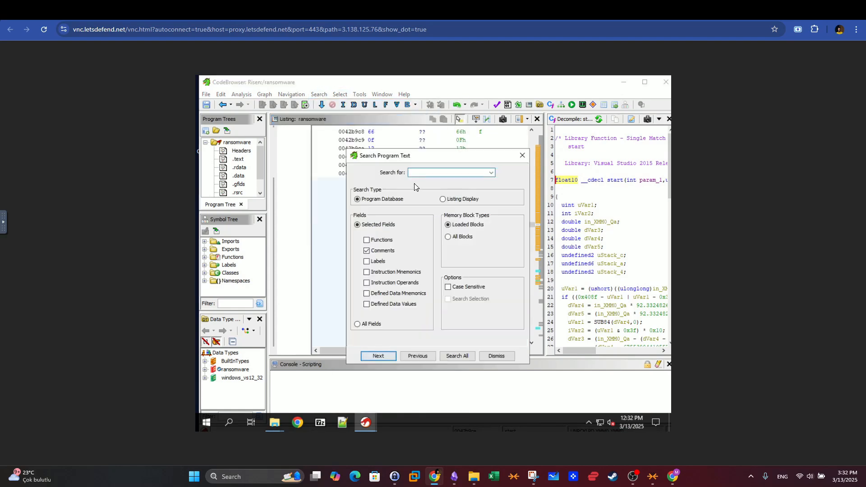
type("MoveFile")
left_click(356, 325)
left_click(450, 356)
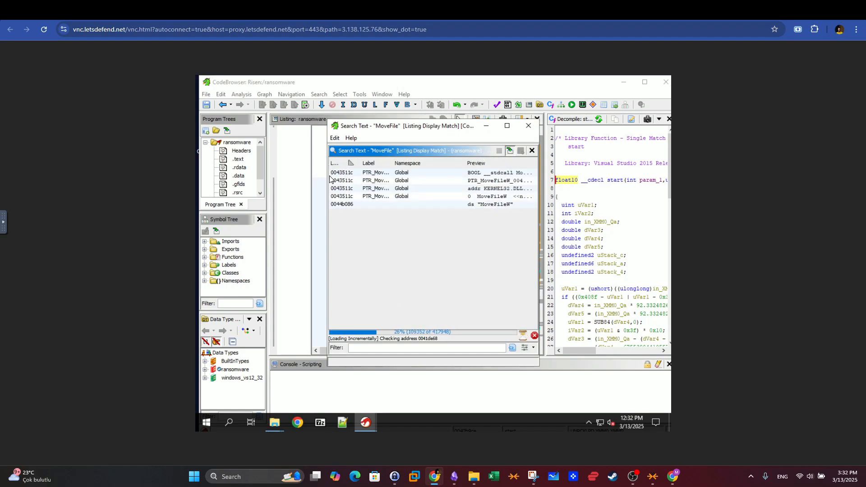
left_click_drag(380, 127, 352, 124)
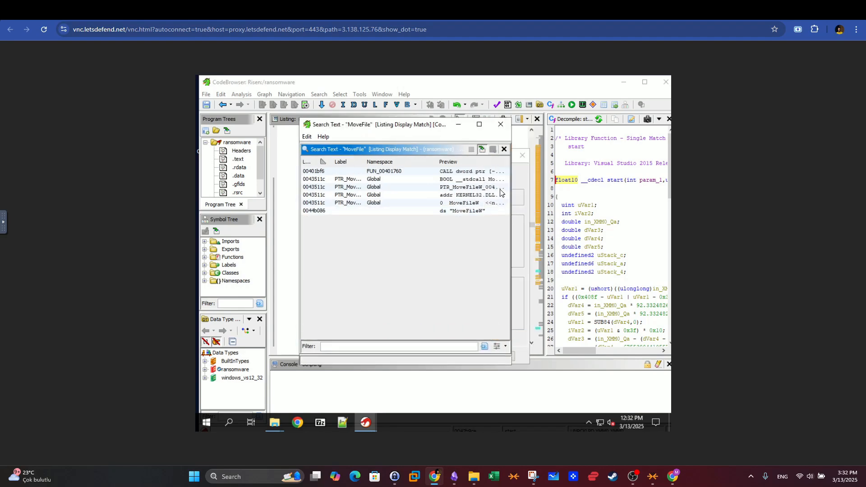
Go to the MoveFile match inside FUN_00401760 and close the search results and search dialog.
left_click(383, 172)
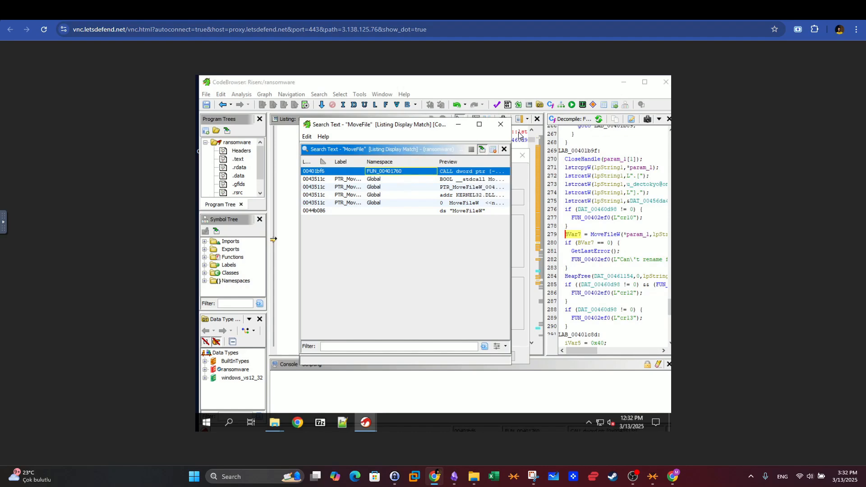
left_click(500, 124)
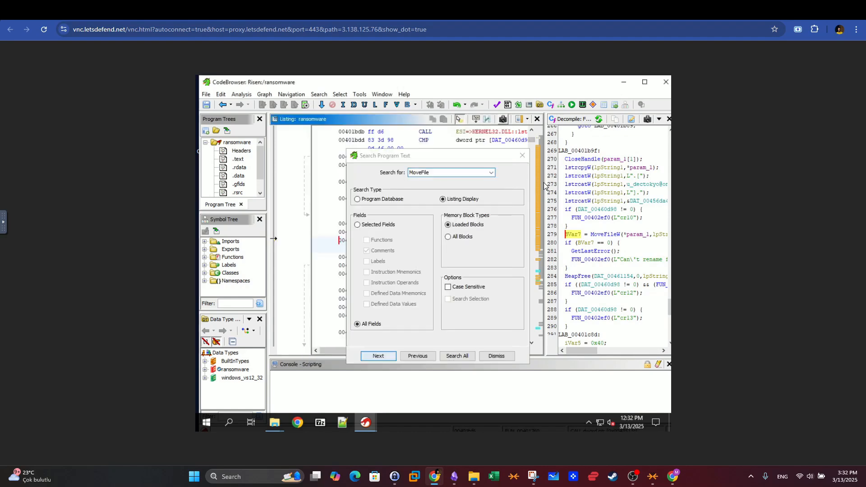
left_click(522, 157)
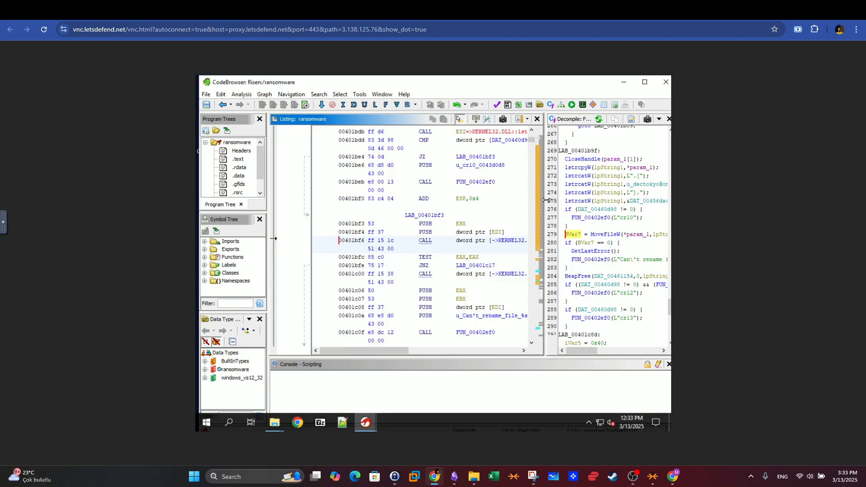
Widen the decompiler view and examine the FUN_00401760 code leading up to the MoveFileW call.
left_click_drag(409, 212, 408, 211)
scroll(469, 202, "up", 19)
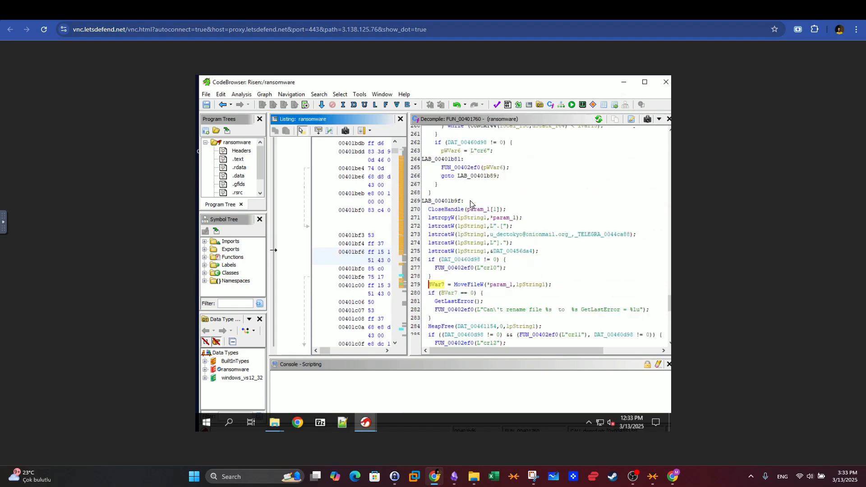
scroll(470, 204, "up", 2)
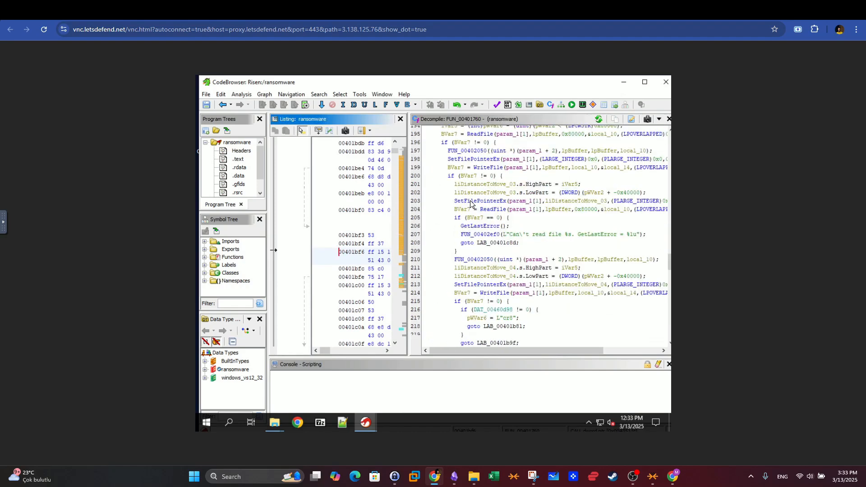
scroll(470, 204, "down", 10)
scroll(470, 204, "down", 12)
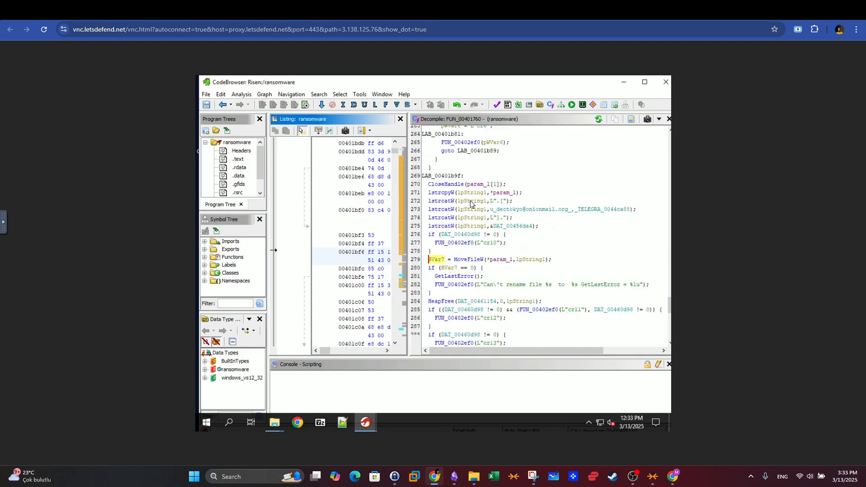
scroll(470, 203, "down", 1)
Inspect the MoveFileW call and trace its param_1 argument back through the CloseHandle and lstrcpyW calls.
left_click(475, 235)
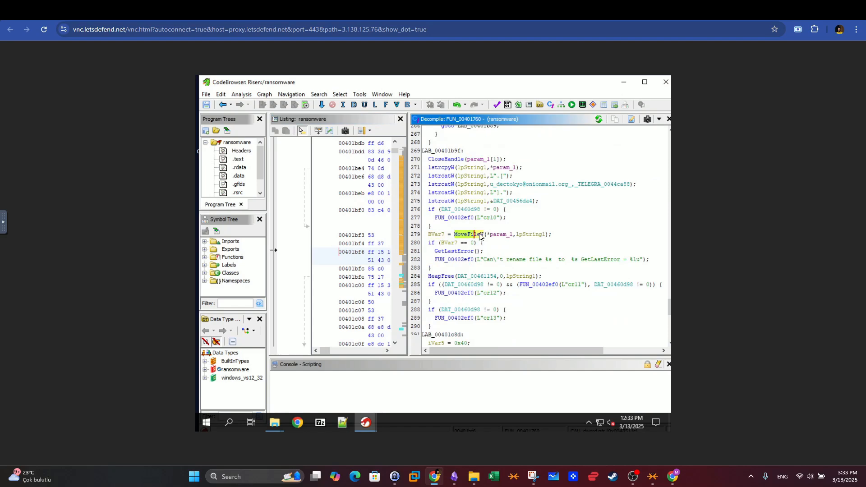
left_click_drag(479, 233, 478, 235)
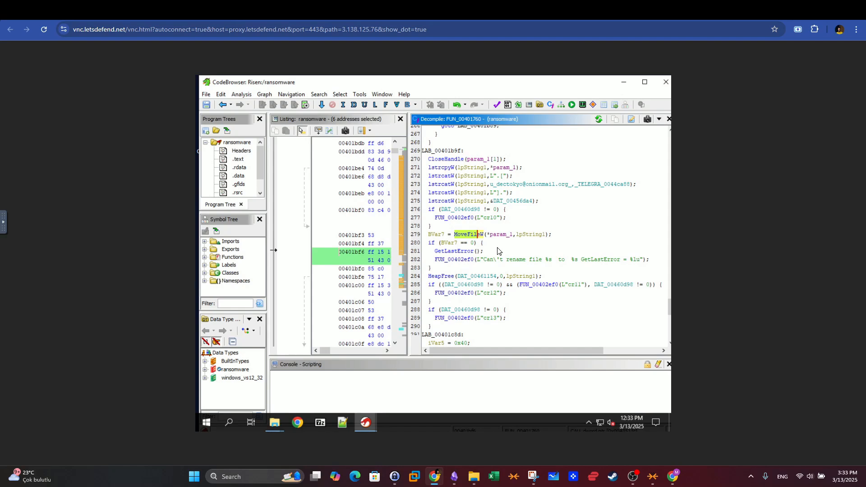
left_click(492, 235)
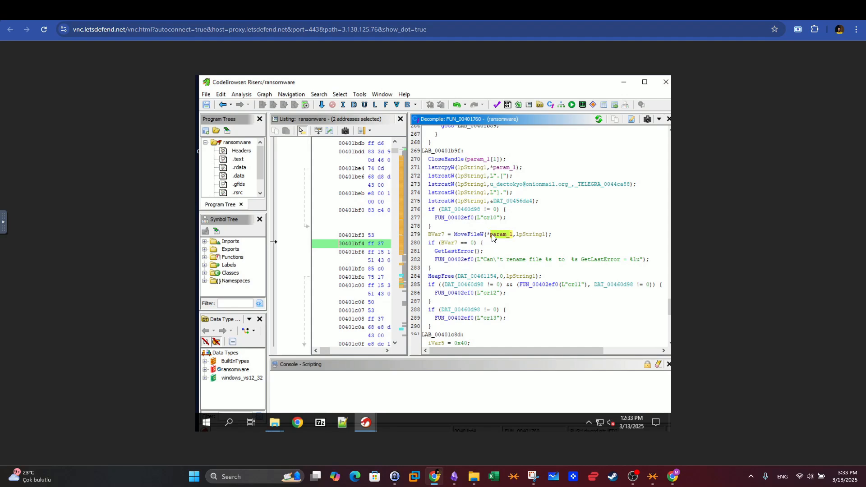
scroll(479, 218, "up", 1)
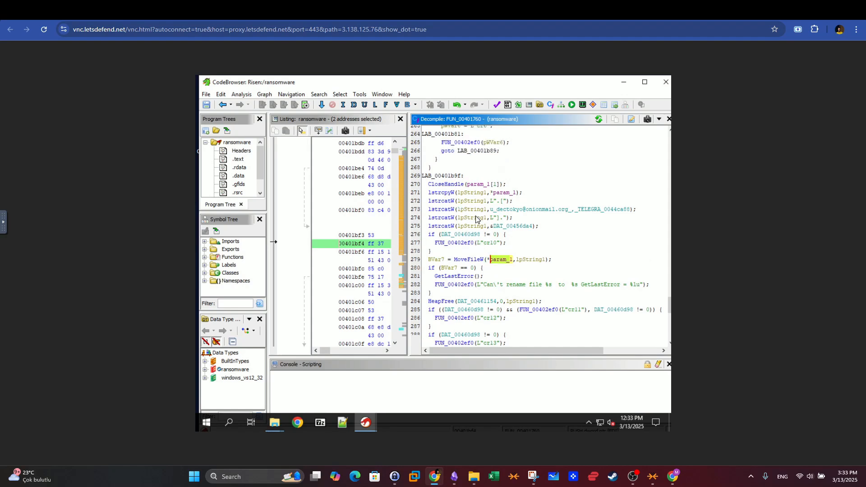
left_click(472, 185)
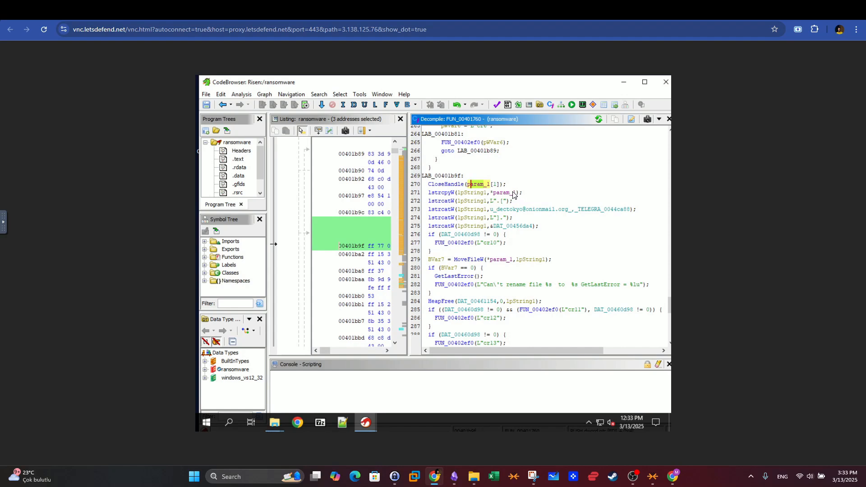
left_click(496, 192)
left_click(495, 193)
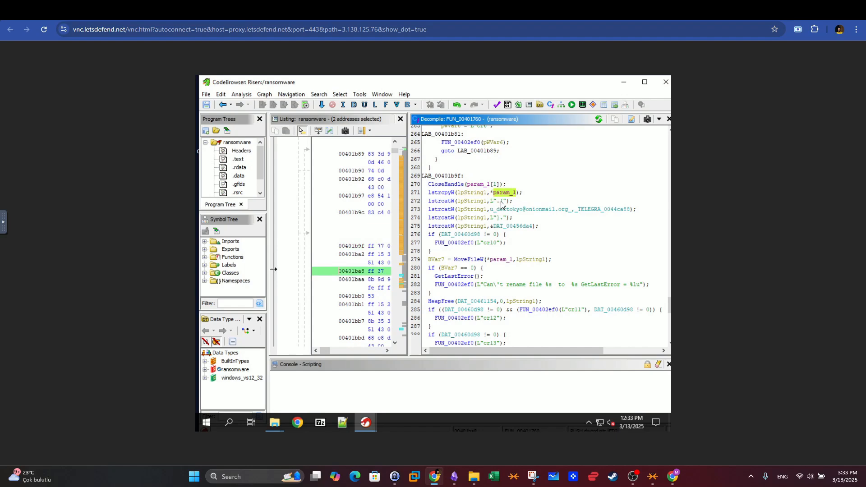
Inspect the strings the lstrcatW calls append to lpString1, including the contact e-mail string and DAT_00456da4.
left_click(496, 201)
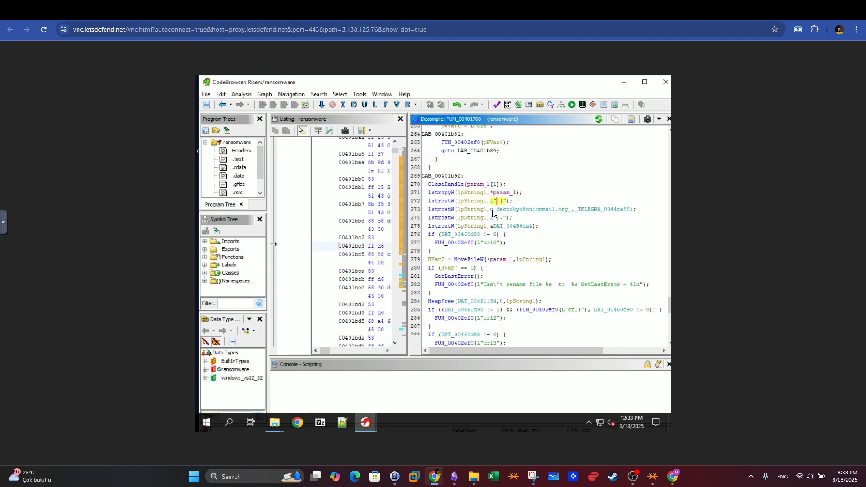
left_click_drag(492, 210, 626, 214)
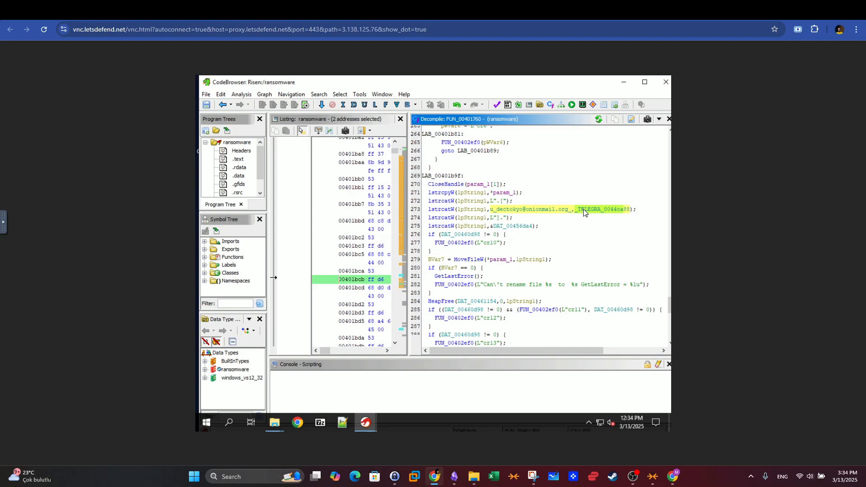
left_click(503, 219)
left_click_drag(491, 227, 535, 228)
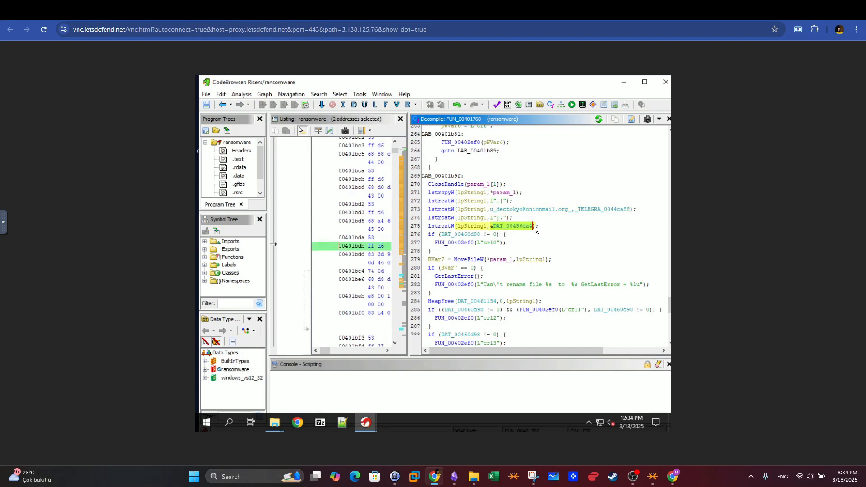
left_click(494, 210)
left_click_drag(528, 211, 631, 212)
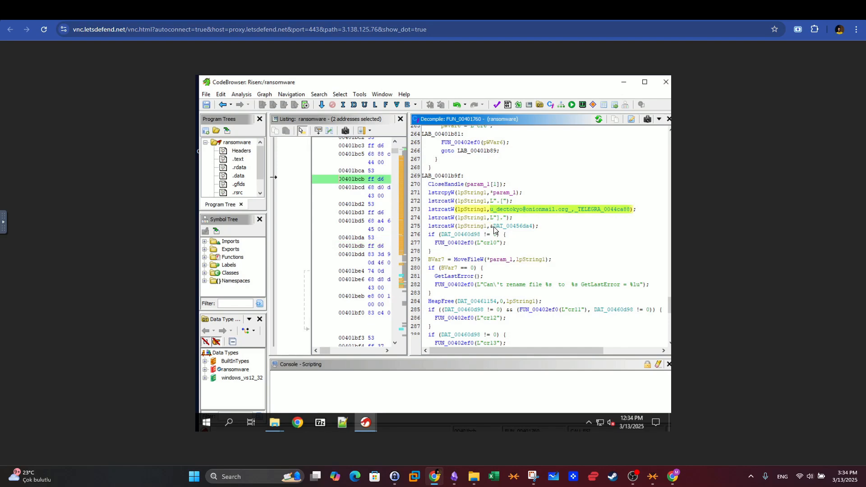
Inspect the DAT_00456da4 argument of the last lstrcatW call and the data type of lpString1.
left_click(510, 227)
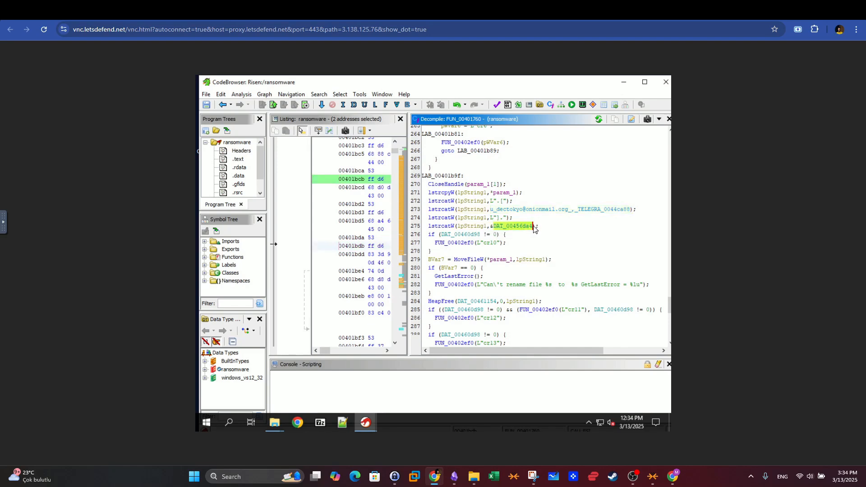
left_click(534, 227)
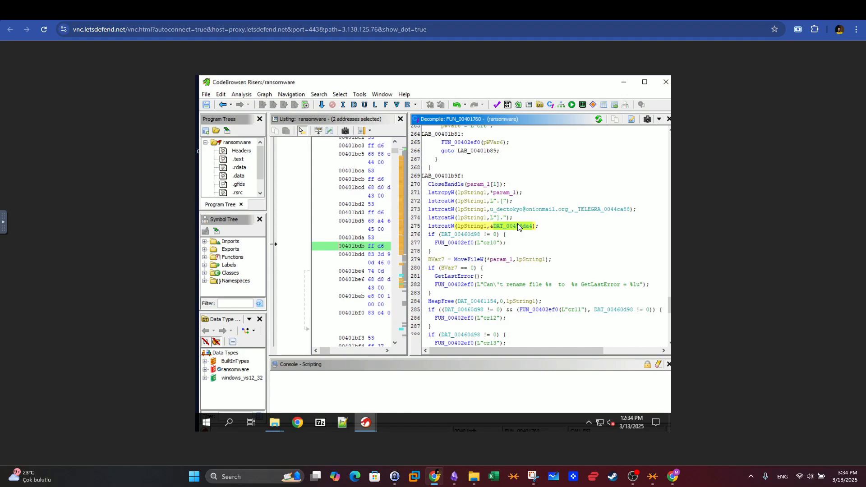
mouse_move(463, 197)
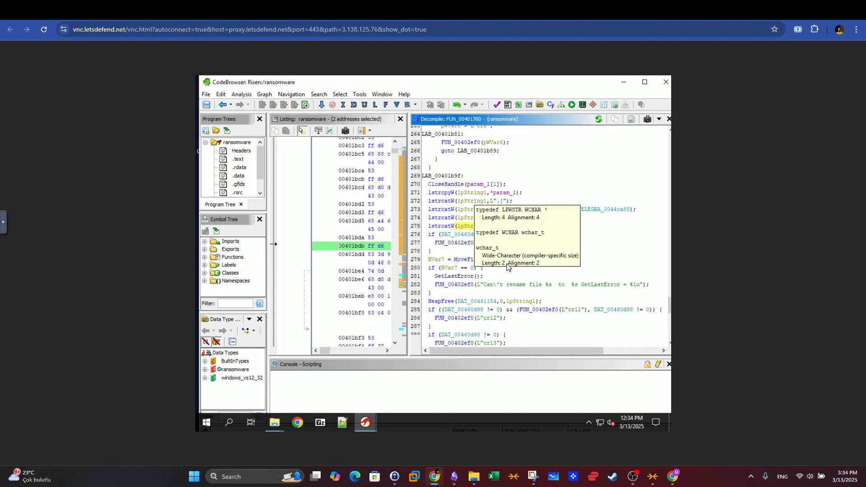
Search the program text for all listing display matches of "Crypt".
left_click(340, 94)
mouse_move(321, 95)
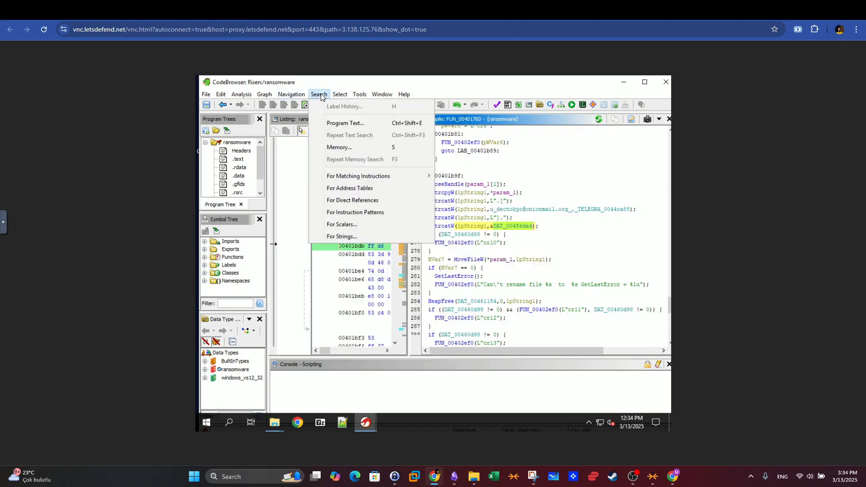
left_click(333, 122)
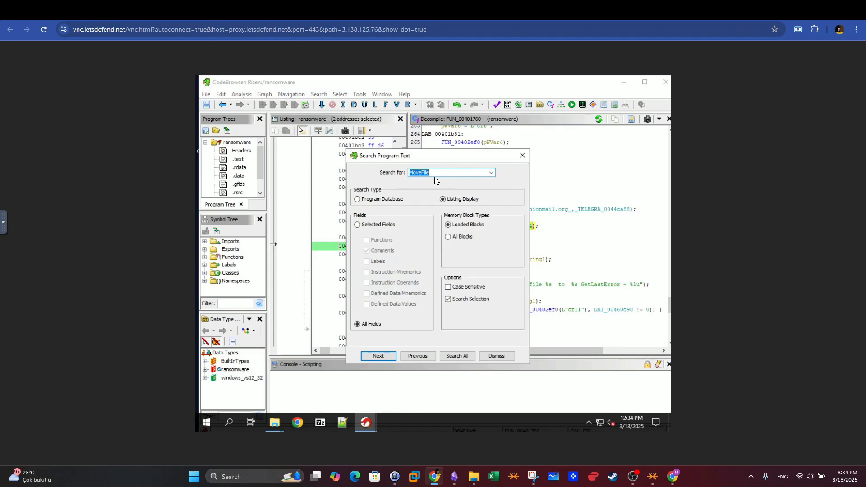
type("Crypt")
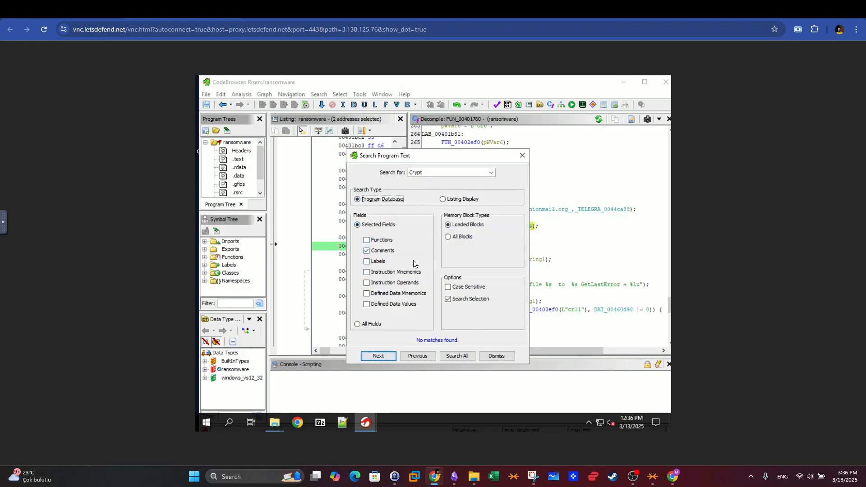
left_click(378, 240)
left_click(378, 262)
left_click(457, 356)
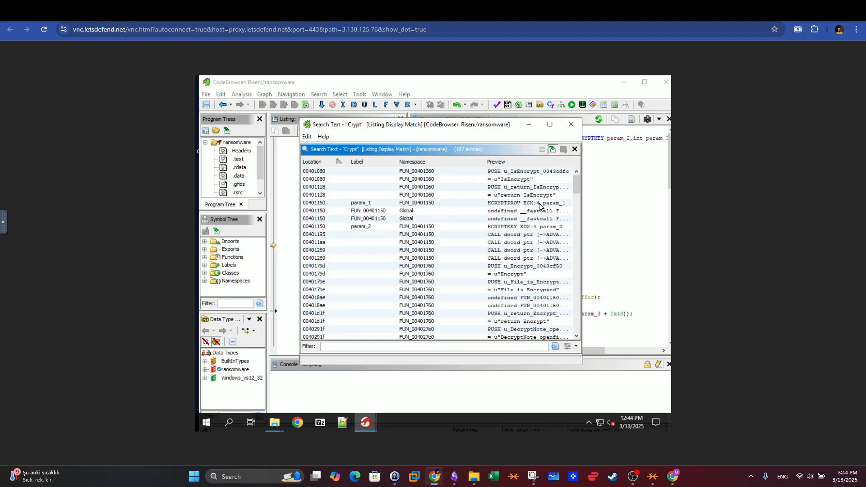
Browse the Crypt matches in FUN_00403760, stepping back through the entries from the CryptExportKey2 string.
left_click_drag(576, 191, 571, 227)
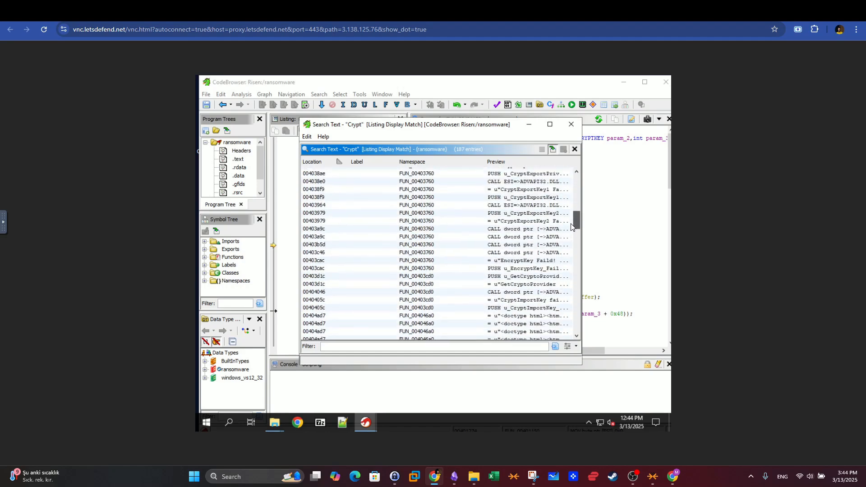
left_click(519, 221)
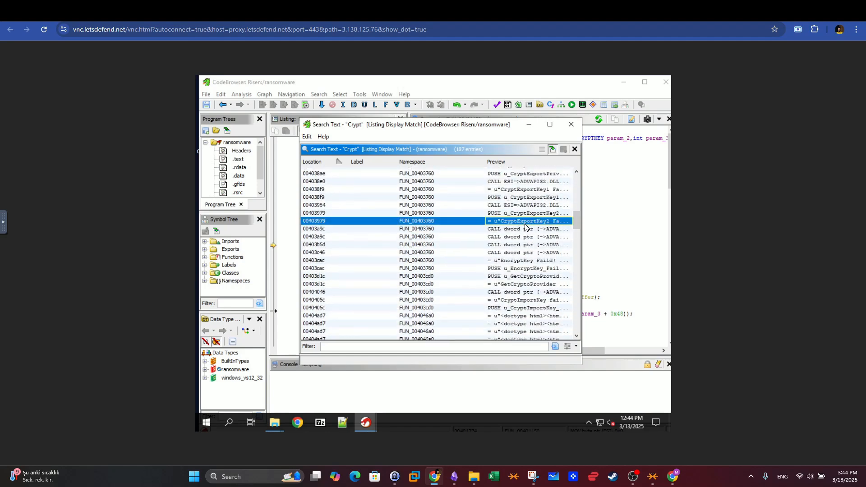
key("Up")
key("Up")
key("Up")
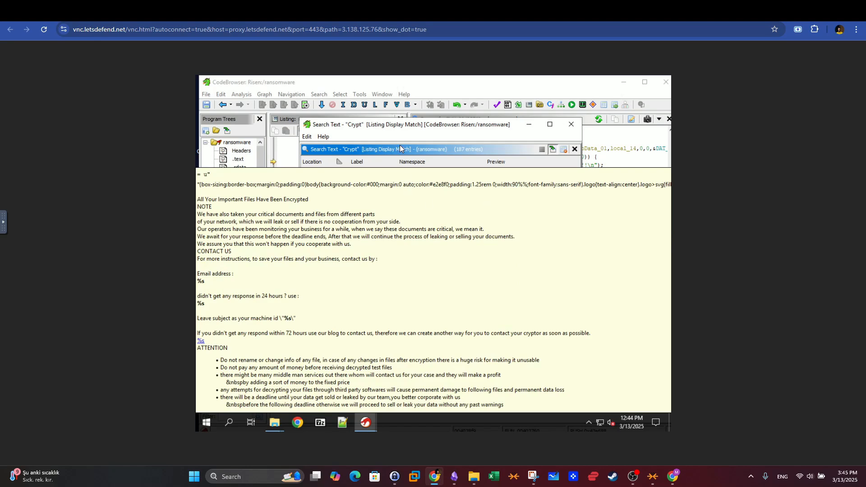
Check the CryptImportKey string match in FUN_00403cd0 and review the matches following it.
scroll(483, 261, "down", 2)
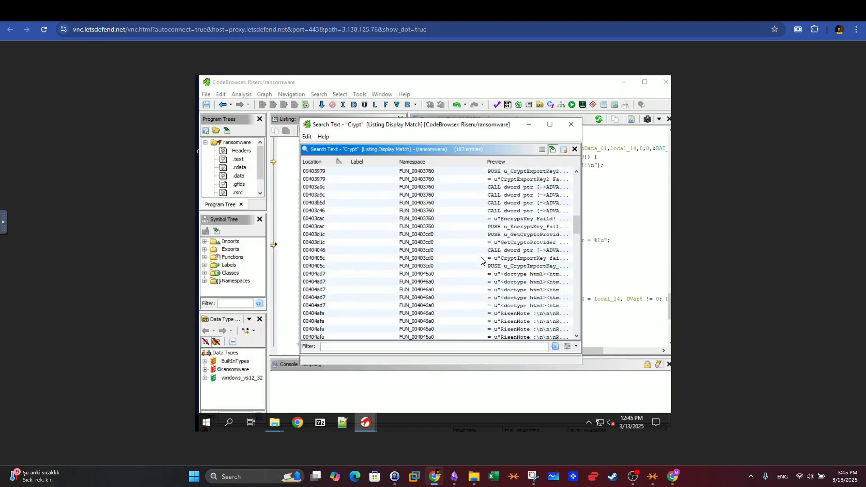
left_click(521, 235)
left_click(515, 258)
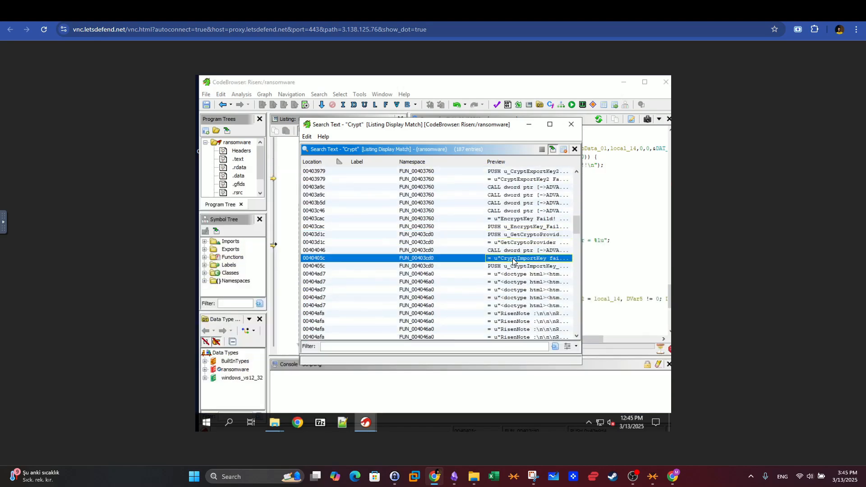
scroll(512, 262, "down", 4)
scroll(513, 260, "down", 2)
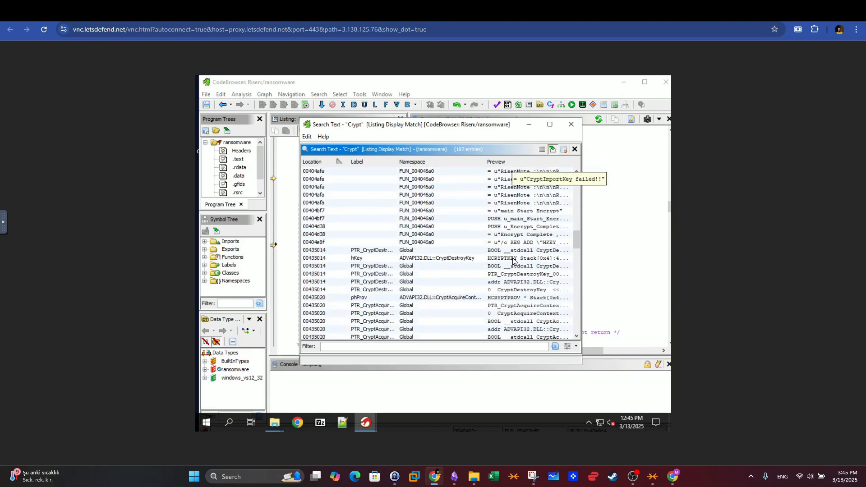
Go to the first IsEncrypt match in FUN_00401060 and move the search results out of the way.
left_click_drag(577, 245, 567, 196)
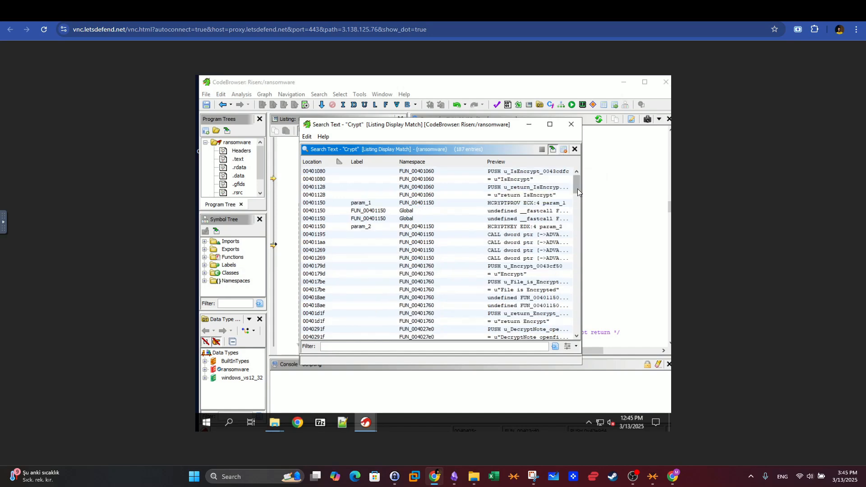
left_click(415, 170)
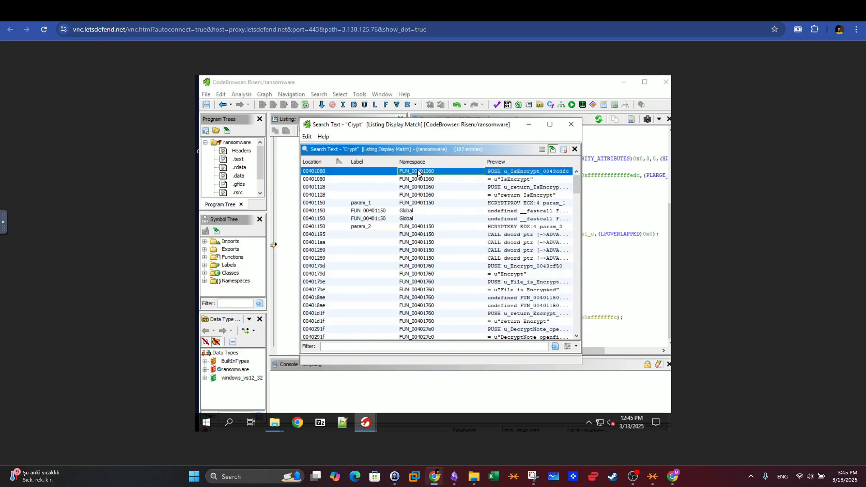
left_click(532, 130)
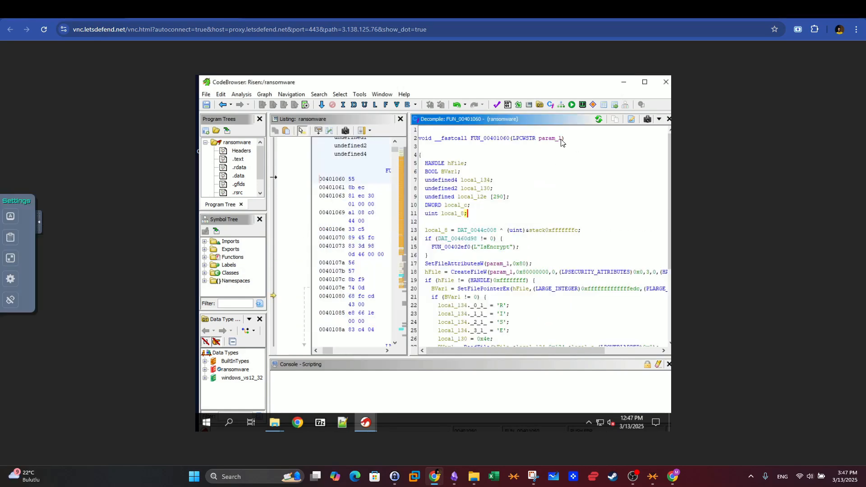
Examine the param_1 parameter of FUN_00401060 and the conditional FUN_00402ef0 call that passes "IsEncrypt".
left_click(541, 139)
mouse_move(492, 242)
left_click(491, 247)
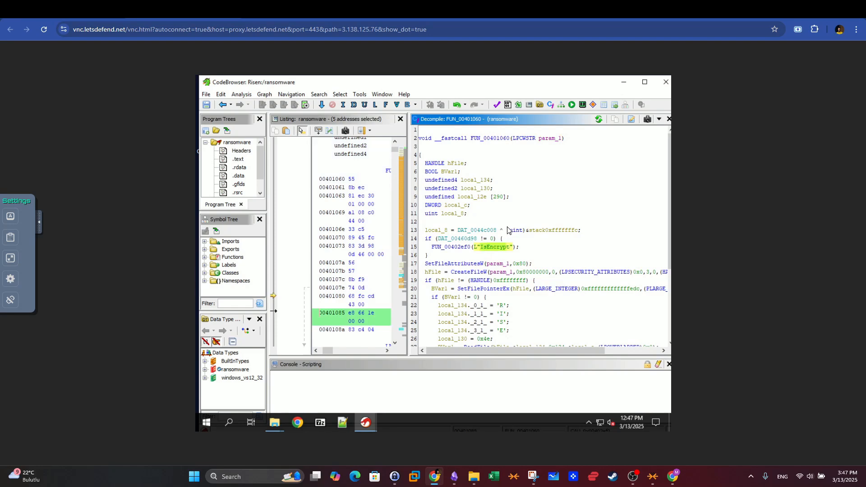
left_click(551, 139)
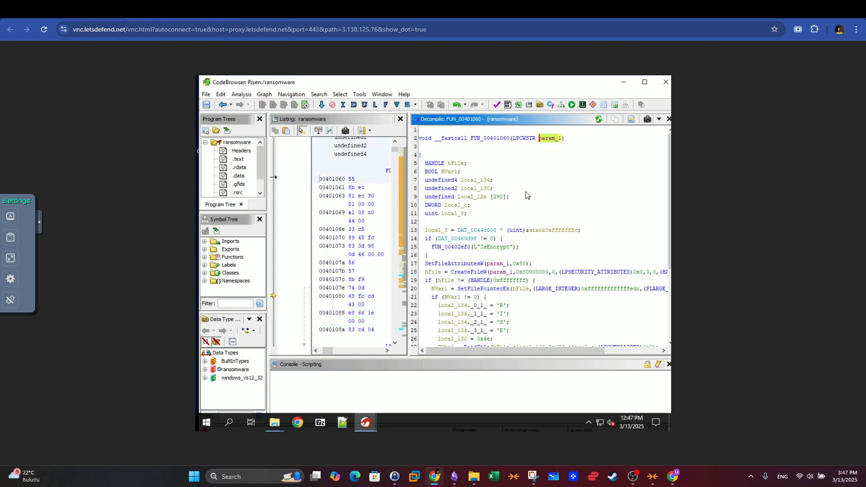
left_click_drag(523, 251, 445, 237)
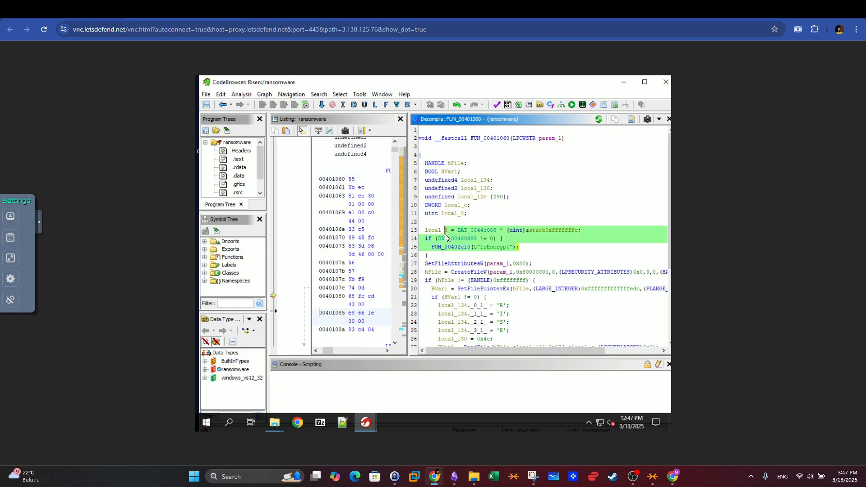
Inspect the SetFileAttributesW call in FUN_00401060 and its 0x80 attribute argument.
scroll(484, 215, "down", 2)
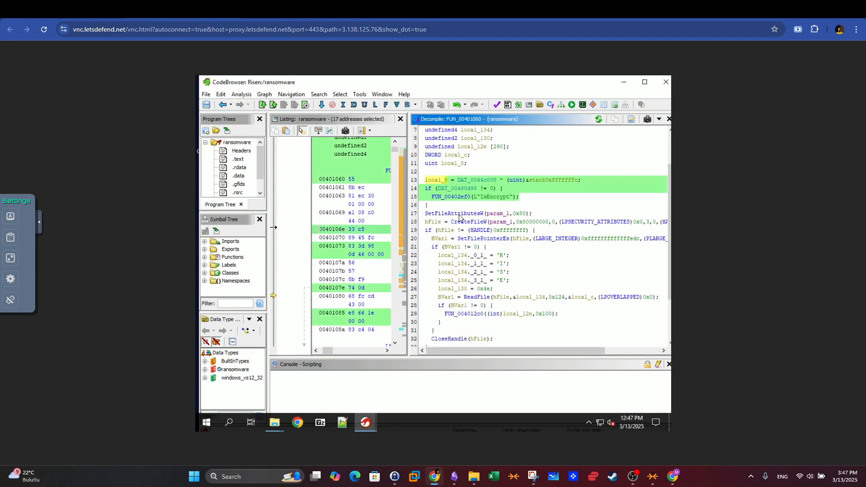
left_click(449, 215)
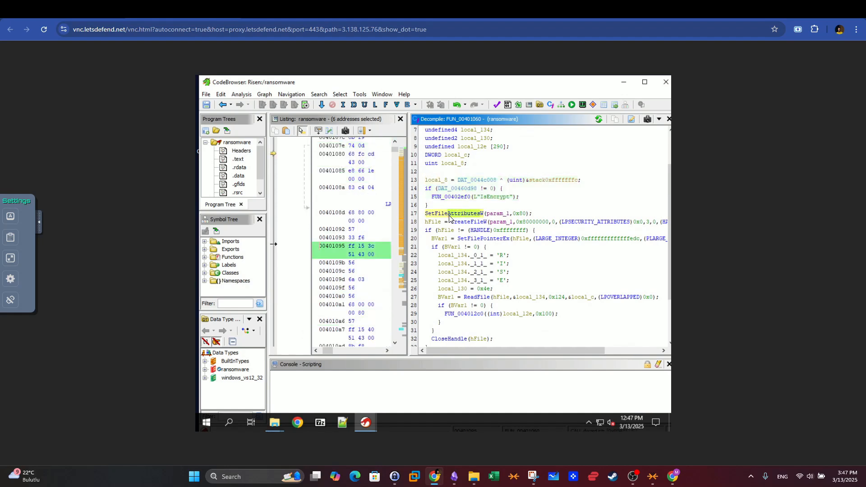
left_click(518, 214)
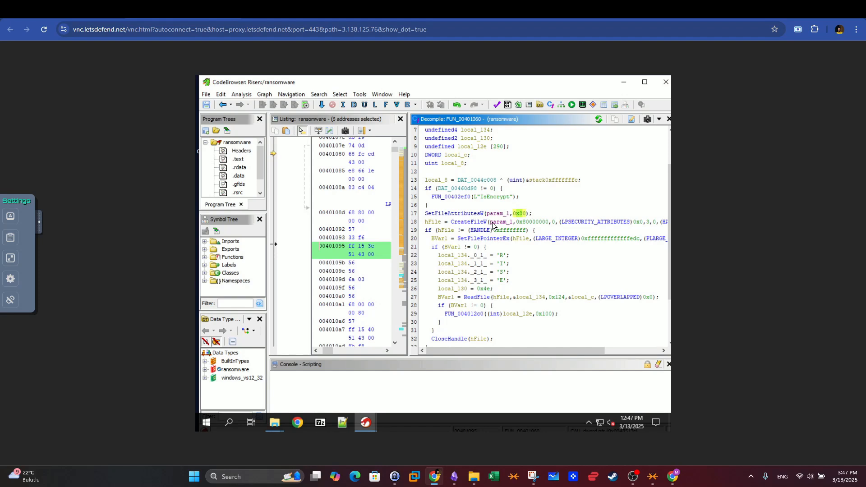
Inspect the CreateFileW signature, its param_1 argument and the hFile handle check following the call.
mouse_move(467, 227)
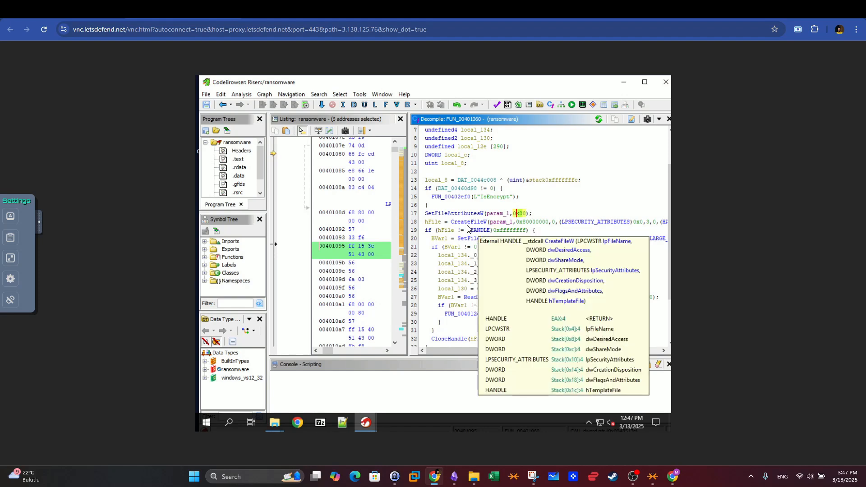
left_click(541, 231)
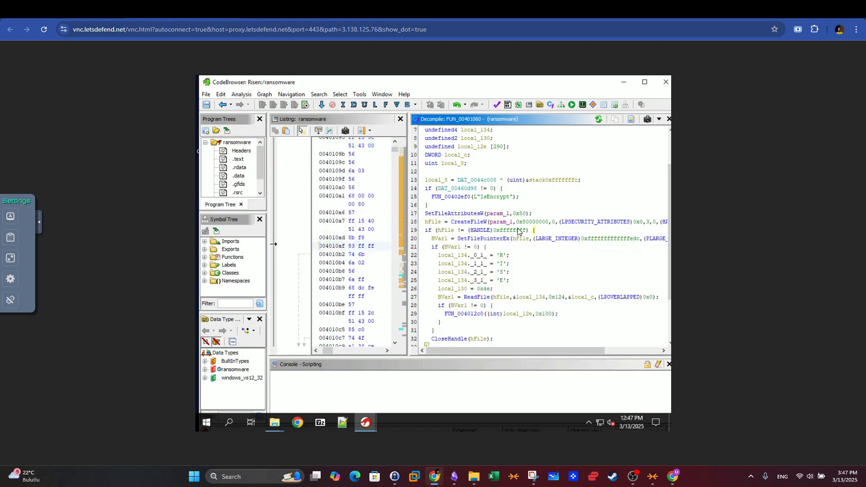
mouse_move(516, 240)
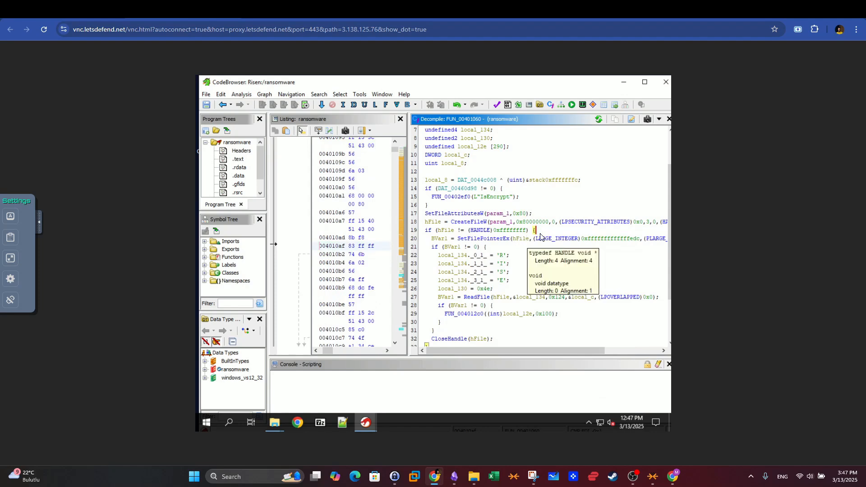
left_click(498, 223)
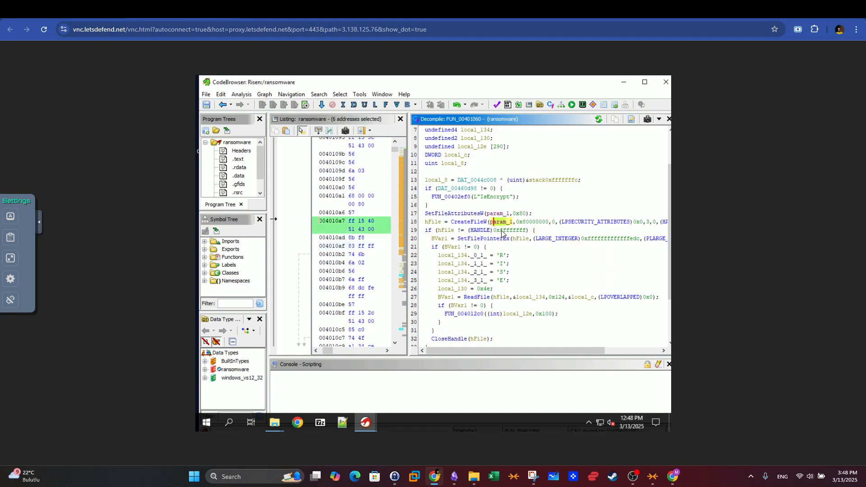
Inspect the SetFilePointerEx call in FUN_00401060, including its LARGE_INTEGER offset and remaining arguments.
scroll(502, 235, "down", 1)
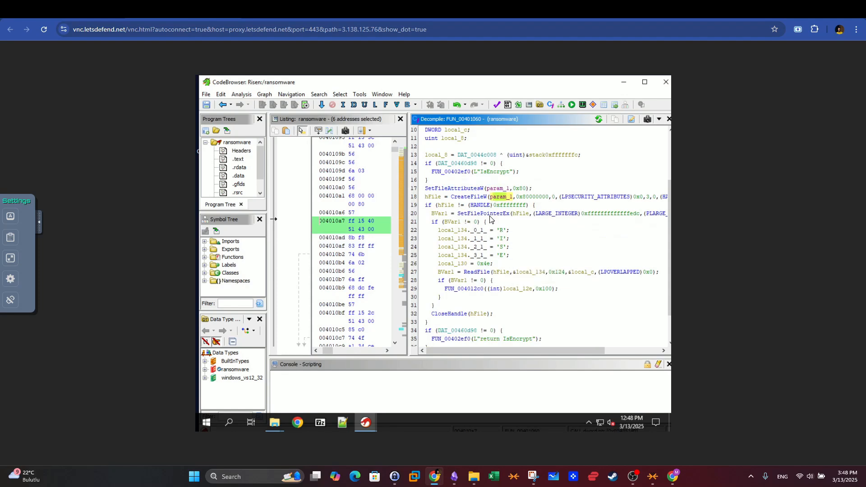
mouse_move(491, 219)
left_click(459, 213)
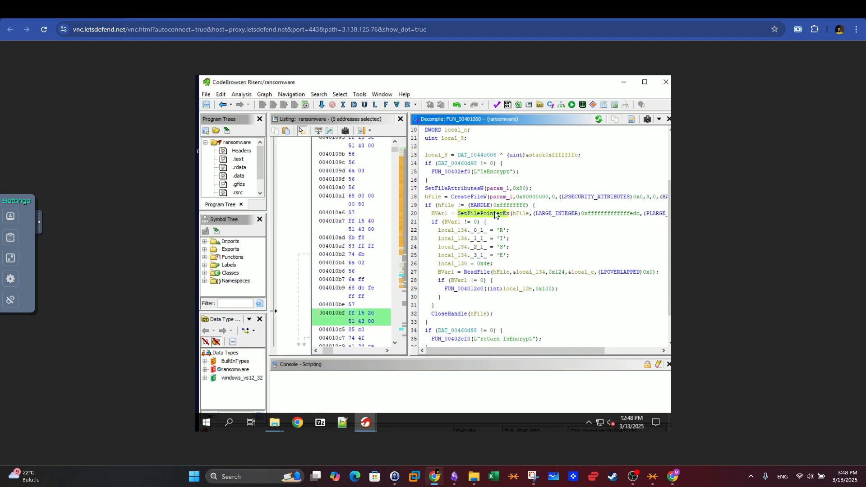
left_click(508, 216)
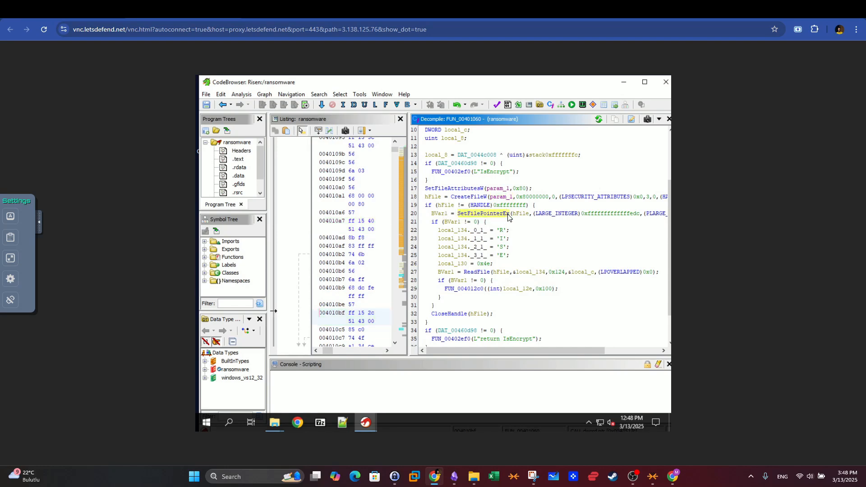
left_click(483, 212)
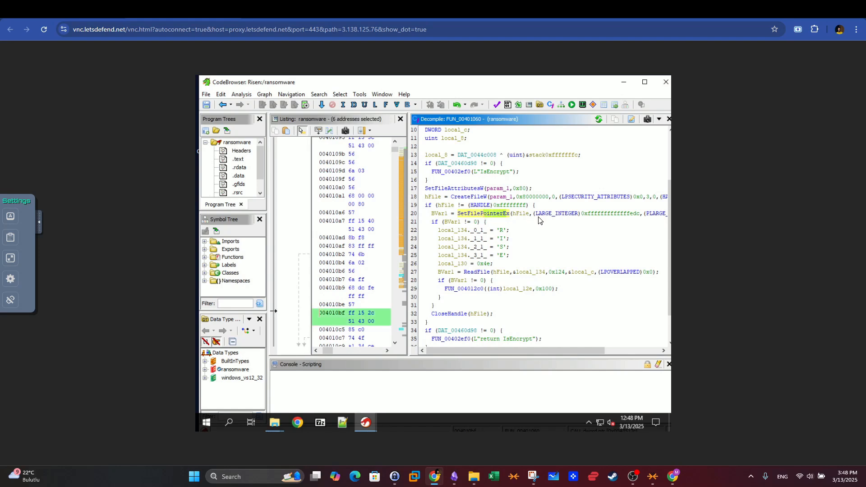
mouse_move(539, 220)
left_click_drag(559, 350, 605, 348)
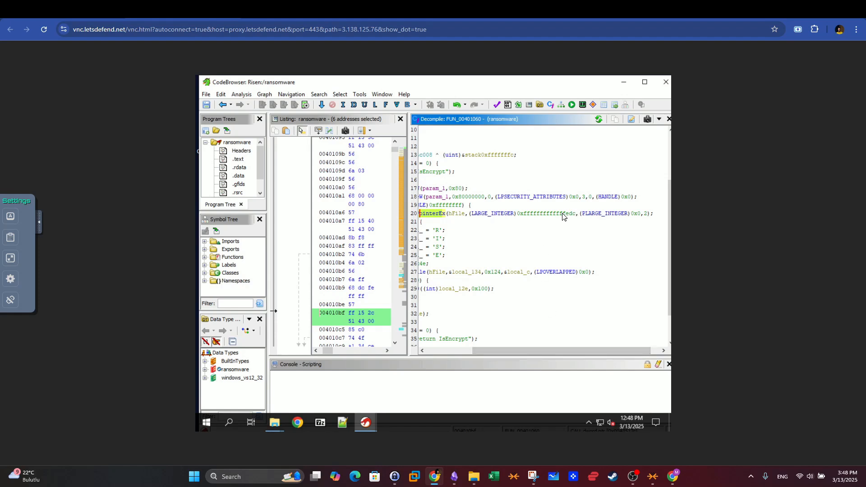
left_click(543, 214)
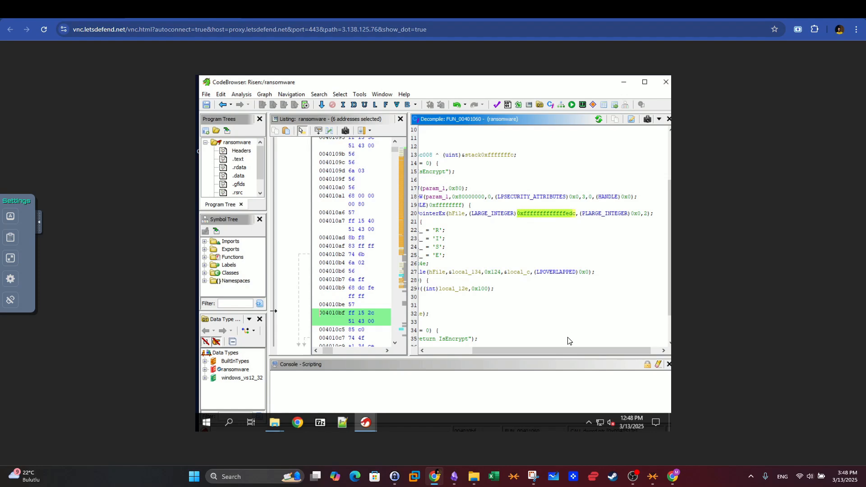
left_click_drag(570, 353, 506, 353)
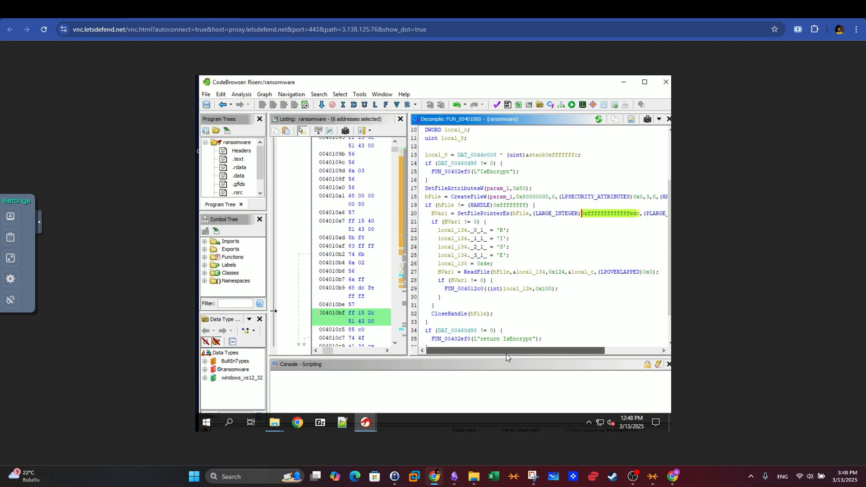
Examine the characters 'R', 'I', 'S', 'E' and the 0x4e value assigned before the ReadFile call in FUN_00401060.
scroll(533, 229, "down", 2)
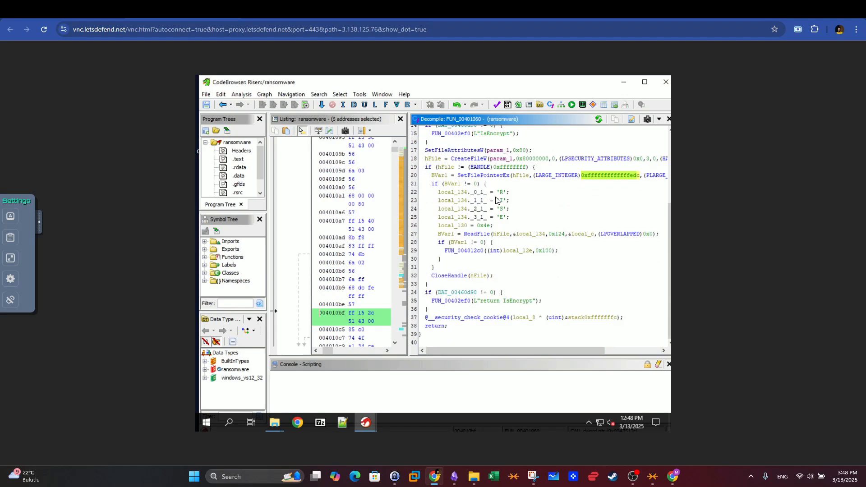
left_click(467, 236)
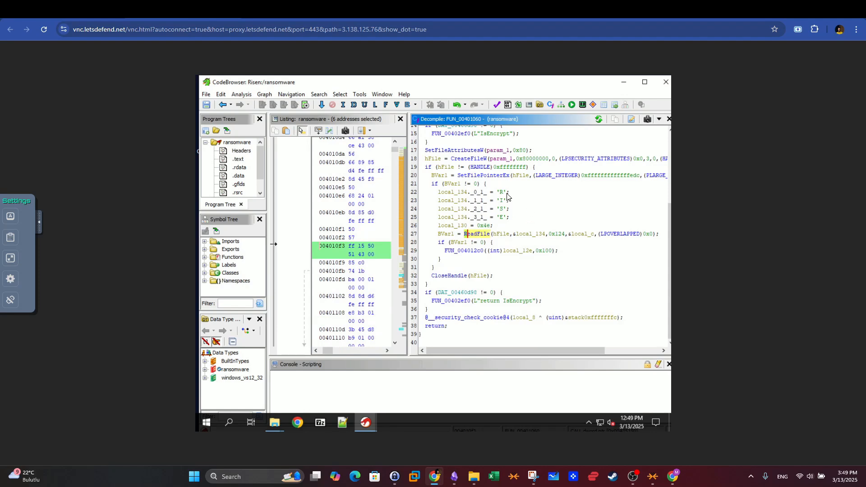
left_click(502, 200)
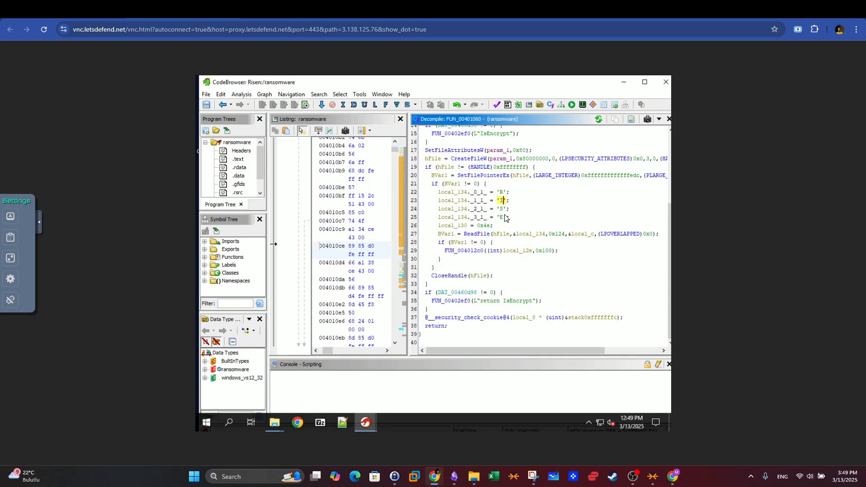
left_click(504, 216)
mouse_move(503, 225)
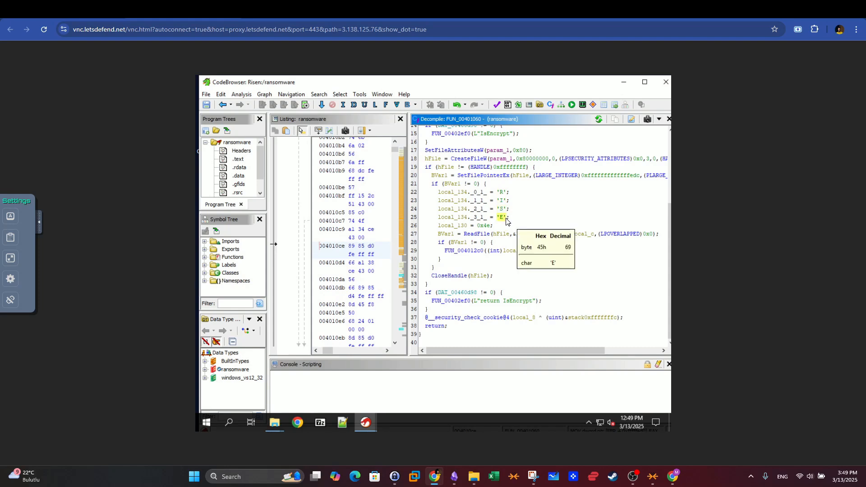
left_click(480, 227)
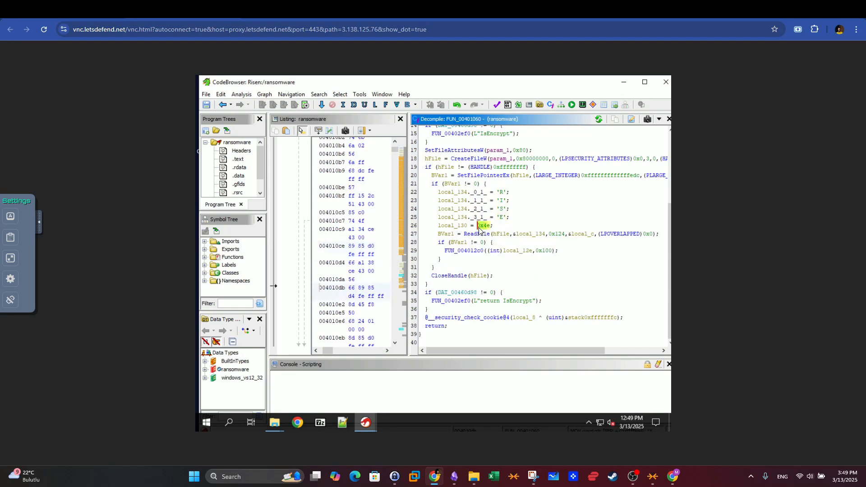
double_click(479, 229)
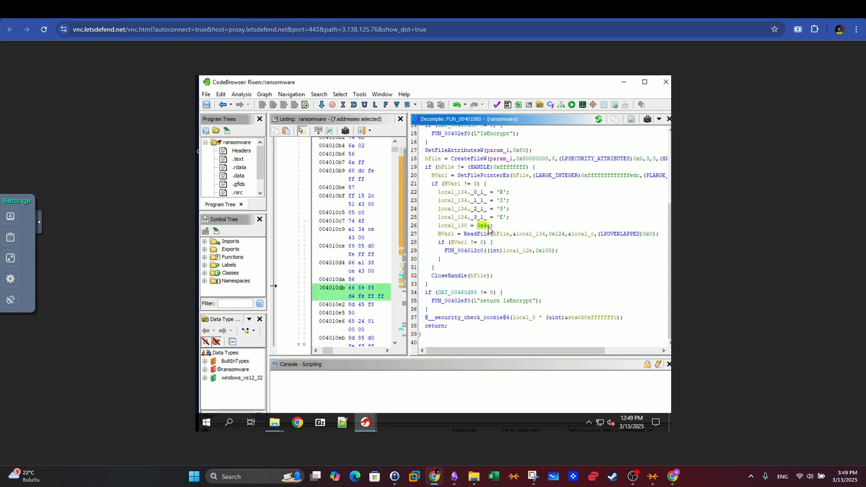
mouse_move(488, 229)
Inspect the ReadFile call in FUN_00401060 and the conditional FUN_004012c0 call that follows it.
left_click(473, 234)
left_click(485, 235)
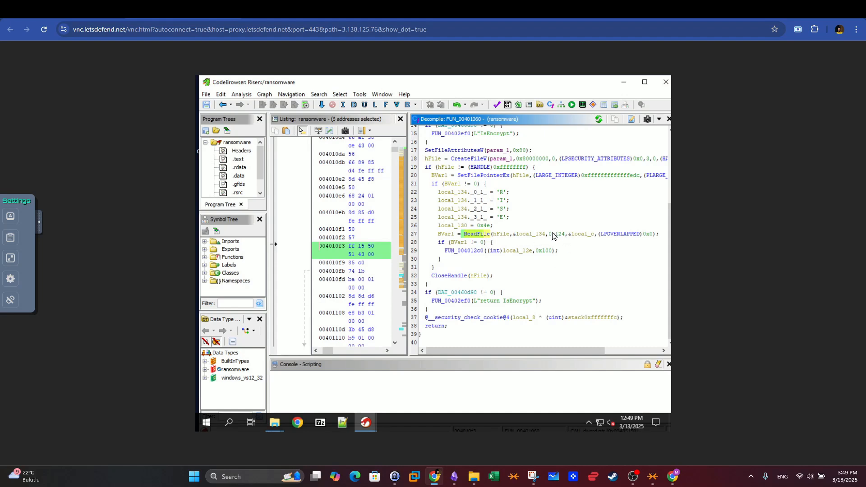
left_click(441, 242)
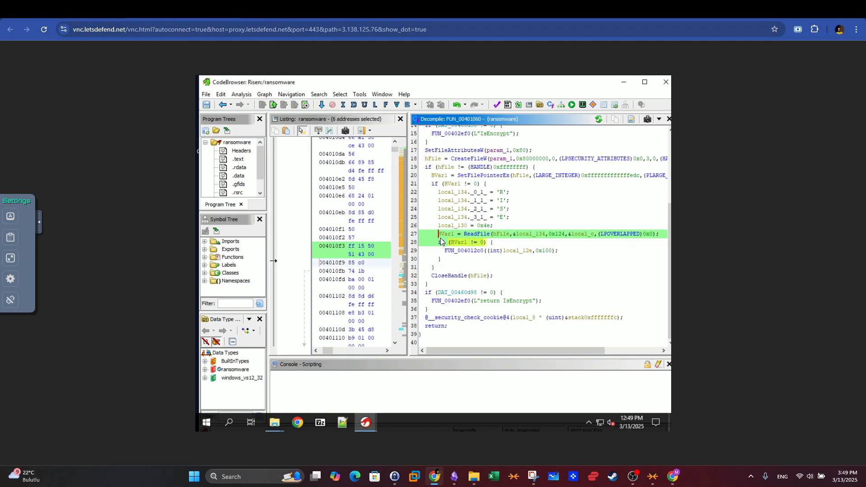
left_click_drag(440, 239, 484, 254)
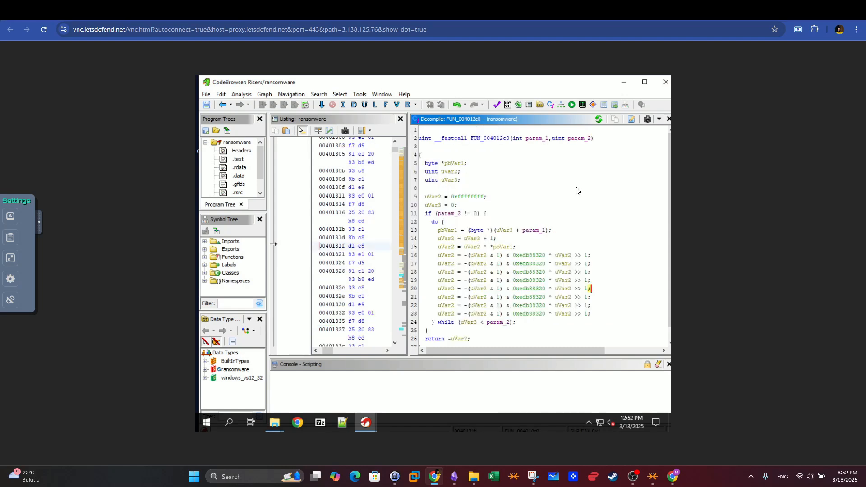
Examine the parameters, local variable declarations and initial uVar2 value 0xffffffff in FUN_004012c0.
left_click(531, 140)
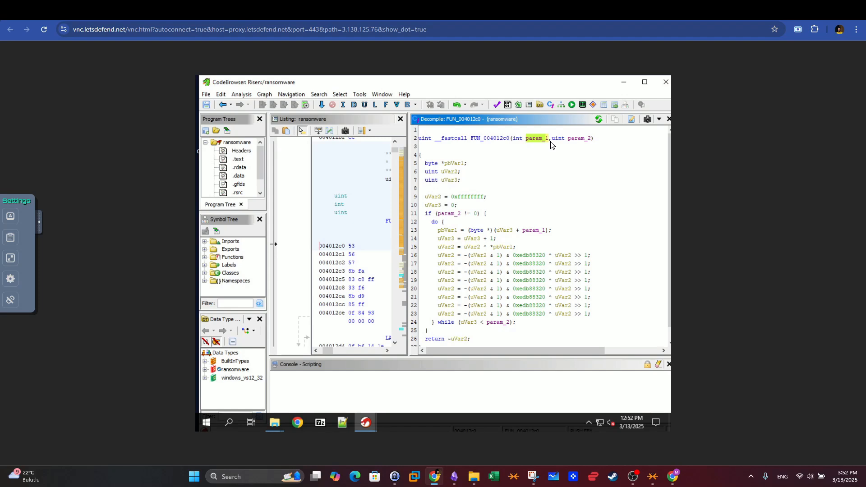
left_click(592, 138)
left_click_drag(461, 181, 437, 164)
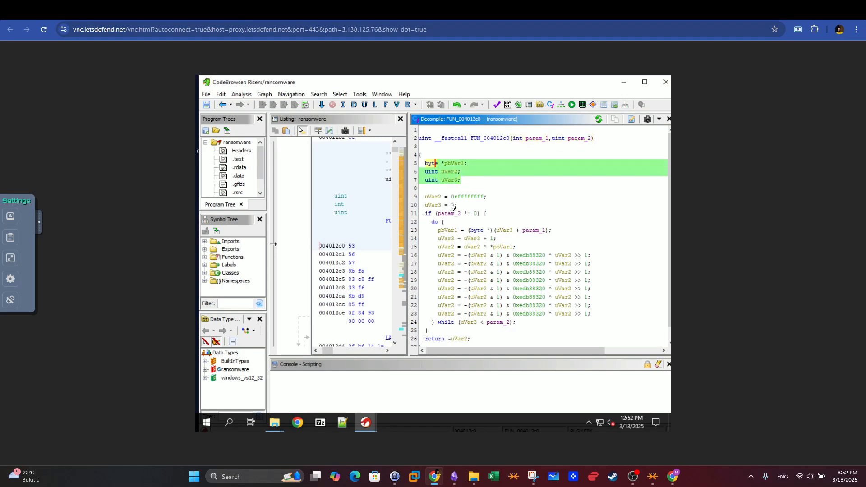
left_click(430, 197)
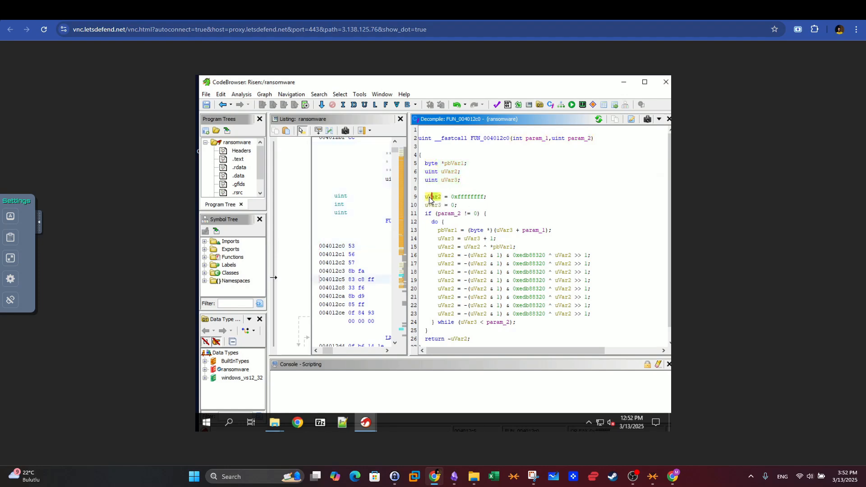
left_click(454, 198)
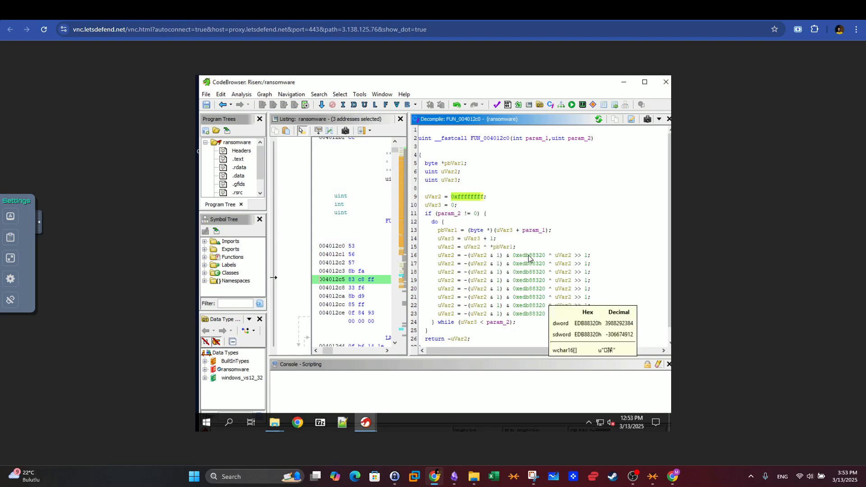
Inspect the 0xedb88320 constant, the pbVar1 byte pointer and the XOR operation inside the FUN_004012c0 loop.
mouse_move(530, 271)
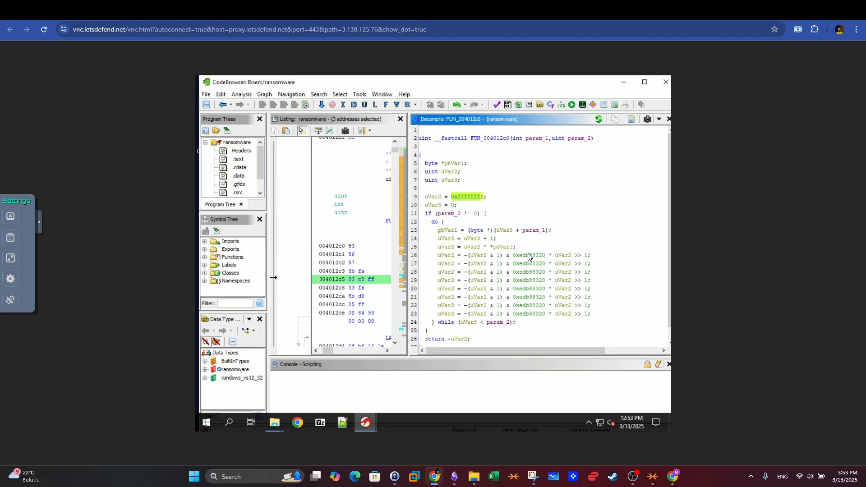
mouse_move(536, 314)
mouse_move(507, 230)
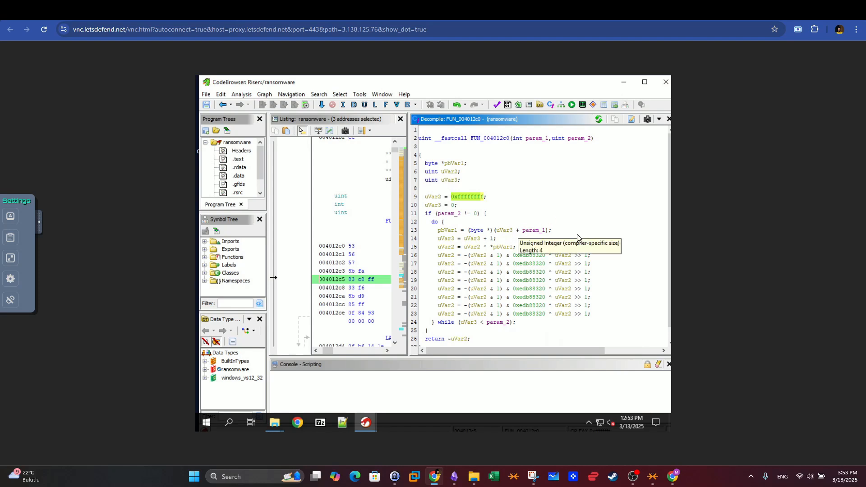
left_click(438, 231)
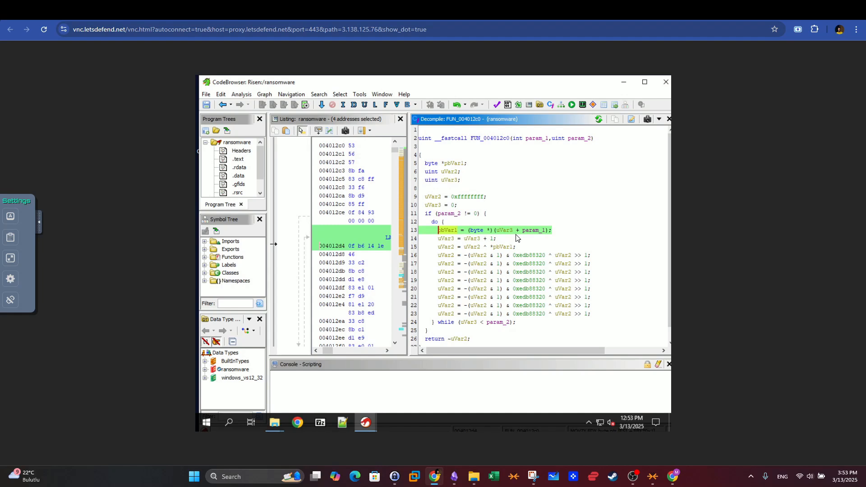
left_click(484, 247)
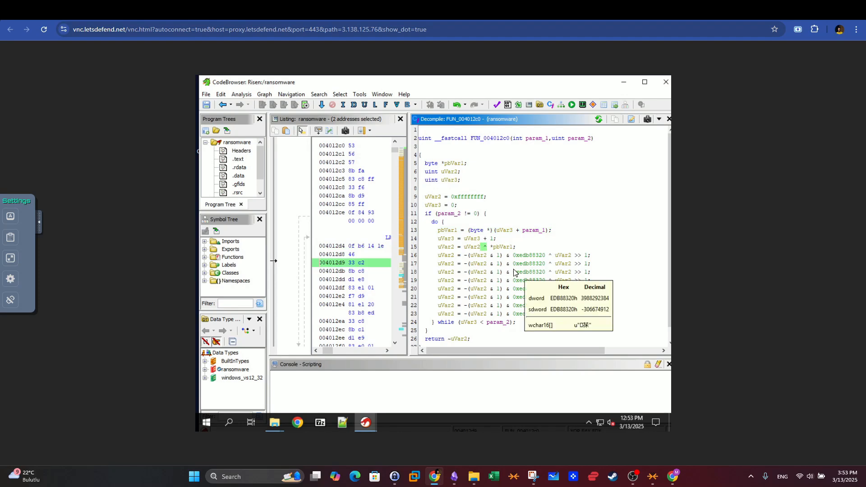
Examine the repeated one-bit right shifts of uVar2 in the FUN_004012c0 loop.
left_click(585, 255)
left_click(585, 264)
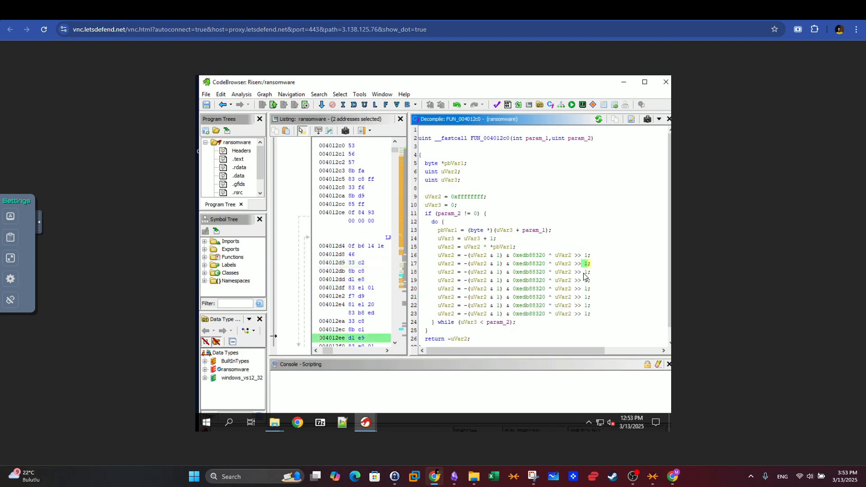
left_click(584, 272)
left_click(585, 280)
left_click(584, 288)
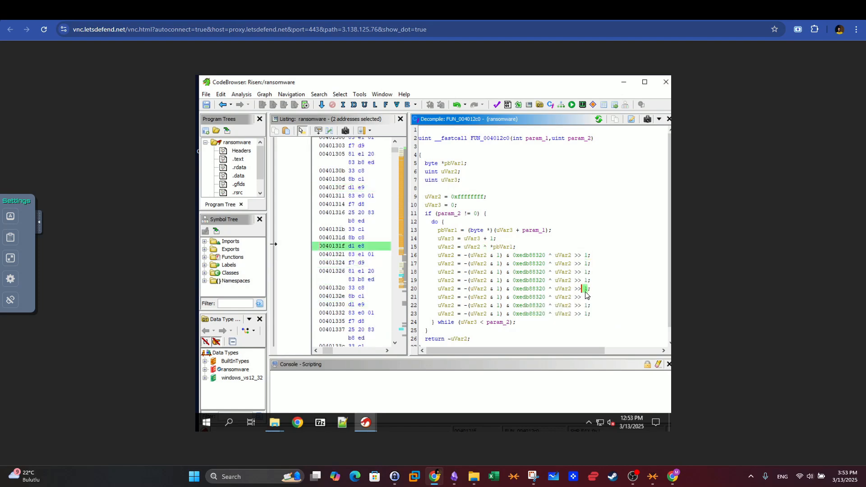
mouse_move(586, 296)
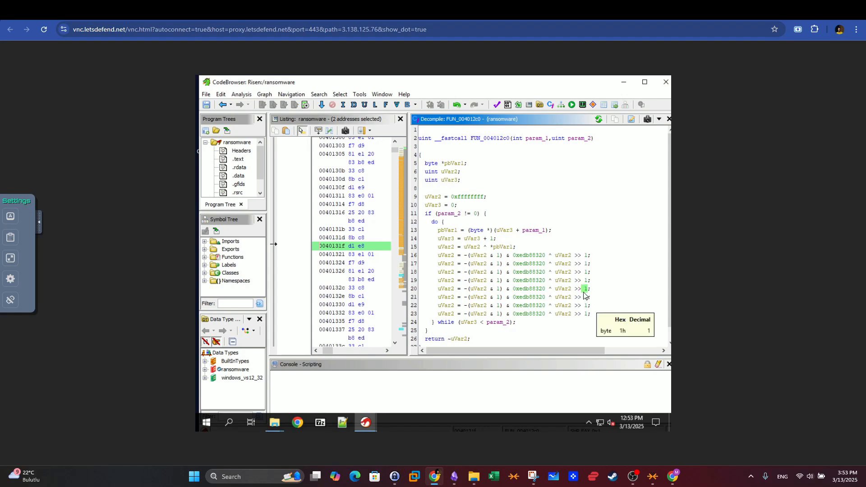
Review the uVar2 and uVar3 initializations and the negated uVar2 return value of FUN_004012c0.
left_click_drag(489, 203, 434, 197)
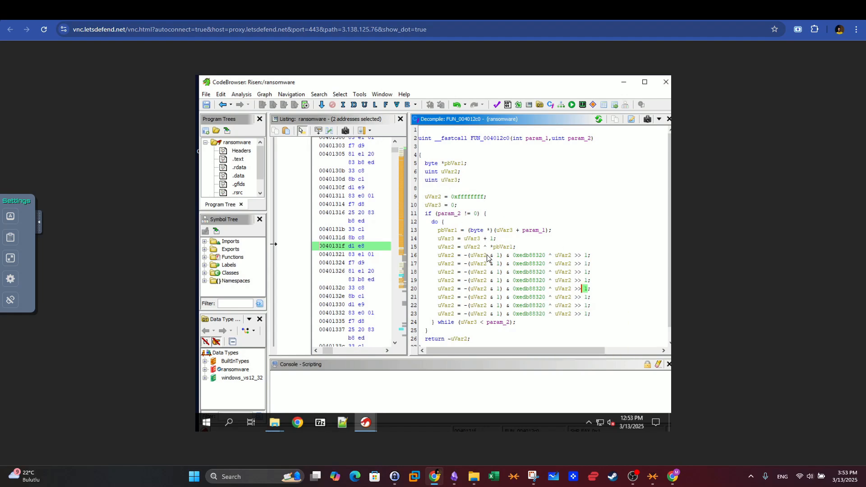
scroll(513, 290, "down", 1)
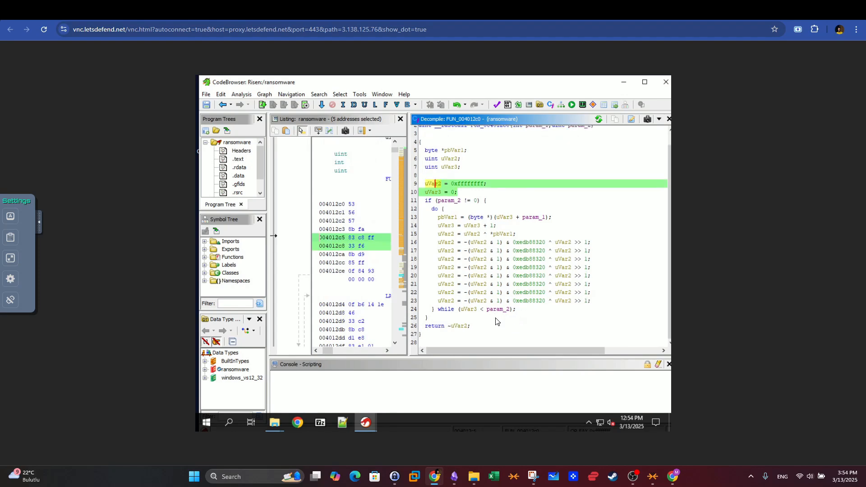
left_click(450, 327)
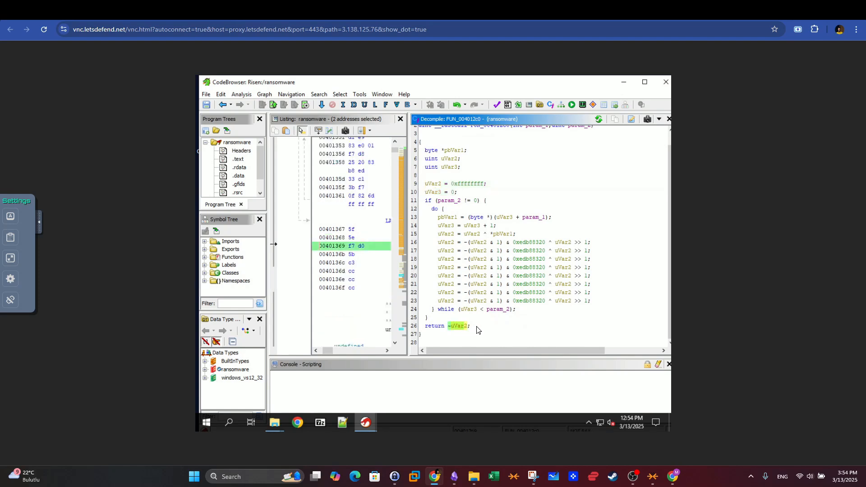
left_click(475, 327)
left_click_drag(446, 327, 450, 328)
left_click(450, 328)
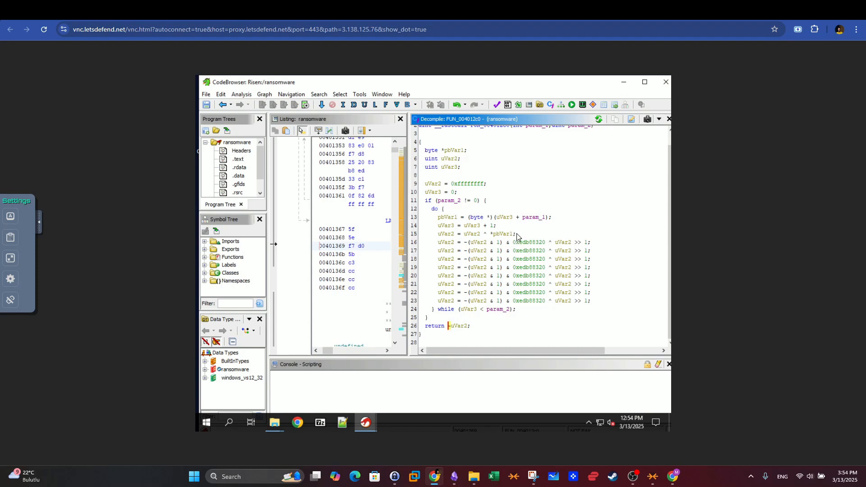
Go back to the "Crypt" text search results and open the param_1 match of FUN_00401150 in the decompiler.
left_click(375, 420)
left_click(460, 383)
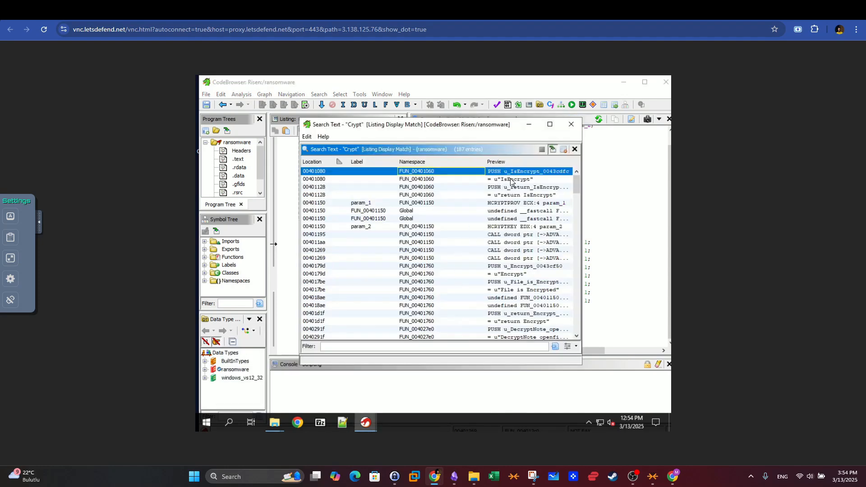
left_click(416, 179)
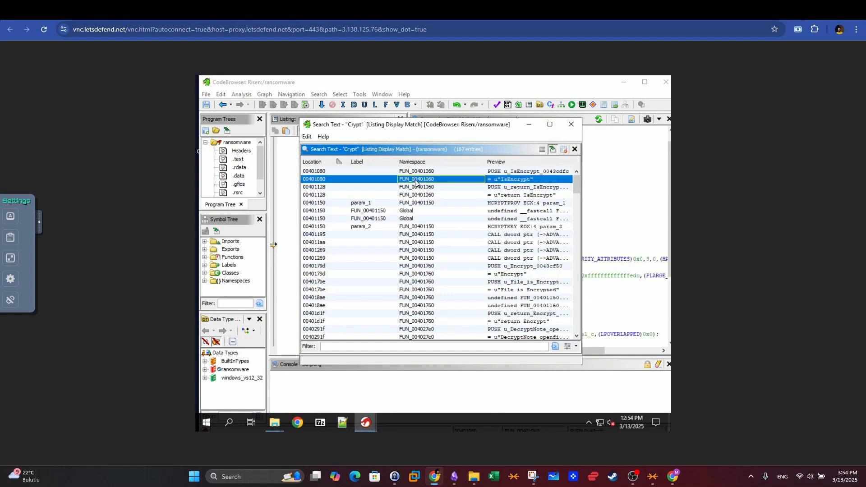
left_click_drag(502, 126, 379, 155)
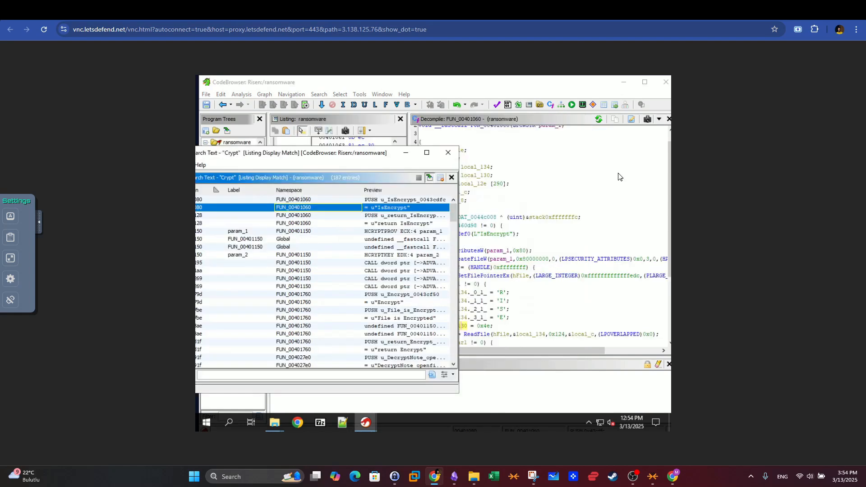
left_click(308, 217)
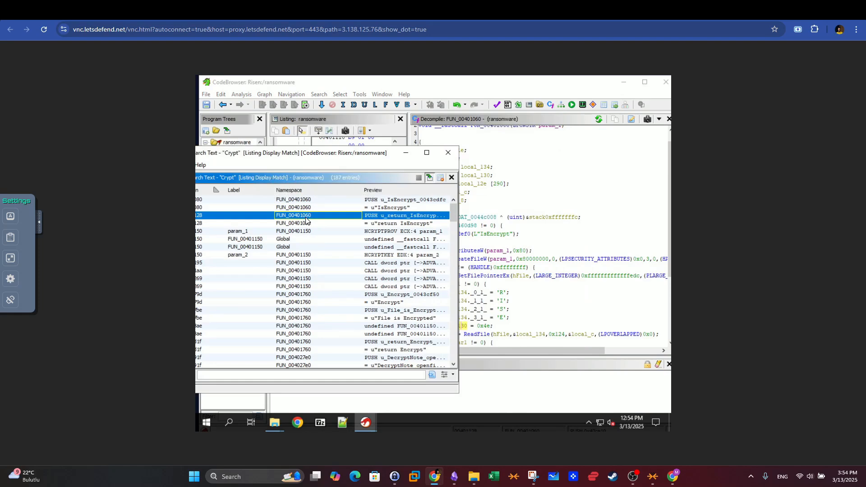
left_click(307, 224)
left_click(310, 232)
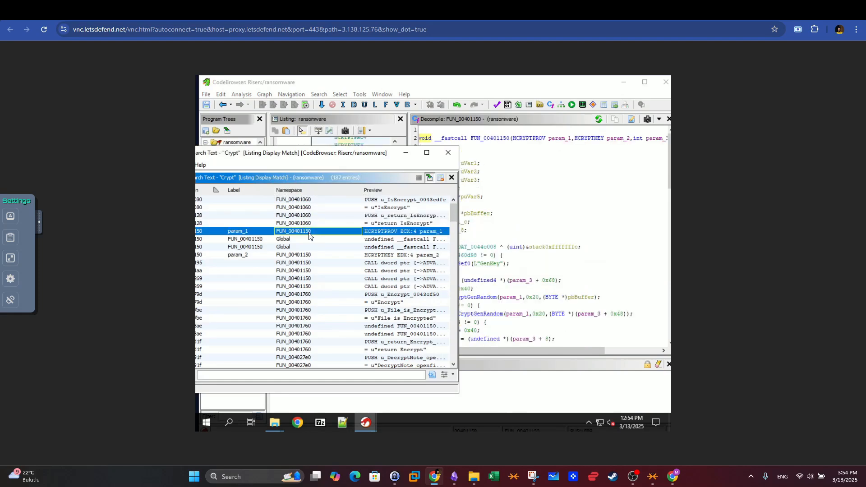
left_click(486, 173)
left_click(484, 173)
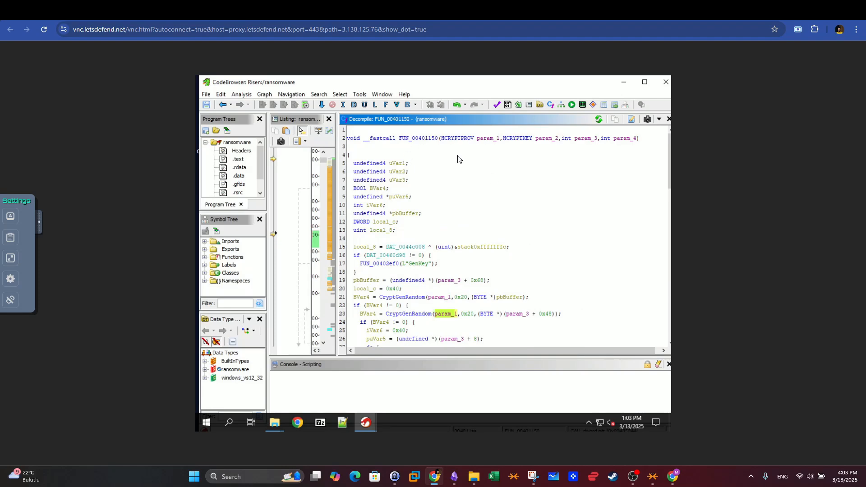
Inspect the HCRYPTPROV and HCRYPTKEY parameters in the FUN_00401150 signature.
left_click(468, 139)
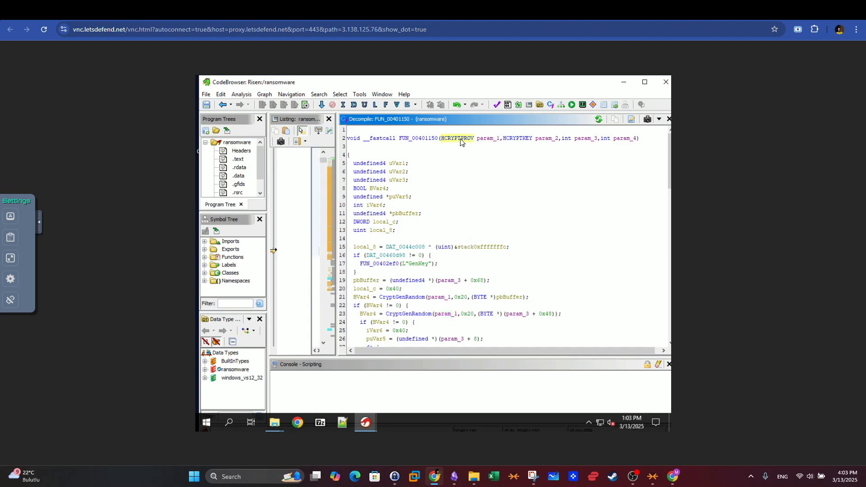
left_click(551, 139)
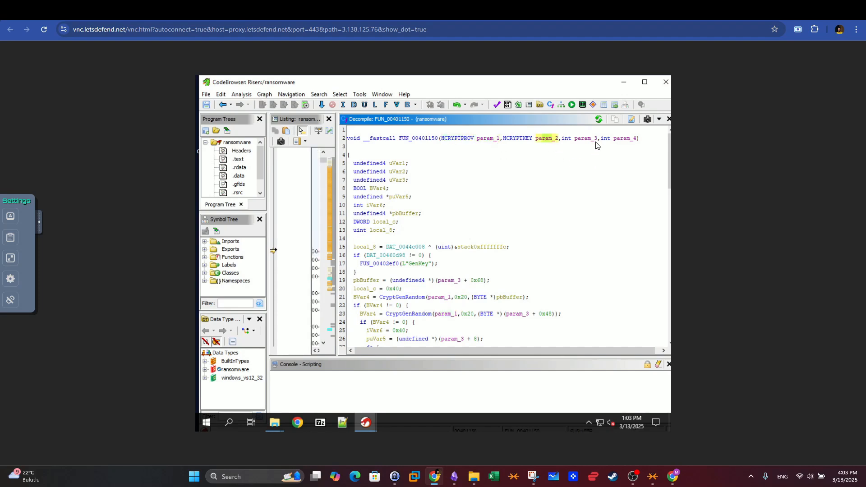
left_click(485, 140)
Examine the "GenKey" argument passed to FUN_00402ef0 and the first CryptGenRandom call in FUN_00401150.
scroll(428, 234, "down", 1)
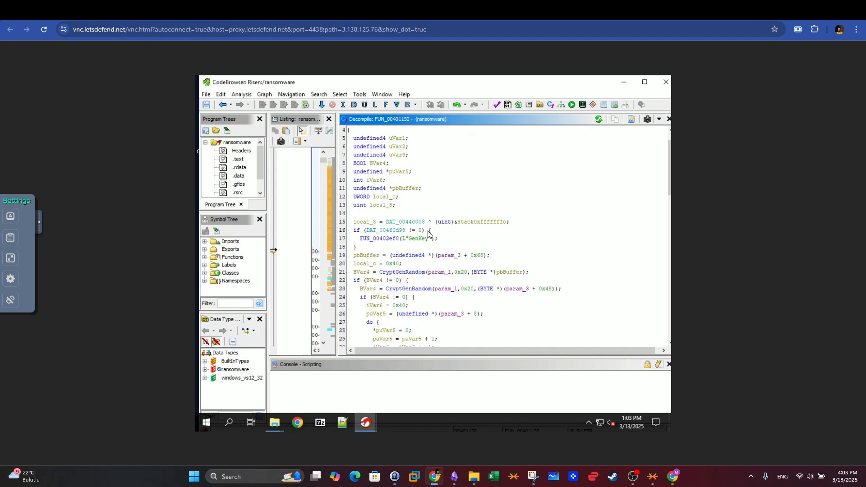
left_click(432, 239)
scroll(443, 218, "down", 3)
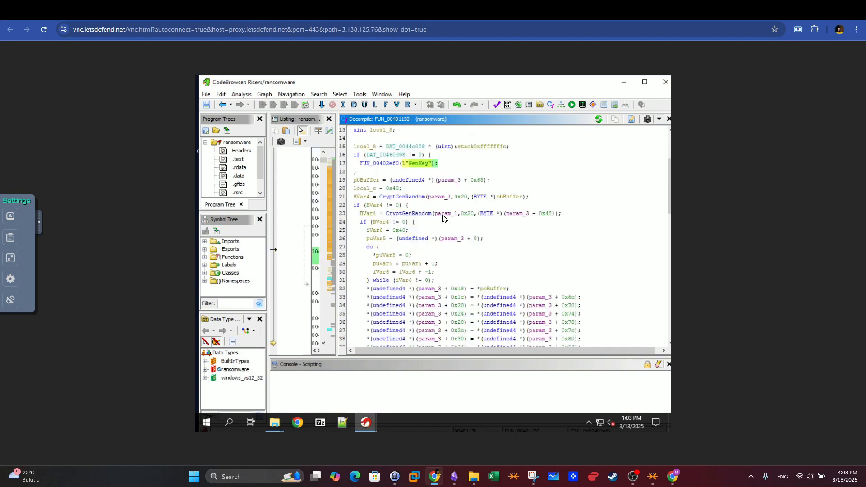
left_click(423, 197)
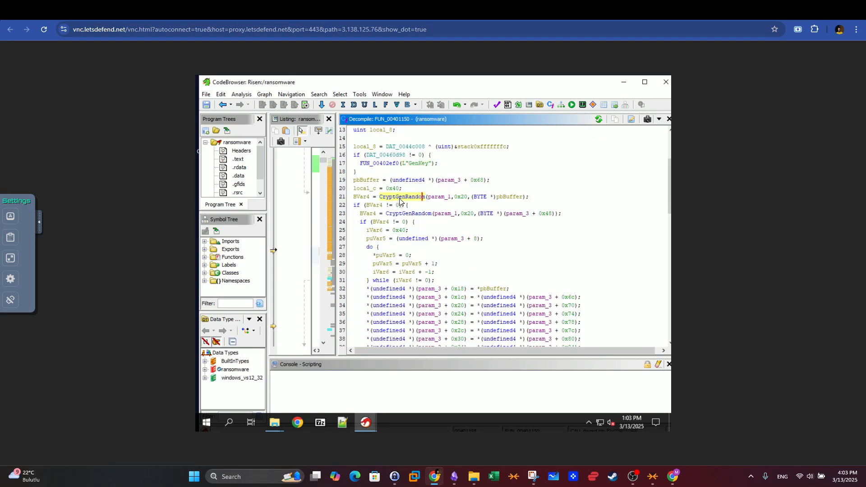
Examine the second CryptGenRandom call in FUN_00401150 and the param_3 assignments that follow it.
left_click(421, 213)
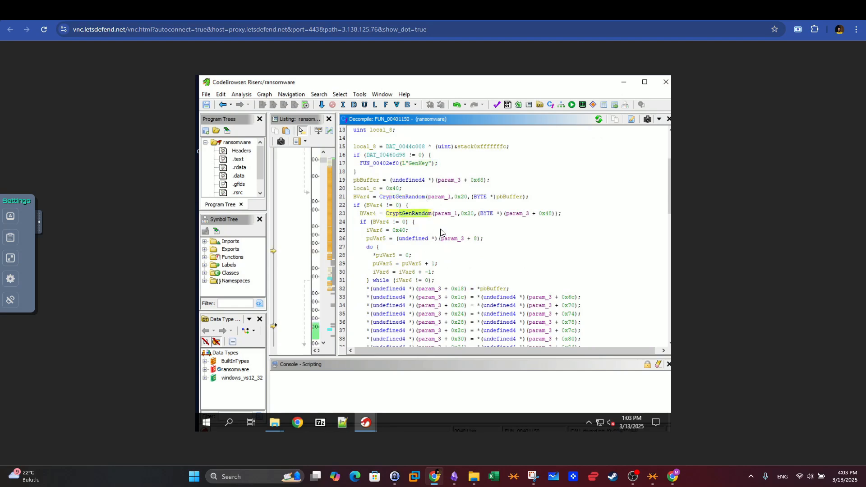
scroll(462, 235, "down", 2)
scroll(462, 235, "down", 2)
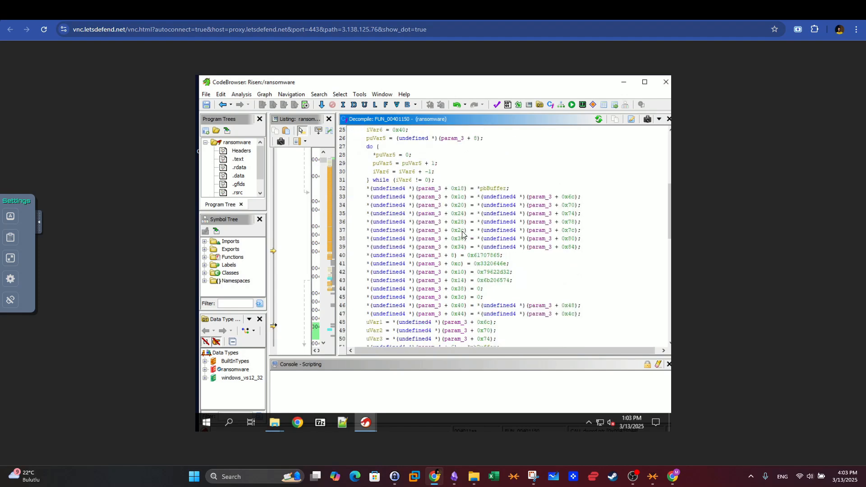
scroll(469, 229, "down", 2)
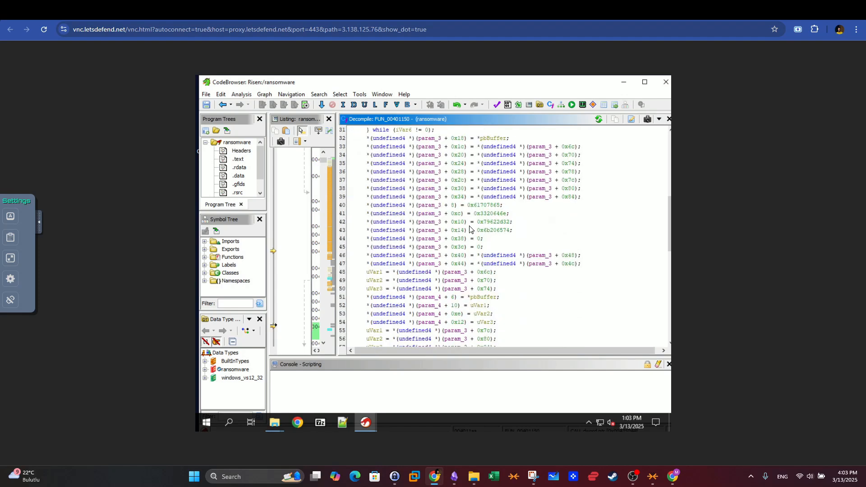
scroll(469, 229, "up", 3)
scroll(468, 229, "up", 1)
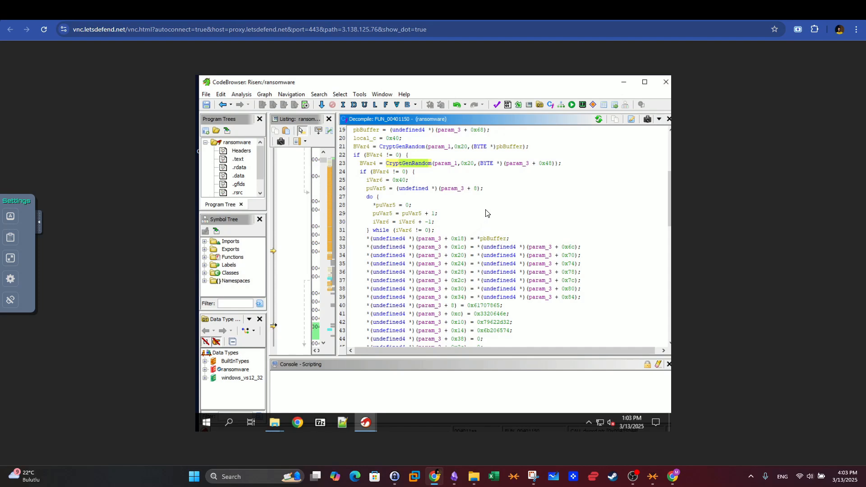
scroll(510, 219, "up", 2)
scroll(512, 219, "up", 4)
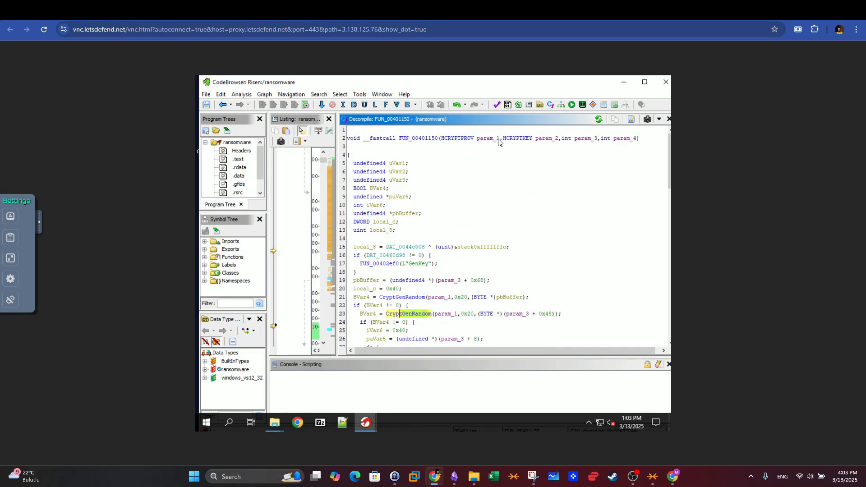
Trace the CryptGenRandom arguments: param_1 from the signature, pbBuffer at param_3 + 0x68 and the buffer at param_3 + 0x48.
left_click(480, 141)
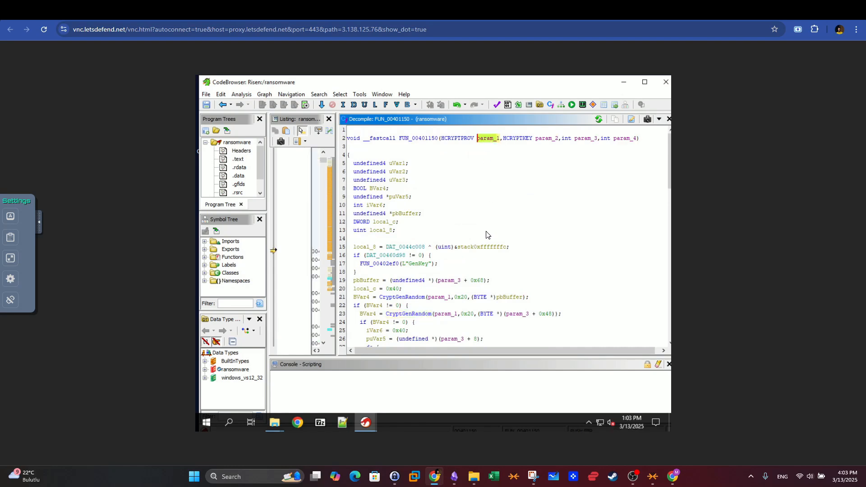
scroll(487, 235, "down", 5)
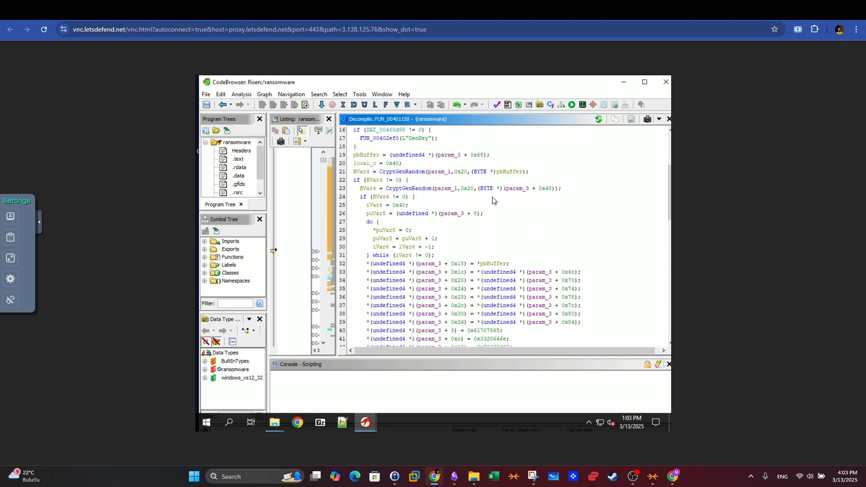
scroll(493, 201, "up", 2)
left_click_drag(491, 207, 365, 209)
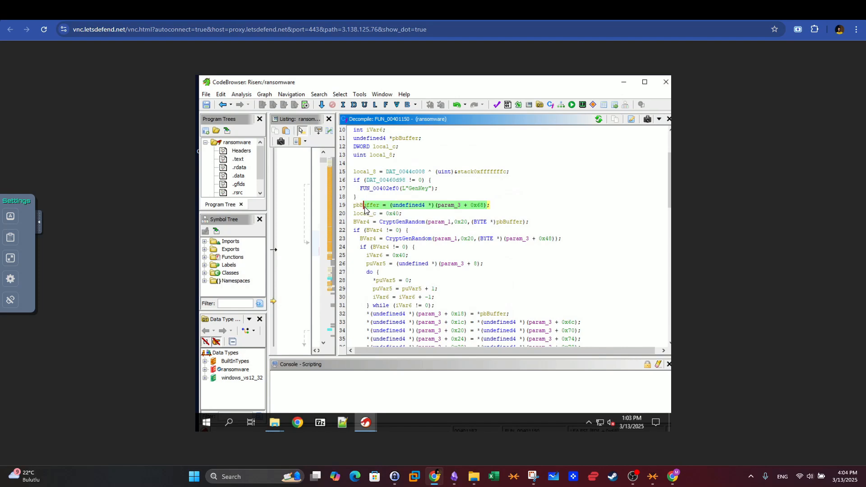
left_click(408, 206)
left_click(443, 206)
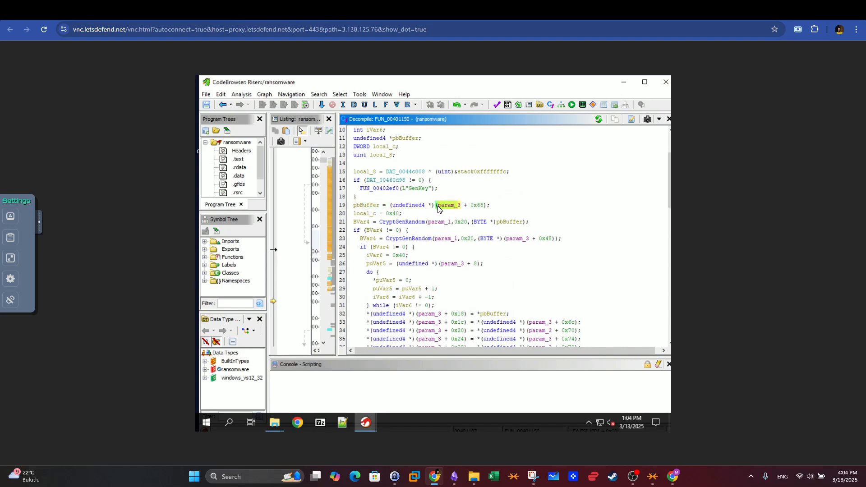
left_click(438, 207)
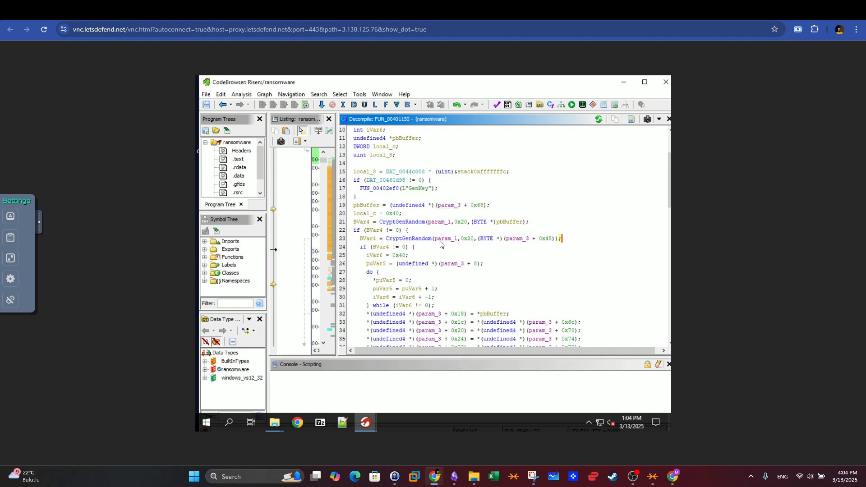
left_click(368, 240)
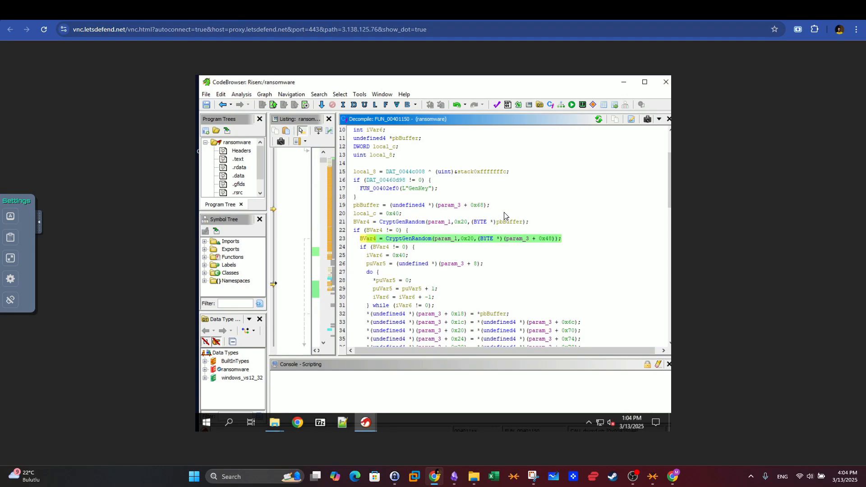
Locate the CryptEncrypt call near the end of FUN_00401150 and inspect its param_2 argument.
scroll(504, 215, "down", 7)
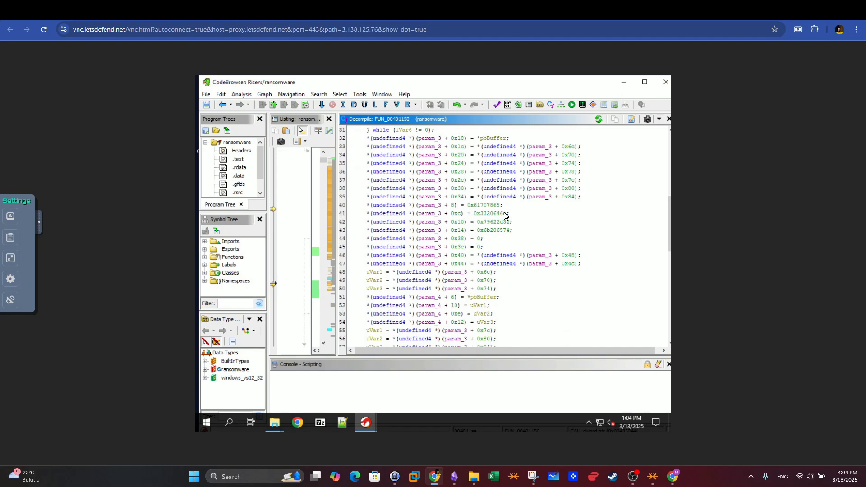
scroll(504, 215, "down", 7)
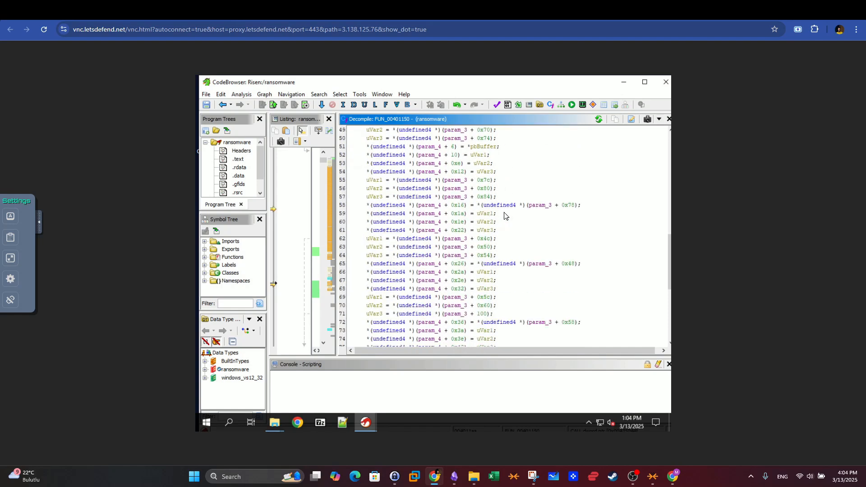
scroll(504, 215, "down", 2)
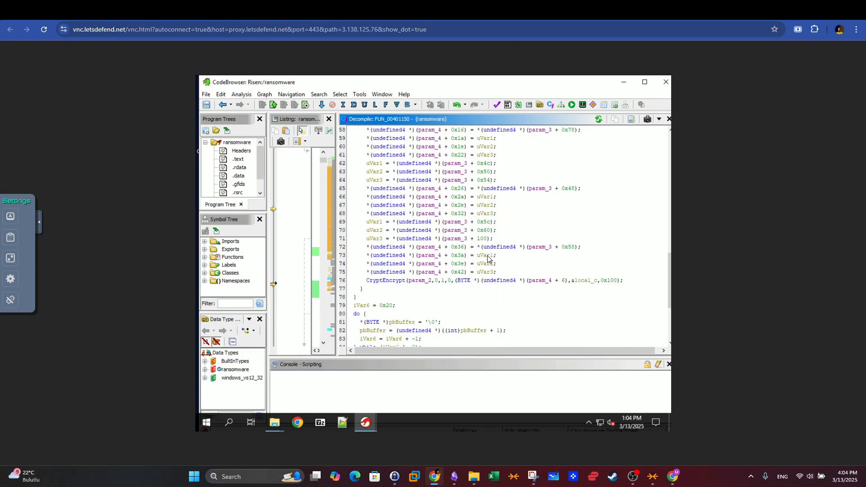
left_click(396, 283)
left_click(399, 284)
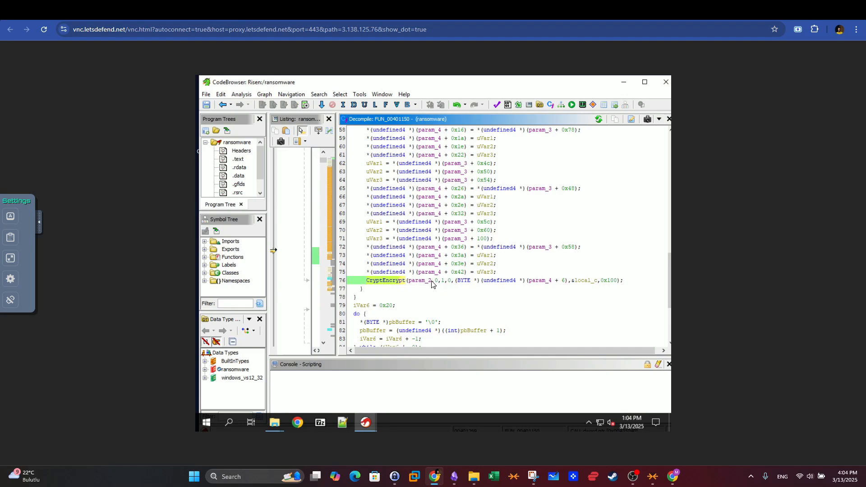
left_click(418, 283)
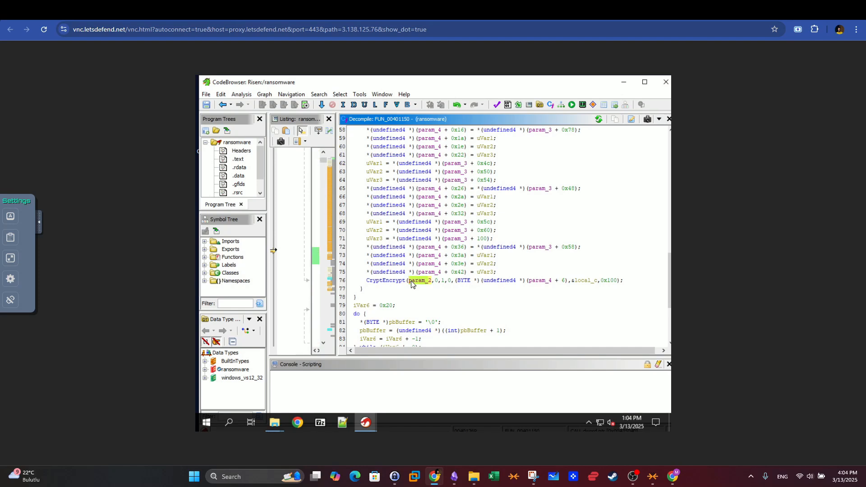
Inspect the param_4 + 6 and 0x100 arguments of CryptEncrypt and highlight the whole call.
left_click(563, 282)
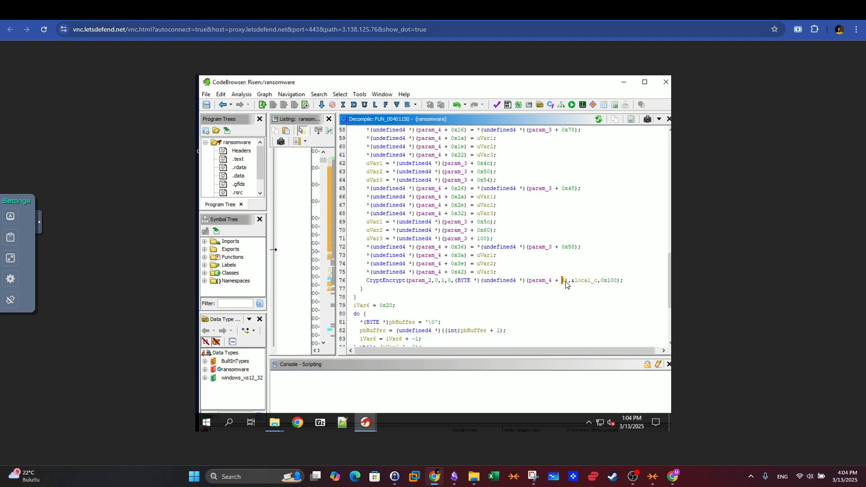
left_click(541, 282)
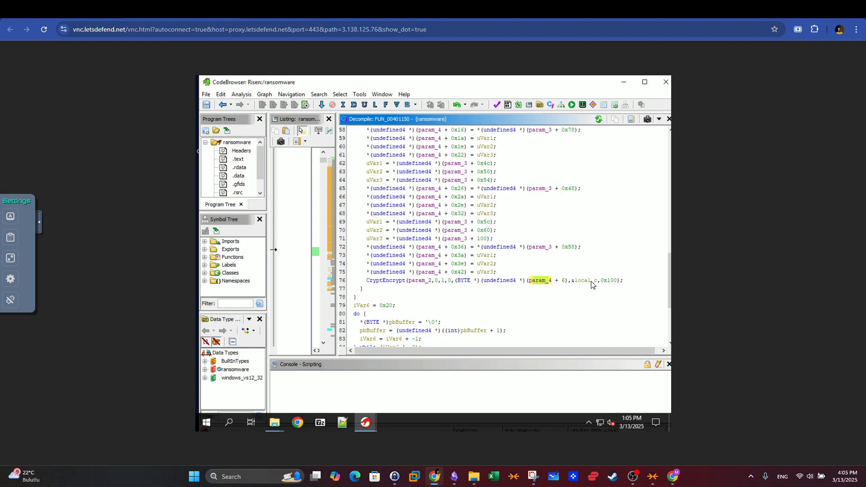
left_click(615, 282)
left_click_drag(616, 283, 365, 283)
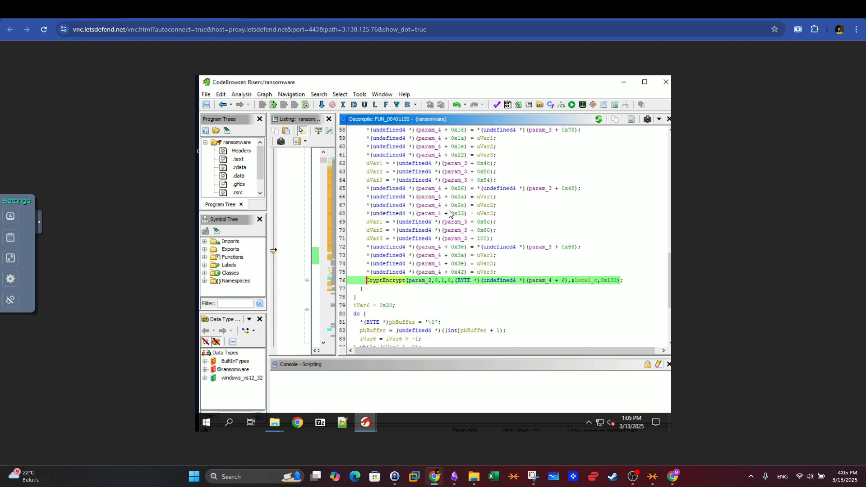
mouse_move(452, 209)
mouse_move(455, 189)
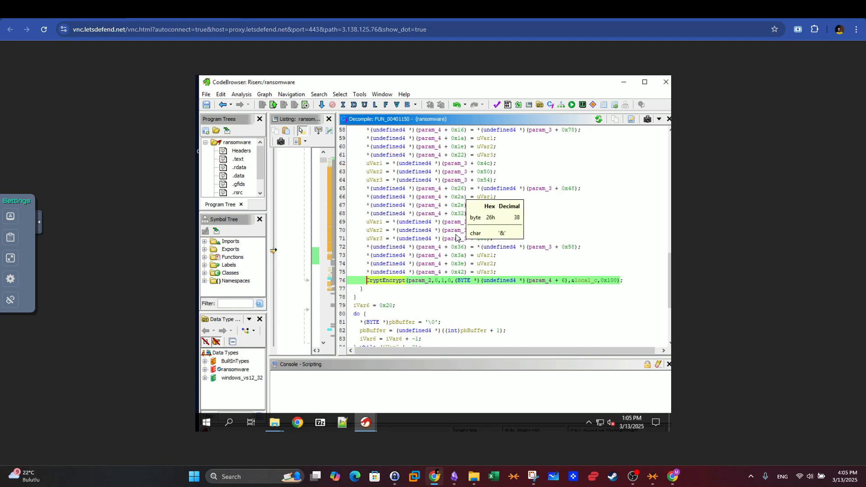
Review the loops after CryptEncrypt that overwrite pbBuffer and the param_3 + 0x48 buffer with zeros.
scroll(444, 288, "down", 5)
left_click_drag(356, 185, 446, 269)
left_click(452, 269)
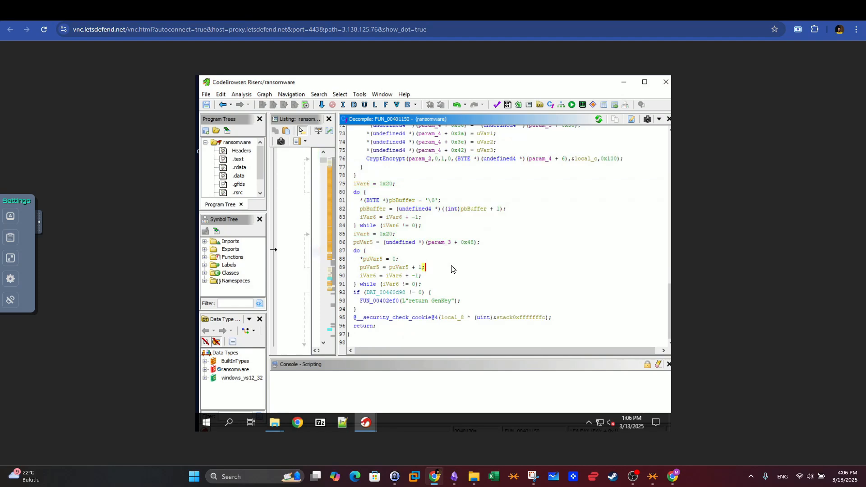
left_click(436, 242)
left_click_drag(480, 243, 422, 243)
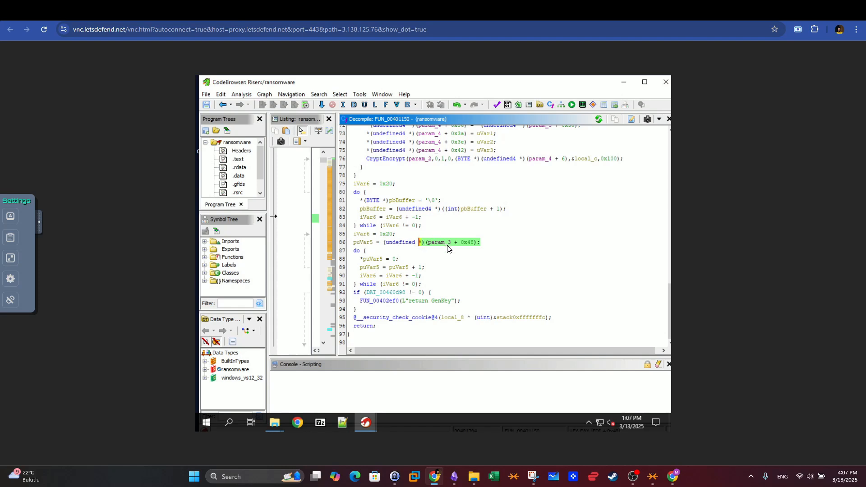
Go back to the beginning of FUN_00401150 and highlight the param_3 copy assignments on lines 34 to 38.
scroll(451, 255, "up", 2)
scroll(453, 261, "up", 11)
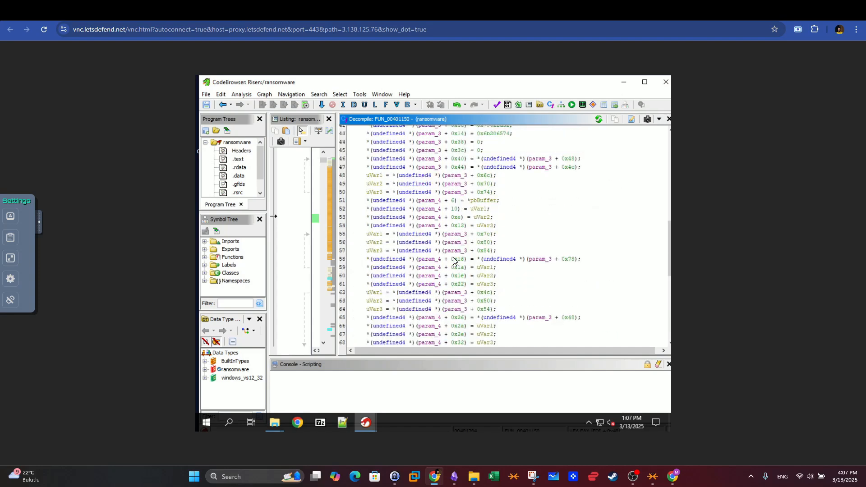
scroll(453, 261, "up", 11)
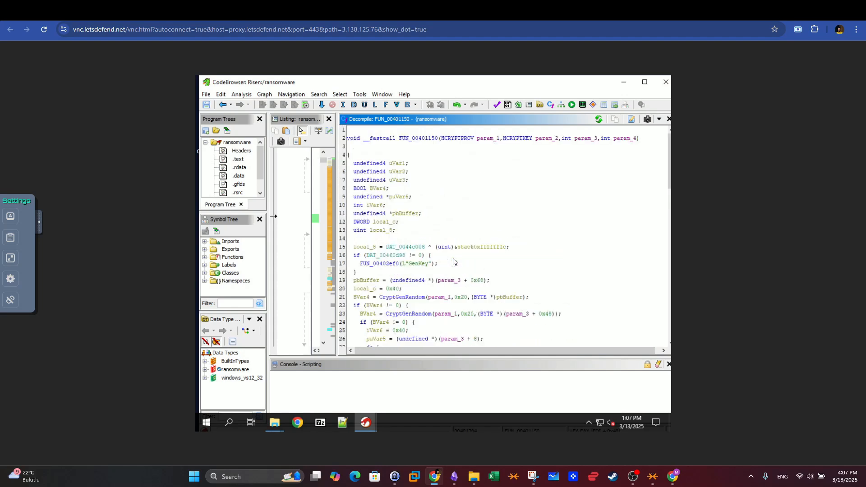
scroll(454, 257, "down", 6)
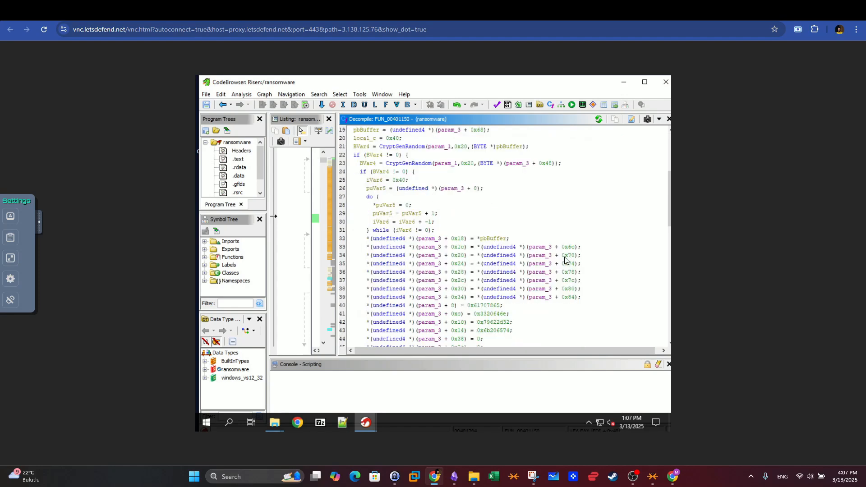
left_click_drag(565, 257, 503, 288)
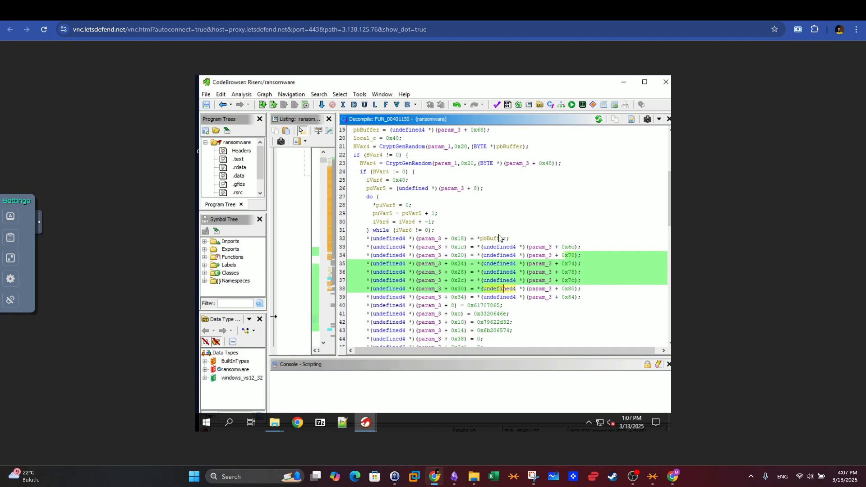
Check the function signature of CryptEncrypt and the data type of its param_2 argument.
scroll(499, 238, "down", 4)
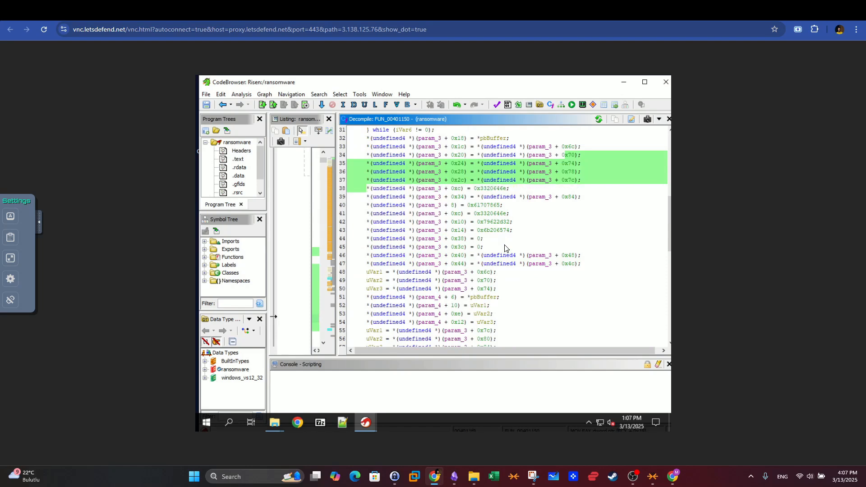
scroll(505, 248, "down", 3)
scroll(504, 248, "down", 7)
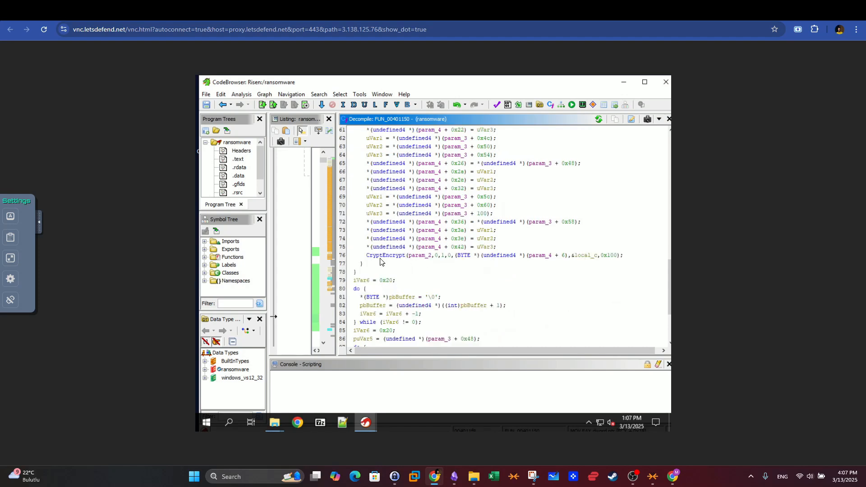
mouse_move(381, 261)
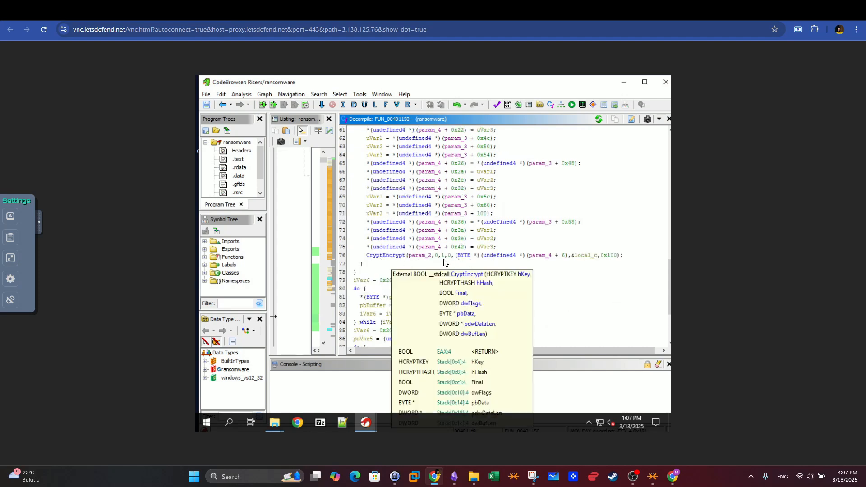
left_click(418, 257)
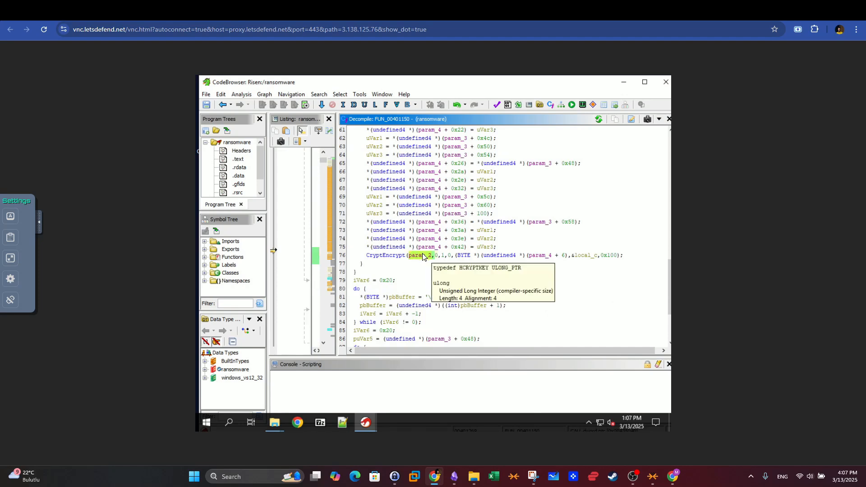
mouse_move(422, 261)
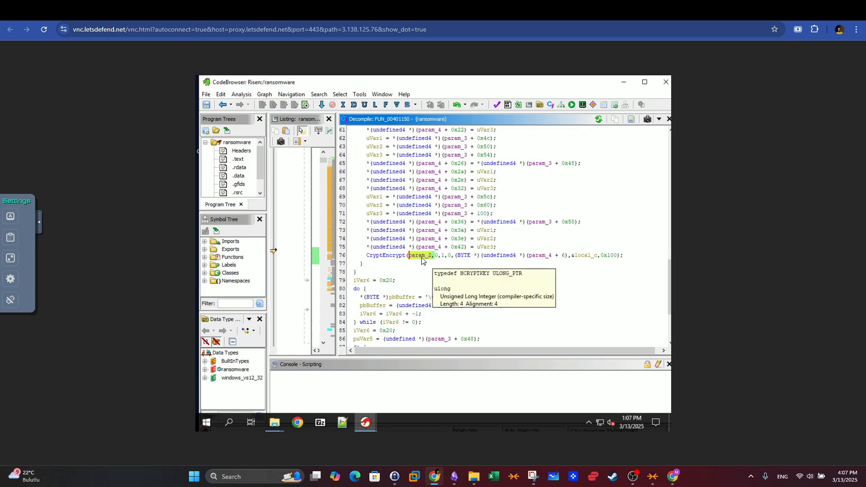
Re-examine the code around CryptEncrypt, from the param_4 assignments to the cleanup code of FUN_00401150.
scroll(424, 263, "down", 4)
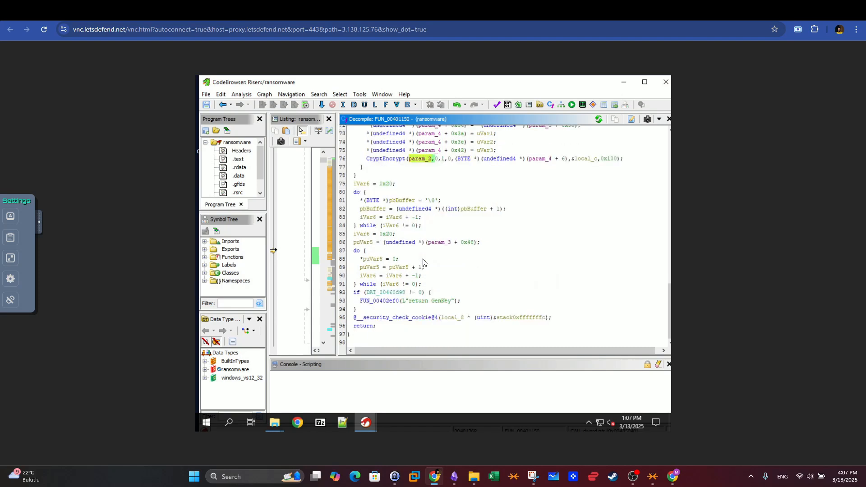
scroll(426, 261, "up", 11)
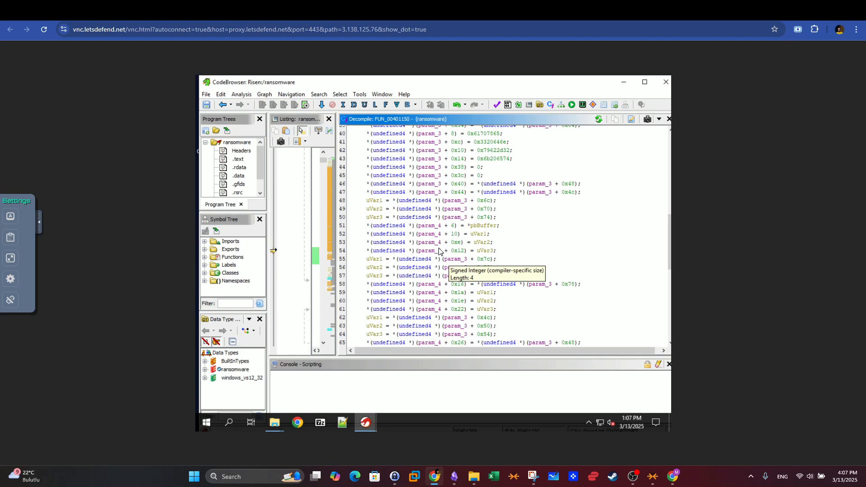
scroll(439, 262, "down", 11)
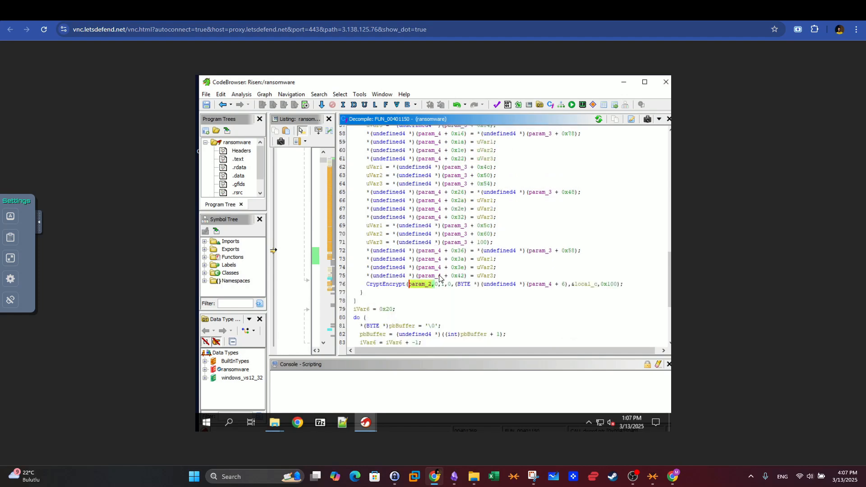
left_click_drag(494, 316, 382, 225)
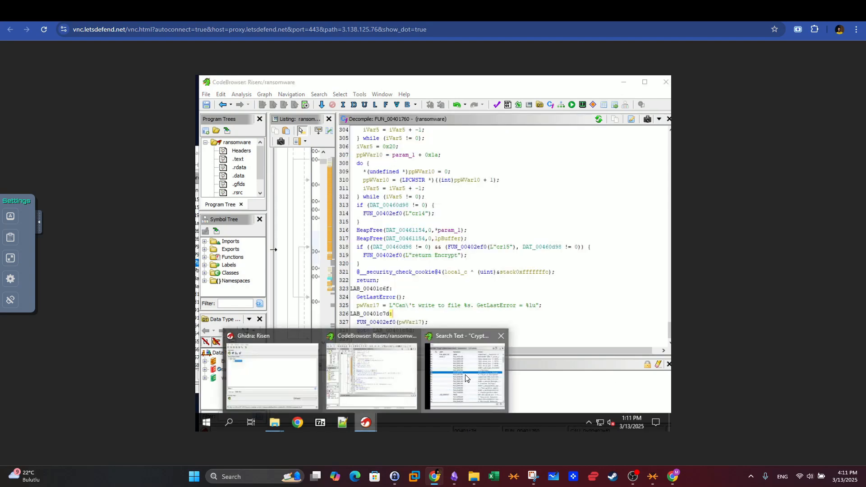
Return to the "Crypt" text search results and step through the matches to the "File is Encrypted" string in FUN_00401760.
left_click(468, 367)
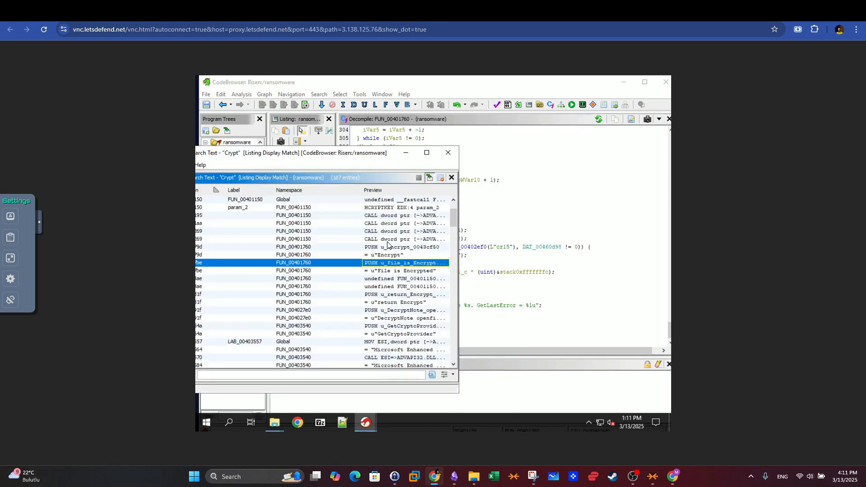
left_click(387, 240)
scroll(388, 245, "up", 2)
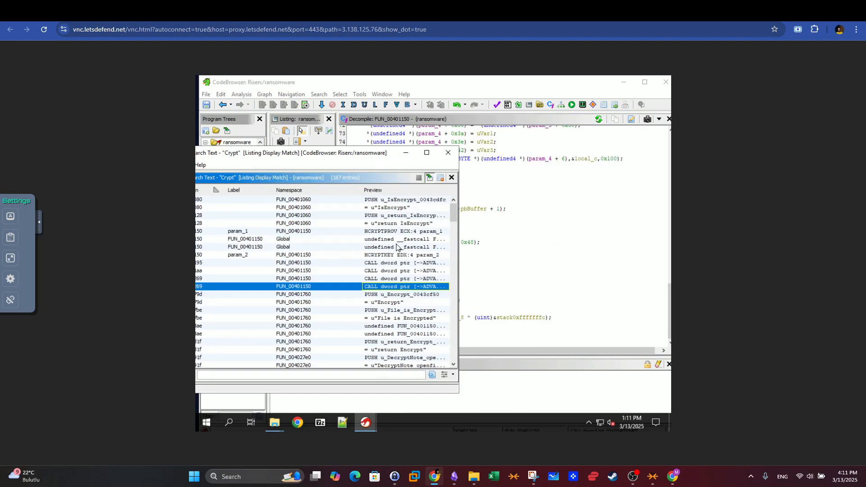
left_click(391, 295)
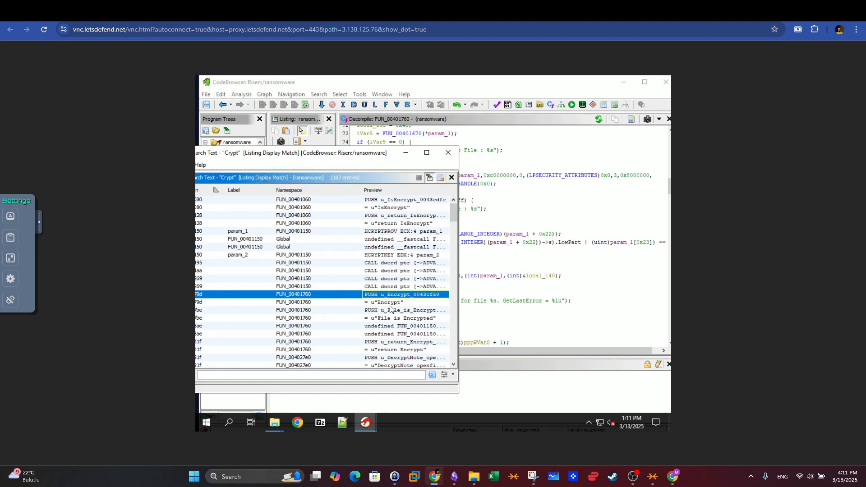
left_click(390, 310)
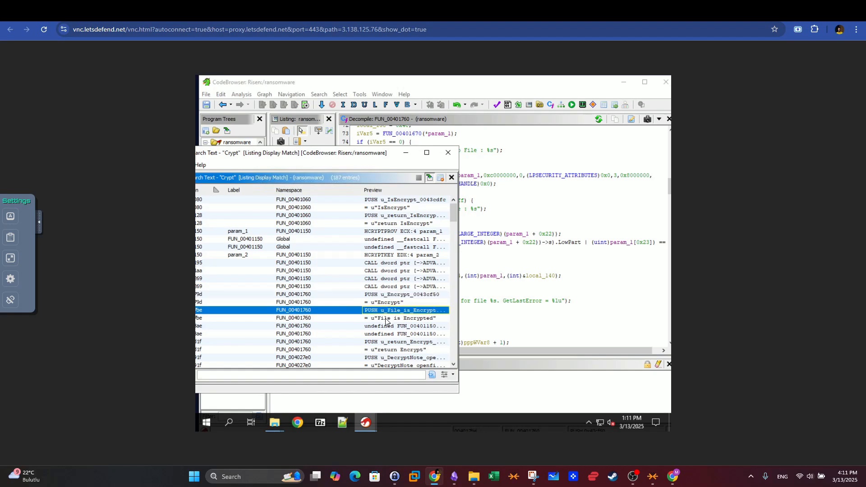
left_click(385, 319)
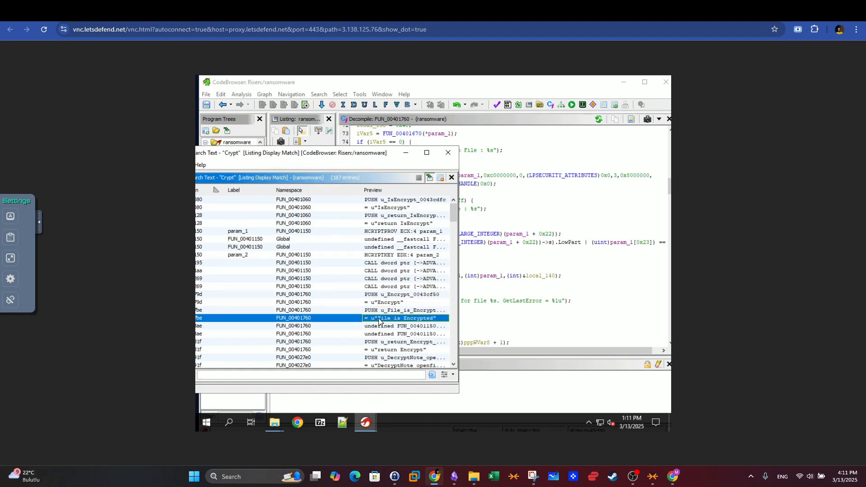
Go to the start of FUN_00401760 and read from its signature and variable declarations down to the first assignments.
left_click(477, 217)
scroll(477, 216, "up", 20)
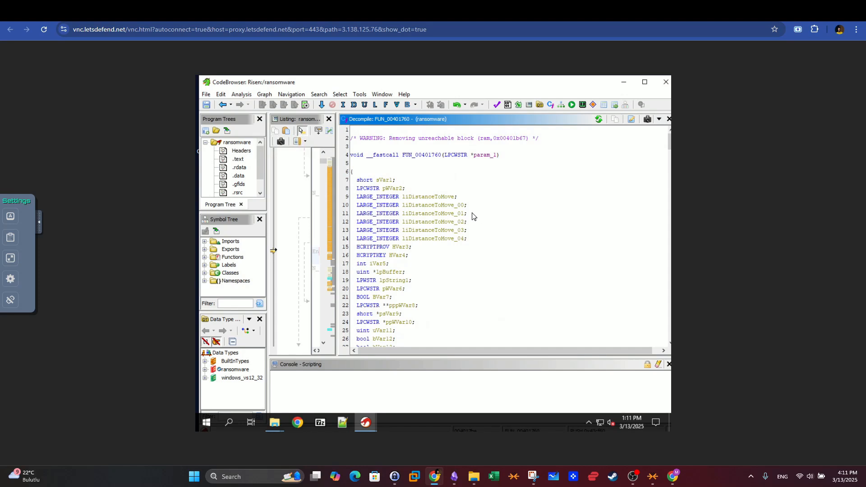
scroll(473, 215, "down", 2)
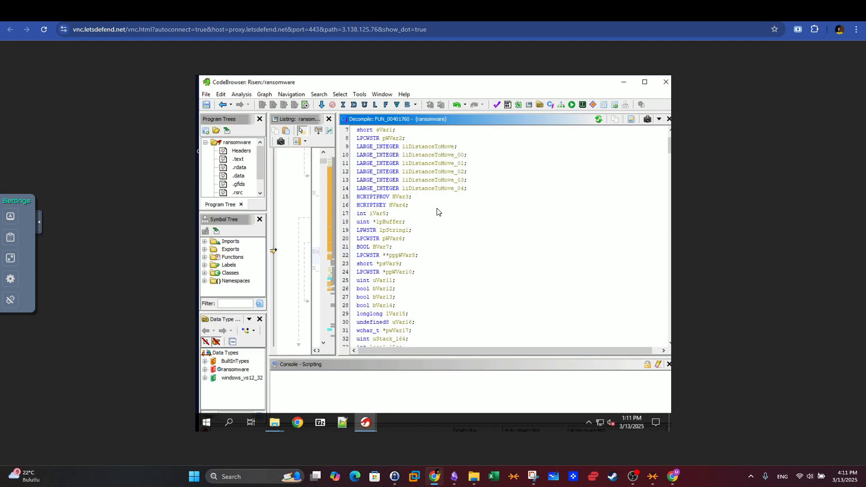
scroll(436, 211, "down", 3)
scroll(437, 212, "down", 6)
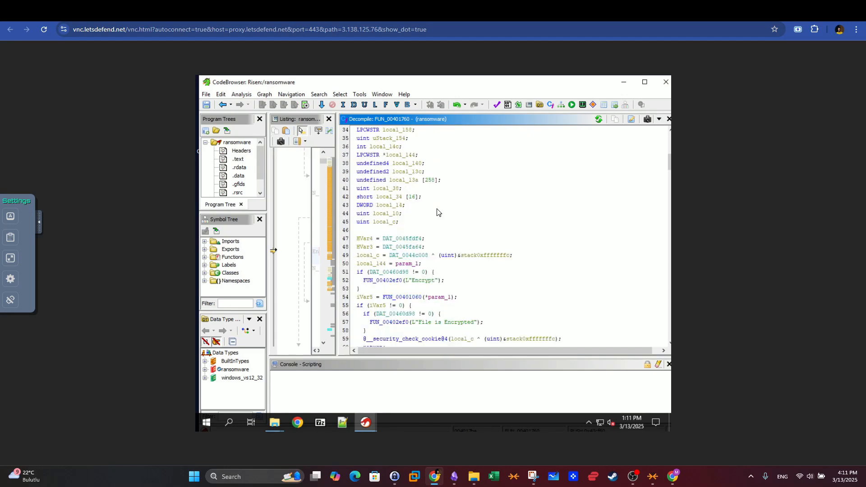
scroll(437, 212, "down", 1)
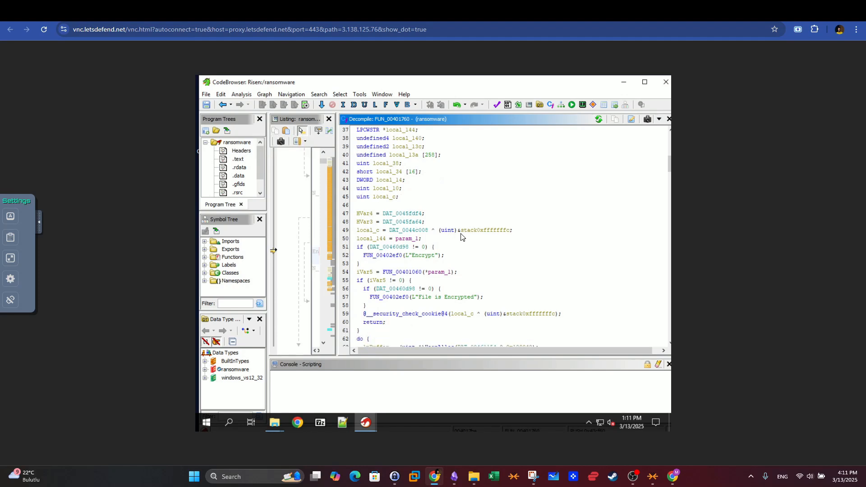
Inspect the "Encrypt" string passed to FUN_00402ef0 and the data type of param_1 in the FUN_00401060 call.
left_click(410, 259)
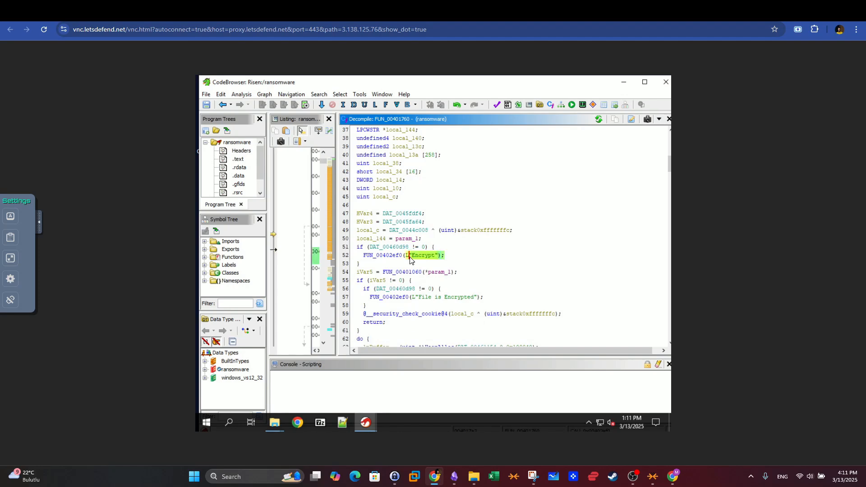
mouse_move(422, 258)
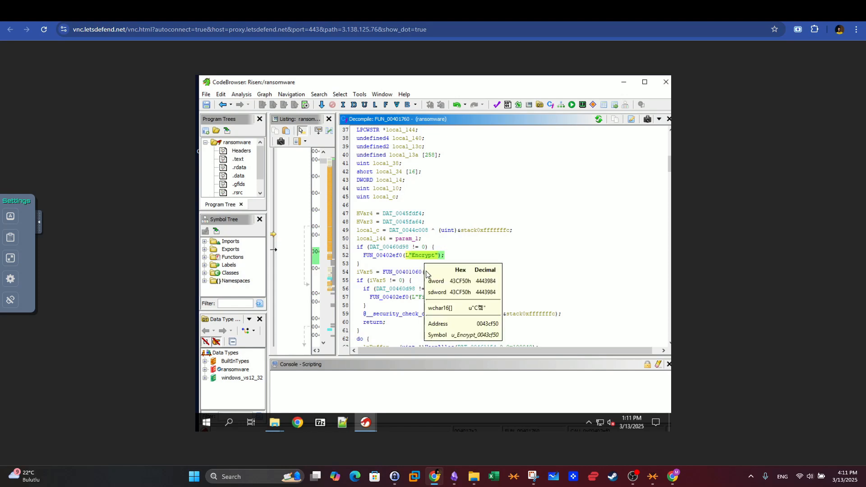
left_click(360, 273)
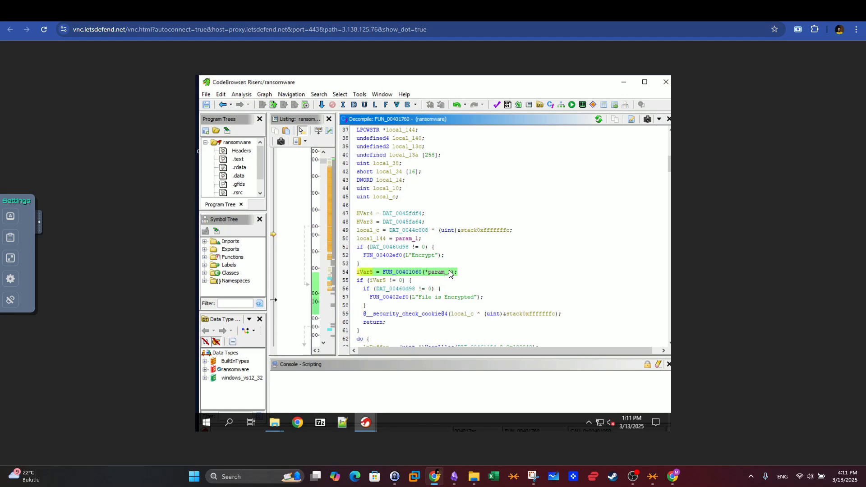
mouse_move(450, 274)
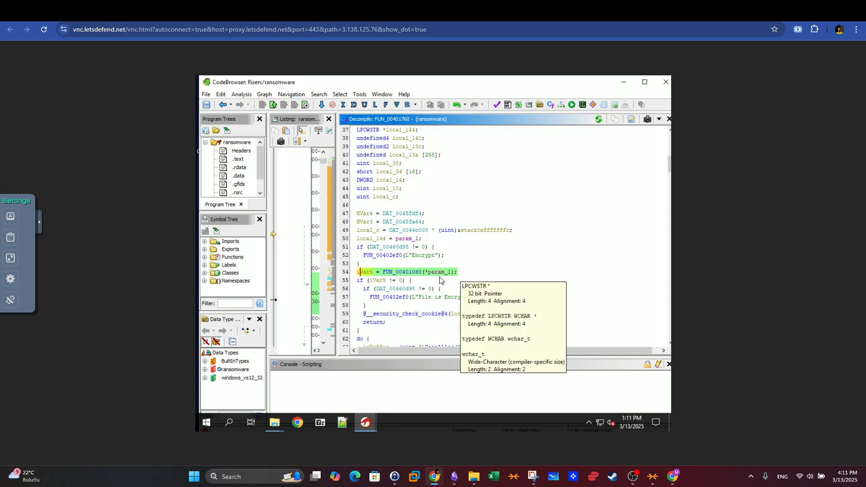
key("Up")
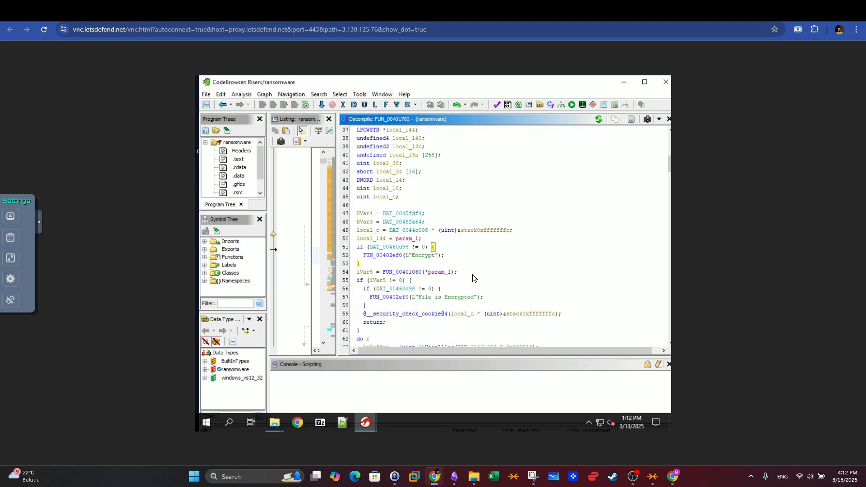
Review the iVar5 check after FUN_00401060 and highlight the "File is Encrypted" message on line 57.
left_click_drag(469, 273, 364, 294)
left_click(495, 271)
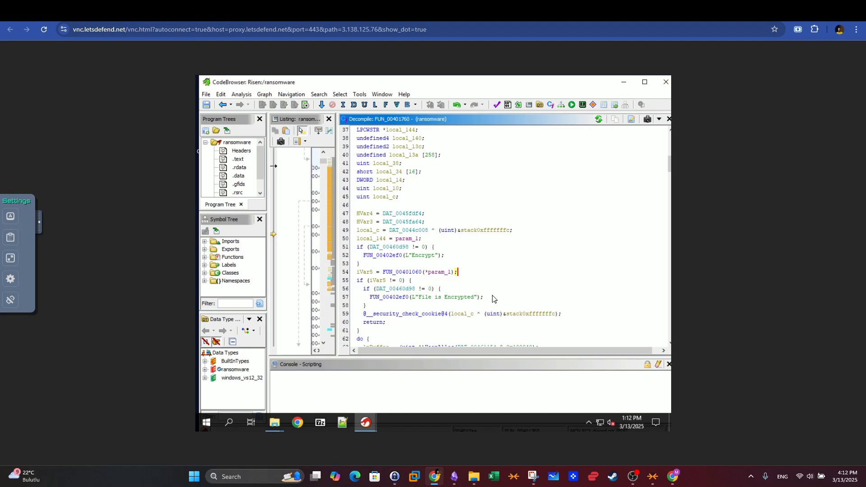
left_click_drag(493, 300, 415, 298)
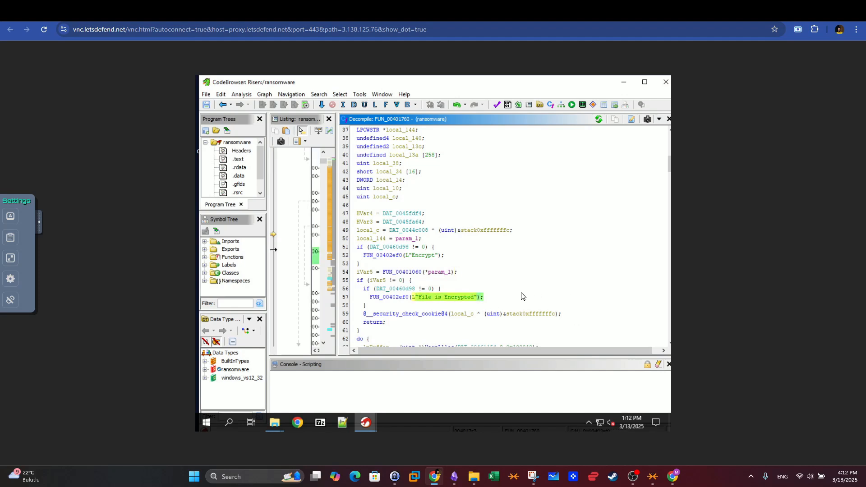
left_click_drag(508, 300, 434, 301)
scroll(453, 244, "down", 2)
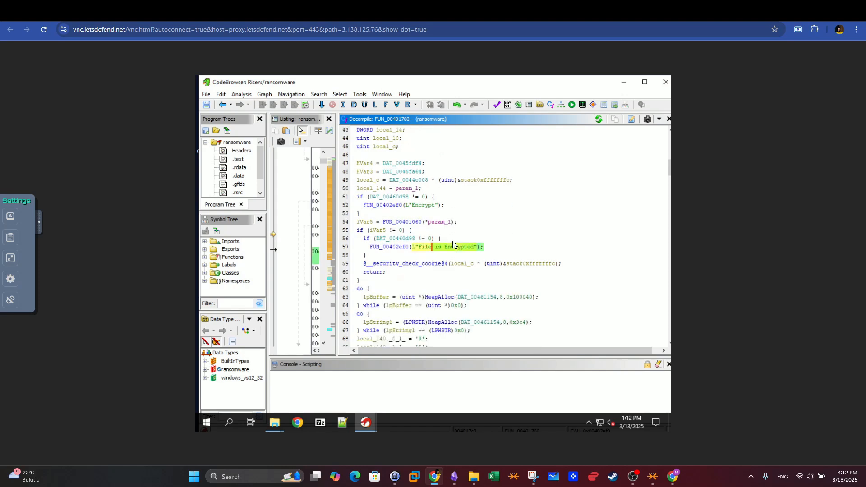
scroll(453, 244, "down", 1)
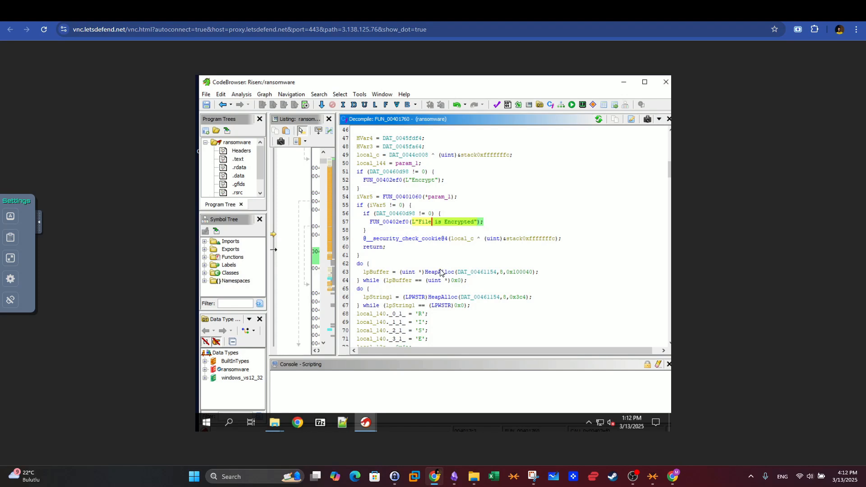
Examine the two HeapAlloc calls for lpBuffer and lpString1, highlighting their sizes 0x100040 and 0x3c4.
left_click(510, 273)
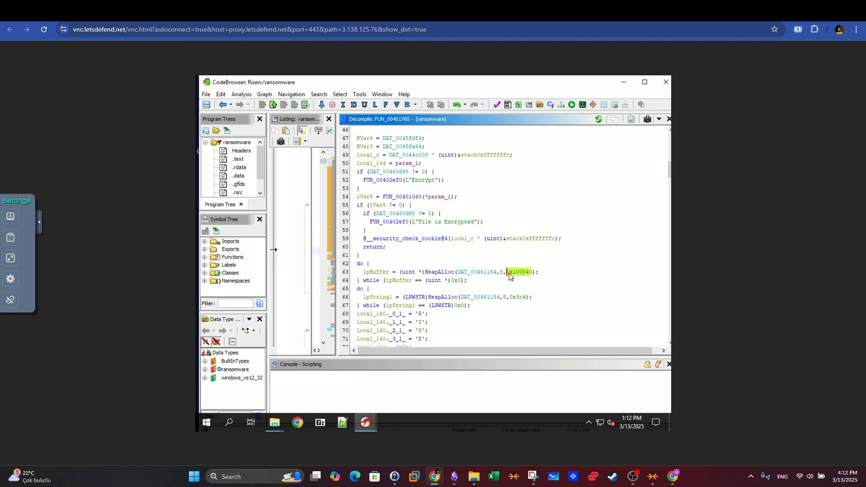
left_click(512, 297)
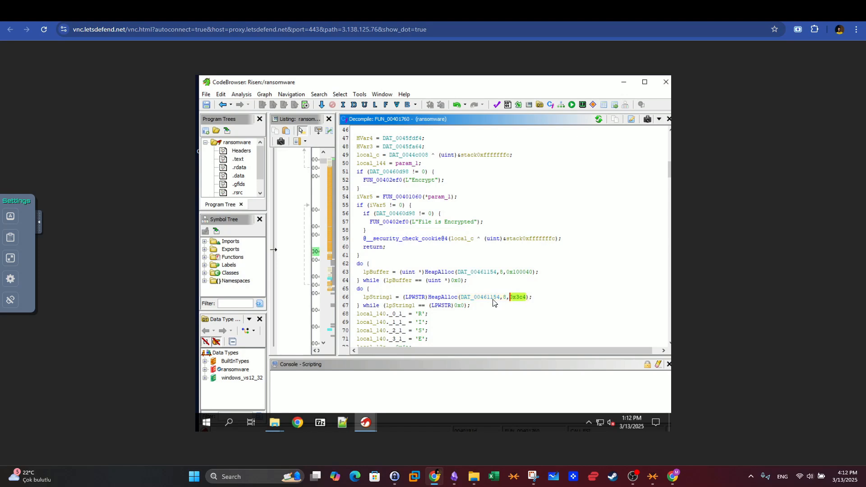
mouse_move(493, 301)
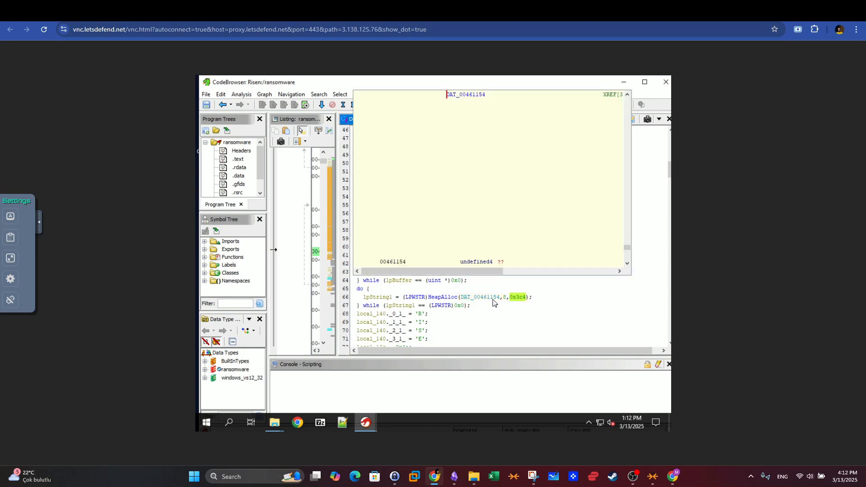
left_click(529, 297)
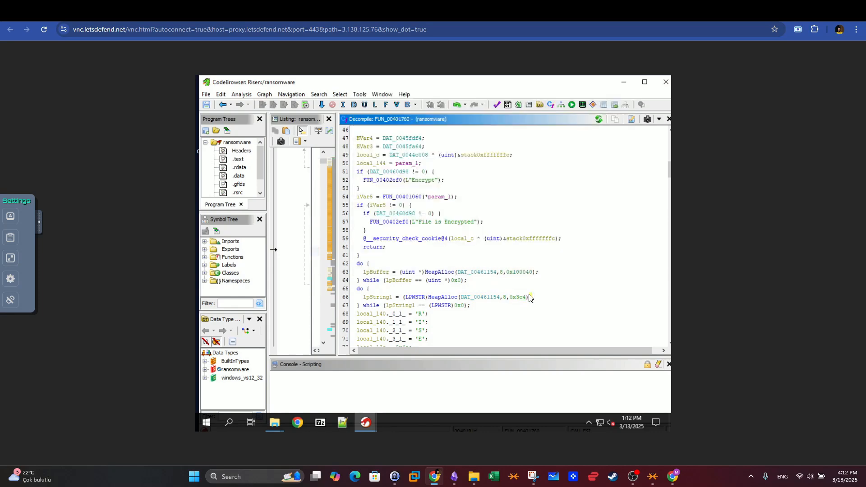
left_click(520, 272)
scroll(501, 271, "down", 1)
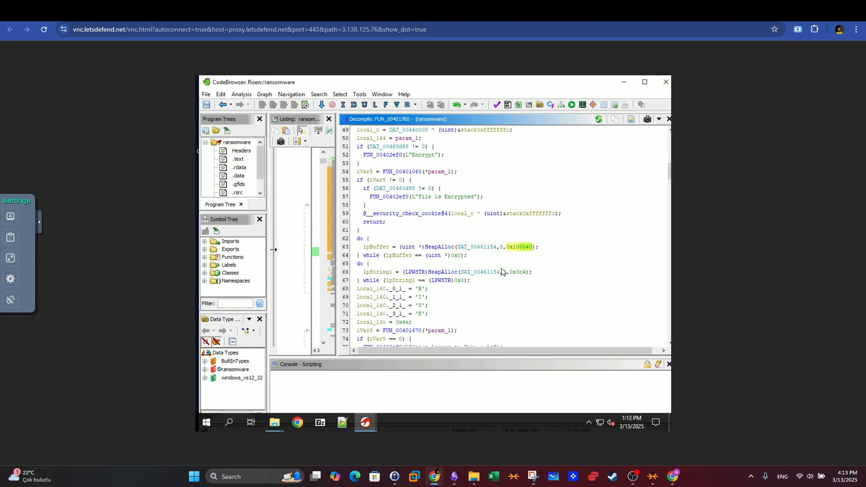
Highlight the 'R', 'I', 'S', 'E' byte assignments to local_140 and the 0x4e value assigned to local_13c.
scroll(501, 270, "down", 2)
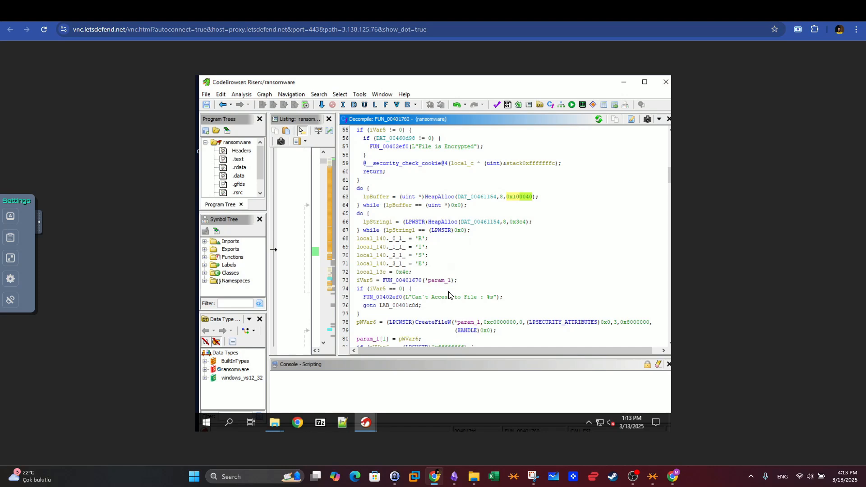
left_click_drag(439, 305, 356, 232)
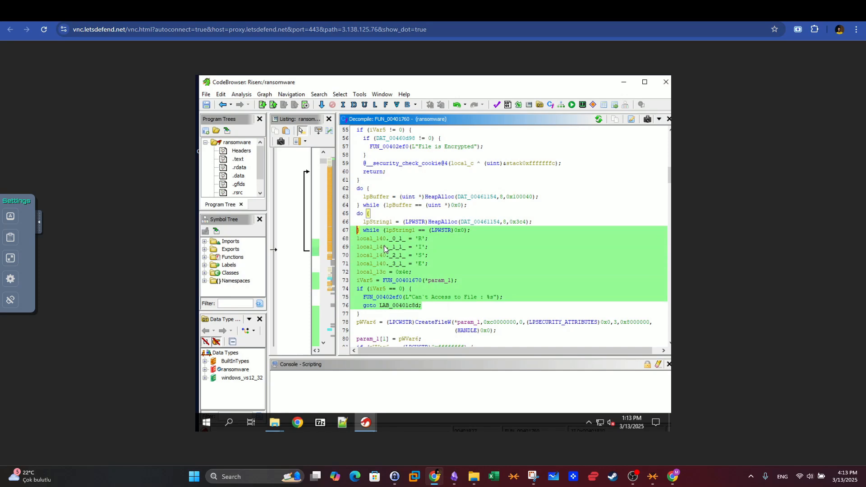
left_click(415, 239)
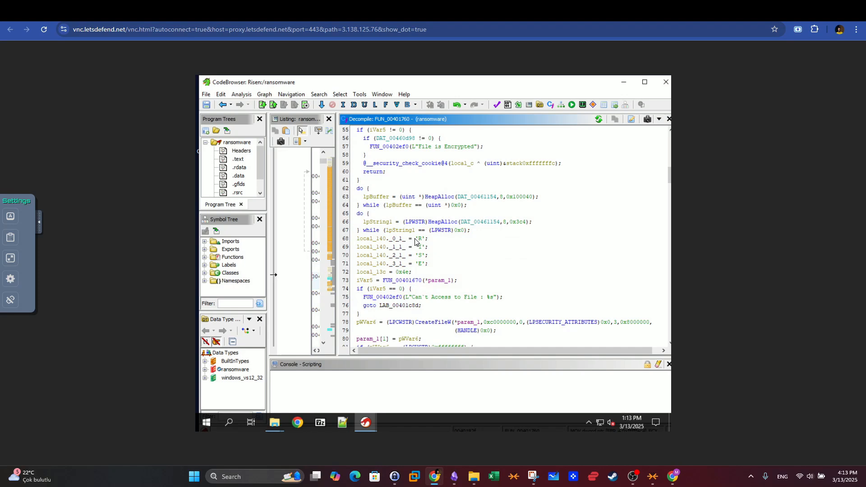
left_click(417, 256, "shift")
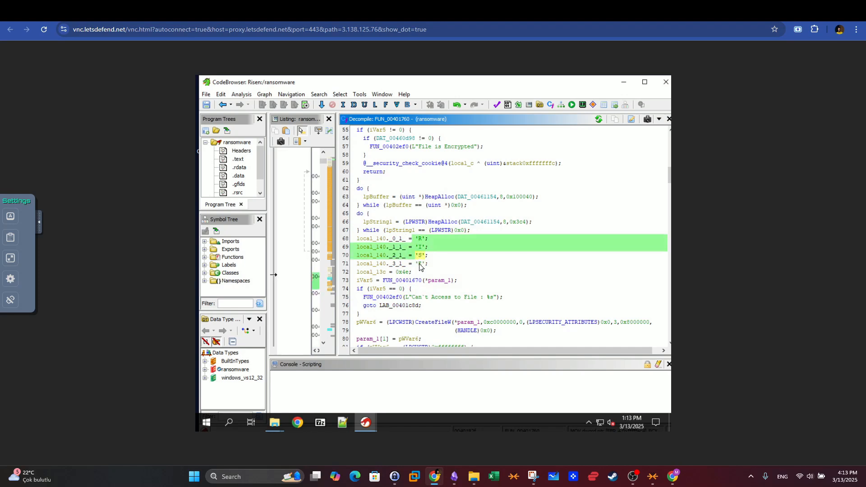
left_click(393, 272)
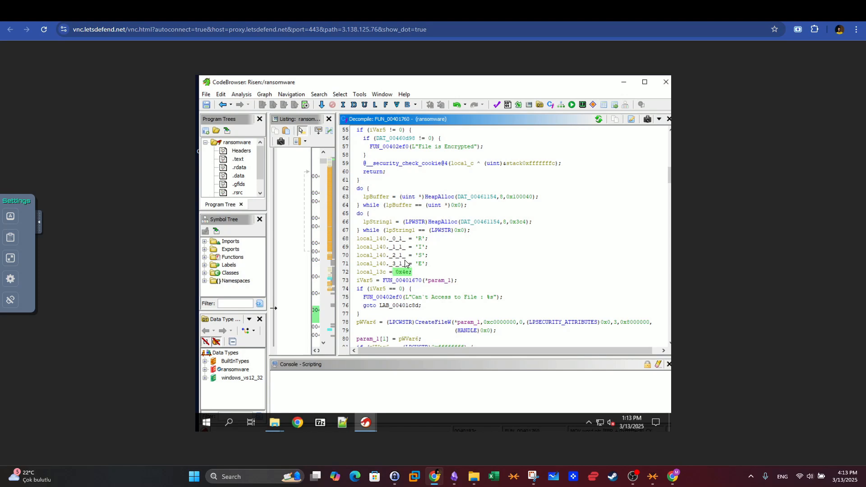
Highlight the "Can't Access to File : %s" message in the failure branch after the FUN_00401670 call.
scroll(404, 262, "down", 1)
scroll(432, 259, "down", 1)
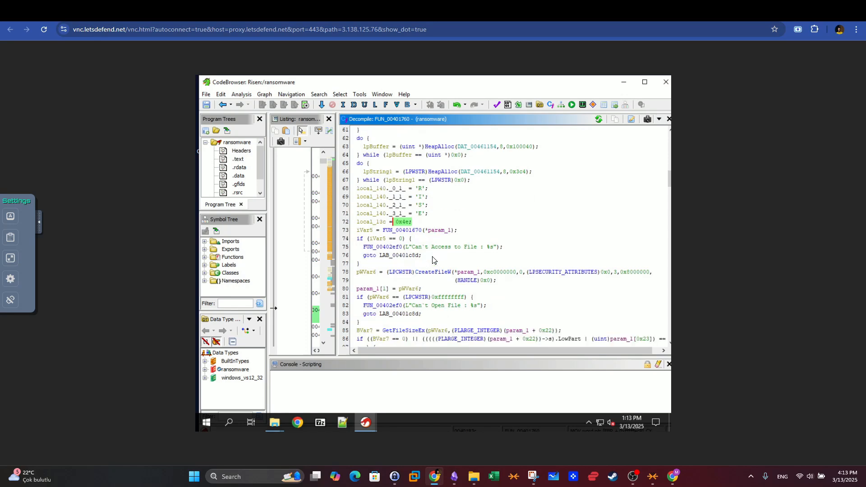
left_click_drag(524, 251, 444, 251)
scroll(445, 251, "down", 1)
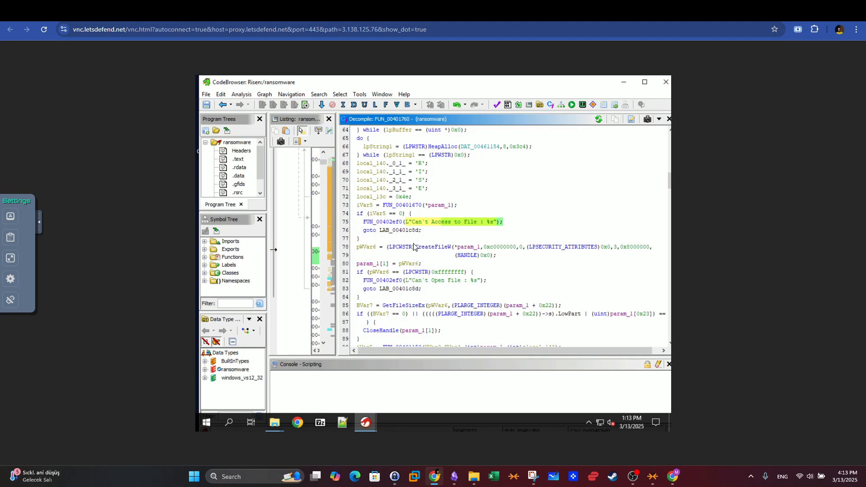
Examine the CreateFileW call on lines 78 and 79, its param_1 argument, and the 0xffffffff handle check.
left_click_drag(357, 247, 491, 259)
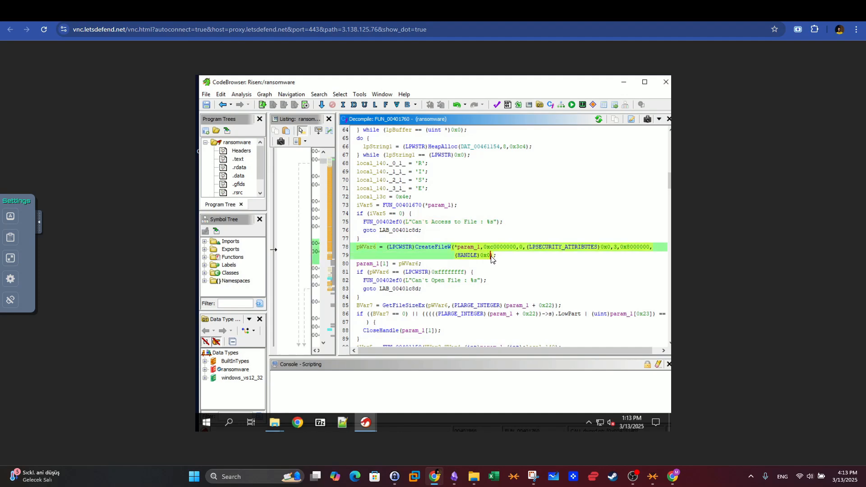
left_click(433, 248)
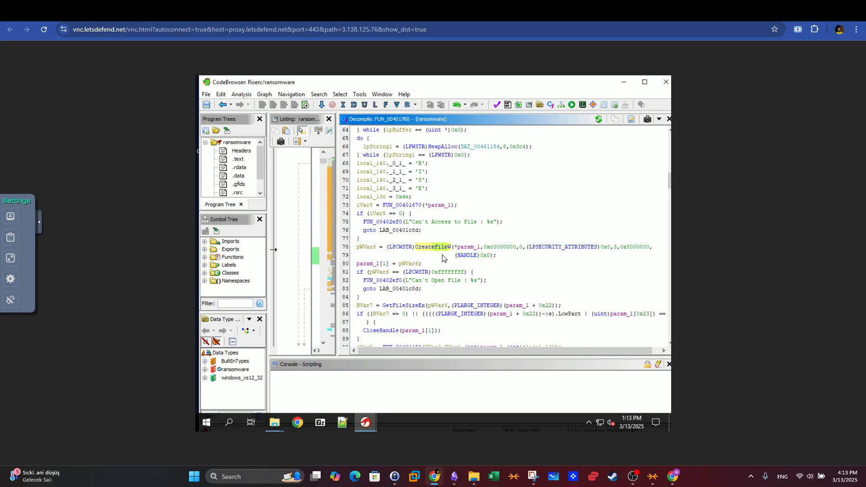
left_click(463, 248)
left_click_drag(462, 248, 462, 249)
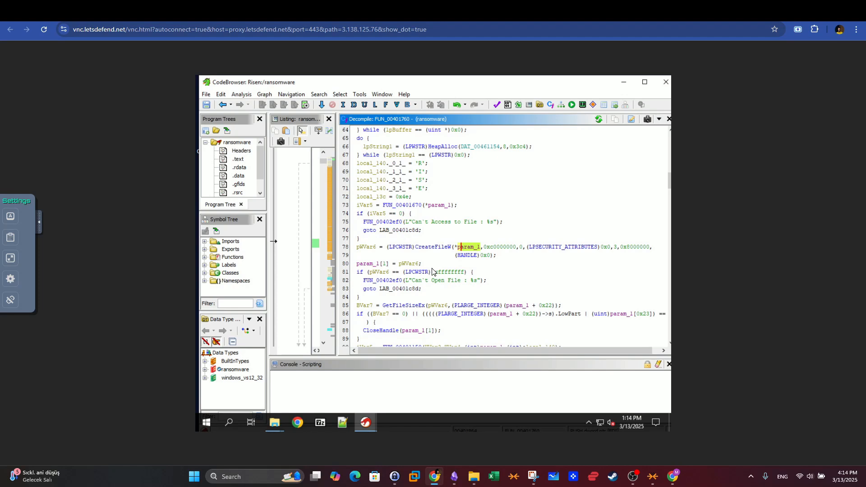
mouse_move(432, 271)
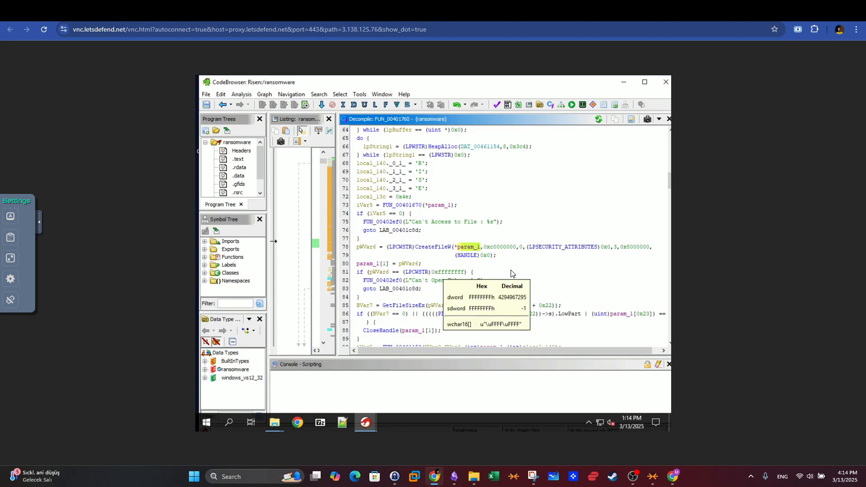
scroll(438, 266, "down", 1)
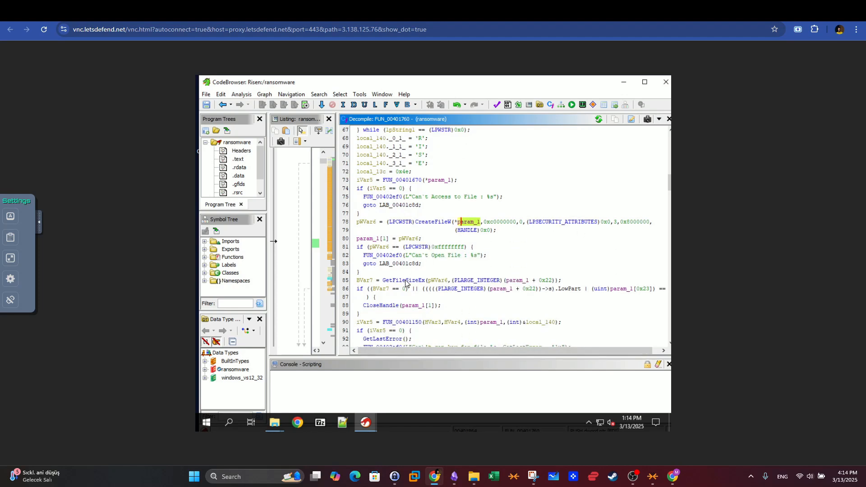
Highlight the GetFileSizeEx call on line 85 and the "Can't gen key for file" error message on line 93.
left_click_drag(356, 281, 419, 281)
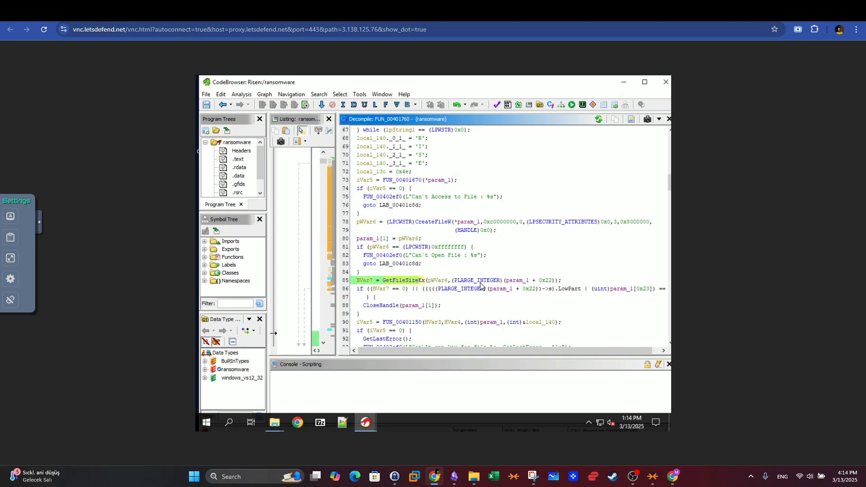
mouse_move(482, 286)
scroll(473, 290, "down", 2)
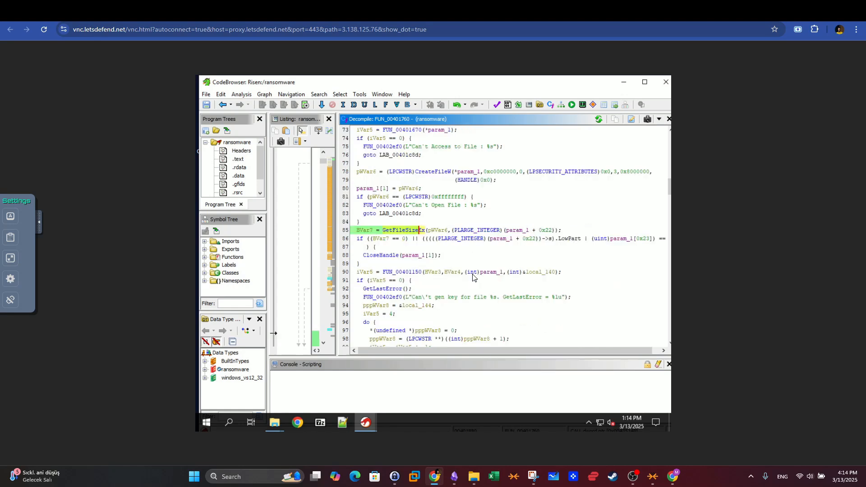
left_click_drag(567, 297, 422, 297)
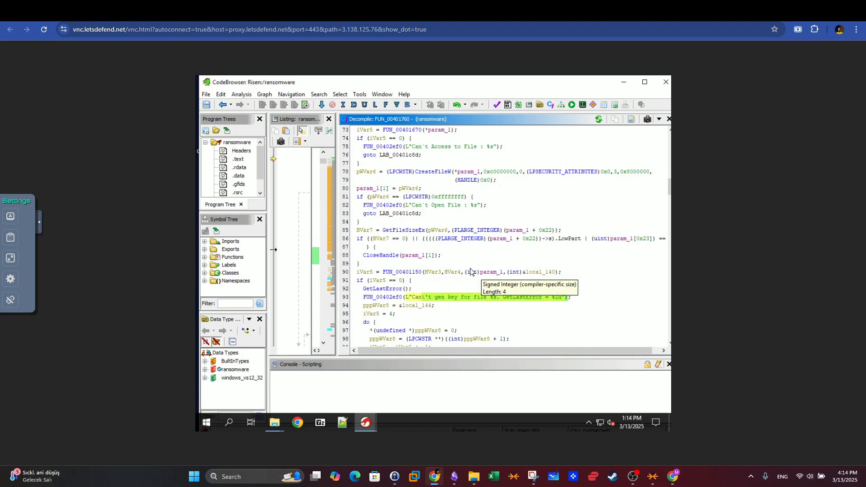
Highlight the FUN_004012c0 call on line 104 and inspect its function signature.
scroll(470, 271, "down", 4)
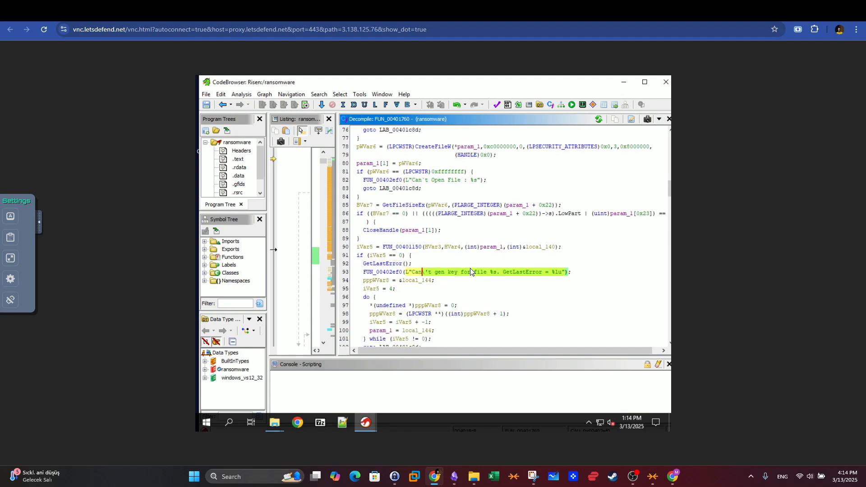
left_click_drag(505, 288, 360, 289)
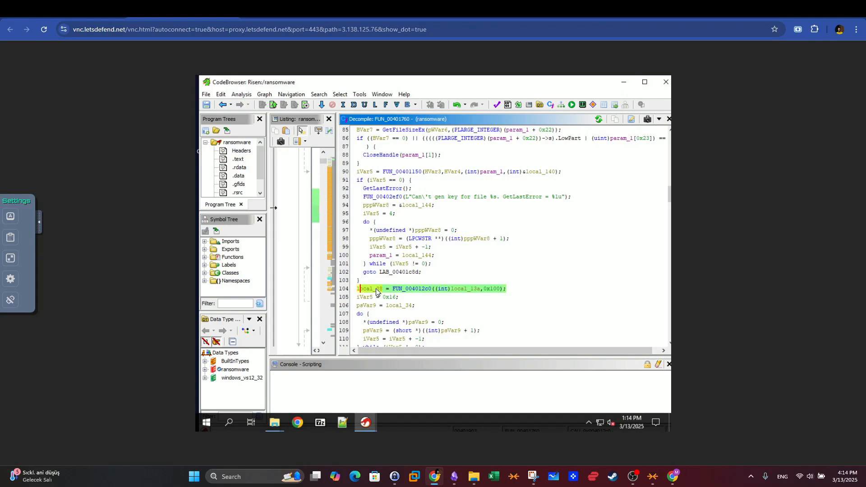
mouse_move(412, 292)
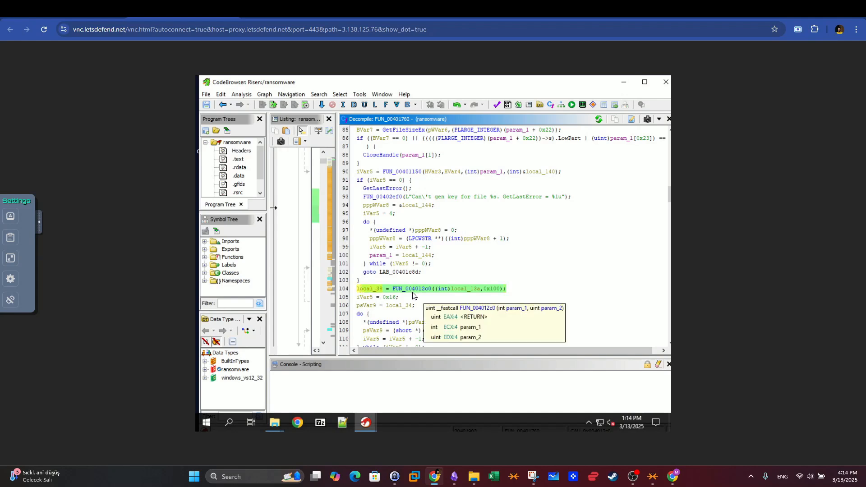
left_click_drag(428, 289, 395, 289)
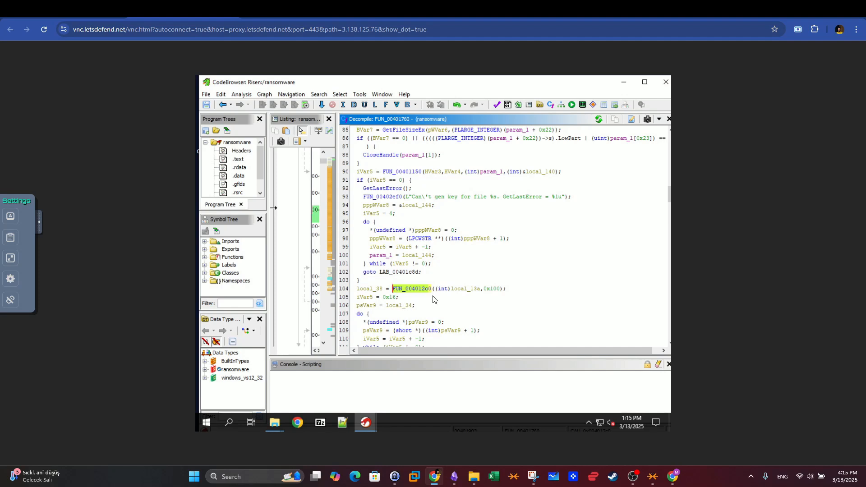
scroll(434, 293, "down", 1)
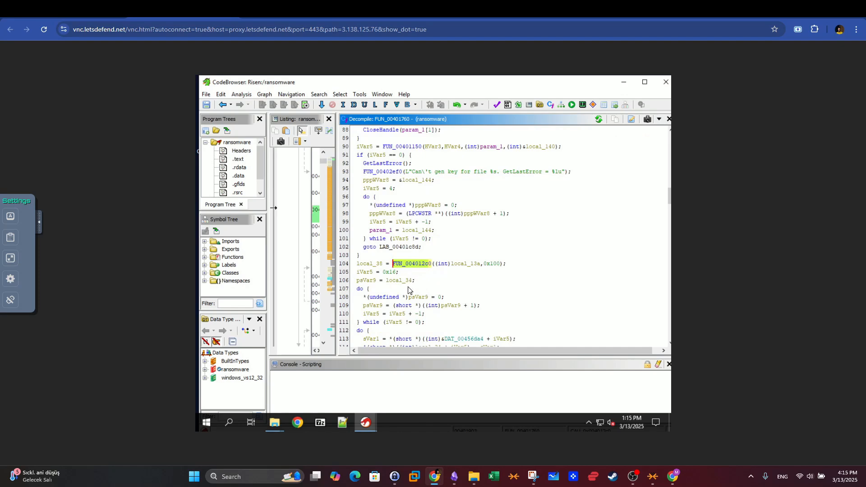
Examine the sVar1 assignment from DAT_00456da4 in the copy loop on line 113.
scroll(409, 286, "down", 2)
left_click(448, 289)
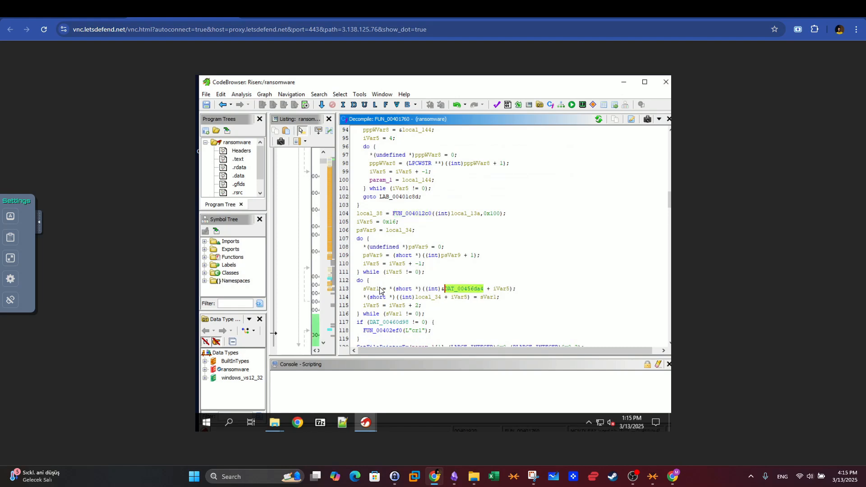
left_click(366, 289)
scroll(458, 265, "down", 1)
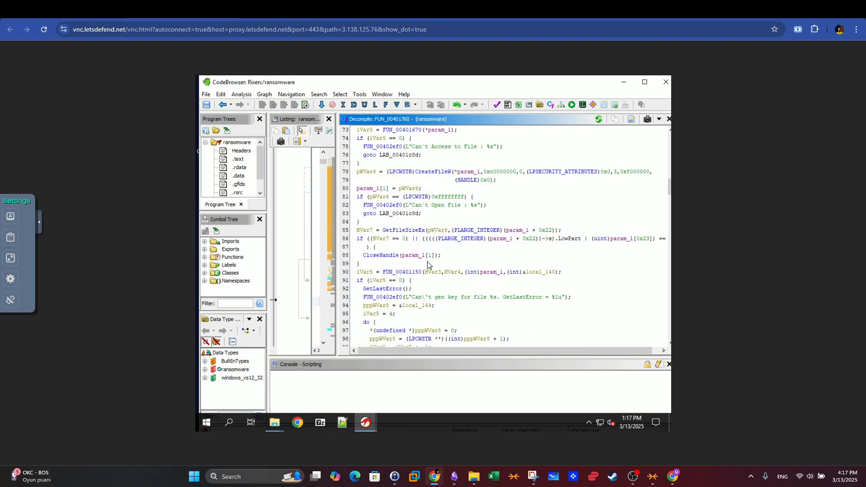
Review the ReadFile, FUN_00402050 and WriteFile branches of FUN_00401760 through to the code at LAB_00401b9f.
scroll(428, 265, "down", 7)
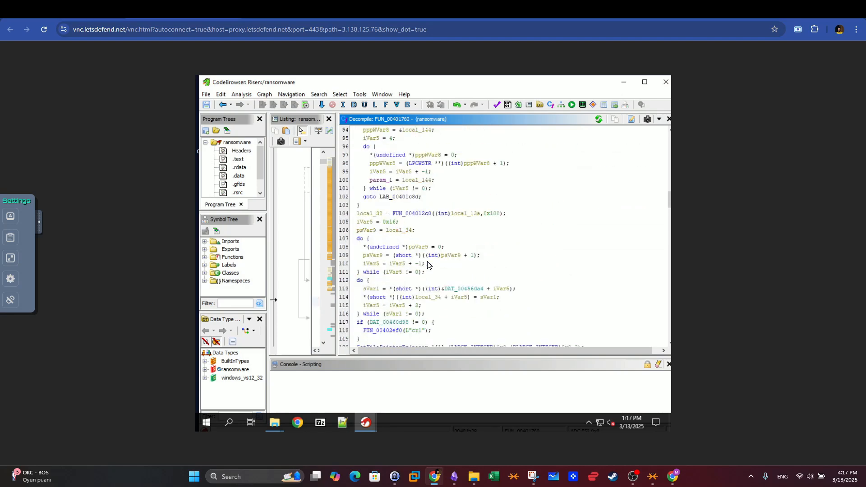
scroll(428, 265, "down", 4)
scroll(428, 265, "down", 6)
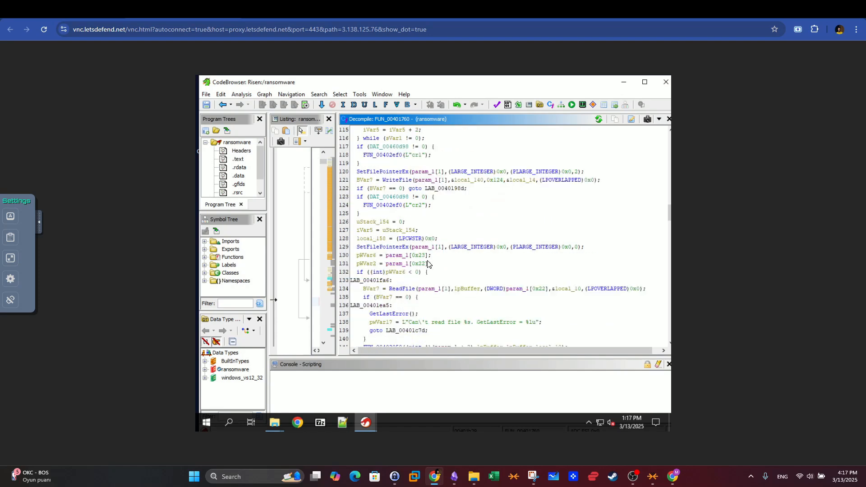
scroll(428, 264, "down", 5)
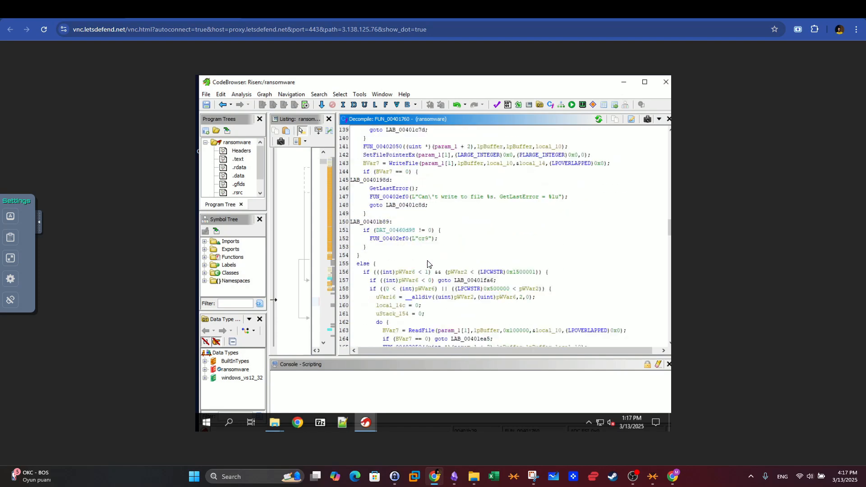
scroll(428, 264, "down", 6)
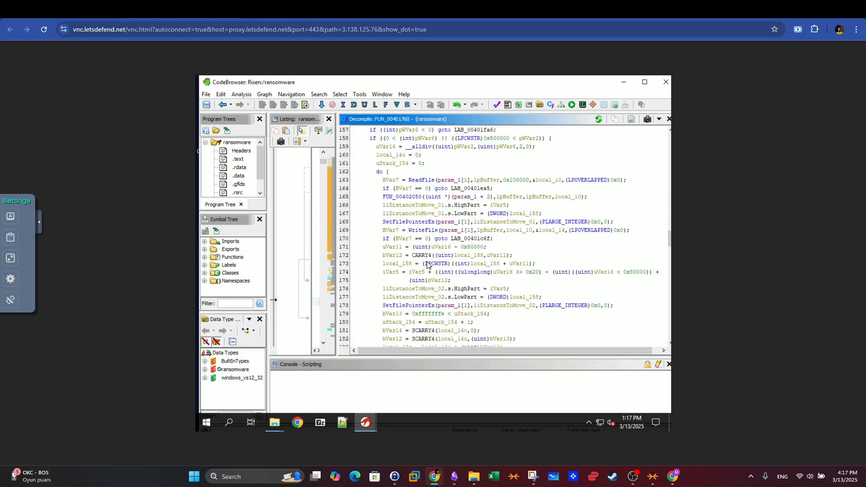
scroll(427, 265, "down", 10)
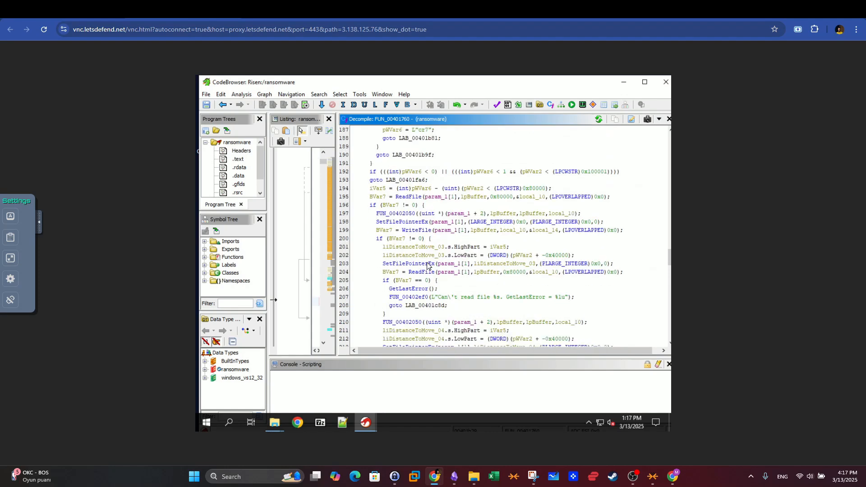
scroll(427, 265, "down", 15)
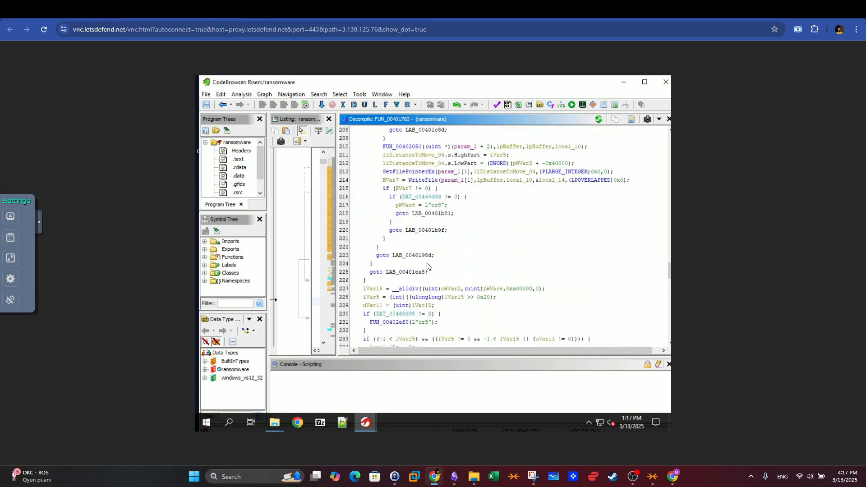
scroll(428, 266, "down", 6)
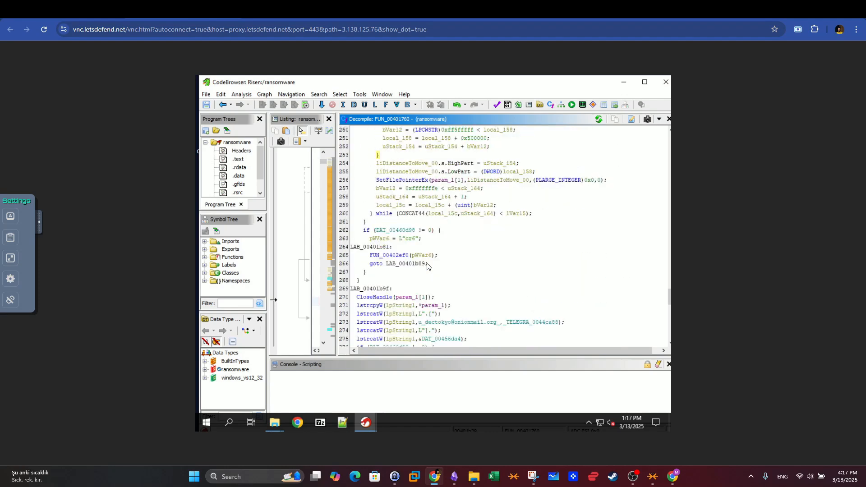
scroll(415, 254, "down", 1)
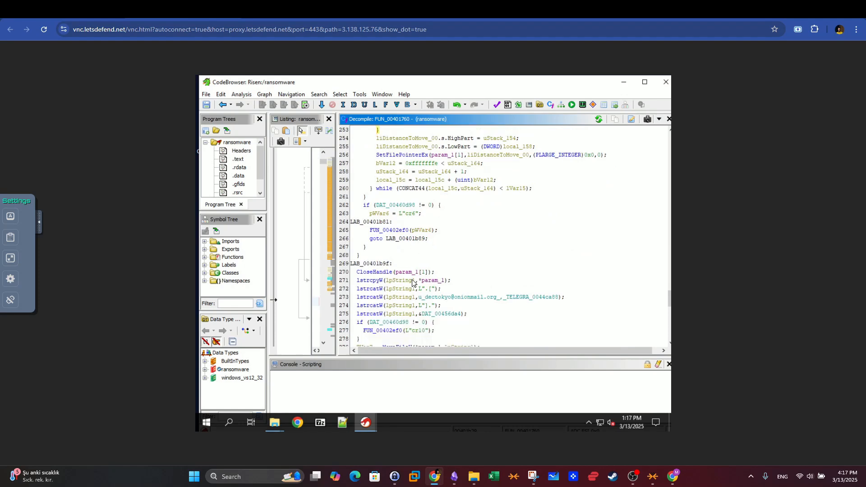
Highlight the CloseHandle call on line 270 and the lstrcpyW call that copies param_1 into lpString1.
left_click(419, 272)
left_click_drag(372, 273, 357, 271)
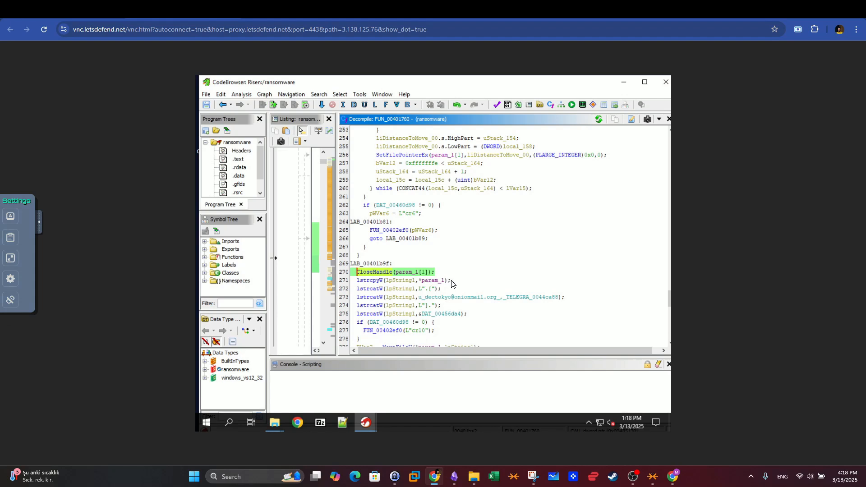
left_click(381, 280)
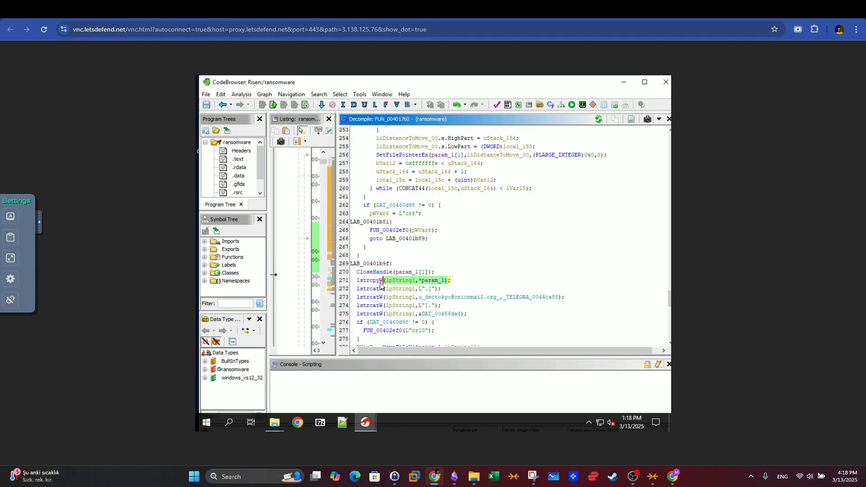
Examine the lstrcatW calls on lines 272 to 274 that append ".[", the contact e-mail string and "]." to lpString1.
left_click(429, 289)
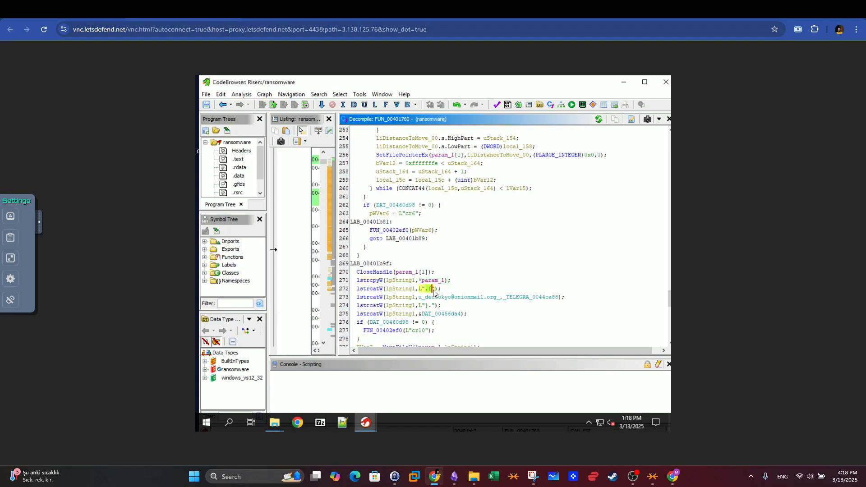
left_click(444, 297)
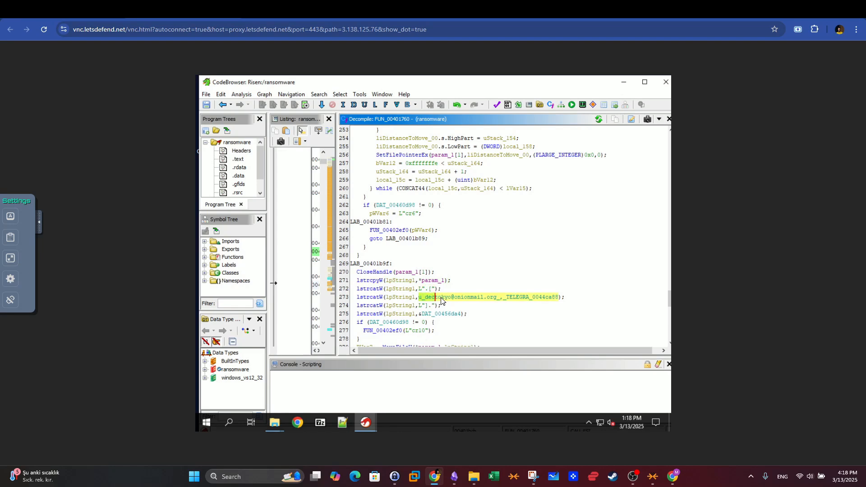
left_click_drag(483, 298, 485, 298)
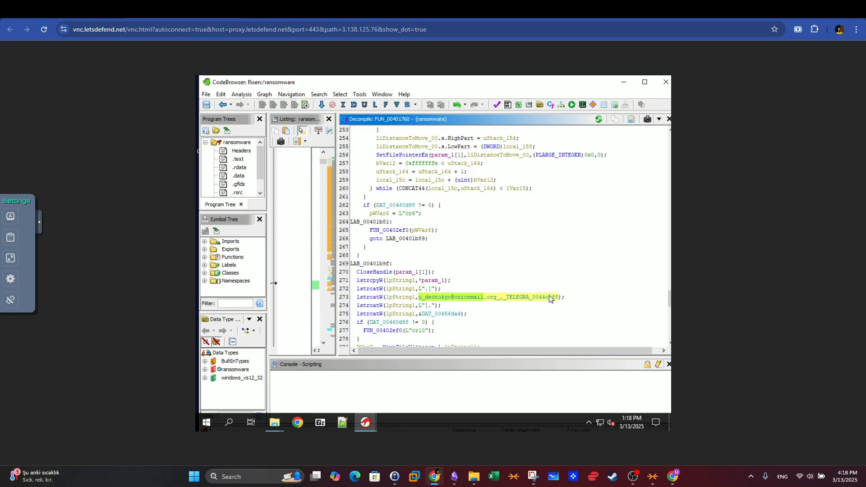
left_click_drag(548, 296, 530, 298)
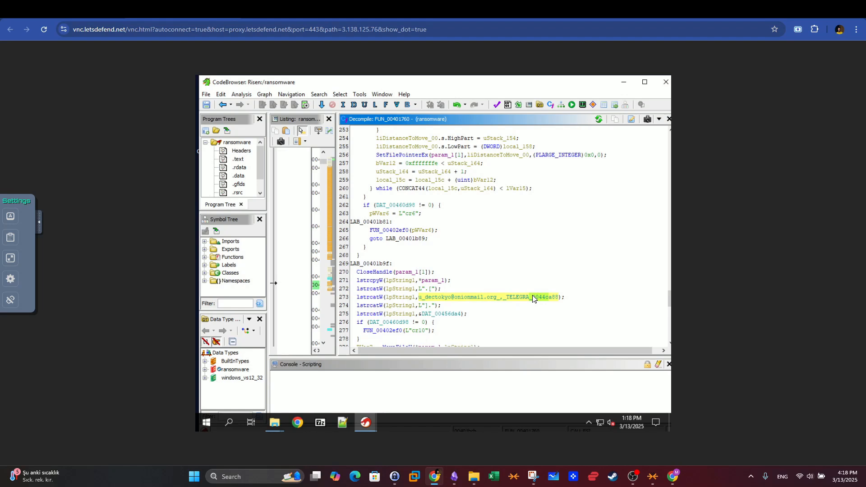
left_click(425, 305)
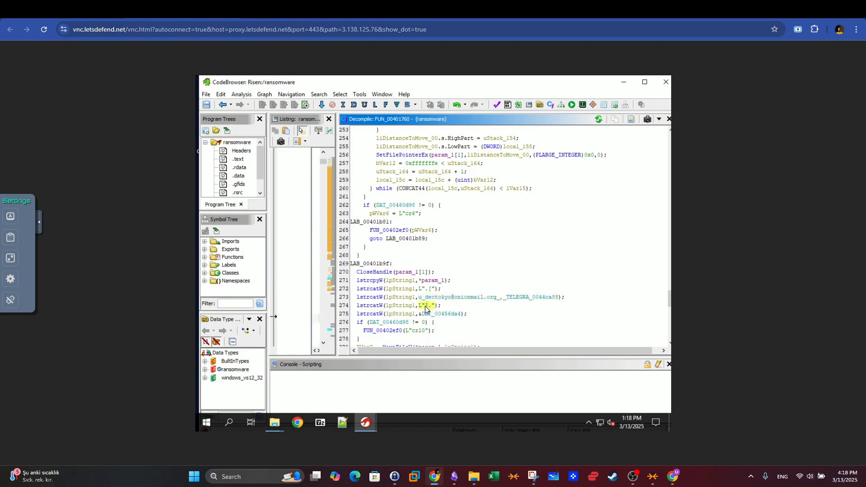
key("Up")
key("Up")
left_click(425, 305)
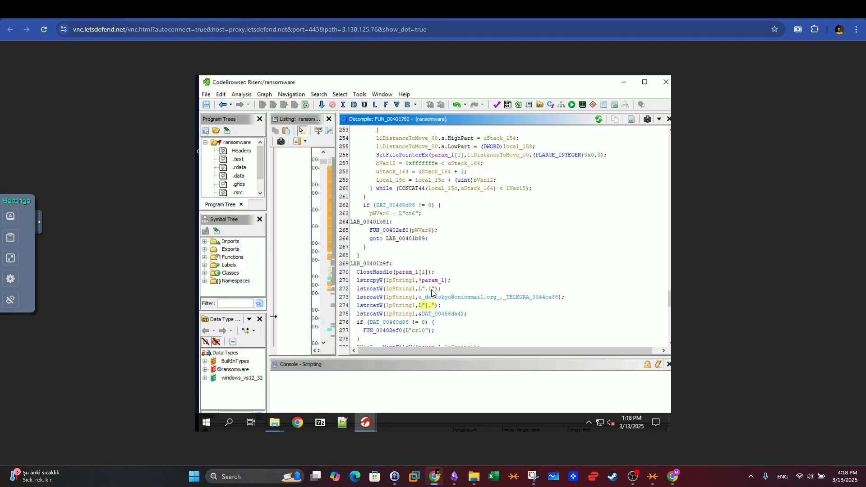
left_click(430, 291)
left_click_drag(558, 297, 432, 298)
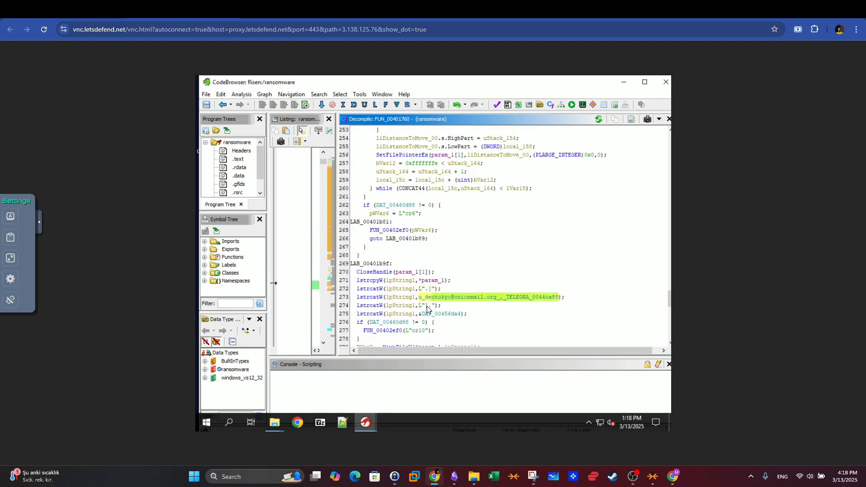
left_click(425, 306)
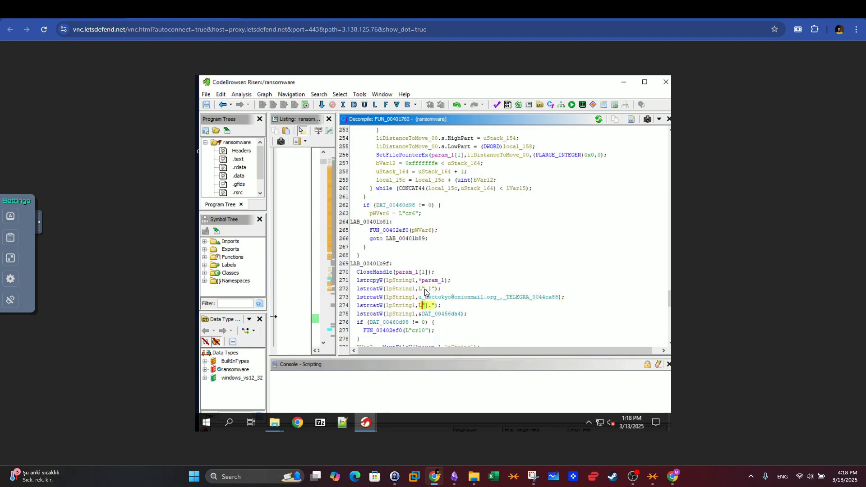
Highlight the DAT_00456da4 argument of the lstrcatW call on line 275.
scroll(424, 291, "down", 1)
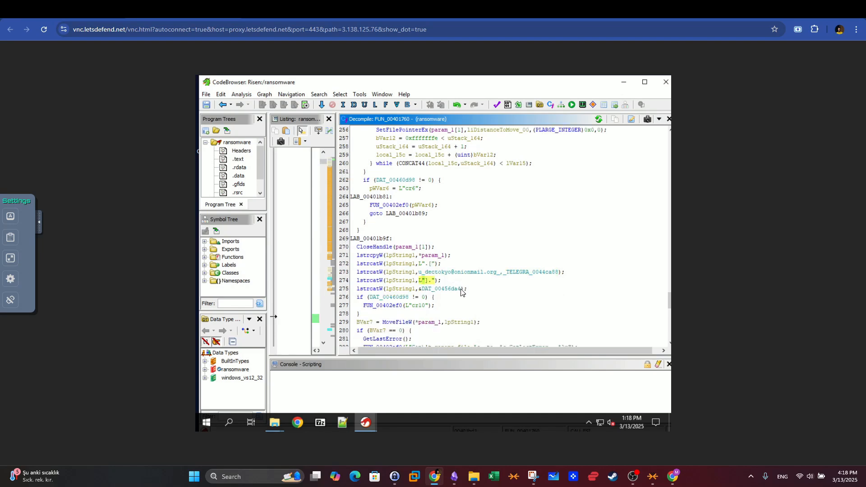
left_click(438, 289)
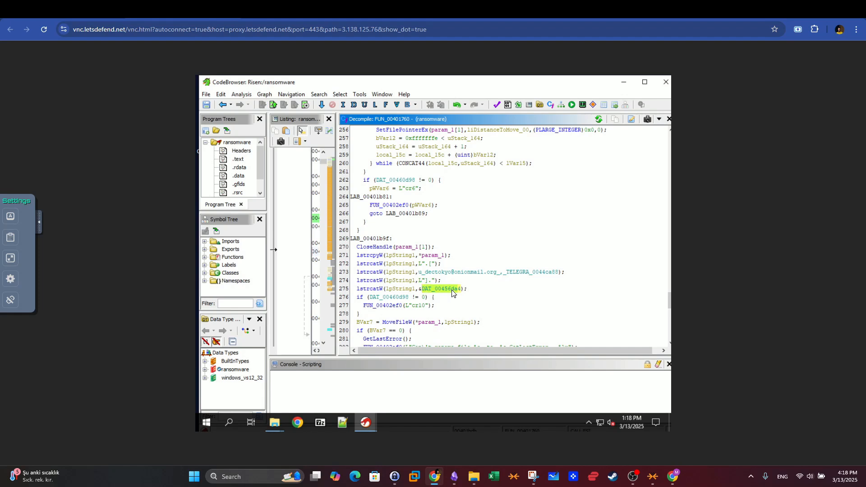
left_click(428, 289)
left_click(428, 289)
scroll(402, 293, "down", 1)
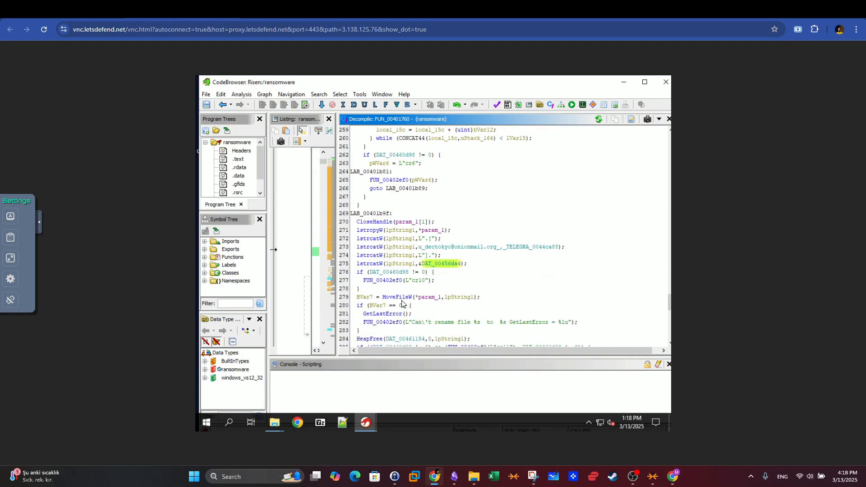
Highlight the MoveFileW call on line 279 and the "Can't rename file" message in its failure branch.
left_click(399, 298)
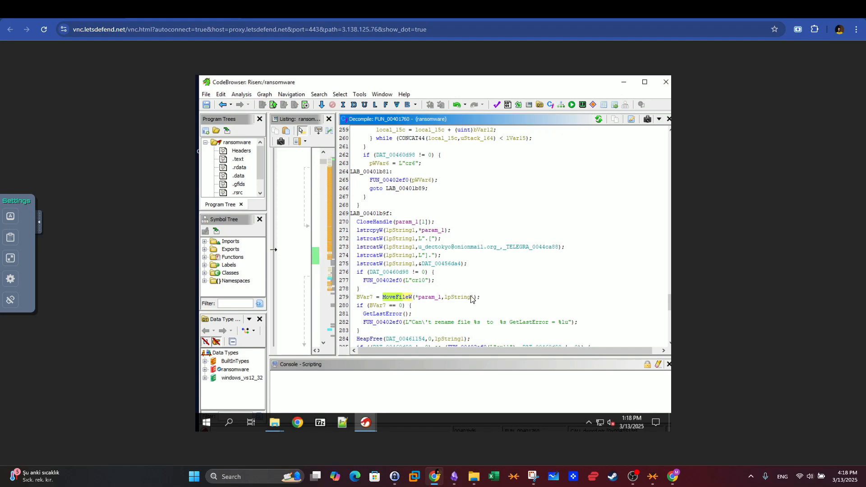
left_click(422, 322)
left_click(488, 323)
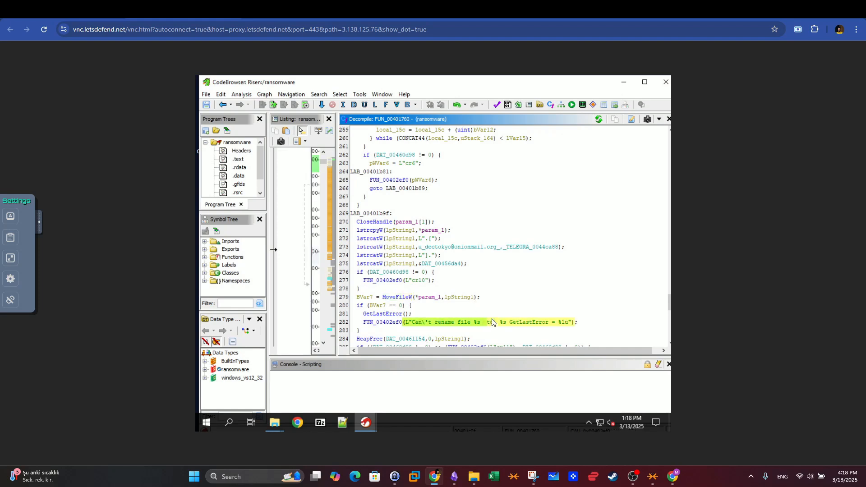
Review the zeroing loops after LAB_00401c8d and the HeapFree calls for param_1 and lpBuffer.
scroll(496, 307, "down", 4)
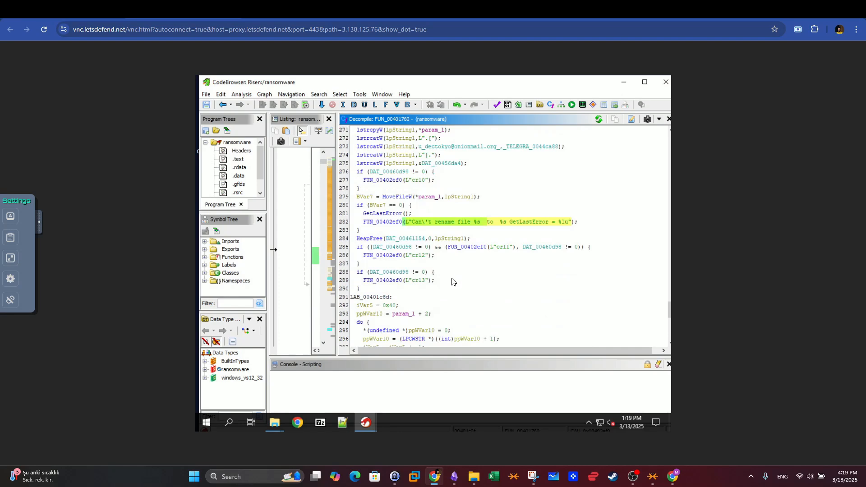
scroll(453, 281, "down", 3)
scroll(453, 282, "down", 8)
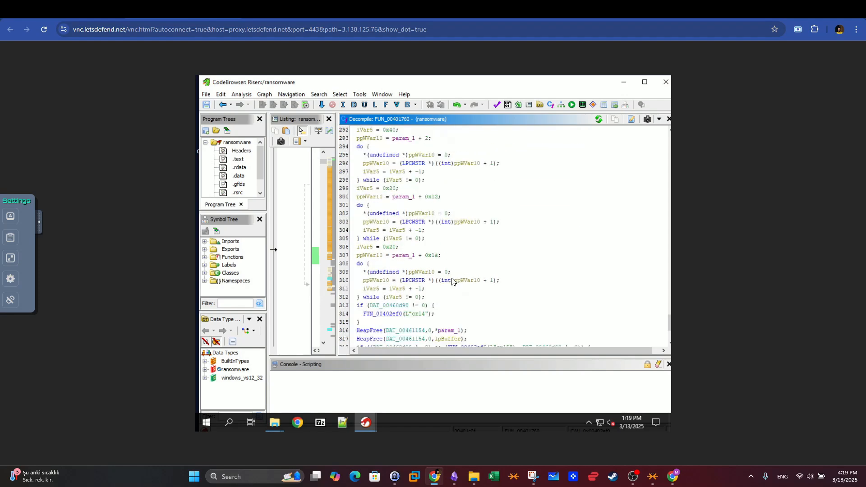
Check the end of FUN_00401760, and highlight the param_1 argument in the function's signature on line 4.
scroll(453, 280, "down", 1)
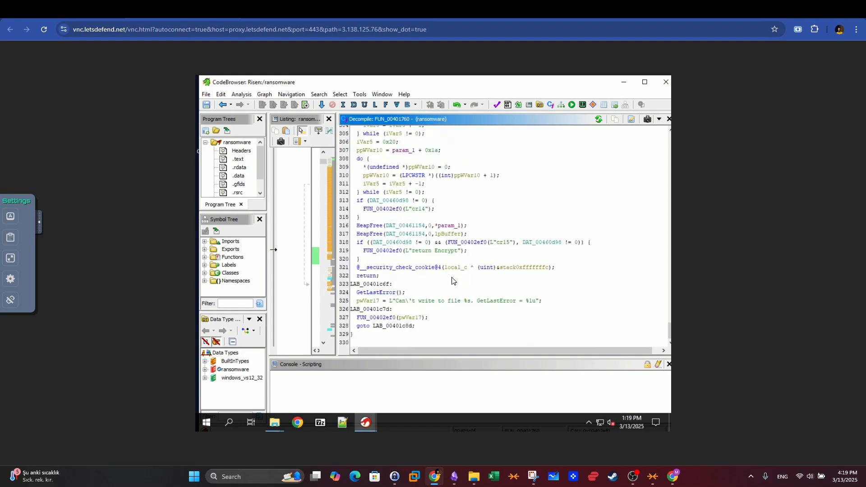
scroll(453, 282, "up", 20)
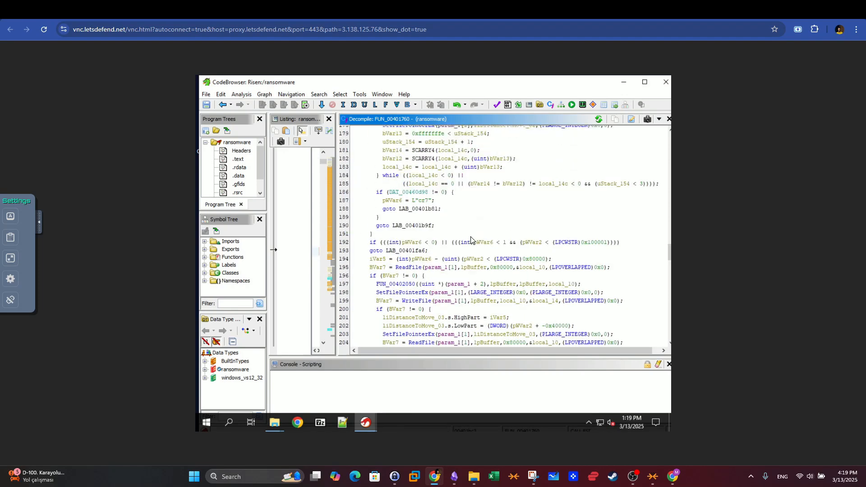
scroll(470, 239, "up", 20)
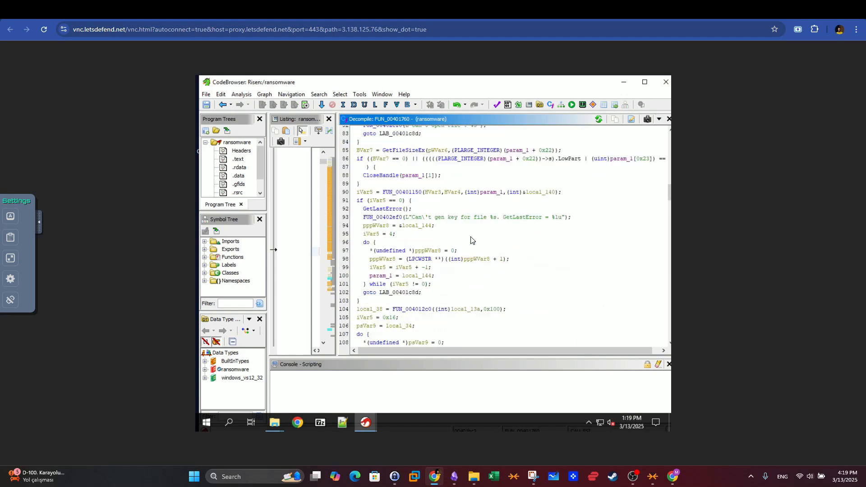
scroll(470, 240, "up", 20)
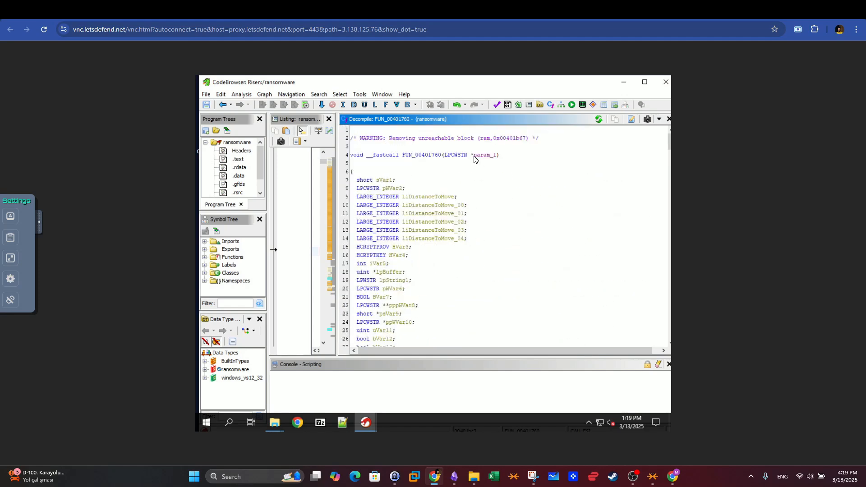
left_click(494, 155)
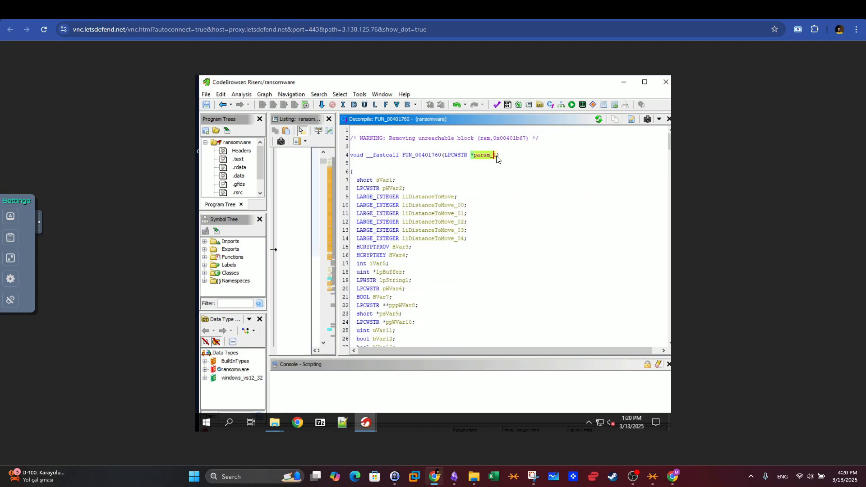
Review FUN_00401760 from the "File is Encrypted" check through the file access, CreateFileW and key generation calls.
scroll(455, 257, "down", 14)
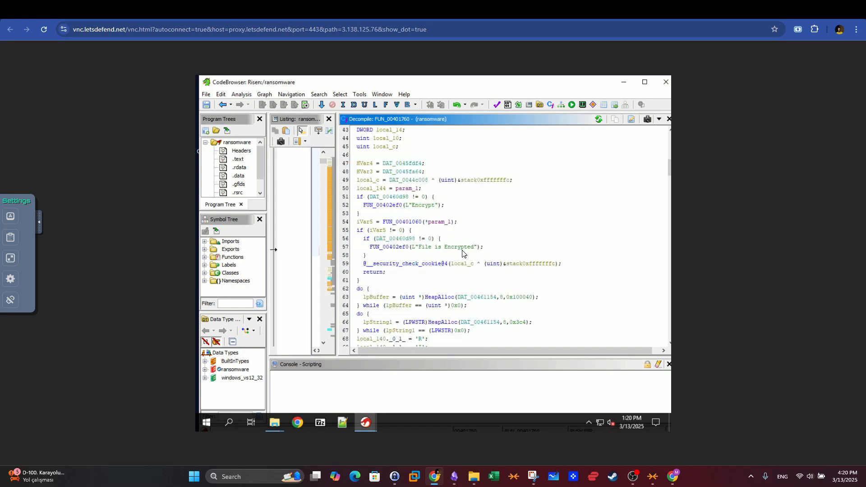
mouse_move(462, 254)
scroll(469, 264, "down", 3)
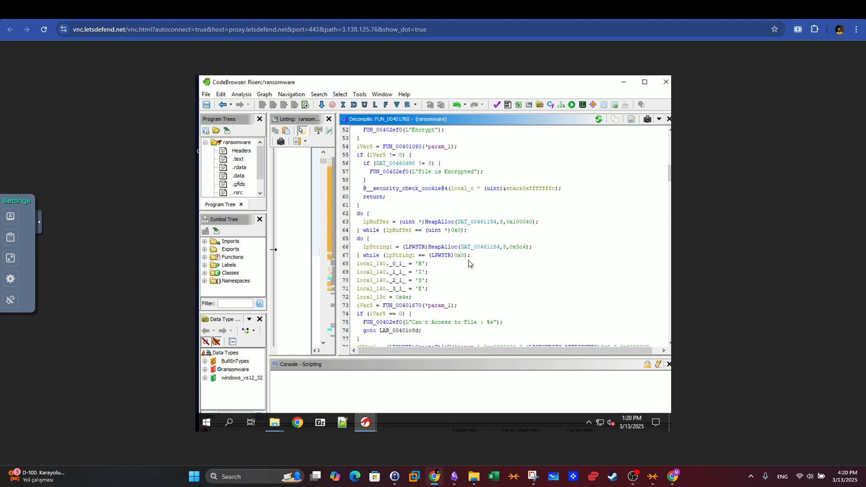
scroll(469, 265, "down", 11)
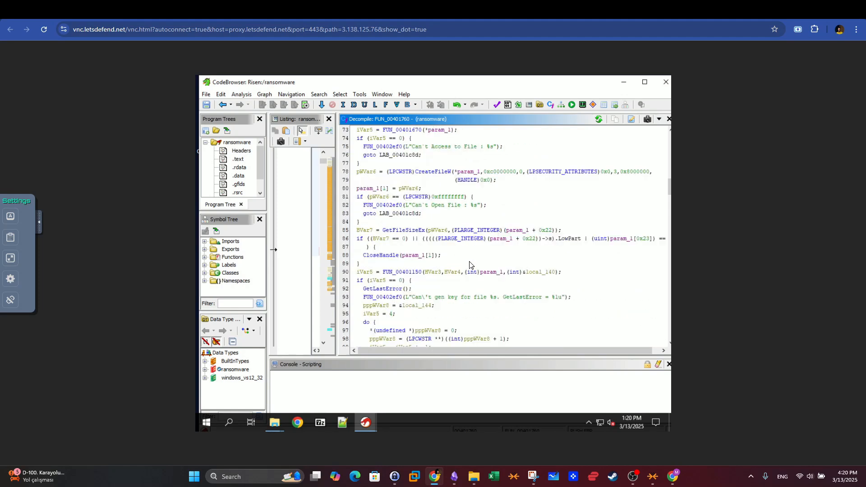
scroll(441, 247, "down", 5)
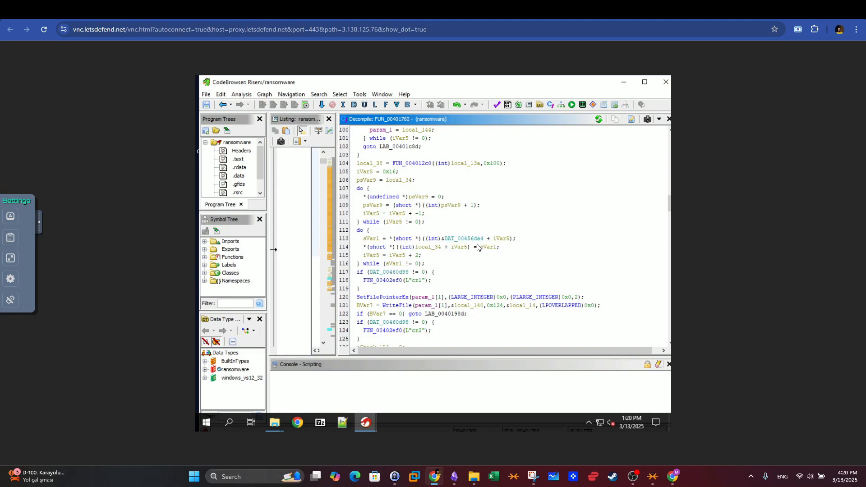
Review the ReadFile, FUN_00402050 and WriteFile encryption branches and the rename code through to the end of the function.
scroll(444, 253, "down", 4)
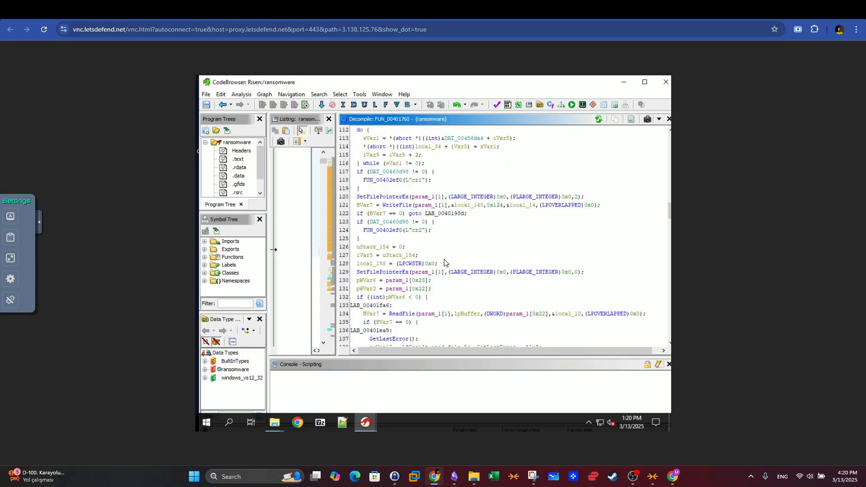
scroll(437, 264, "down", 16)
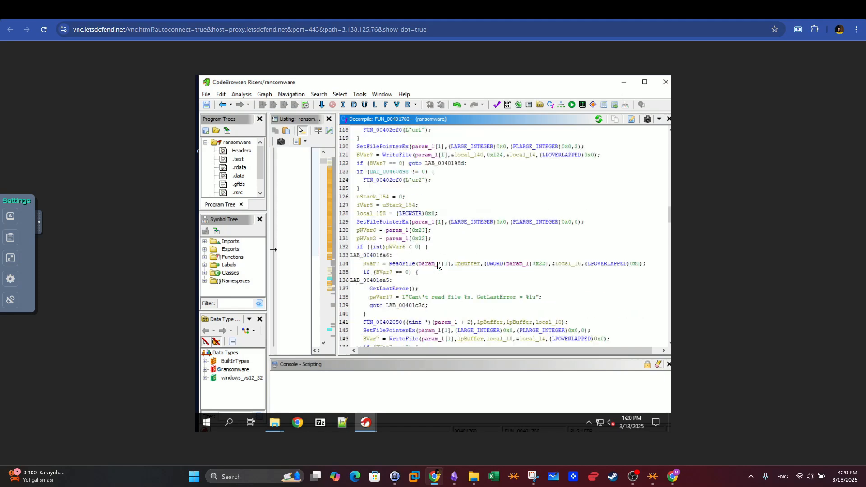
scroll(437, 264, "down", 5)
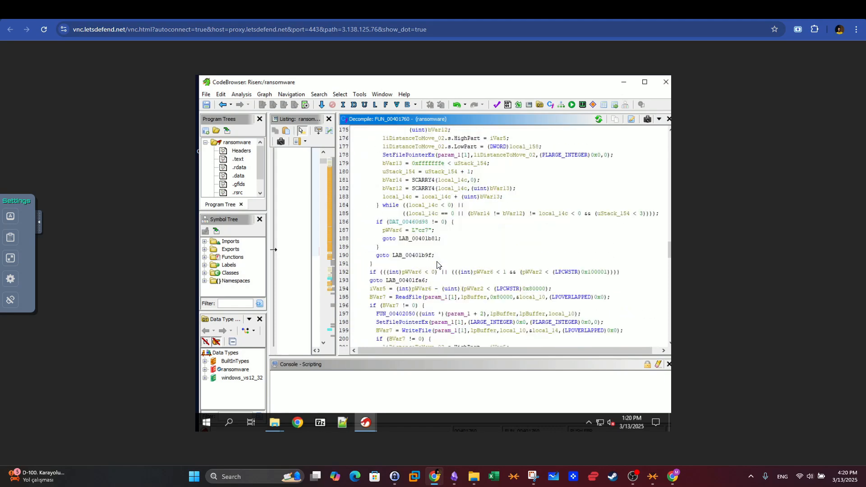
scroll(437, 265, "down", 16)
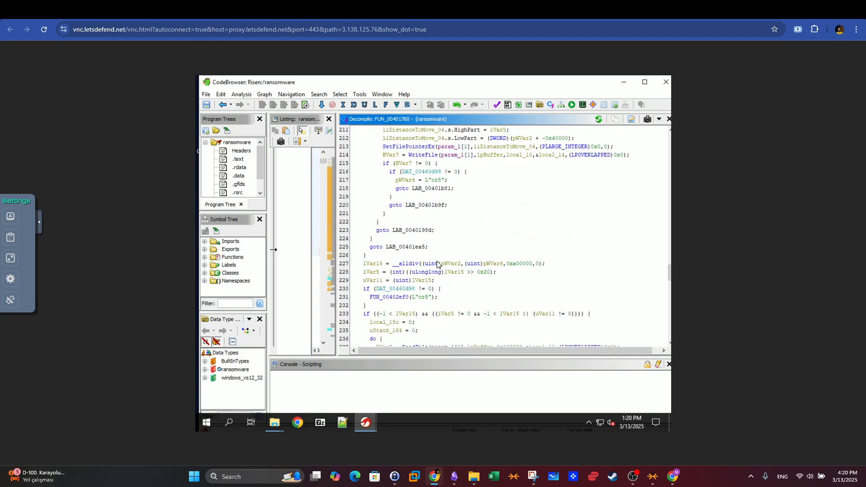
scroll(437, 264, "down", 18)
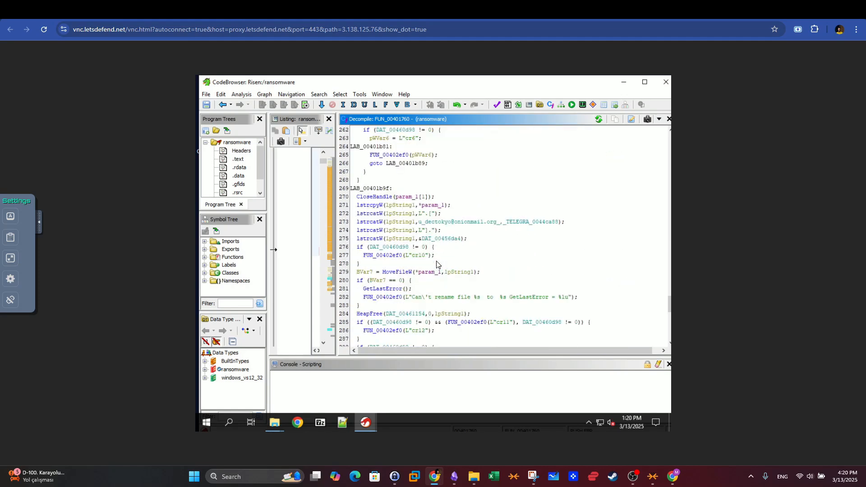
scroll(437, 264, "down", 9)
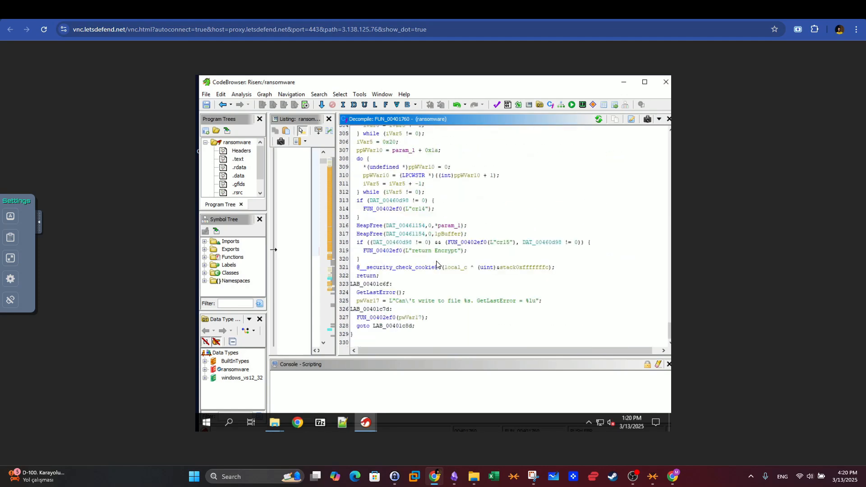
Highlight the renaming block from LAB_00401b9f on line 269 to the "Can't rename file" message on line 282.
scroll(437, 265, "up", 15)
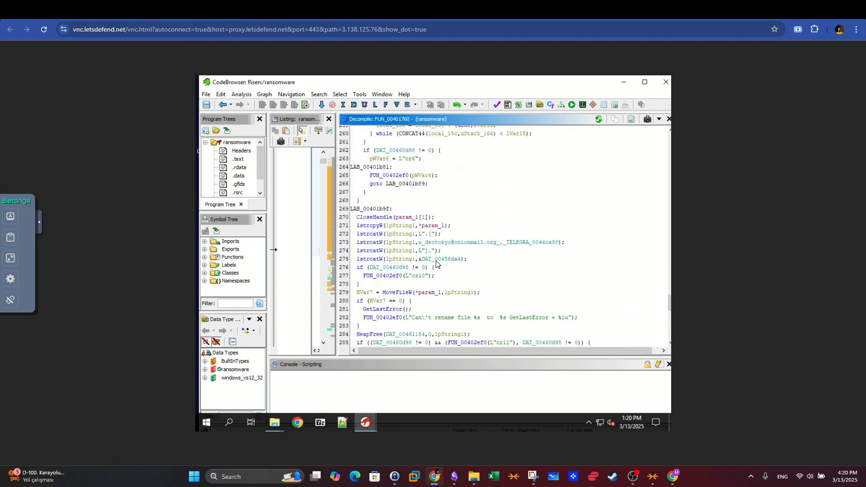
left_click_drag(446, 272, 593, 321)
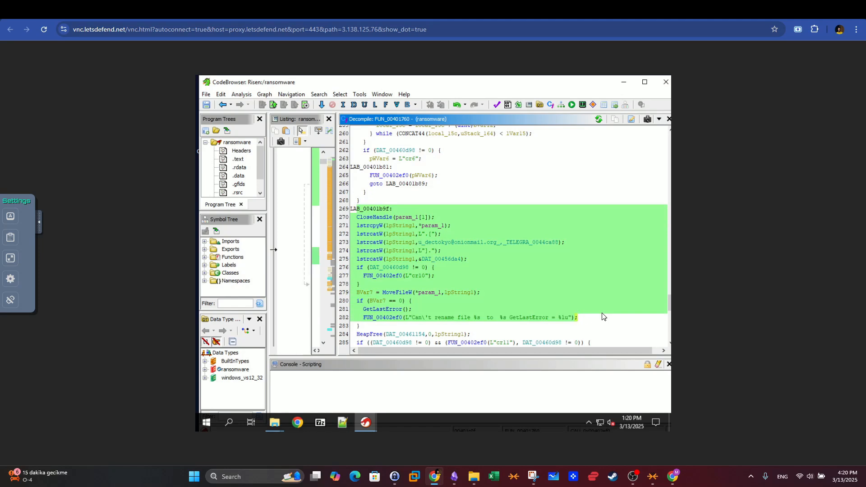
left_click(555, 238)
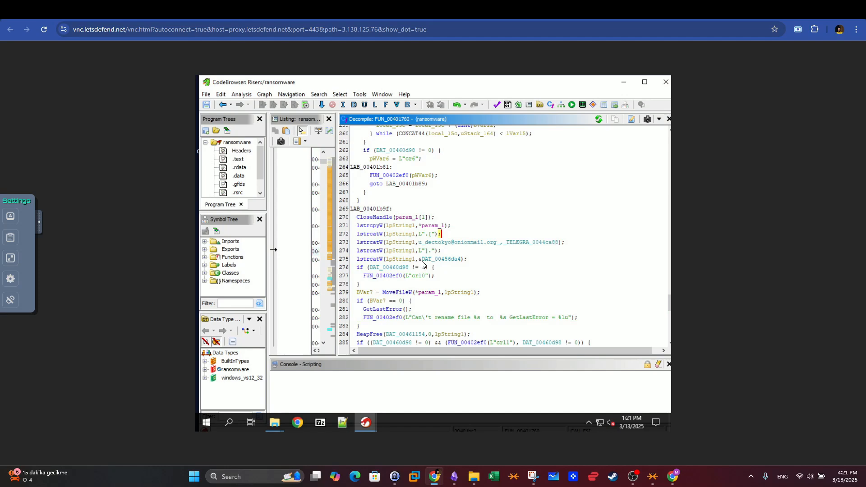
Locate the DAT_00456da4 argument of line 275 in the Listing and widen the Listing to inspect it.
left_click_drag(419, 260, 459, 263)
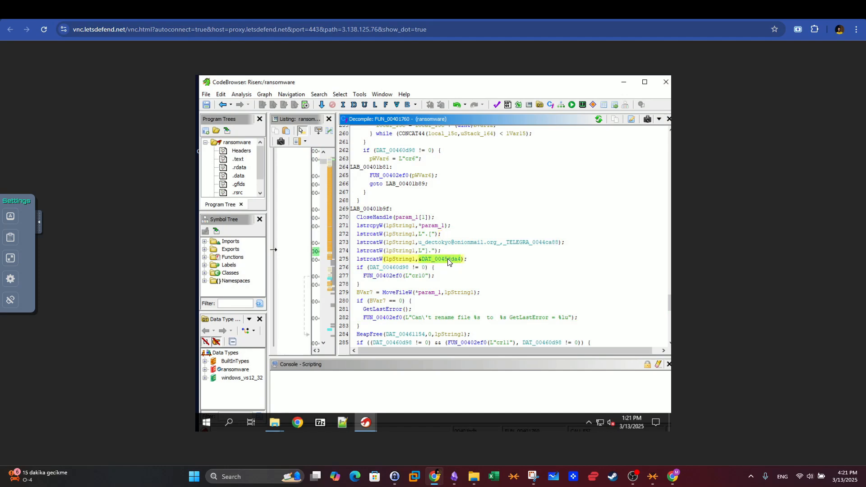
left_click(444, 259)
left_click(335, 252)
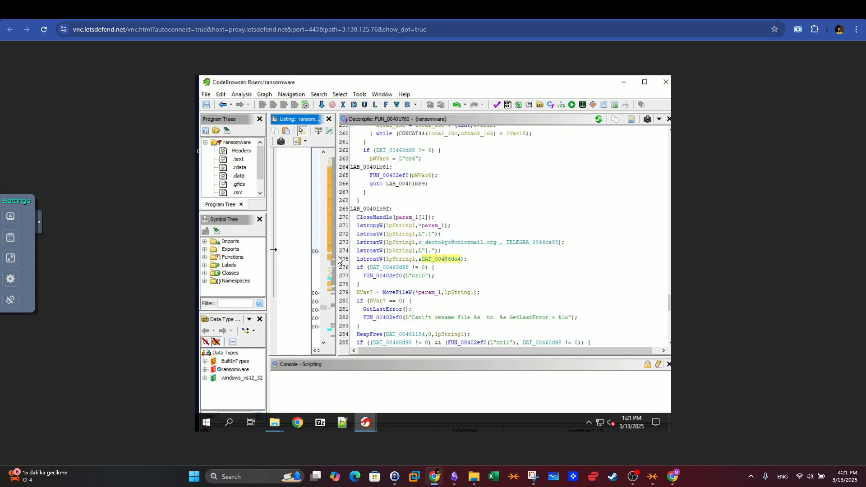
left_click_drag(337, 257, 621, 256)
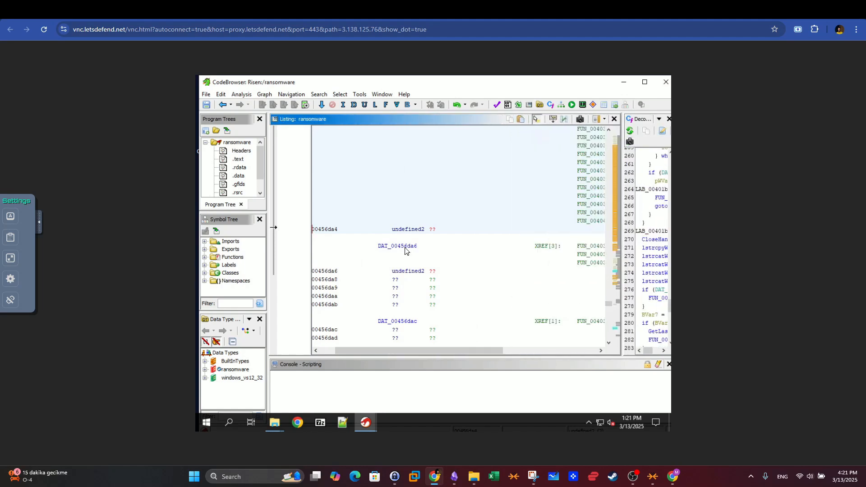
Examine the cross-references of DAT_00456da6 in the Listing.
left_click(405, 251)
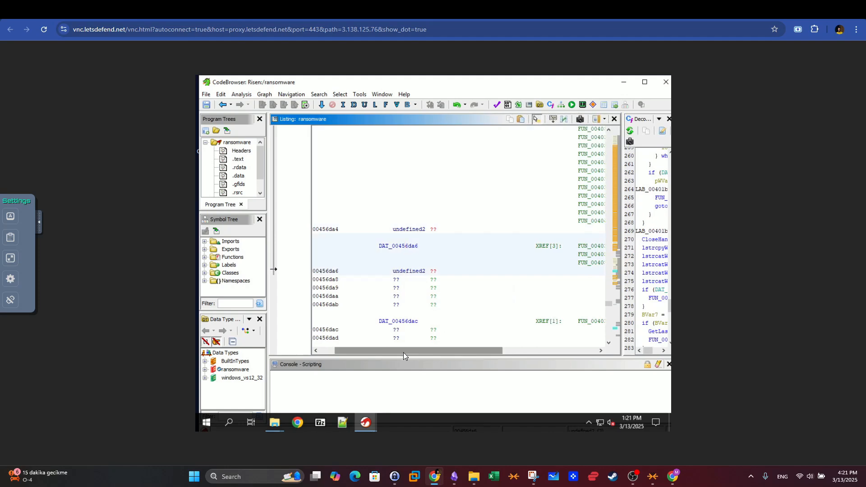
scroll(403, 353, "left", 2)
left_click_drag(404, 351, 516, 345)
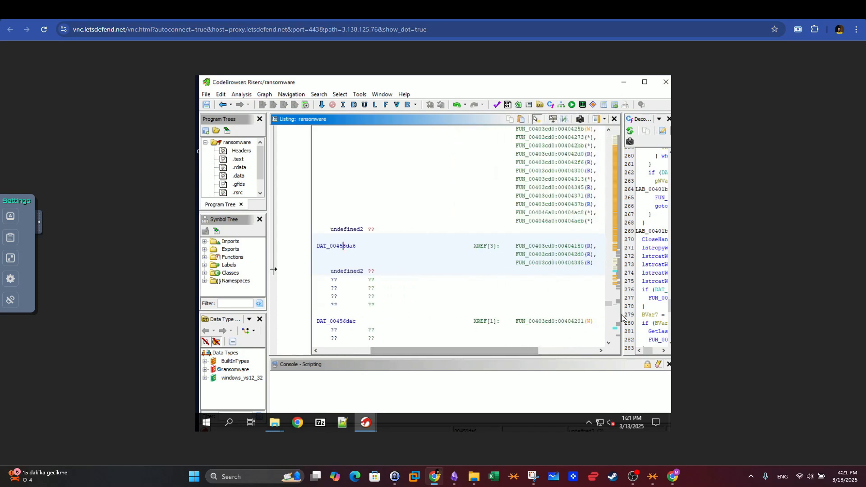
Widen the decompiled code view again and inspect the "]." string argument of the lstrcatW call on line 274.
left_click_drag(622, 316, 387, 316)
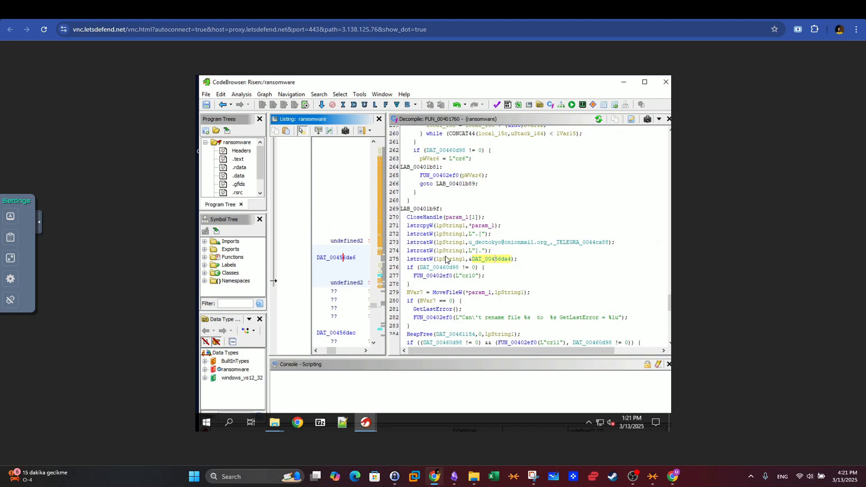
mouse_move(473, 277)
mouse_move(485, 254)
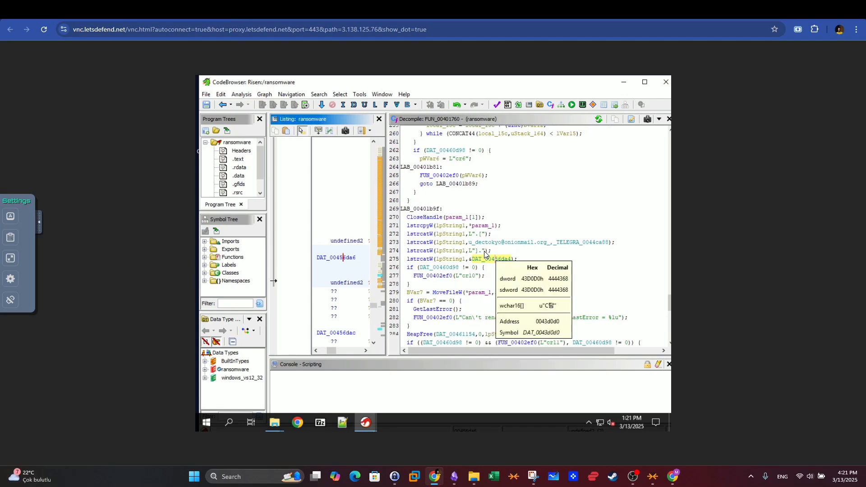